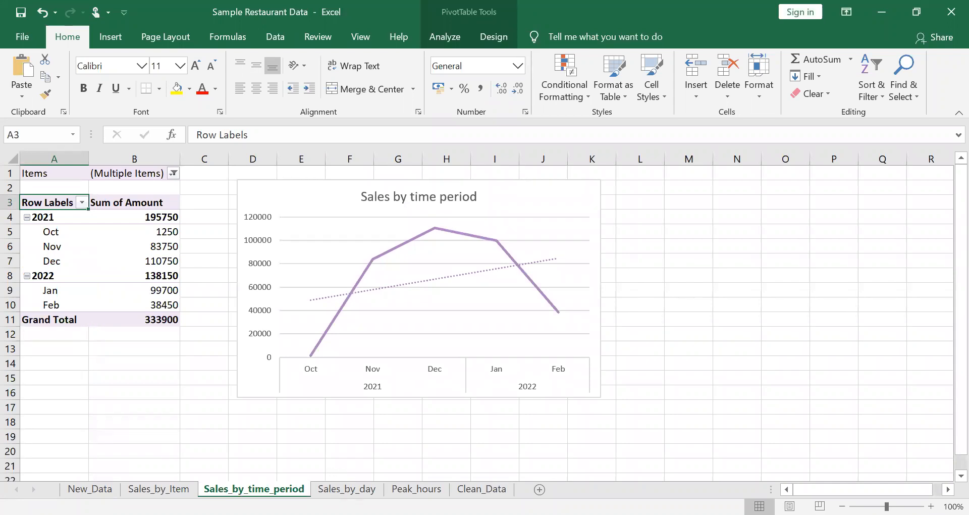
# Step: Look through the pivot tables and charts on the Sales_by_day, Peak_hours, Sales_by_Item and Sales_by_time_period sheets
pyautogui.click(347, 489)
pyautogui.click(416, 489)
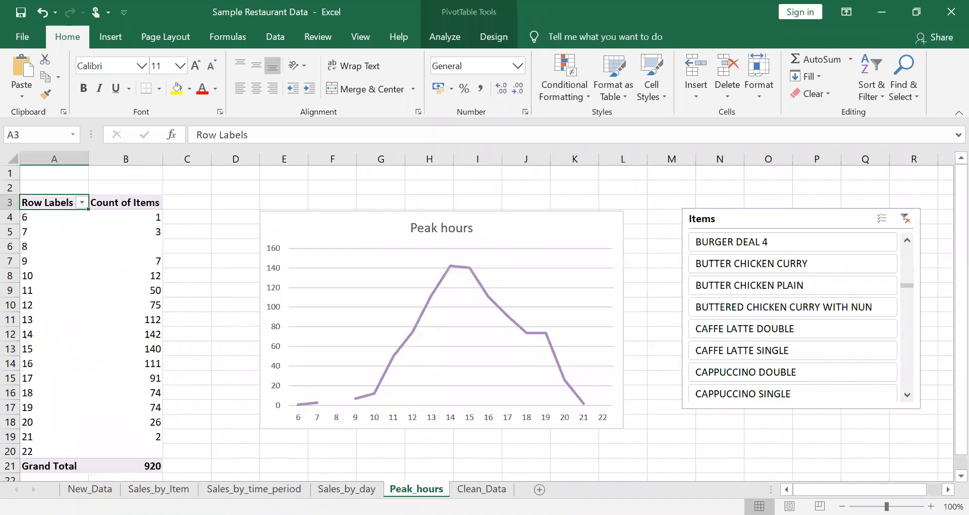
pyautogui.click(159, 489)
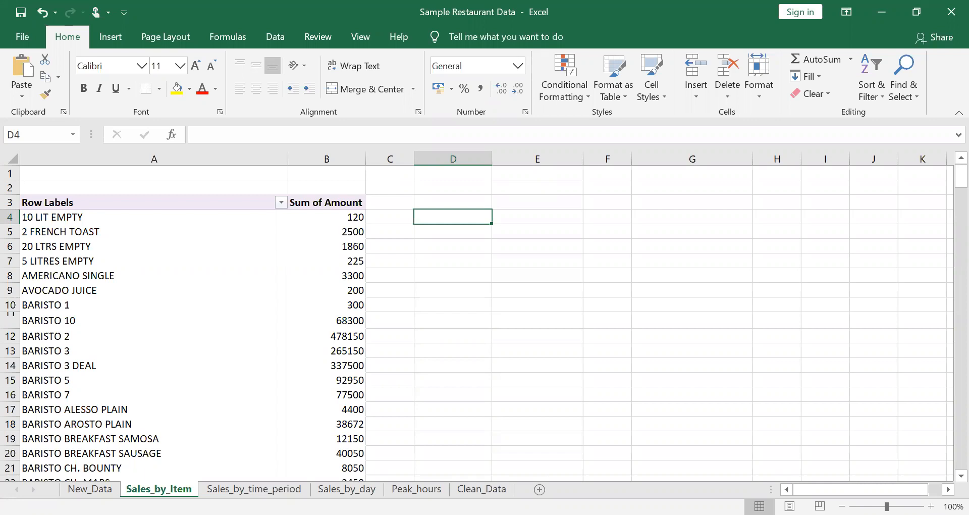
pyautogui.click(254, 489)
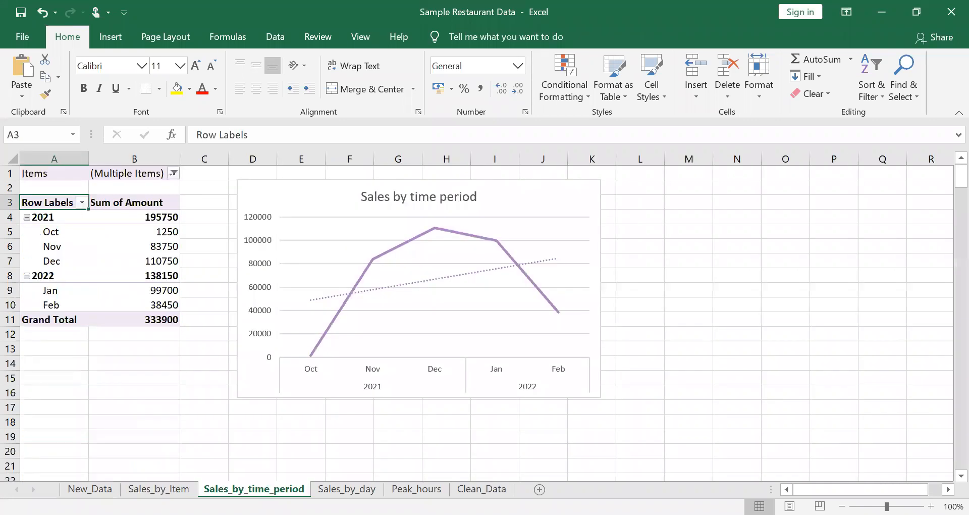
pyautogui.click(346, 489)
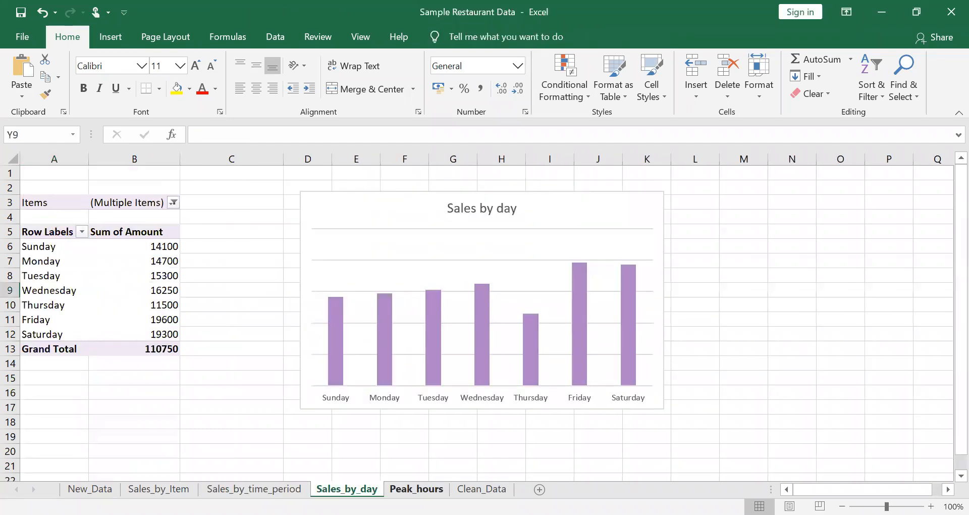
pyautogui.click(416, 489)
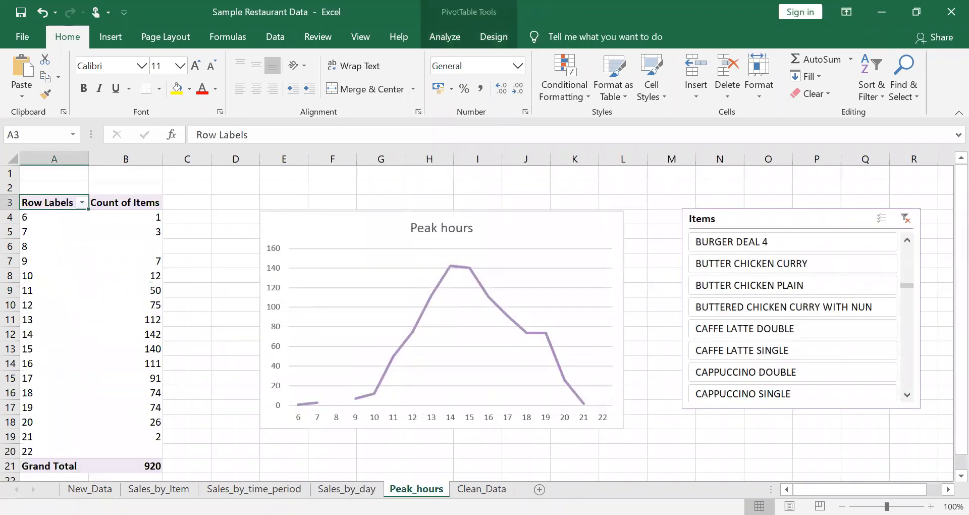
pyautogui.click(158, 489)
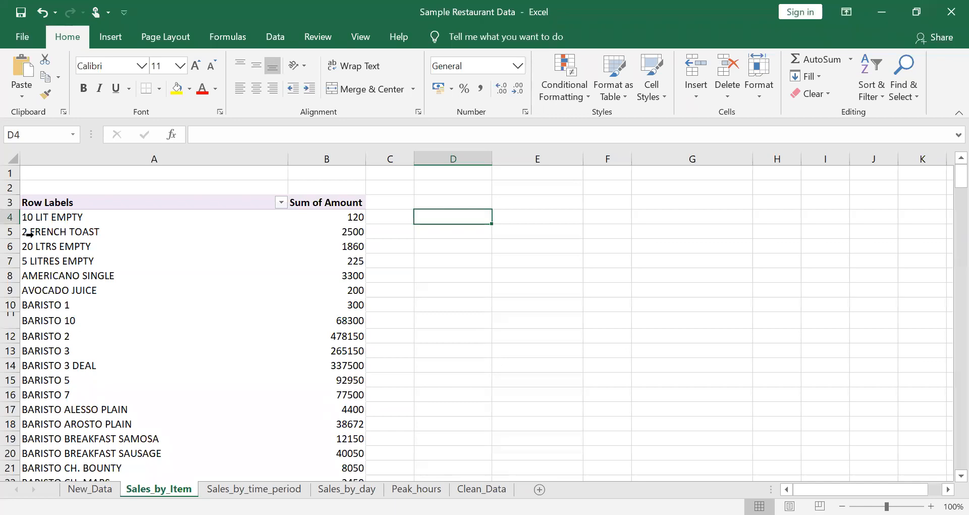
# Step: Check the PivotTable name in the PivotTable options of the pivot table on the Sales_by_Item sheet
pyautogui.click(100, 205)
pyautogui.press('Down')
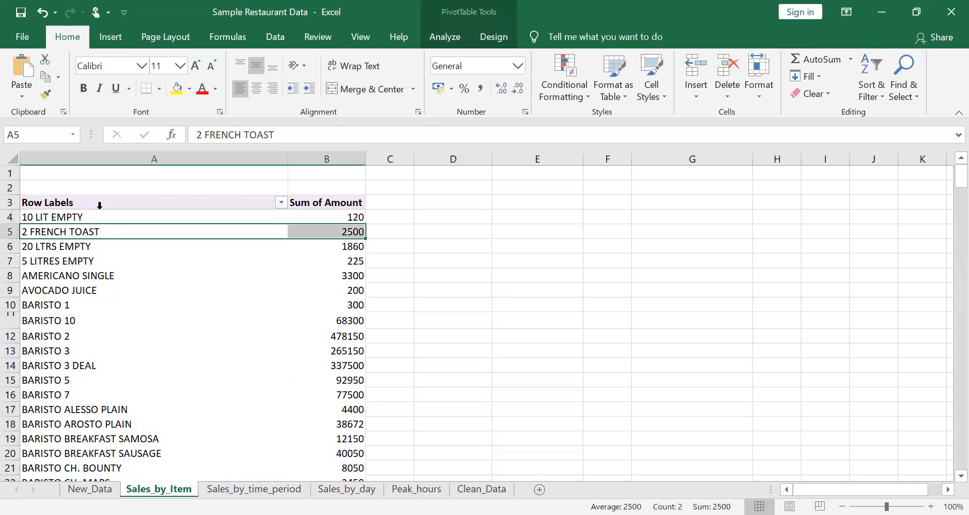
pyautogui.press('Up')
pyautogui.click(100, 198)
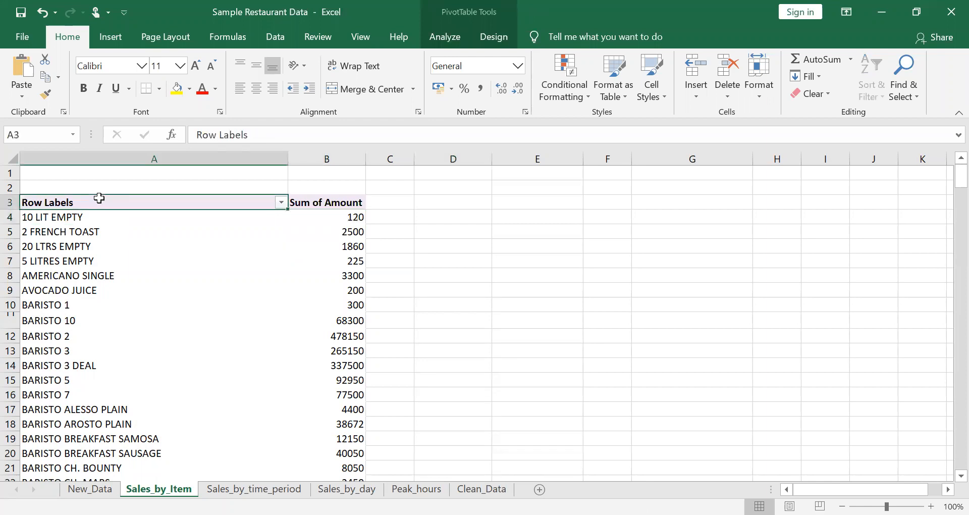
pyautogui.rightClick(99, 198)
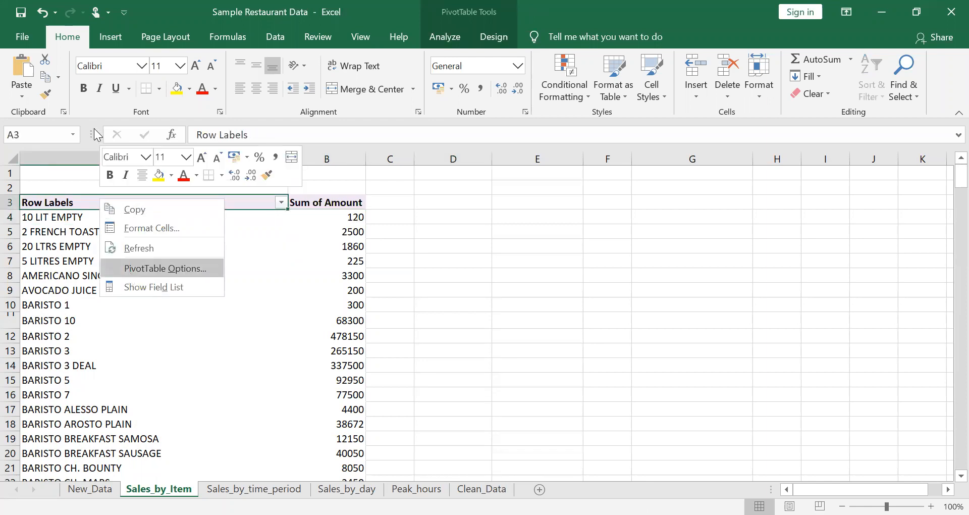
pyautogui.press('Return')
pyautogui.click(128, 98)
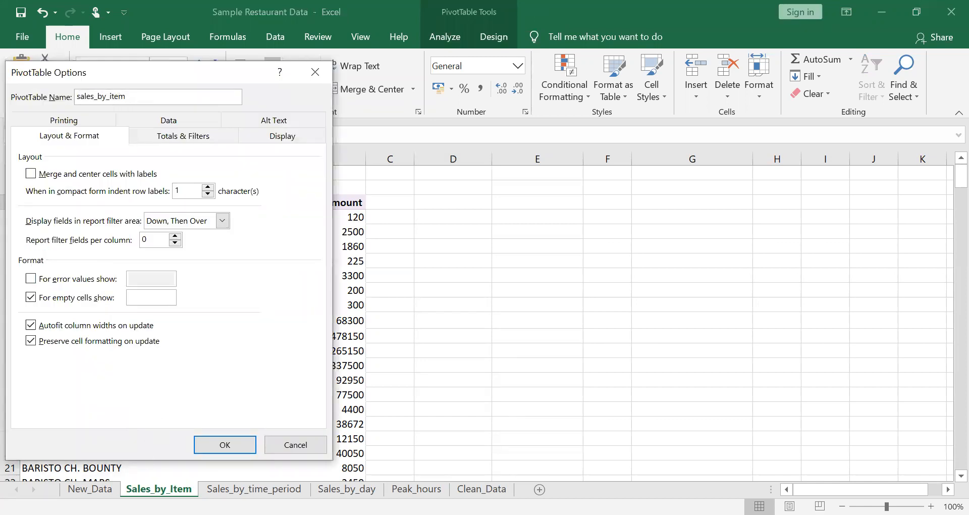
pyautogui.click(243, 438)
# Step: Check the PivotTable name in the PivotTable options on the Sales_by_time_period sheet
pyautogui.click(254, 488)
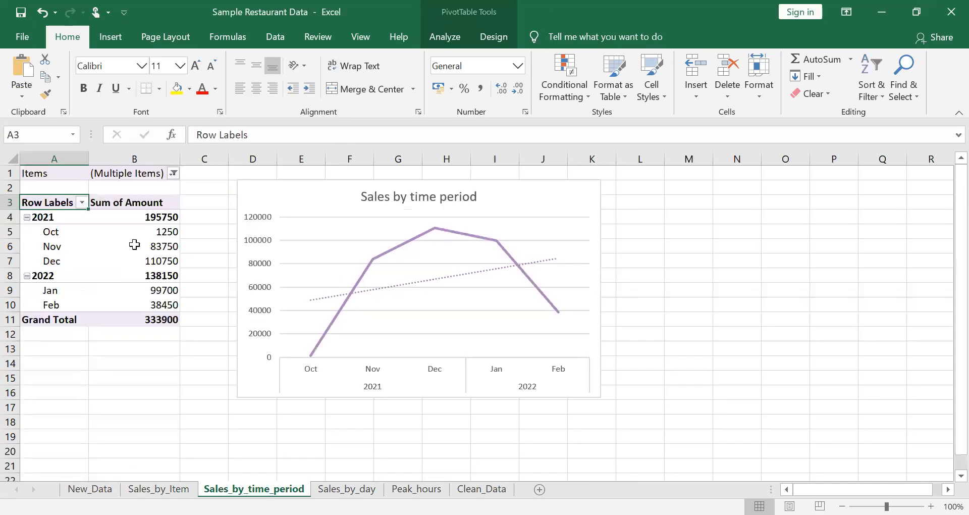
pyautogui.rightClick(55, 204)
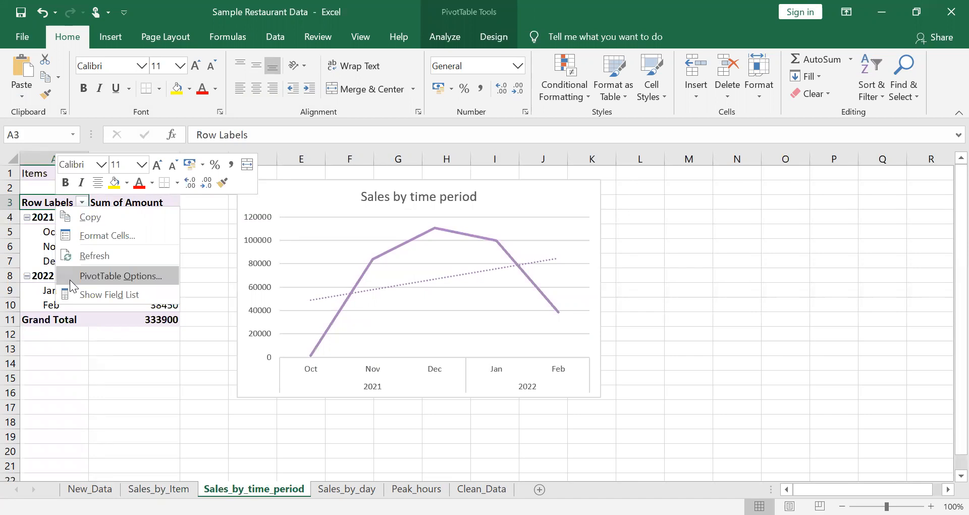
pyautogui.click(70, 279)
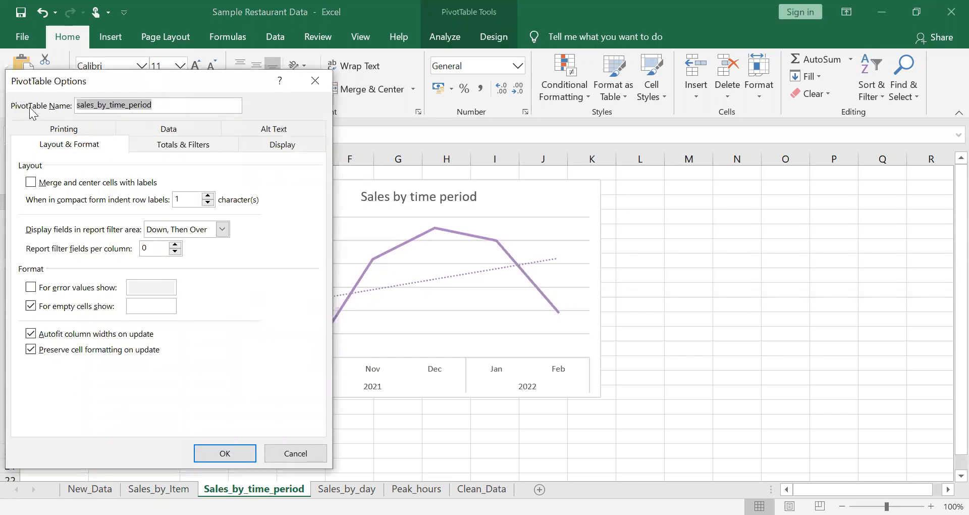
pyautogui.click(316, 89)
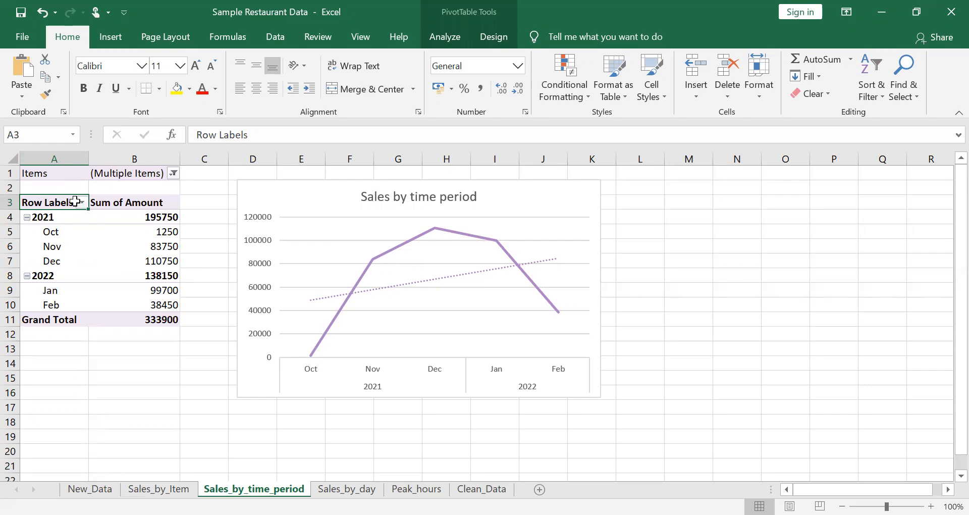
# Step: Review the items and their sales amounts on the Sales_by_Item sheet down to the grand total row
pyautogui.click(171, 489)
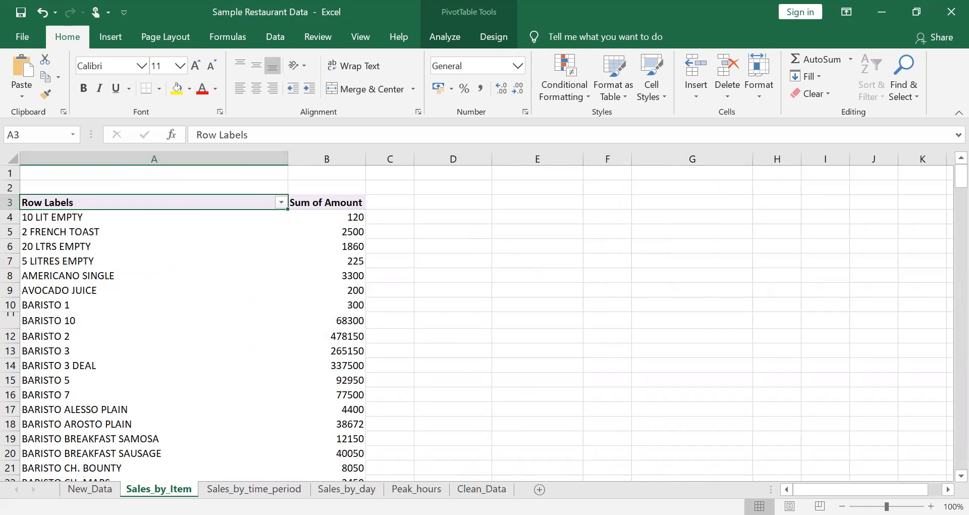
pyautogui.click(310, 201)
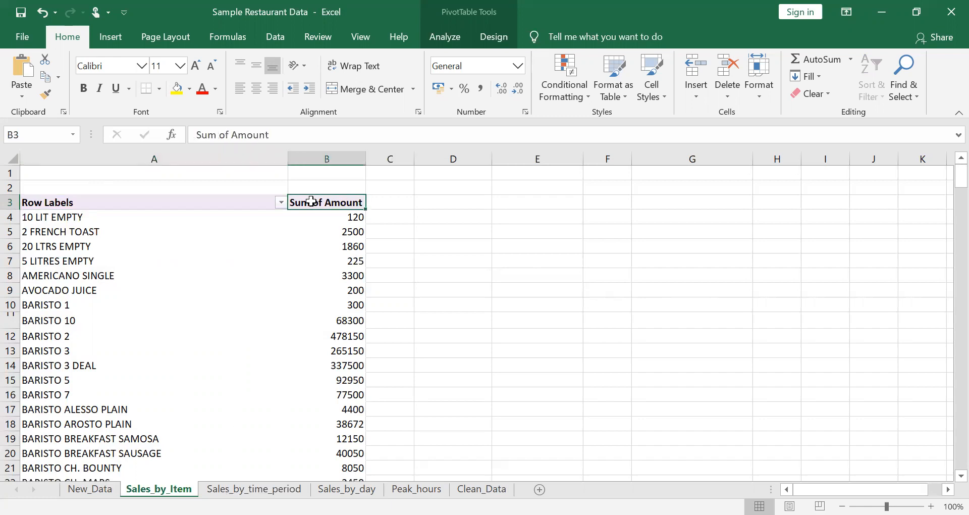
pyautogui.press('Down')
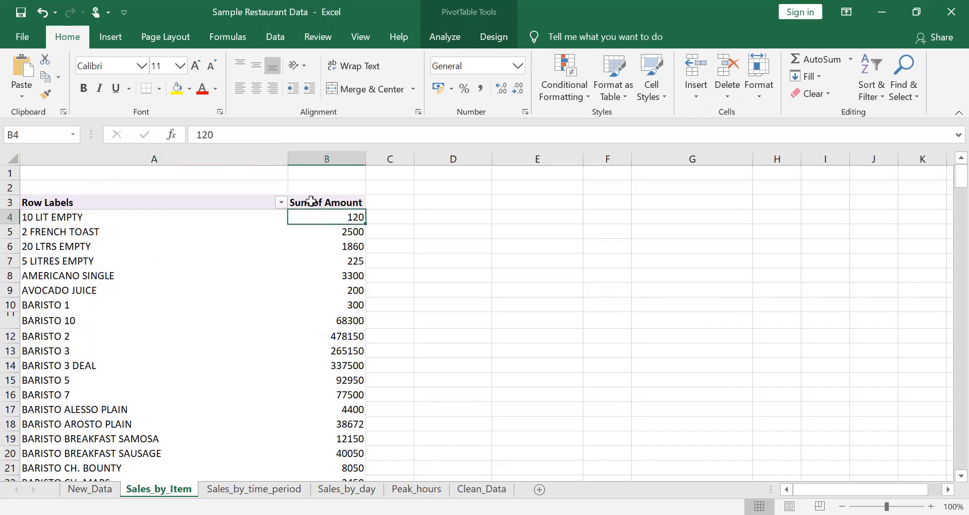
pyautogui.press('Left')
pyautogui.press('Down')
pyautogui.press('Up')
pyautogui.press('Right')
pyautogui.hotkey('ctrl', 'Down')
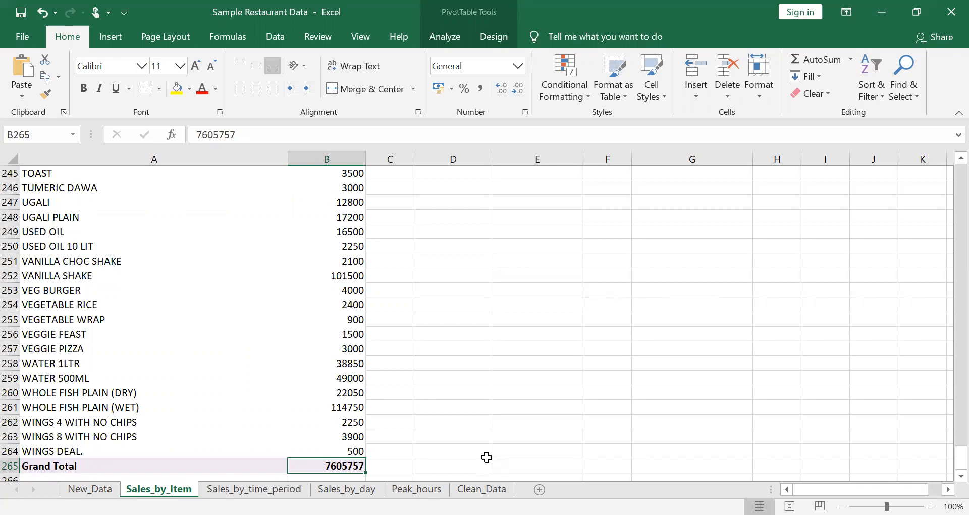
pyautogui.press('Up')
pyautogui.press('Up')
pyautogui.press('Up')
pyautogui.press('Up')
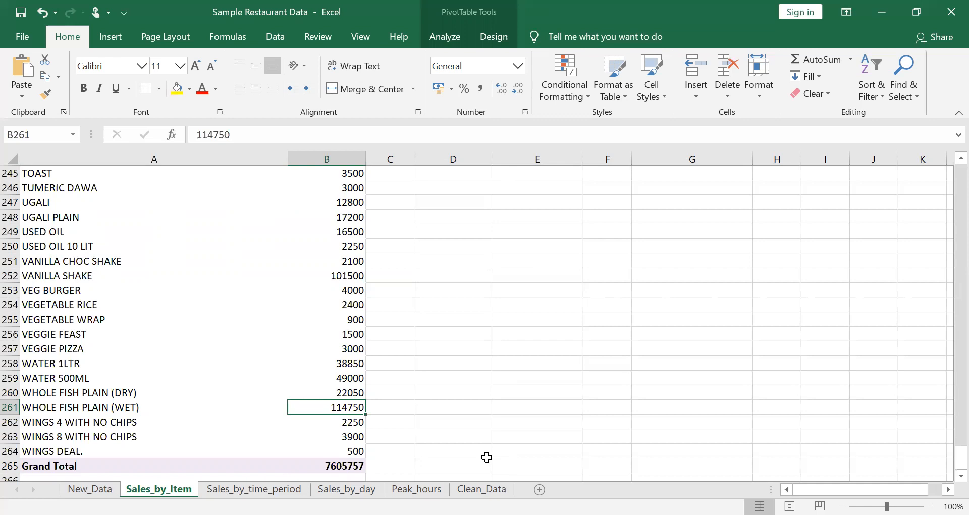
pyautogui.hotkey('ctrl', 'Up')
pyautogui.press('Right')
pyautogui.press('Right')
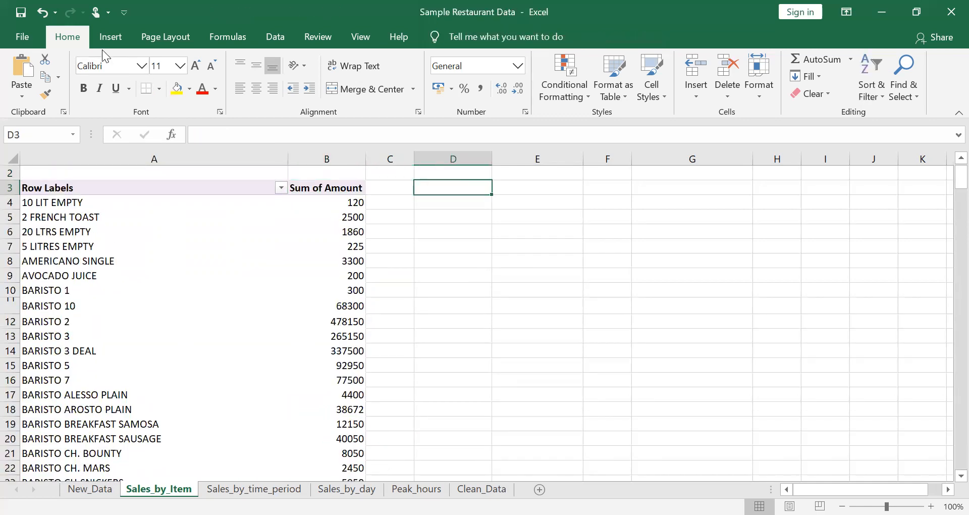
pyautogui.click(110, 38)
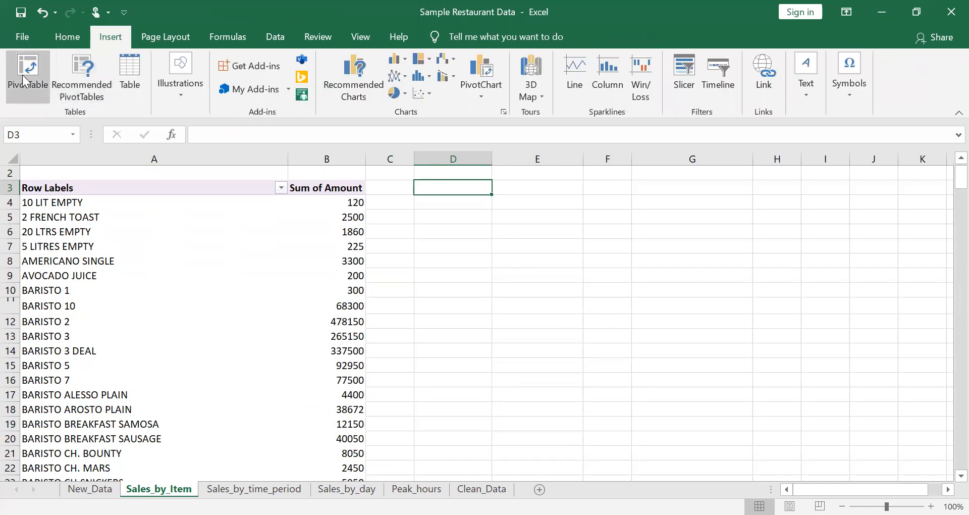
pyautogui.click(192, 193)
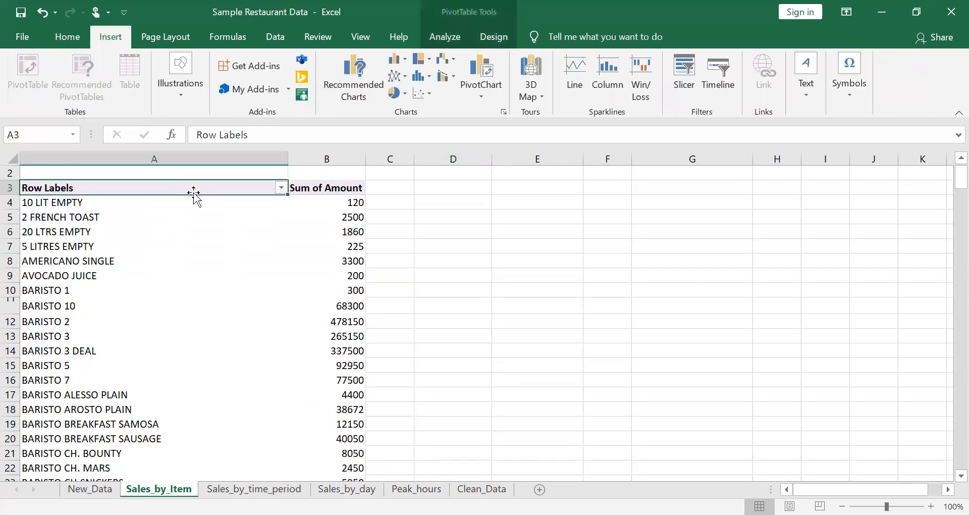
pyautogui.hotkey('ctrl', 'shift', 'Down')
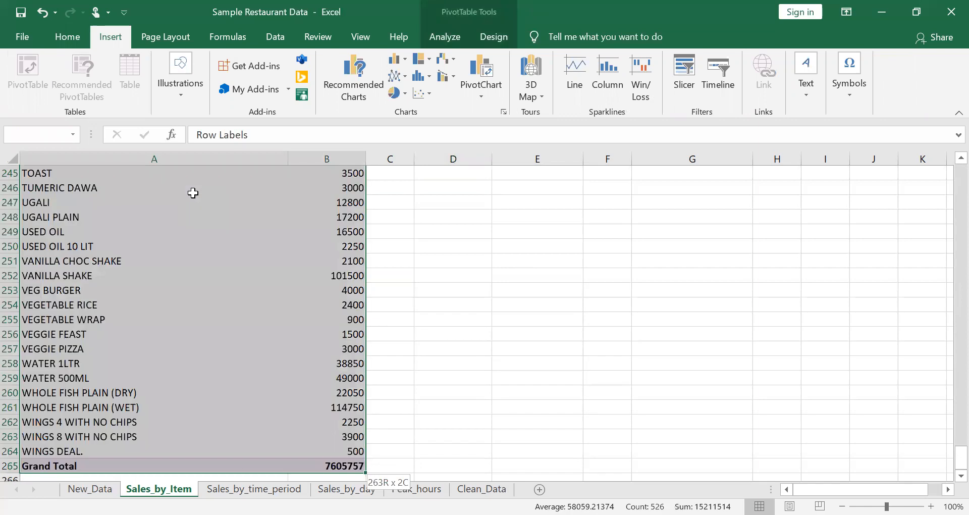
pyautogui.press('Down')
pyautogui.hotkey('ctrl', 'shift', 'Right')
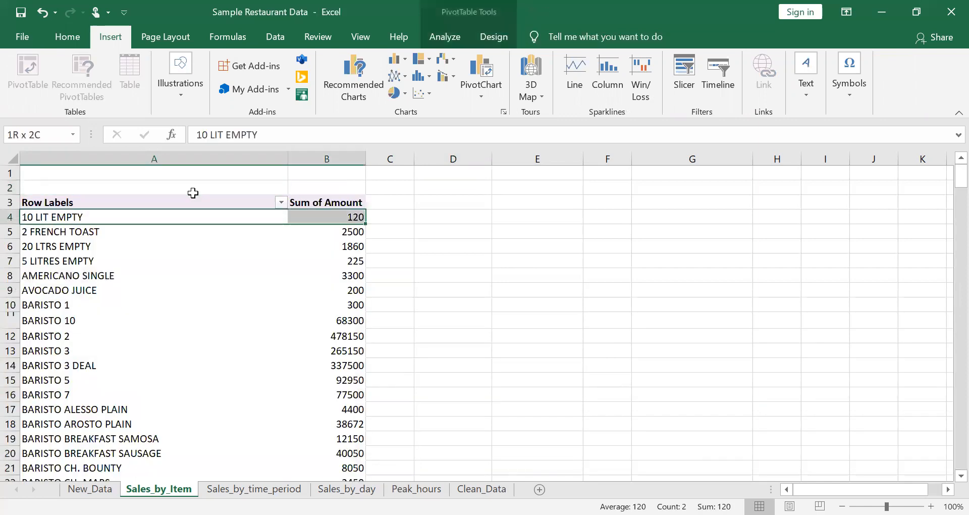
pyautogui.press('Left')
pyautogui.press('Up')
# Step: Copy the whole item sales pivot table and paste the copy beside it at cell D3
pyautogui.click(194, 193)
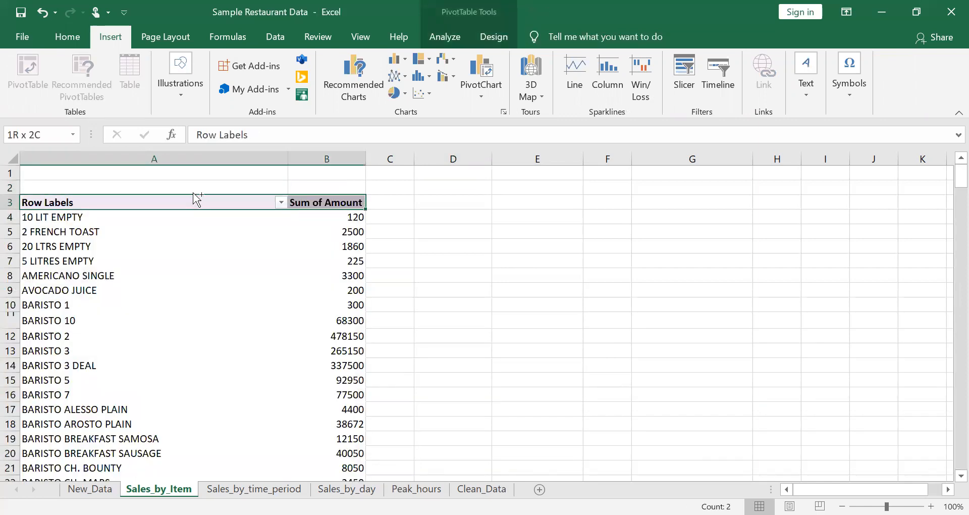
pyautogui.hotkey('ctrl', 'a')
pyautogui.hotkey('ctrl', 'c')
pyautogui.press('Right')
pyautogui.press('Right')
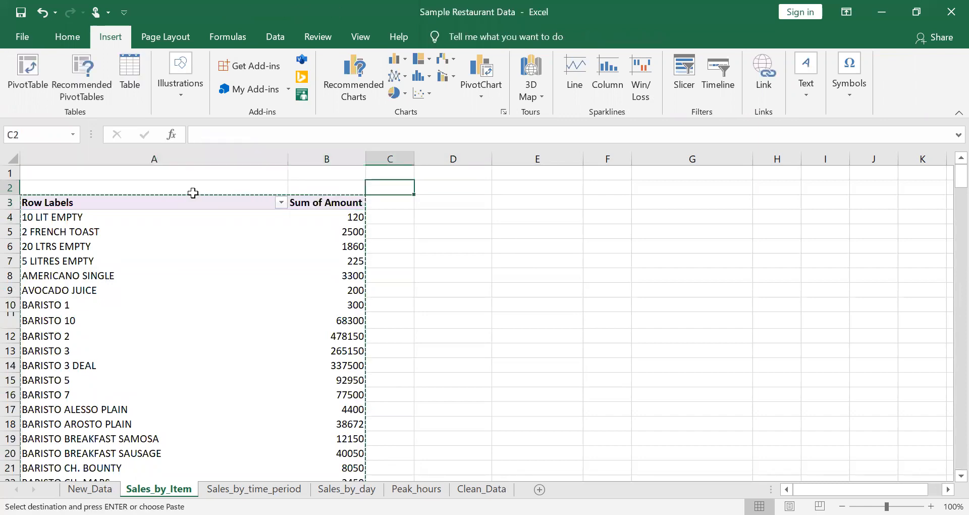
pyautogui.press('Right')
pyautogui.hotkey('ctrl', 'v')
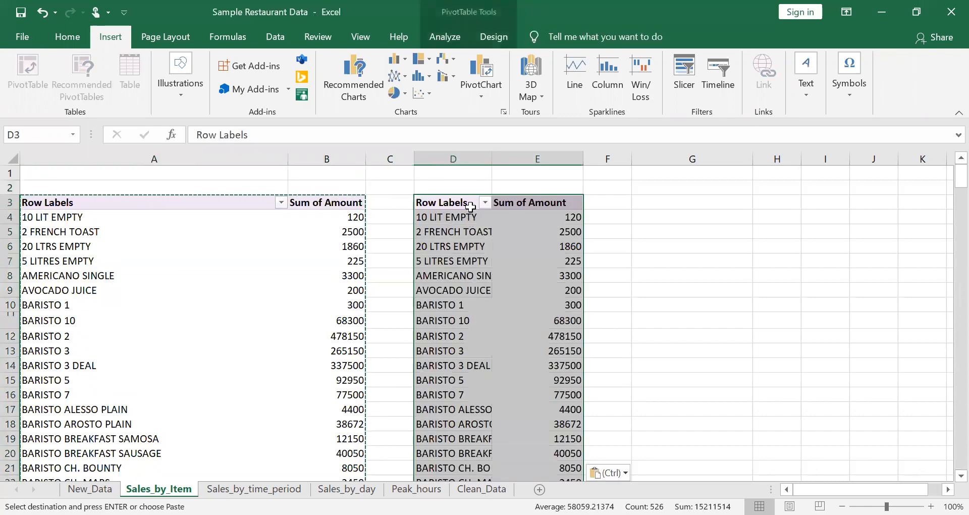
# Step: Show the field list of the copied pivot table and move the Items field from Rows to Filters
pyautogui.rightClick(470, 205)
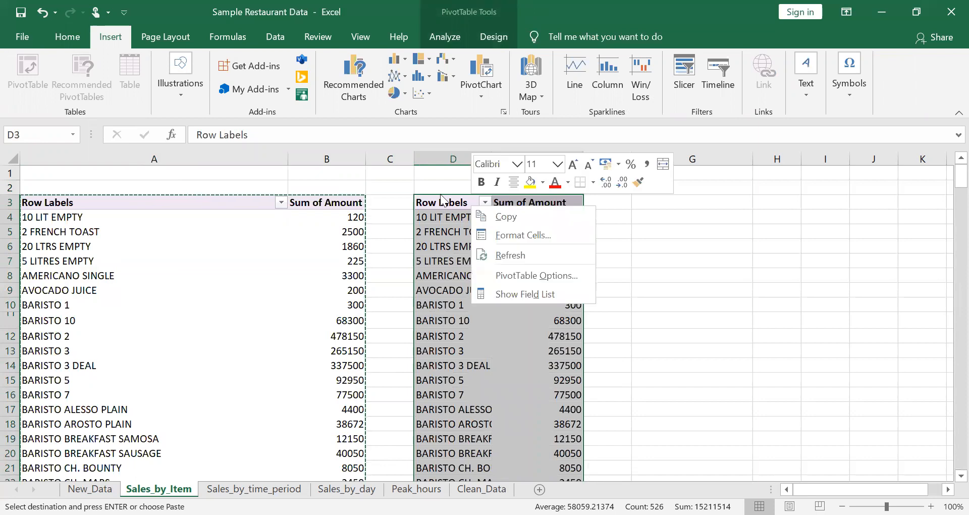
pyautogui.click(446, 203)
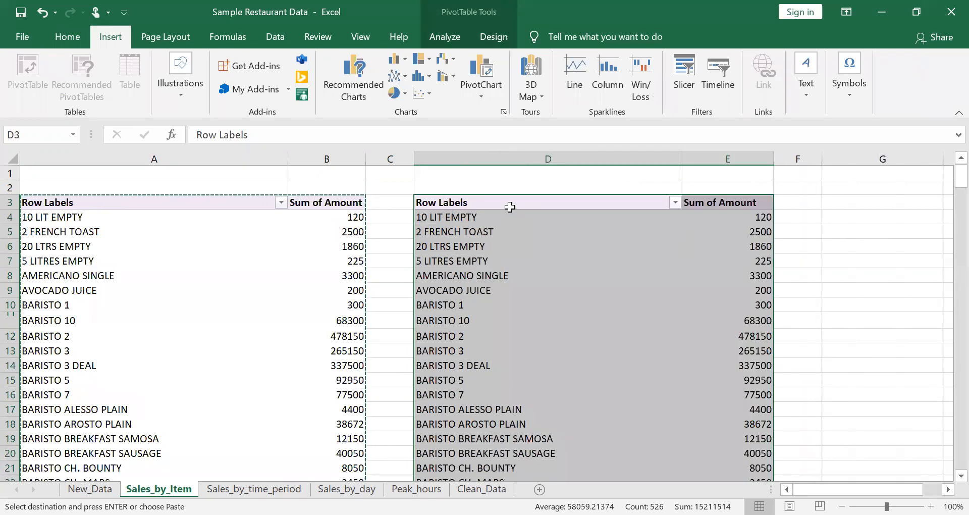
pyautogui.rightClick(511, 205)
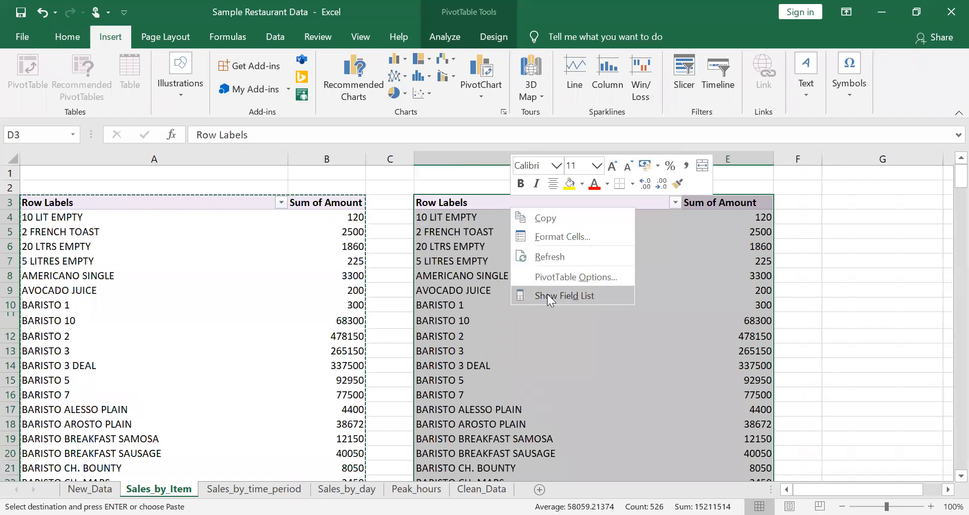
pyautogui.click(547, 294)
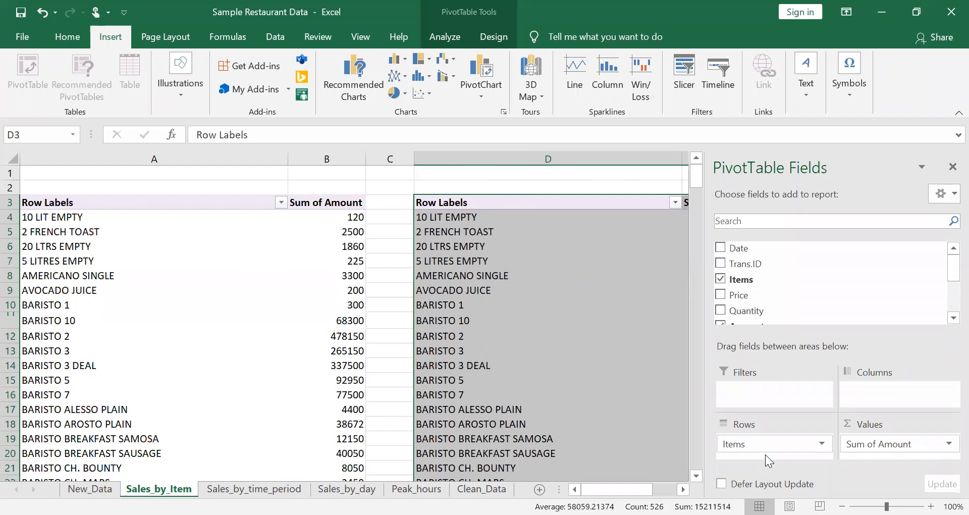
pyautogui.moveTo(751, 444); pyautogui.dragTo(762, 392)
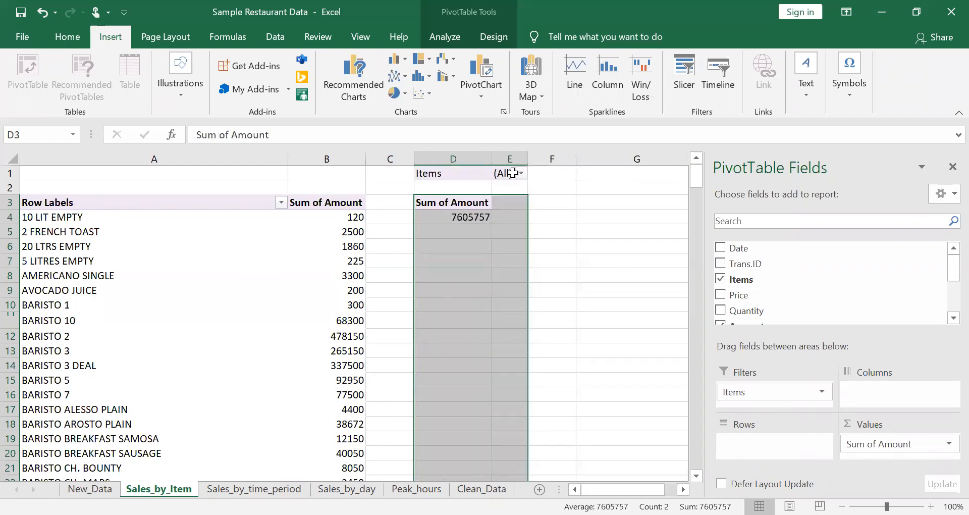
pyautogui.click(561, 199)
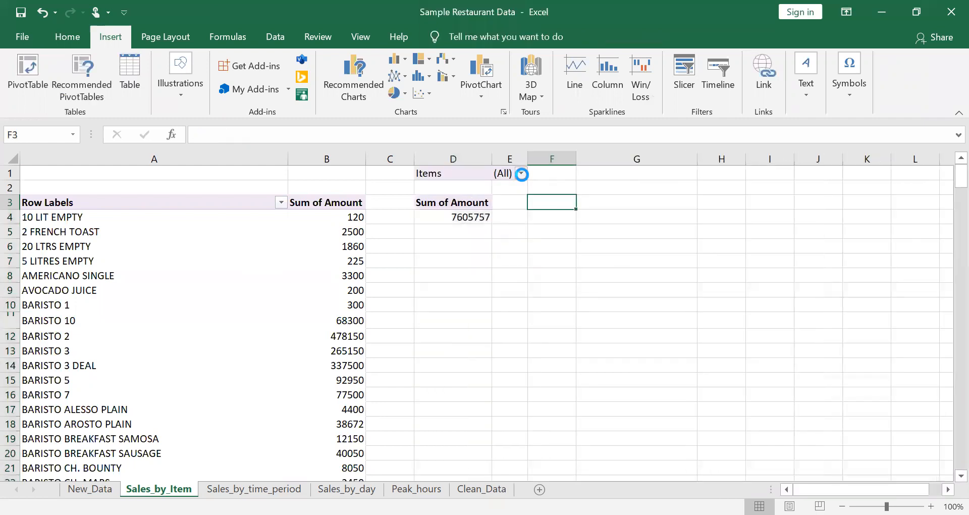
# Step: Search the Items filter of the second pivot table for "chocola" and filter it to CHOCOLATE SHAKE
pyautogui.click(521, 174)
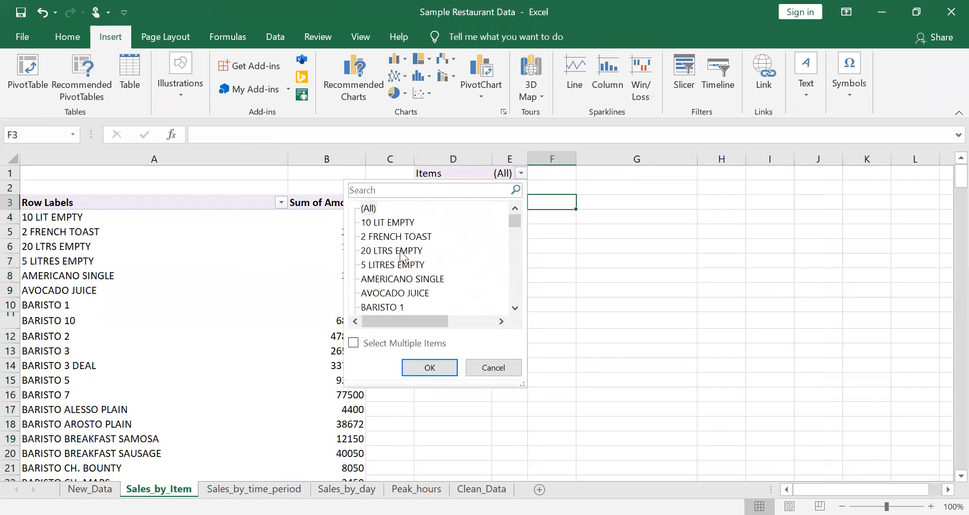
pyautogui.click(385, 188)
pyautogui.write('choc')
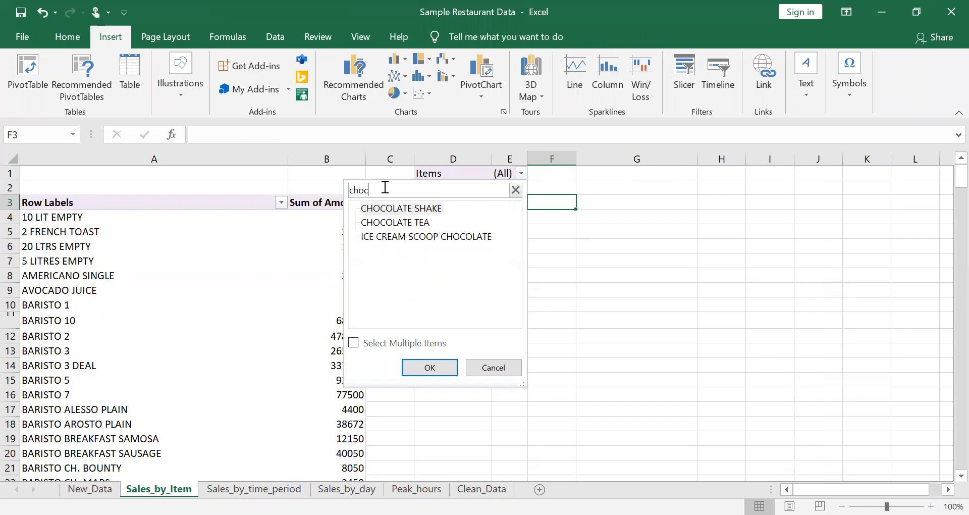
pyautogui.write('ola')
pyautogui.click(374, 210)
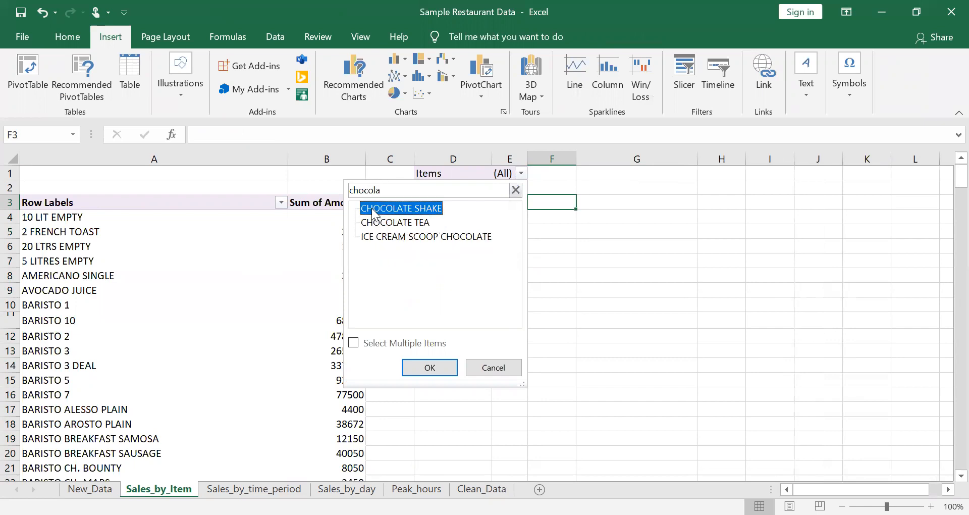
pyautogui.click(436, 374)
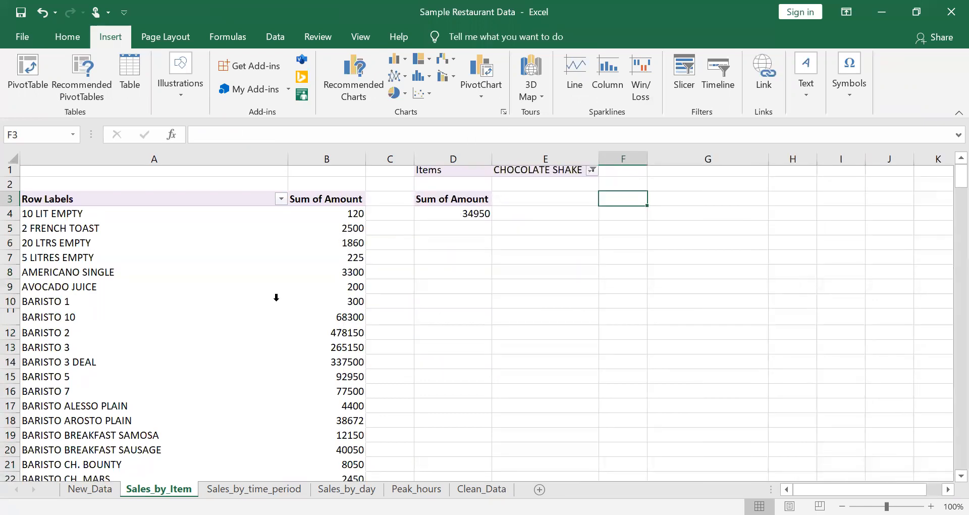
# Step: Find CHOCOLATE SHAKE in the full item list and compare its amount with the filtered total in D4
pyautogui.scroll(-12, 276, 297)
pyautogui.scroll(-18, 276, 298)
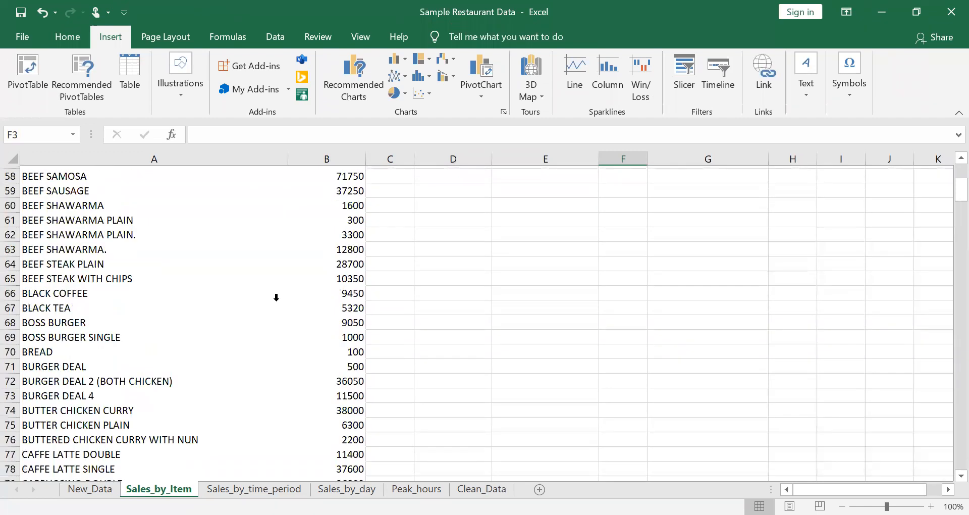
pyautogui.scroll(-2, 276, 297)
pyautogui.scroll(-2, 276, 297)
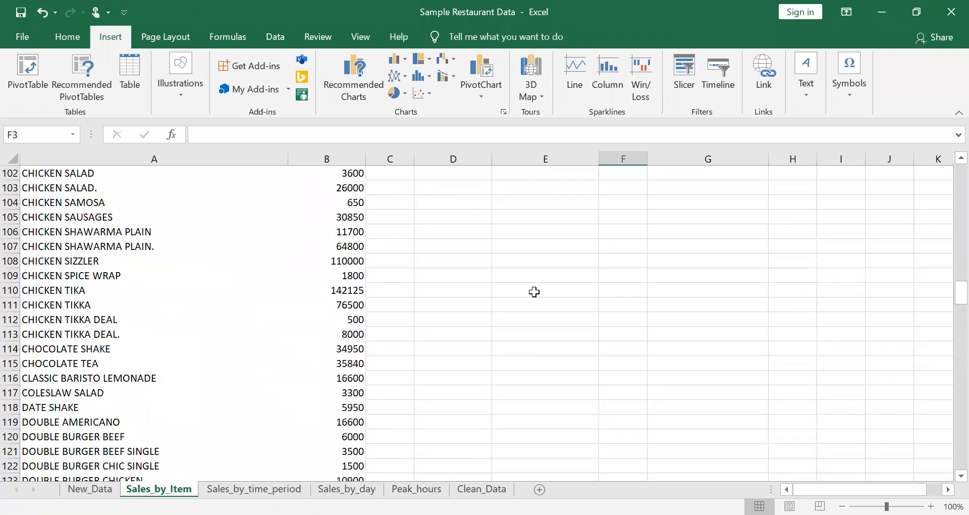
pyautogui.scroll(20, 534, 290)
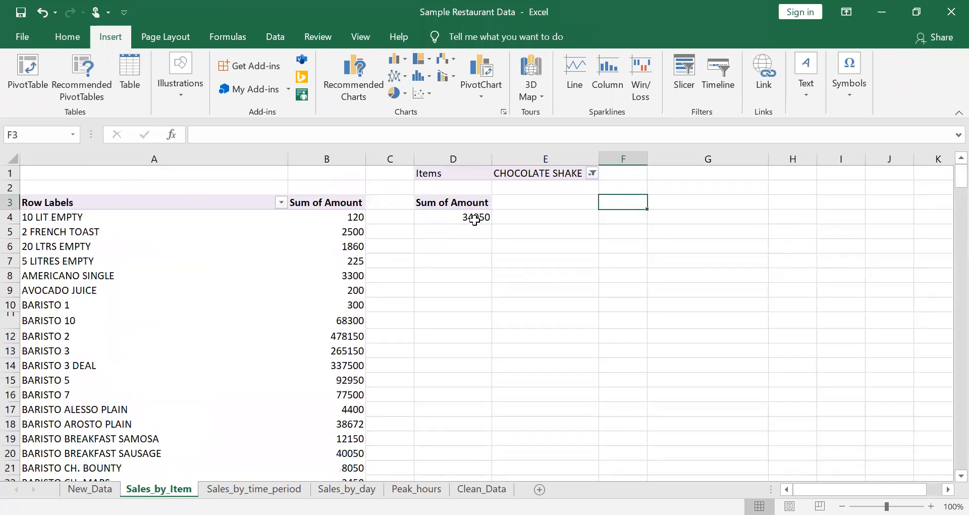
pyautogui.moveTo(474, 220)
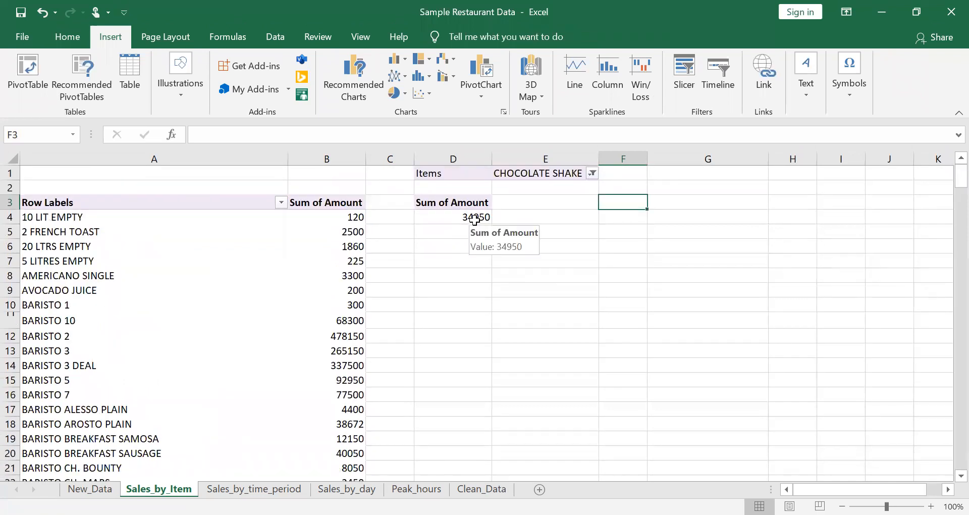
pyautogui.click(474, 220)
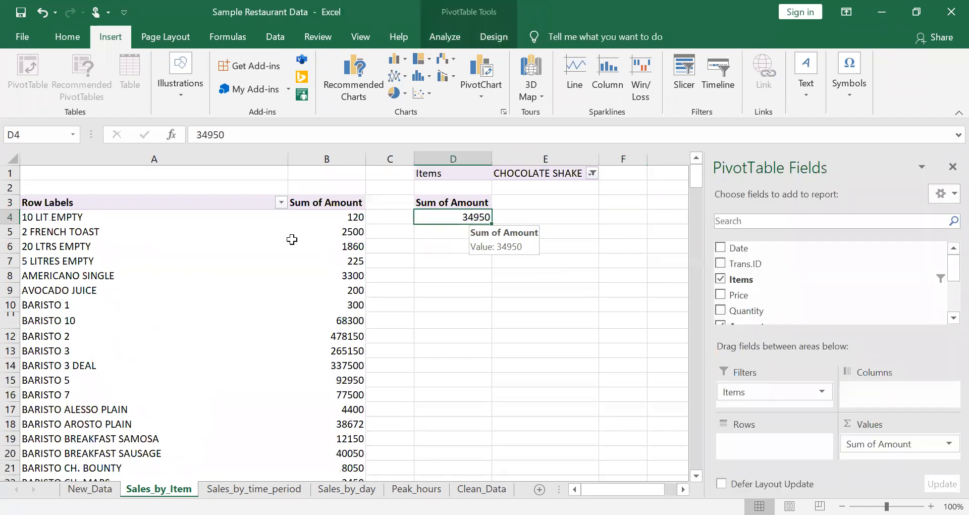
pyautogui.click(372, 258)
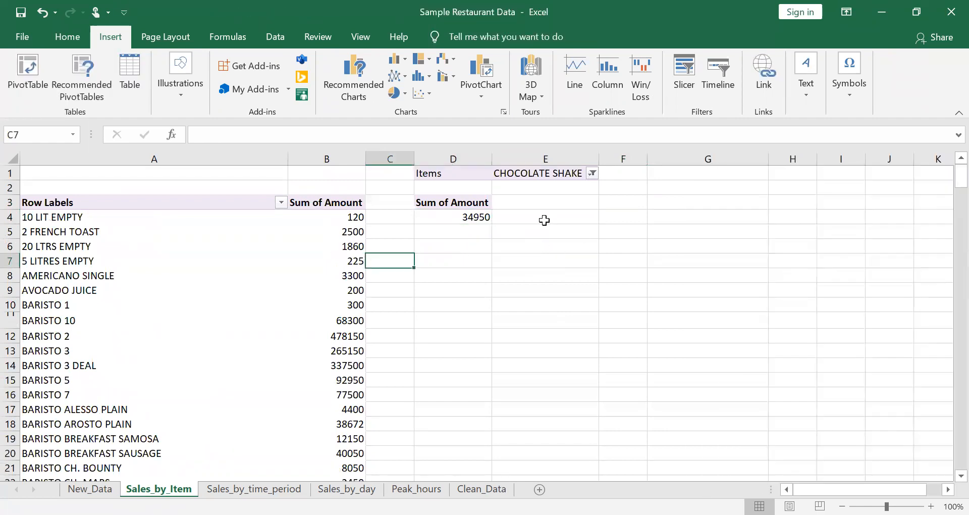
# Step: Enter the heading "Percentage sales" in cell F3 and fit the width of column F to it
pyautogui.click(633, 218)
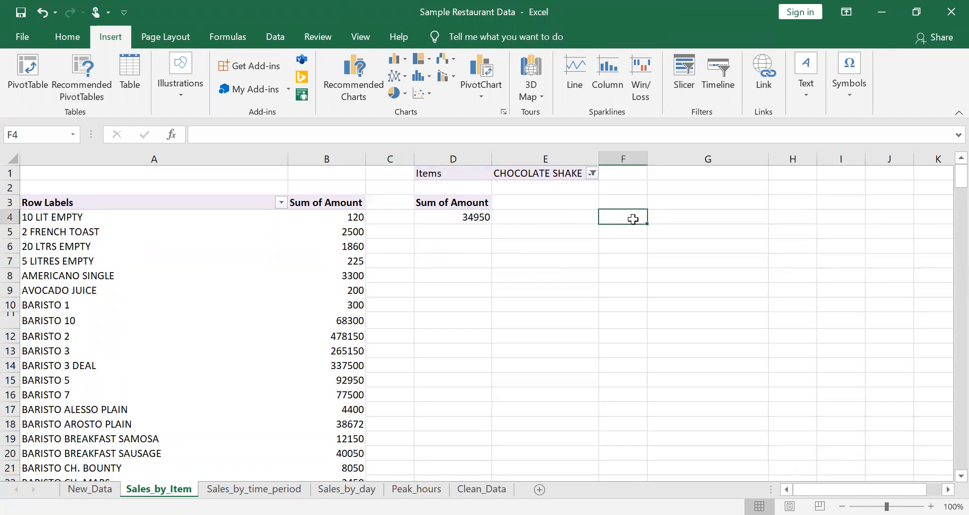
pyautogui.press('Up')
pyautogui.press('Right')
pyautogui.press('Left')
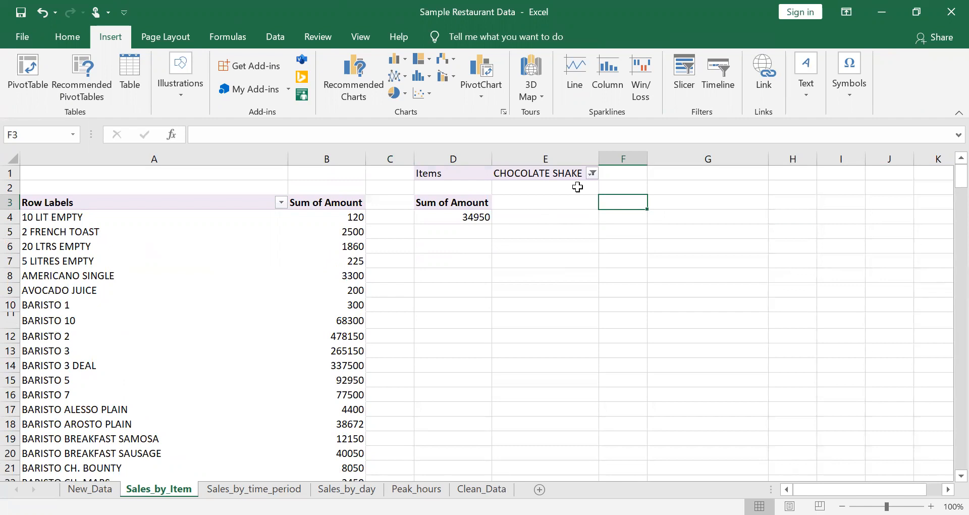
pyautogui.write('Per')
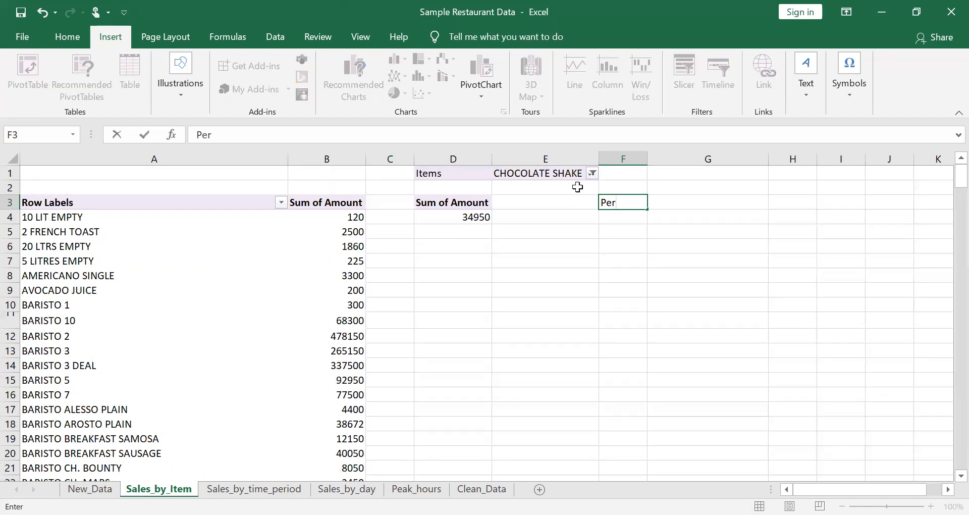
pyautogui.write('centage sales')
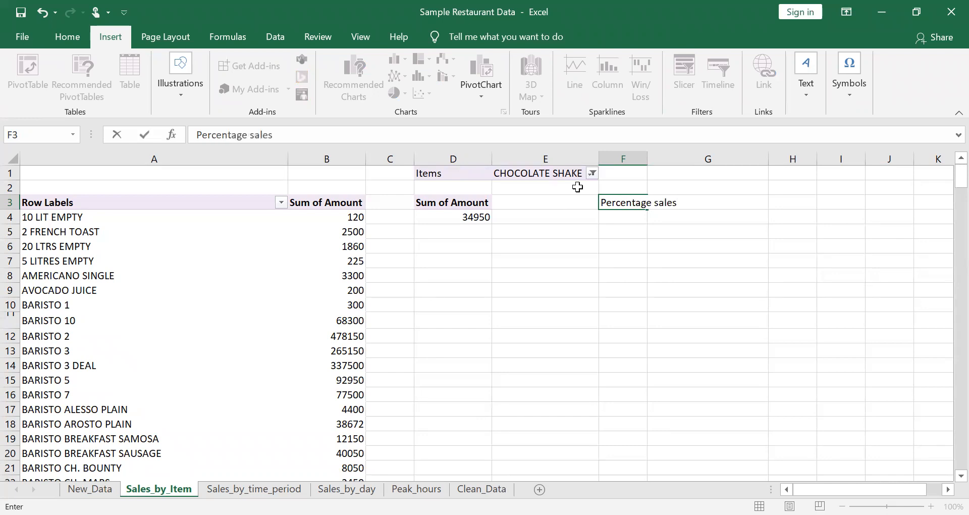
pyautogui.press('Return')
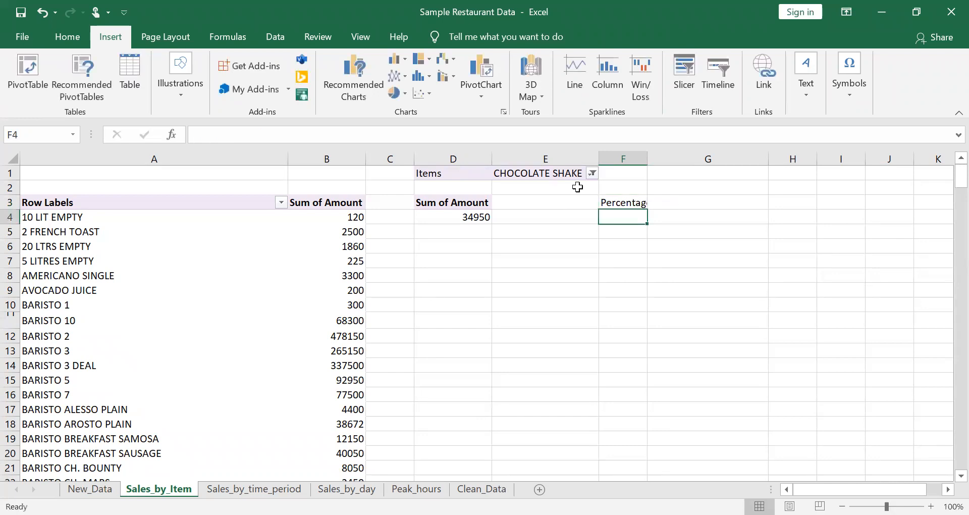
pyautogui.doubleClick(648, 159)
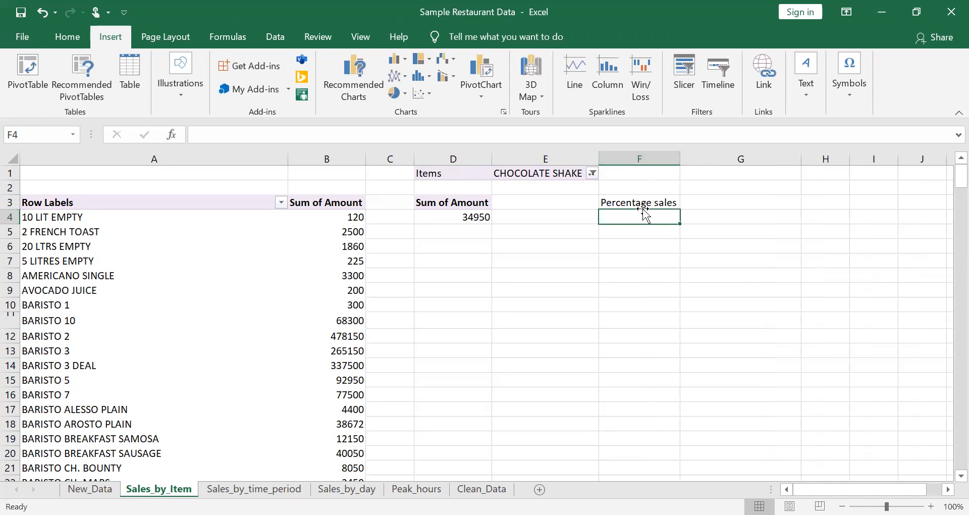
# Step: Turn the F3 heading into the formula =E1&"Percentage sales" so it includes the selected item's name
pyautogui.click(642, 205)
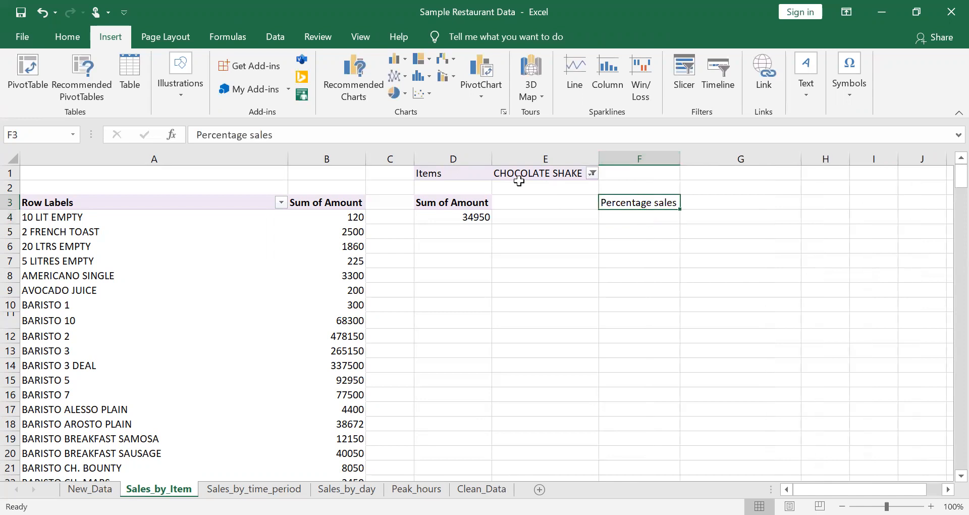
pyautogui.click(207, 127)
pyautogui.write('=')
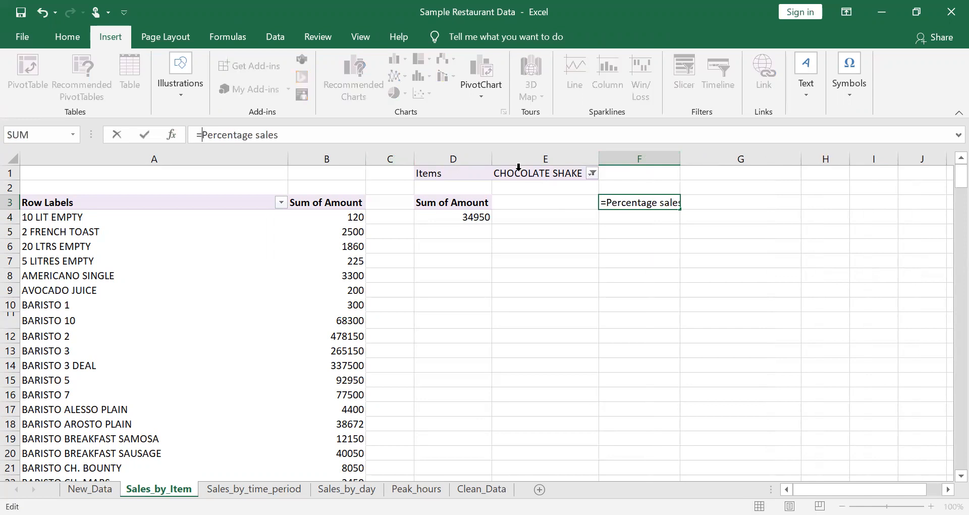
pyautogui.click(517, 175)
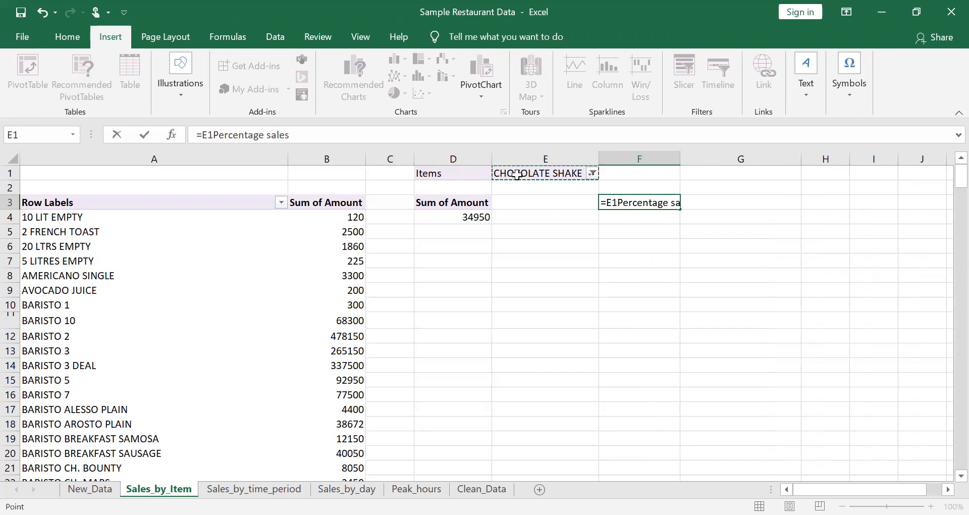
pyautogui.write('&')
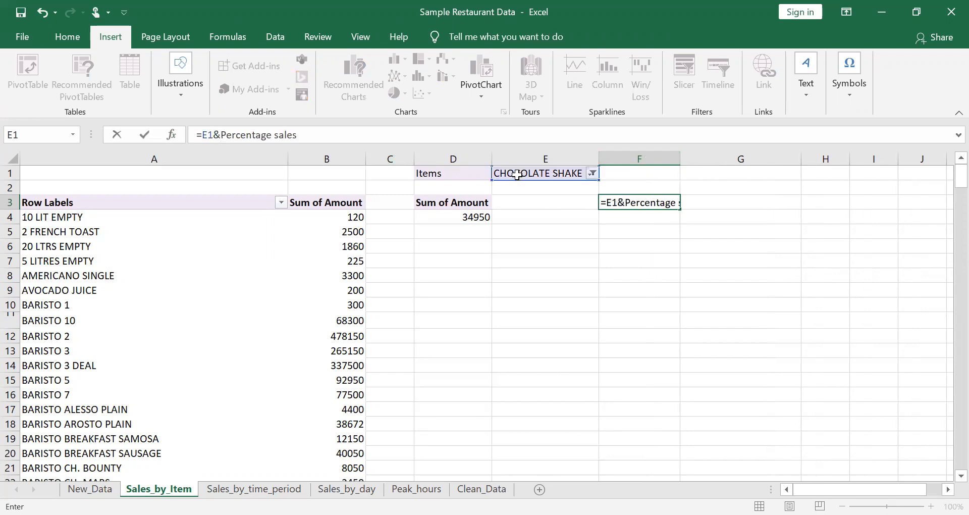
pyautogui.write('"')
pyautogui.click(340, 131)
pyautogui.write('"')
pyautogui.press('Return')
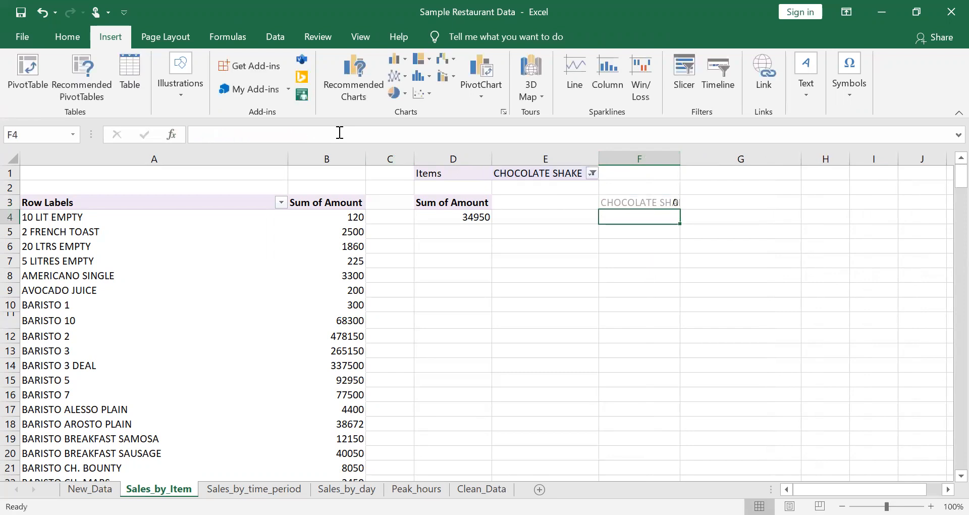
# Step: Fit column F to the longer heading and add a space before "Percentage sales" inside the F3 formula's quotes
pyautogui.press('Up')
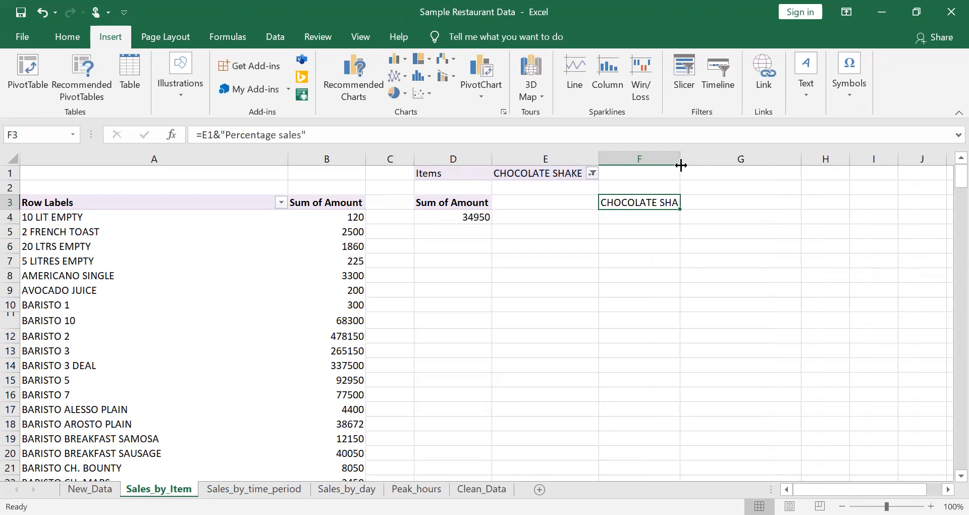
pyautogui.doubleClick(679, 161)
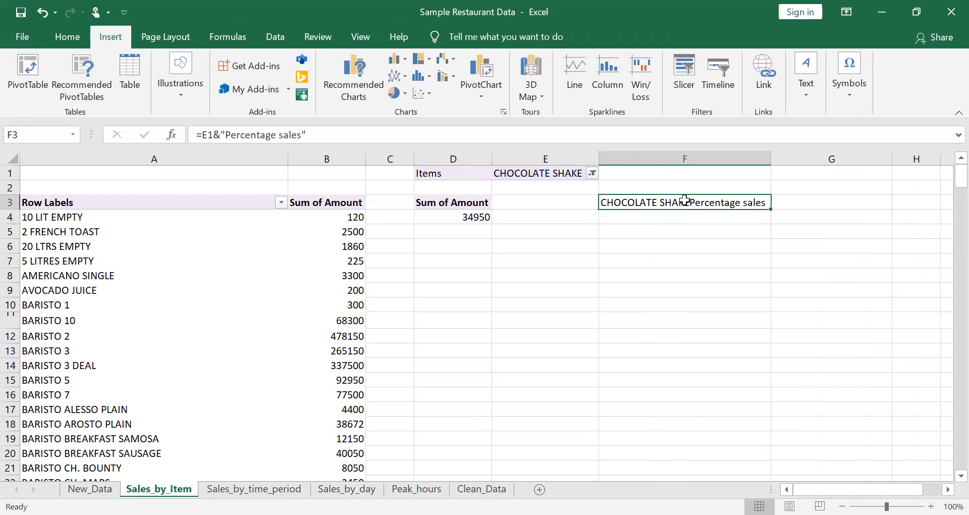
pyautogui.click(226, 134)
pyautogui.press('Return')
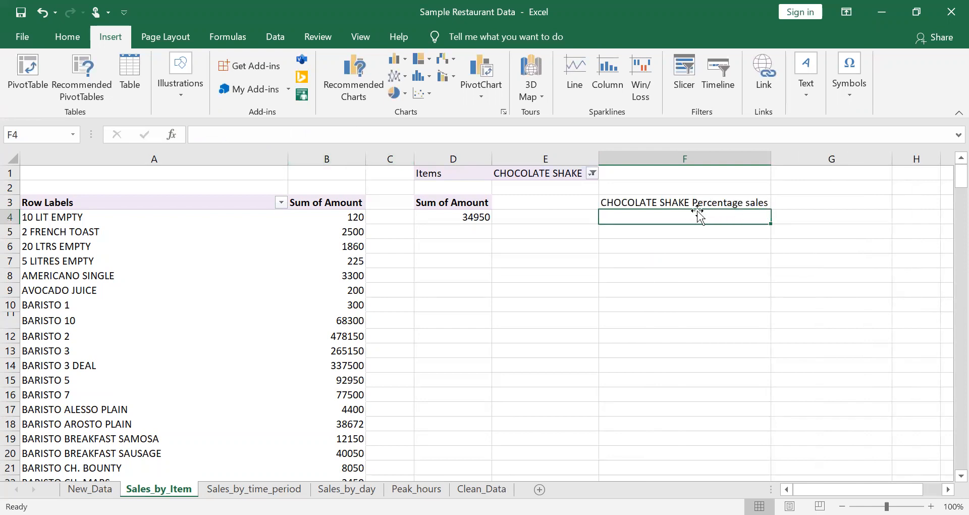
# Step: Filter the second pivot table to the item 2 FRENCH TOAST
pyautogui.click(591, 173)
pyautogui.click(482, 237)
pyautogui.click(499, 367)
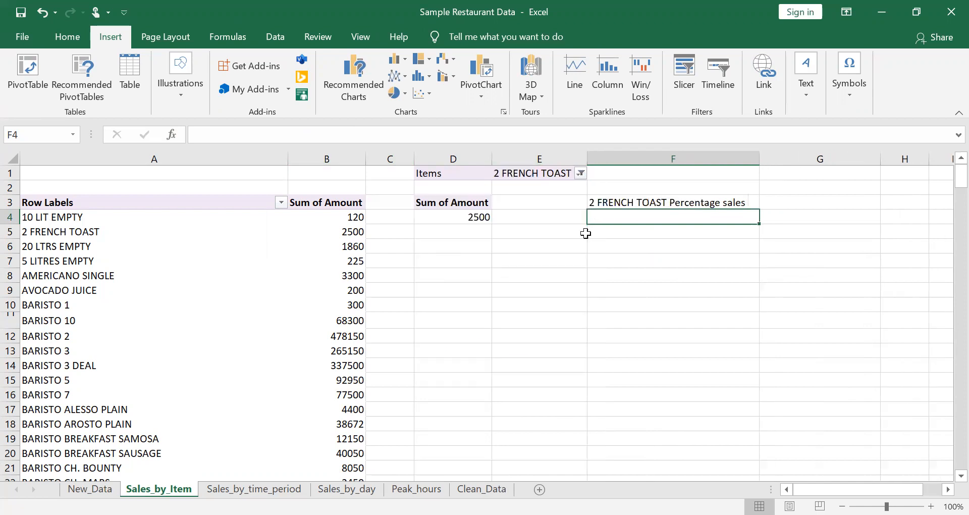
# Step: Reset the Items filter of the second pivot table to (All)
pyautogui.click(580, 173)
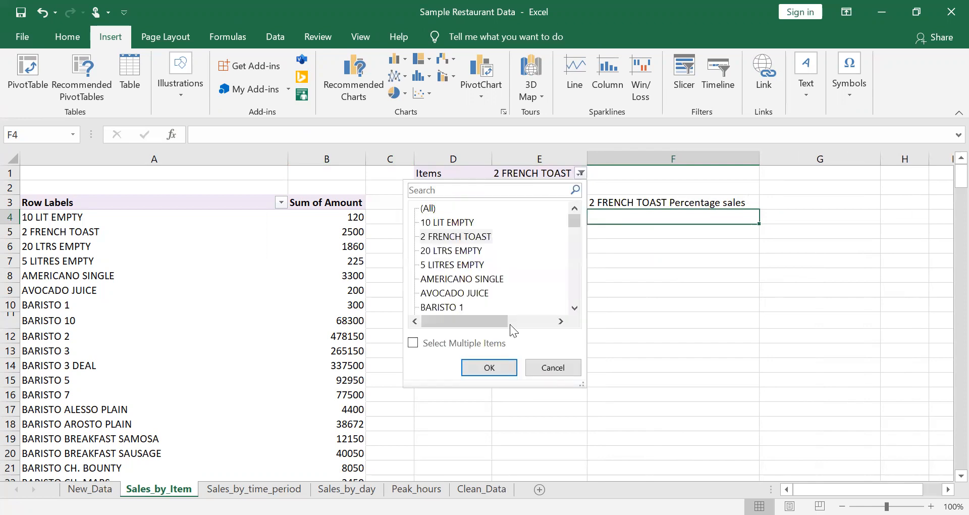
pyautogui.click(428, 208)
pyautogui.click(495, 366)
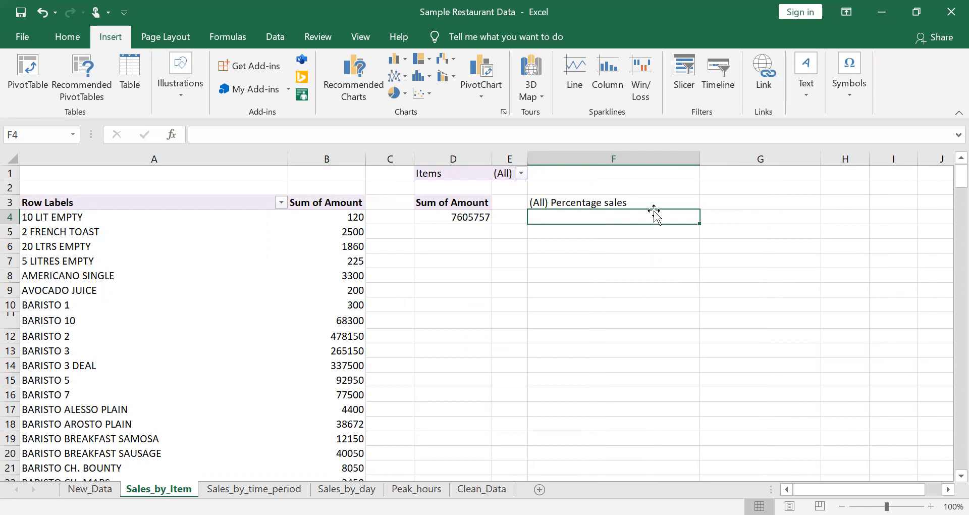
# Step: Start a formula in F4 that references the second pivot table's amount in D4, =GETPIVOTDATA("Amount",$D$3)
pyautogui.click(584, 203)
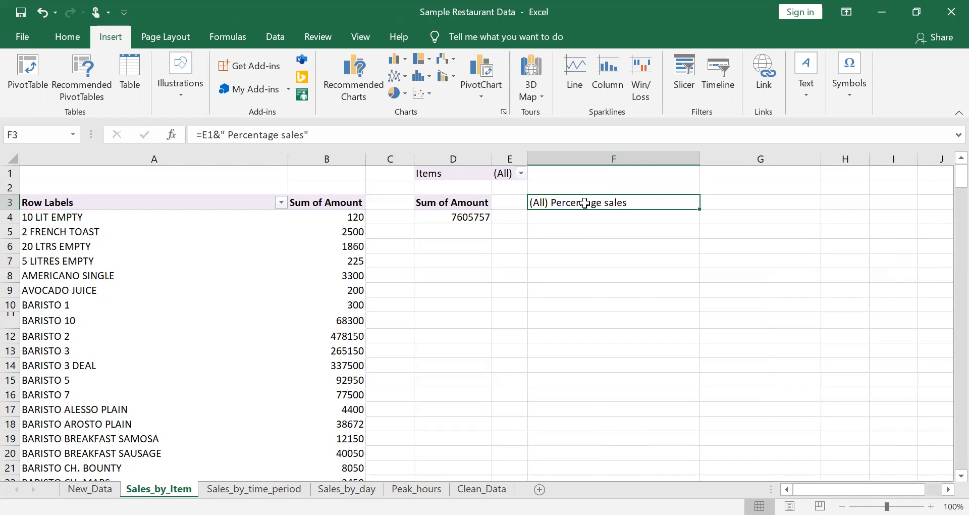
pyautogui.press('Down')
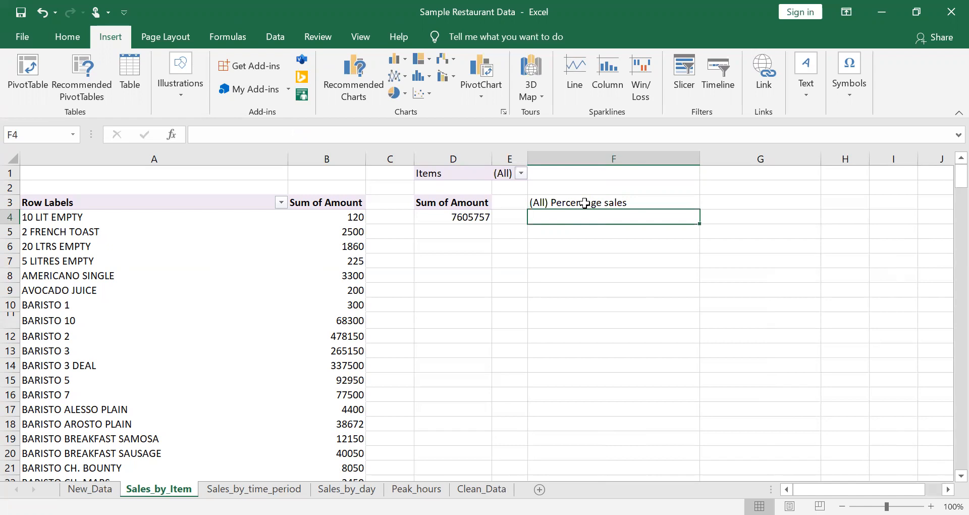
pyautogui.write('=')
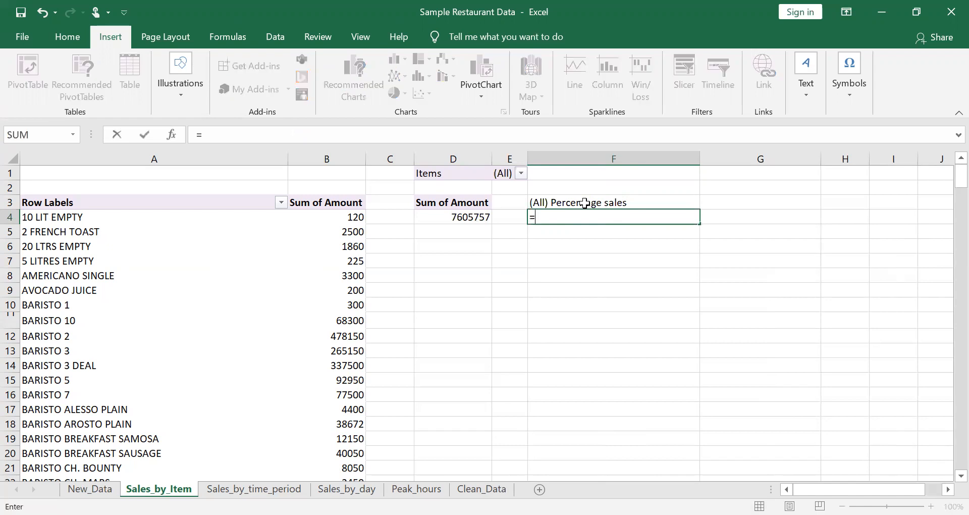
pyautogui.click(444, 218)
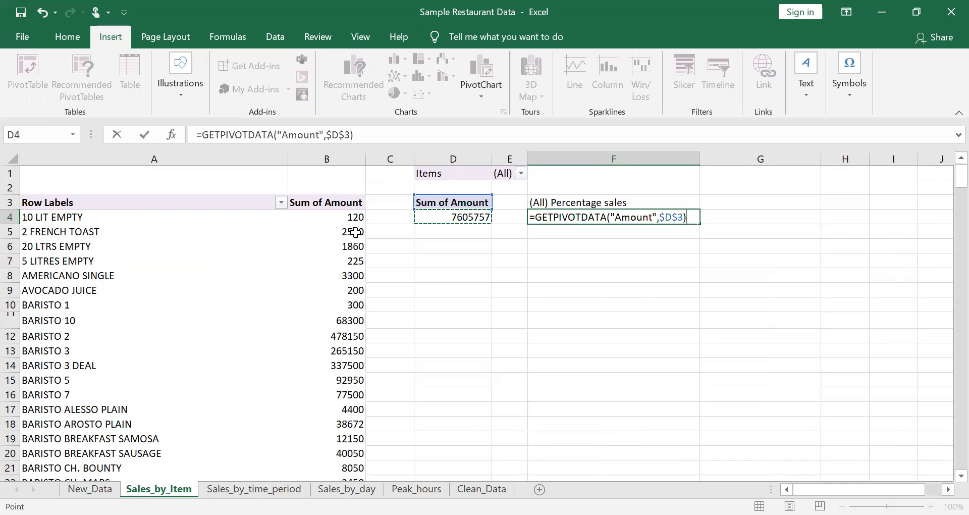
pyautogui.click(356, 232)
pyautogui.hotkey('ctrl', 'Down')
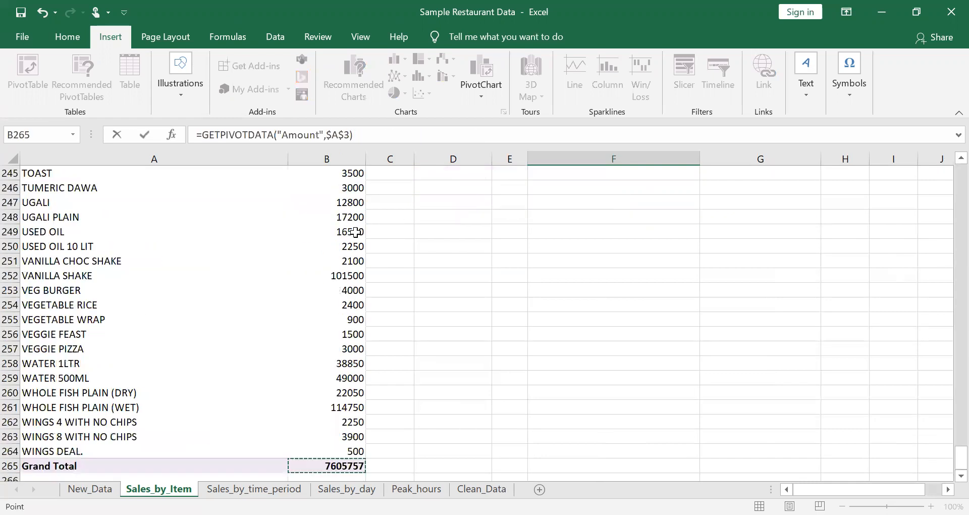
pyautogui.hotkey('ctrl', 'Up')
pyautogui.press('Right')
pyautogui.press('Right')
pyautogui.press('Down')
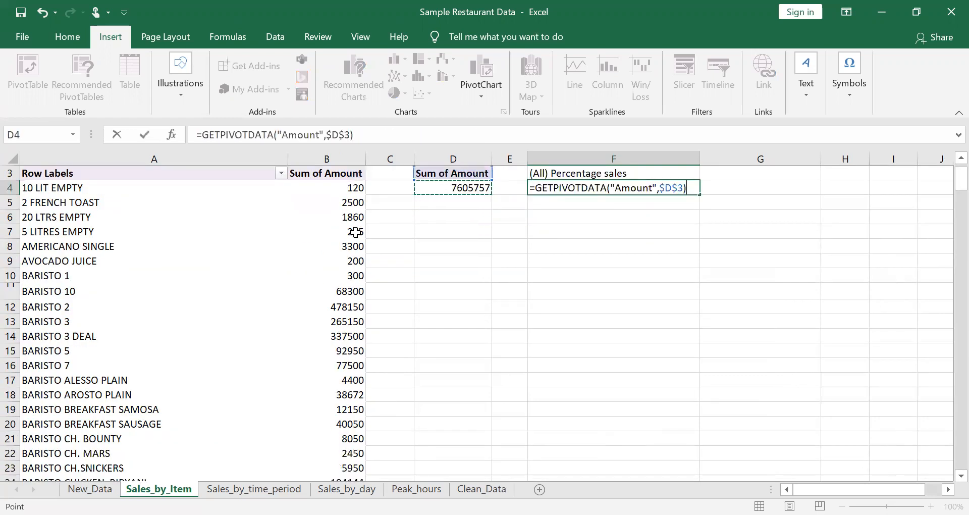
# Step: Complete the F4 formula by dividing by the first pivot table's grand total, =GETPIVOTDATA("Amount",$D$3)/GETPIVOTDATA("Amount",$A$3)
pyautogui.write('/')
pyautogui.press('Left')
pyautogui.press('Left')
pyautogui.press('Left')
pyautogui.press('Left')
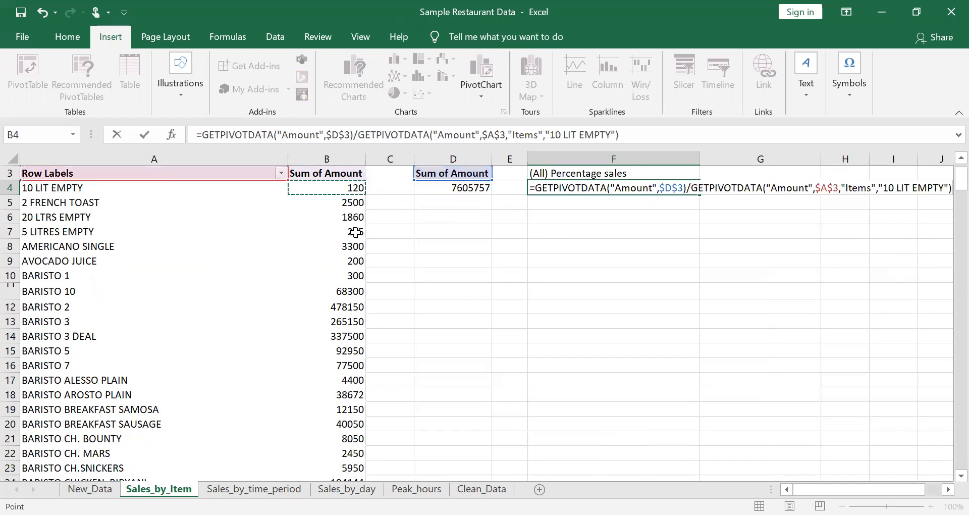
pyautogui.press('Right')
pyautogui.hotkey('ctrl', 'Down')
pyautogui.press('Left')
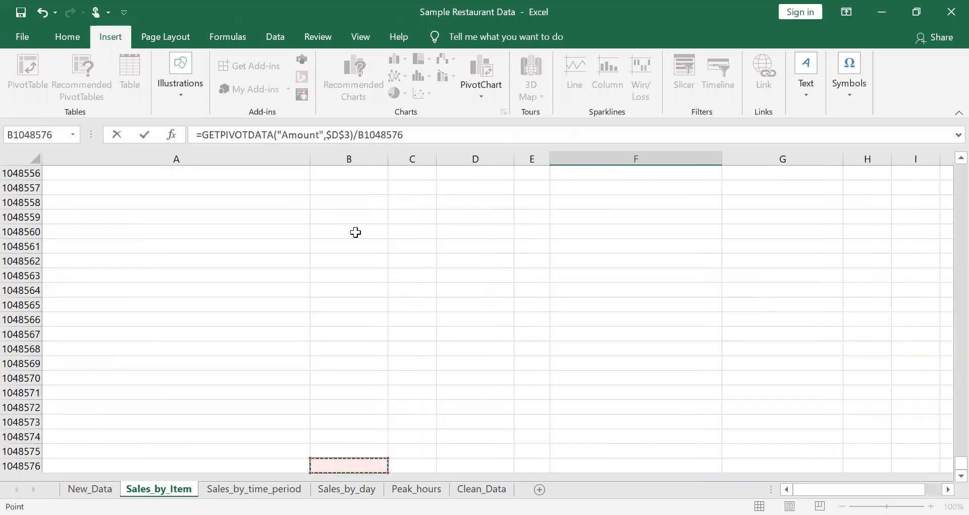
pyautogui.hotkey('ctrl', 'Up')
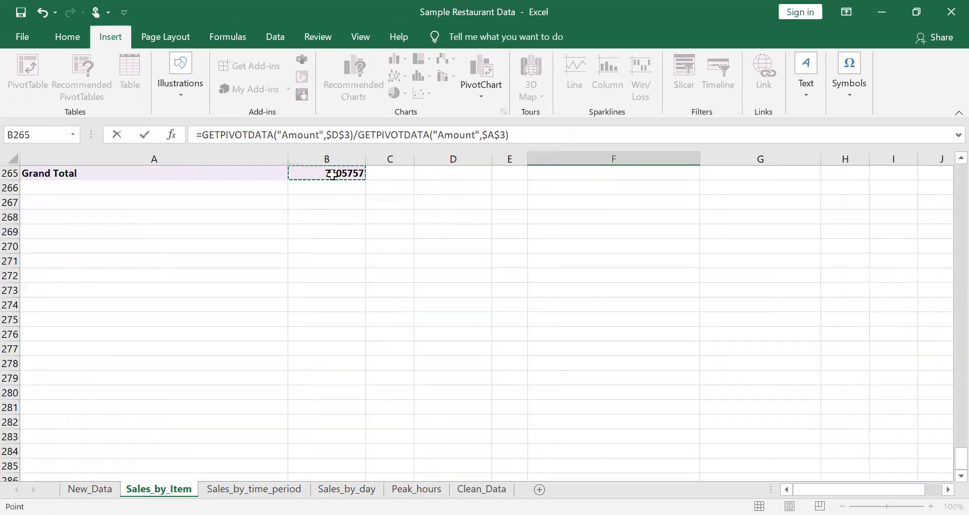
pyautogui.press('Return')
pyautogui.press('Up')
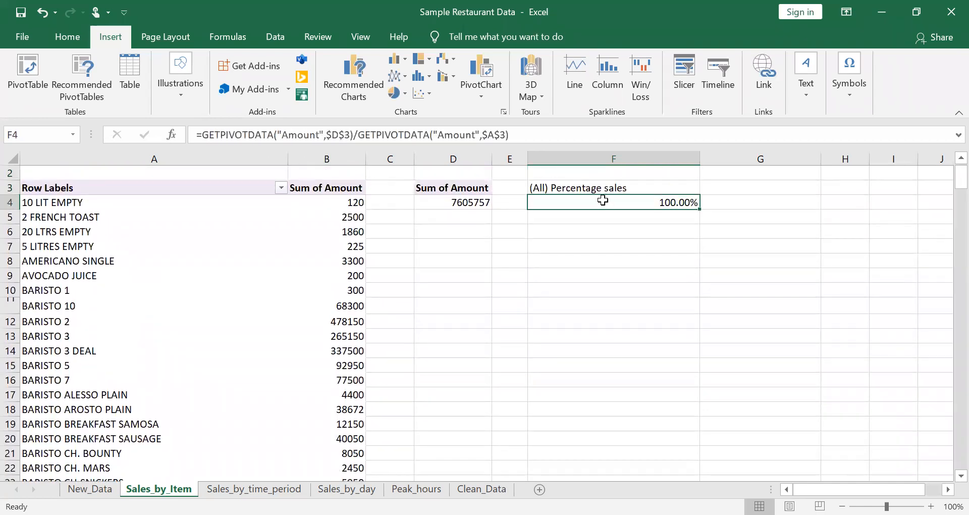
# Step: Switch the number format of cell F4 to General and back to Percentage
pyautogui.scroll(1, 603, 201)
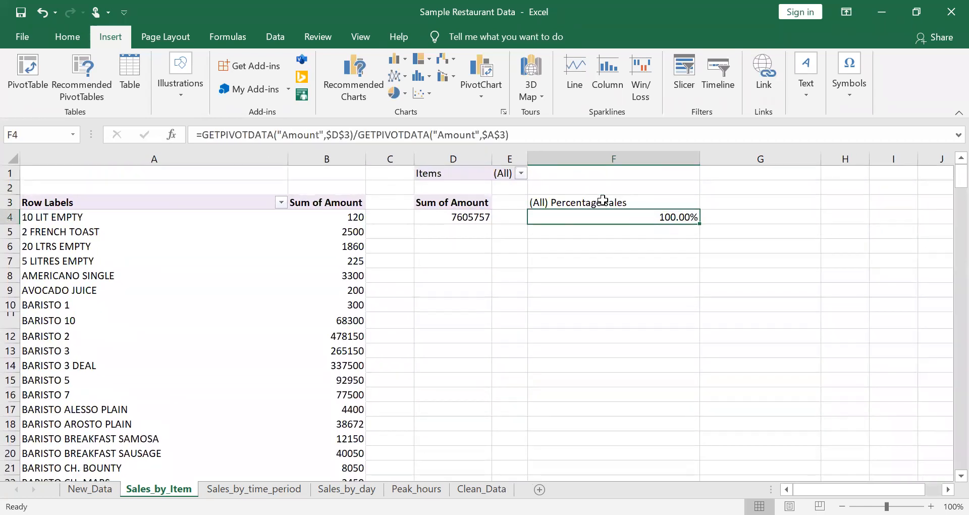
pyautogui.click(53, 34)
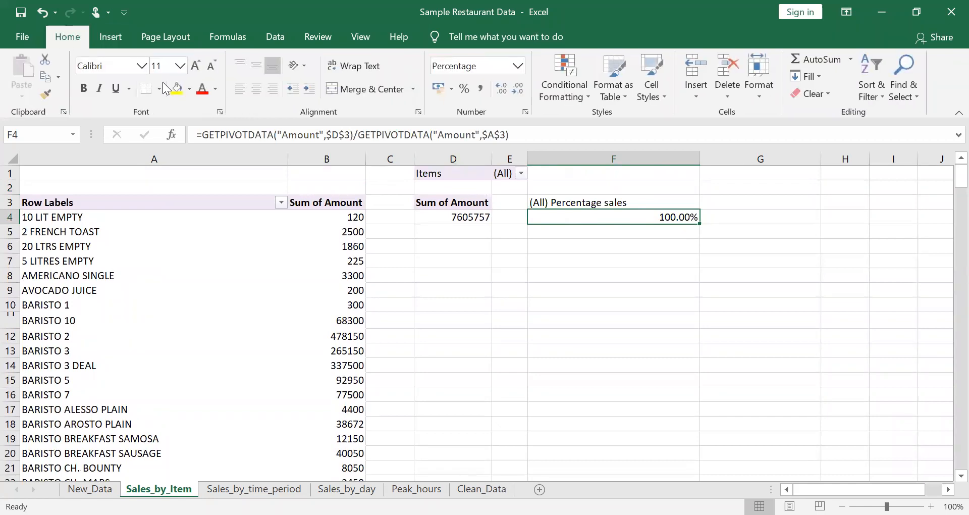
pyautogui.click(511, 71)
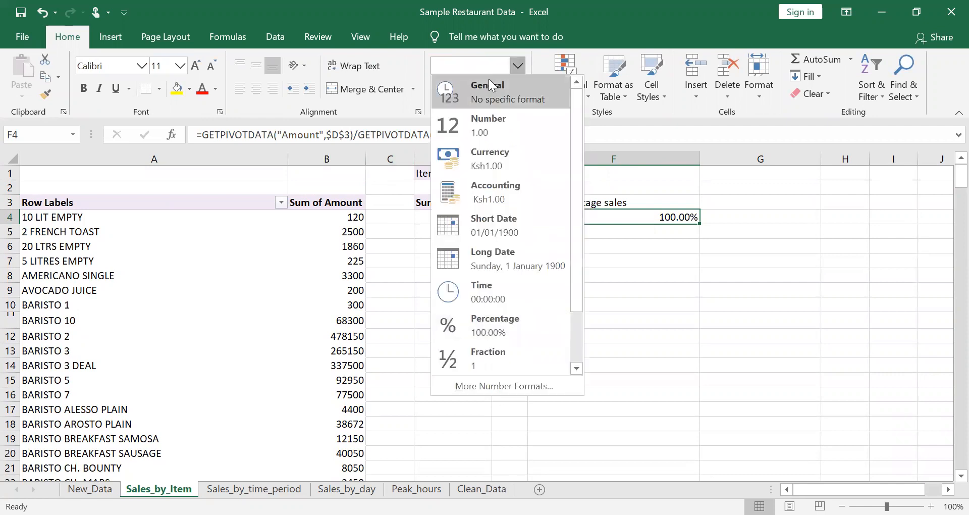
pyautogui.click(489, 86)
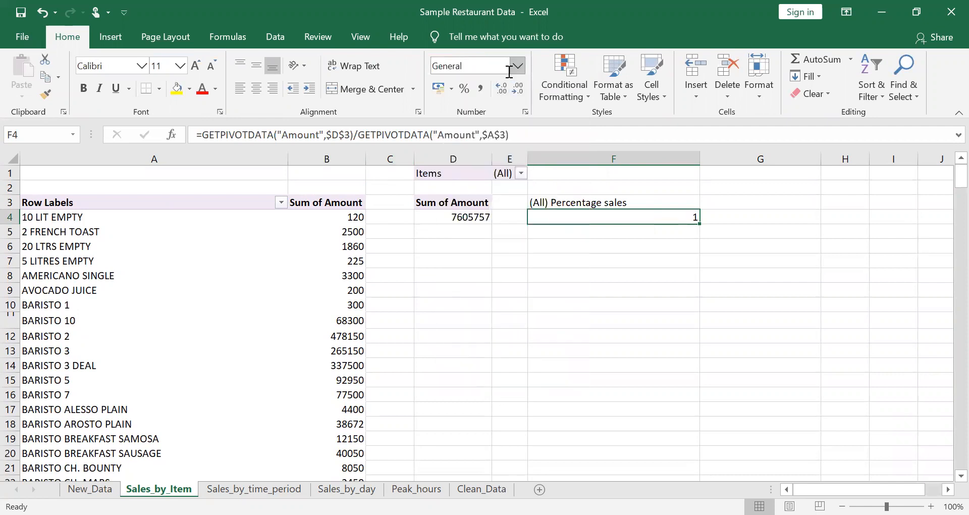
pyautogui.click(509, 71)
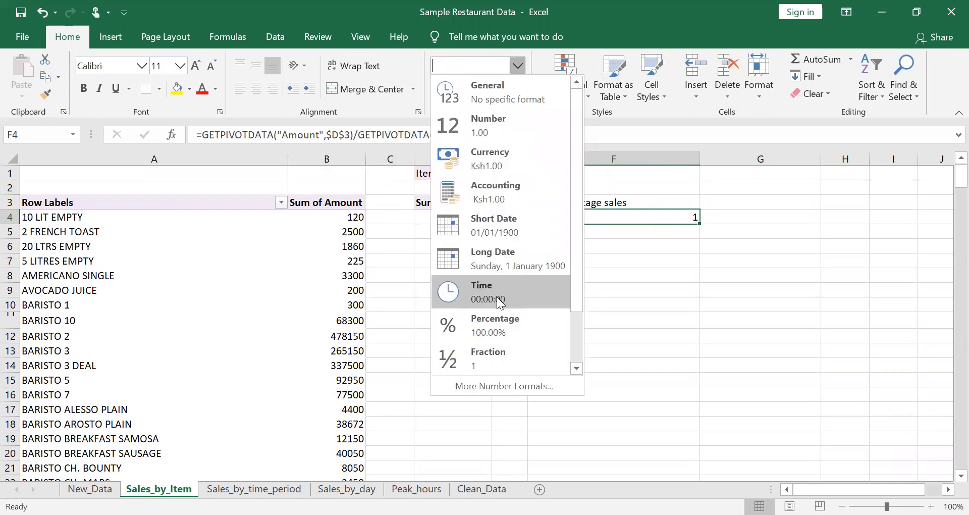
pyautogui.click(501, 320)
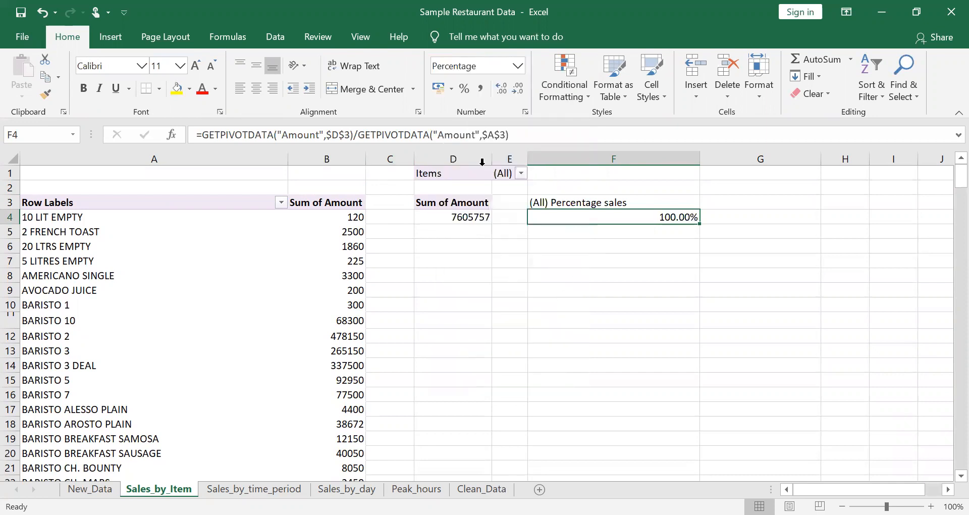
# Step: Search the second pivot table's Items filter for baristo 2 and filter the table to BARISTO 2
pyautogui.click(520, 175)
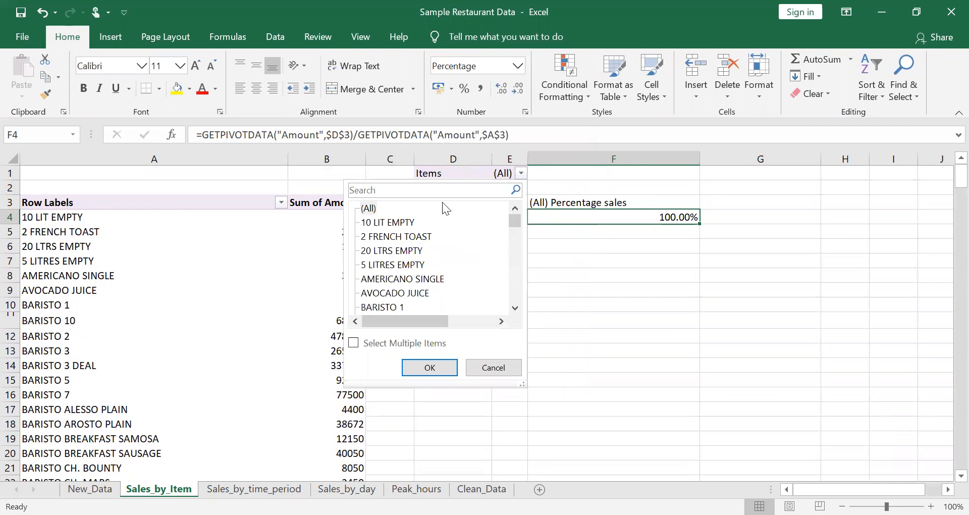
pyautogui.write('baristo 2')
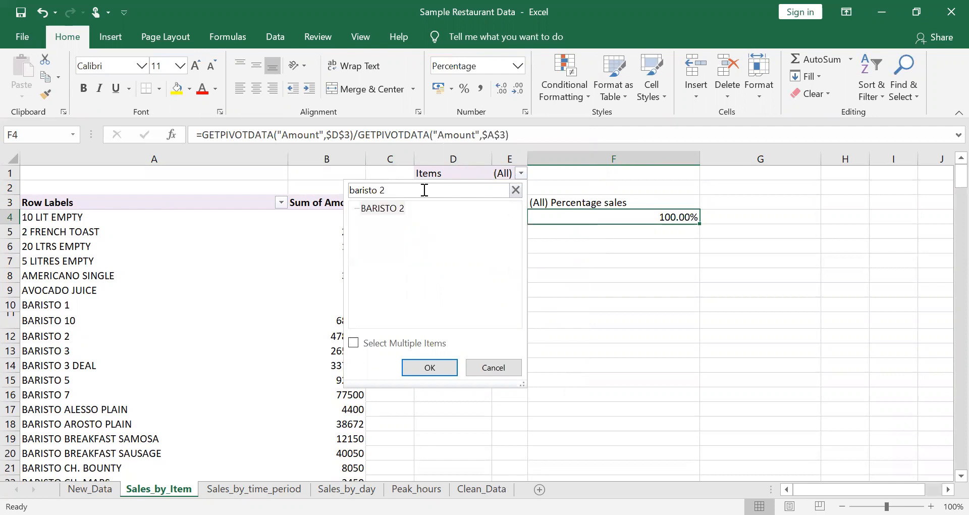
pyautogui.press('Return')
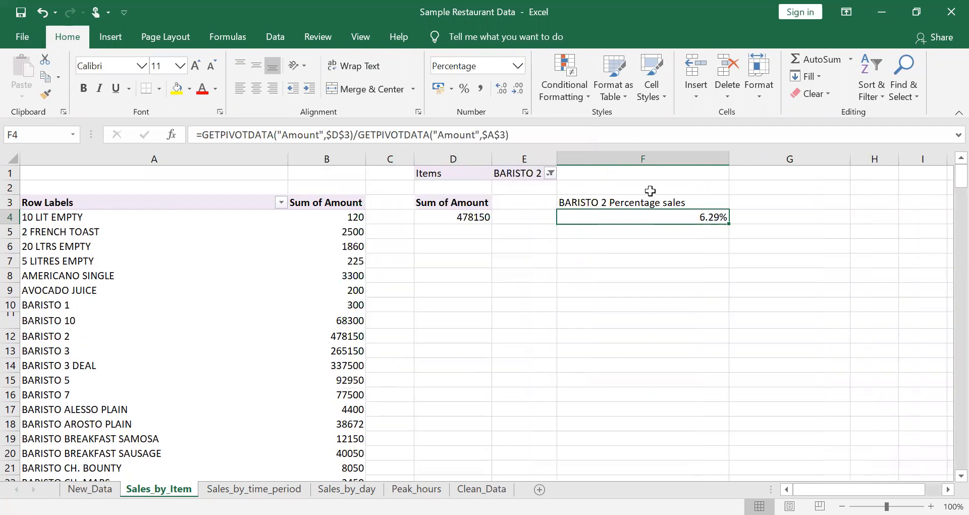
pyautogui.rightClick(641, 218)
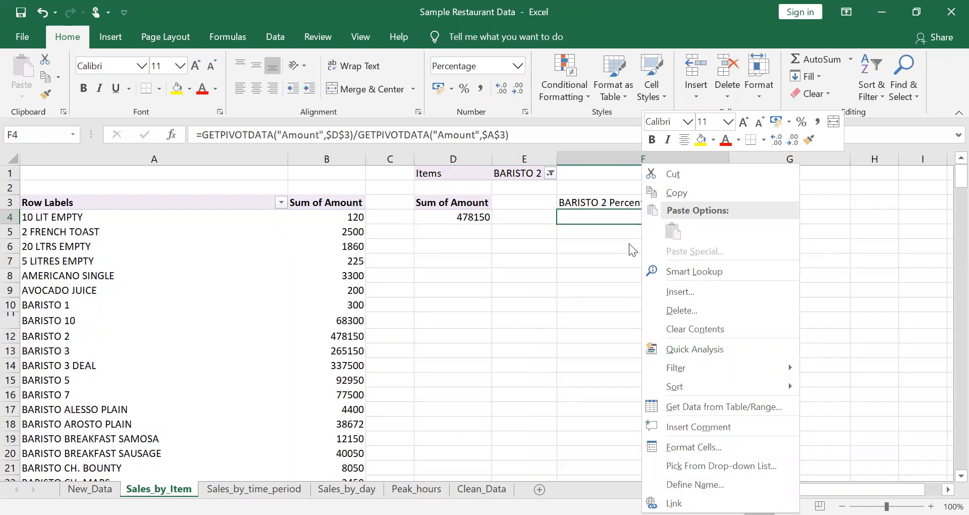
pyautogui.click(591, 202)
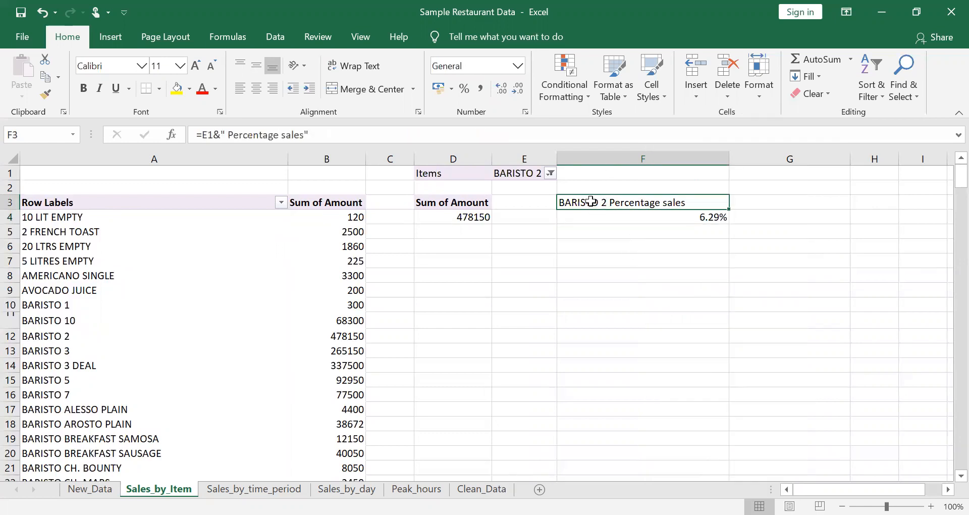
pyautogui.rightClick(591, 201)
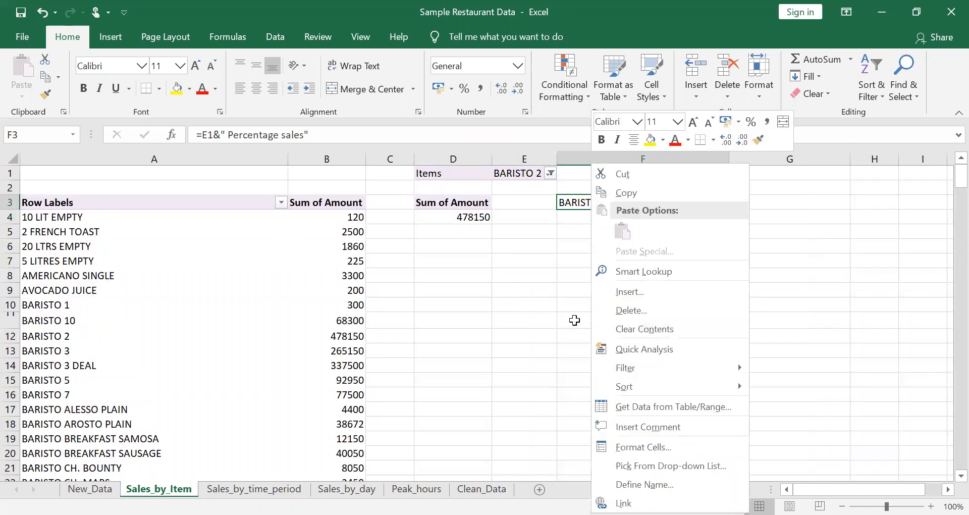
pyautogui.click(628, 157)
pyautogui.click(628, 158)
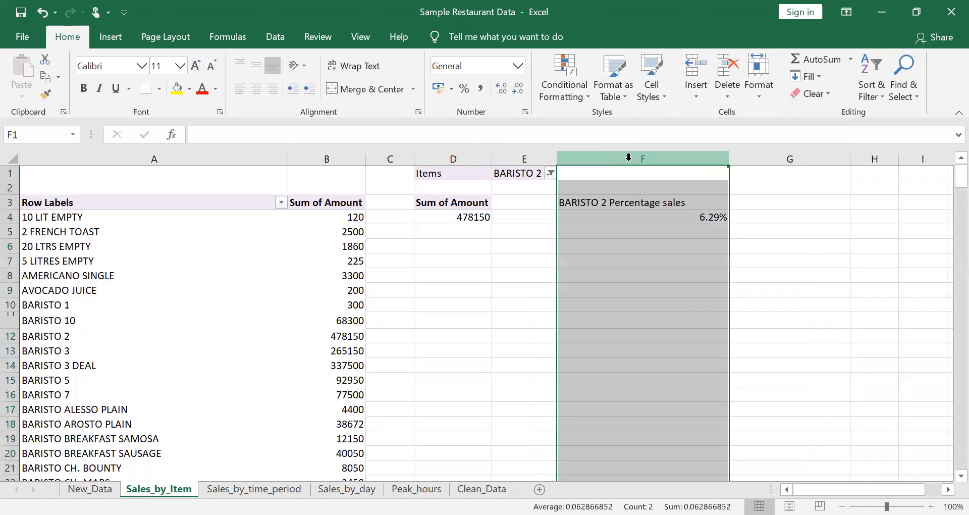
pyautogui.rightClick(628, 158)
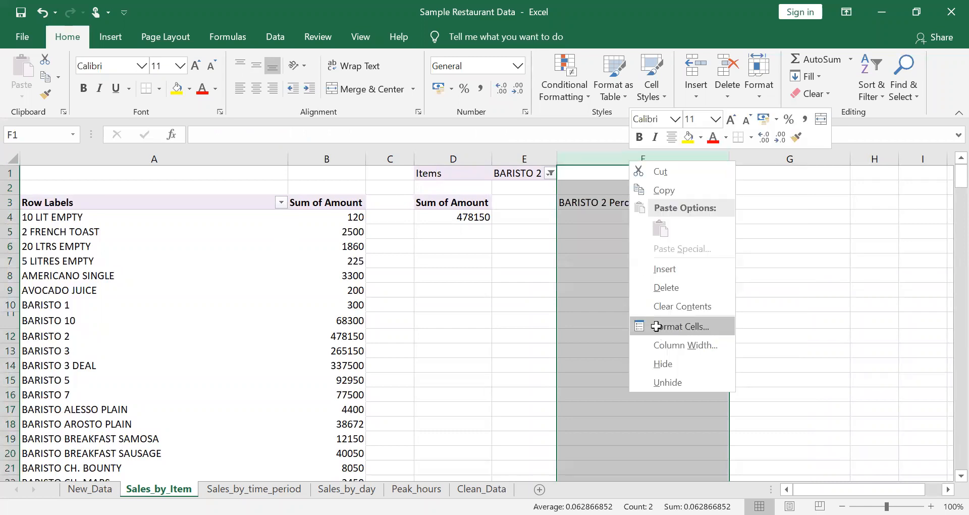
pyautogui.click(656, 326)
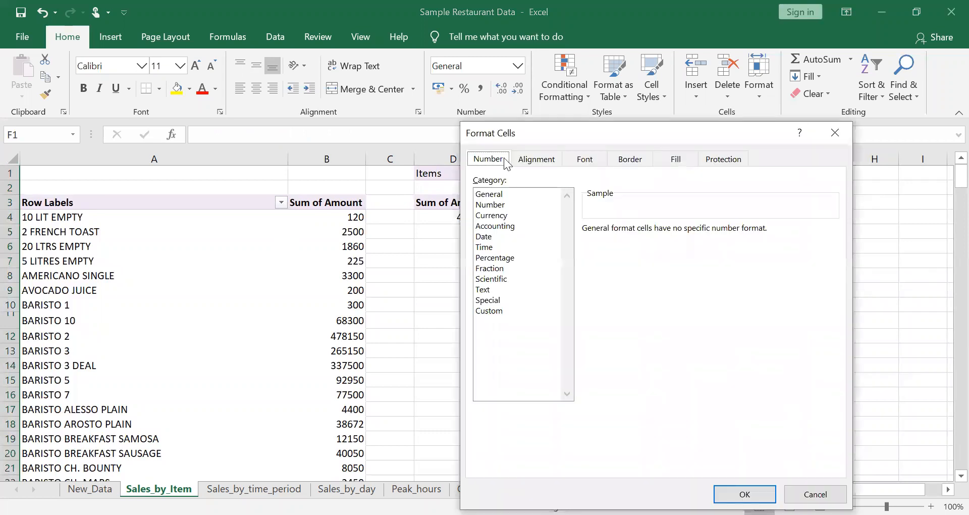
pyautogui.click(539, 162)
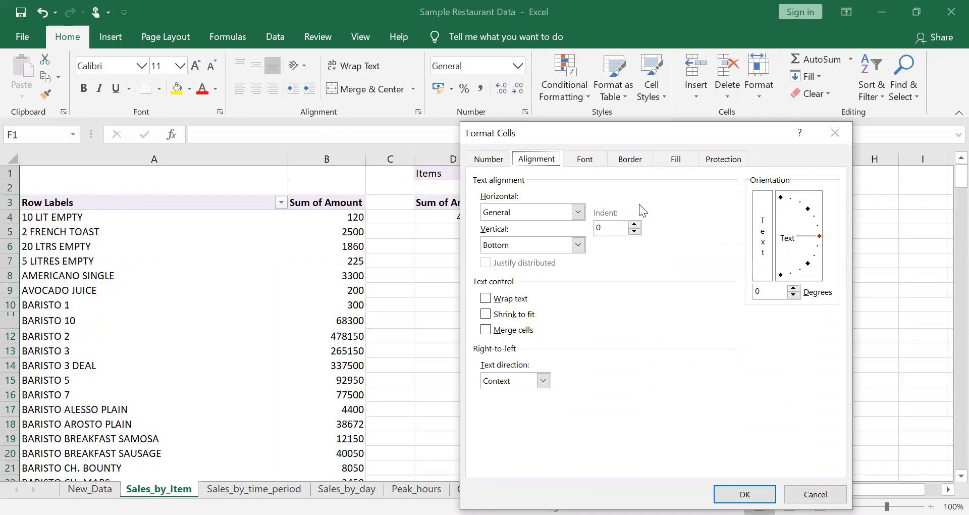
pyautogui.click(669, 161)
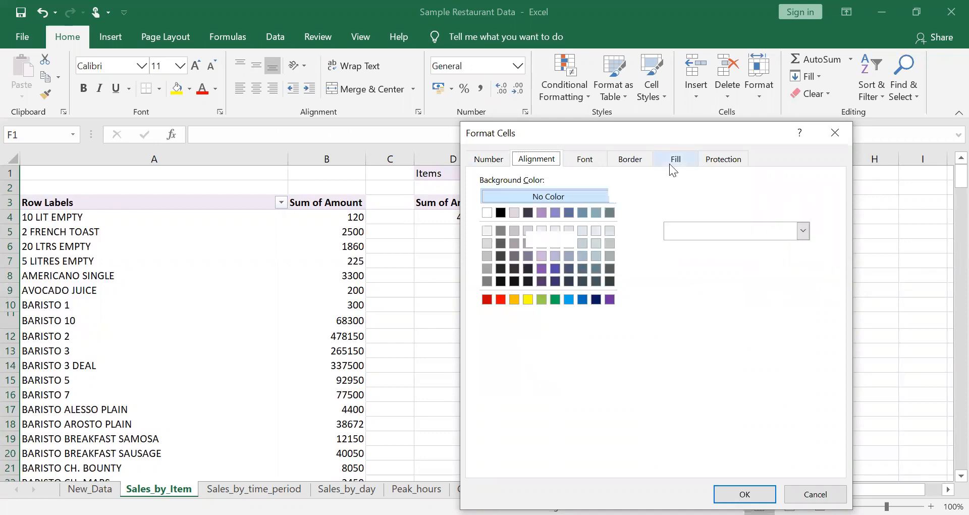
pyautogui.click(620, 158)
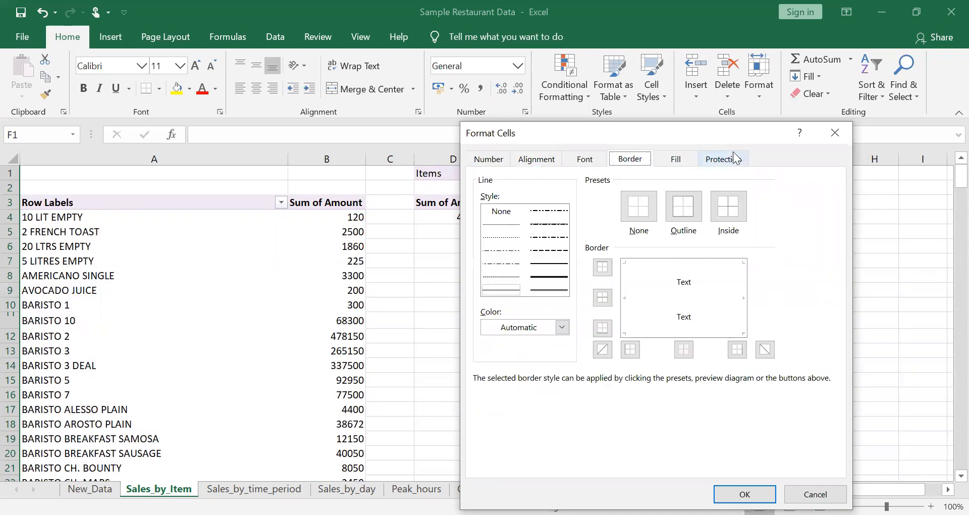
pyautogui.click(558, 159)
pyautogui.click(576, 158)
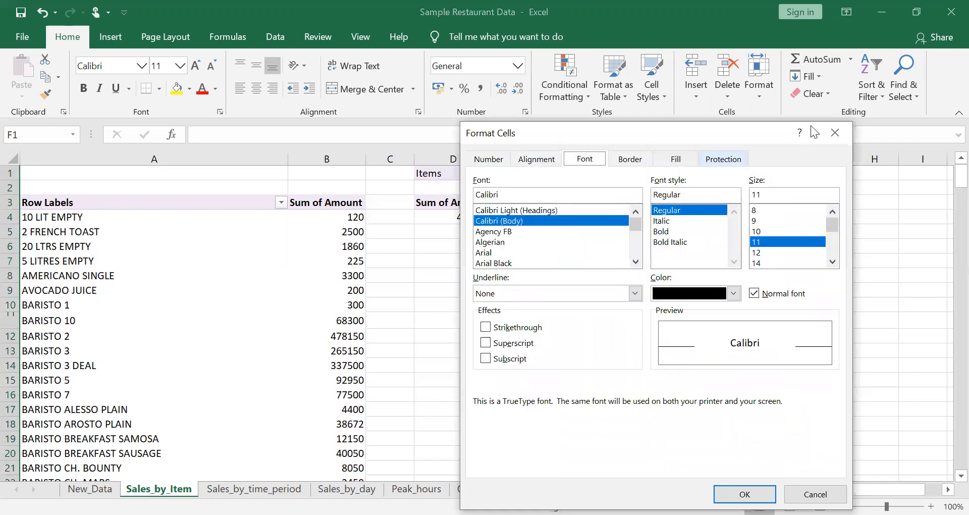
pyautogui.click(836, 134)
pyautogui.click(647, 183)
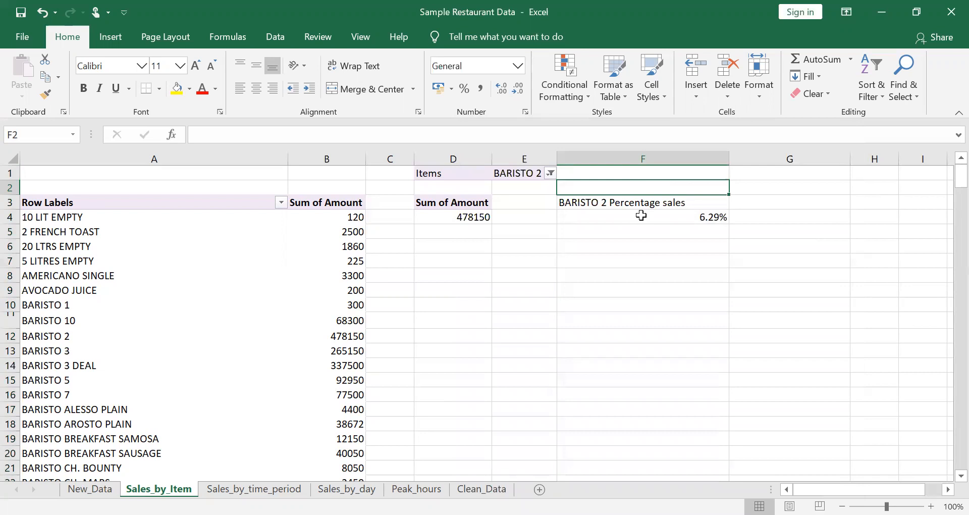
pyautogui.click(631, 202)
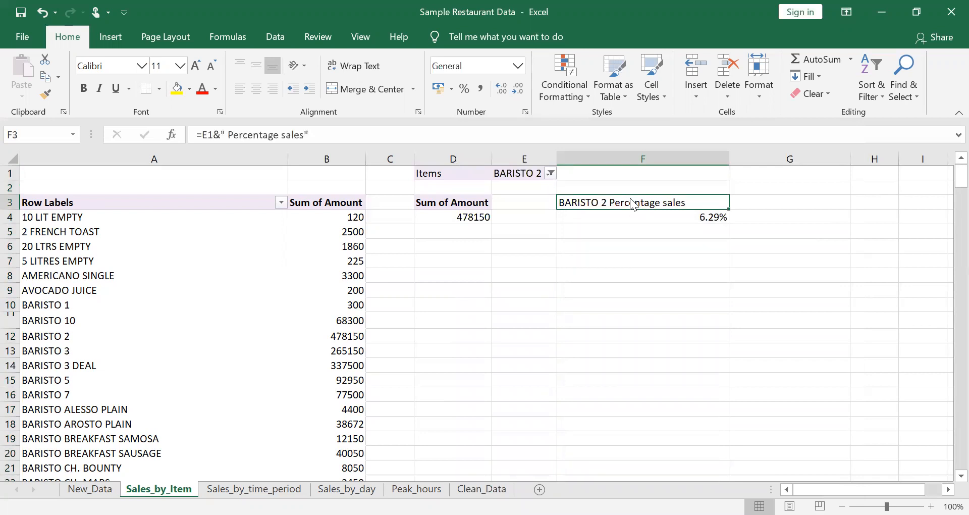
pyautogui.rightClick(631, 204)
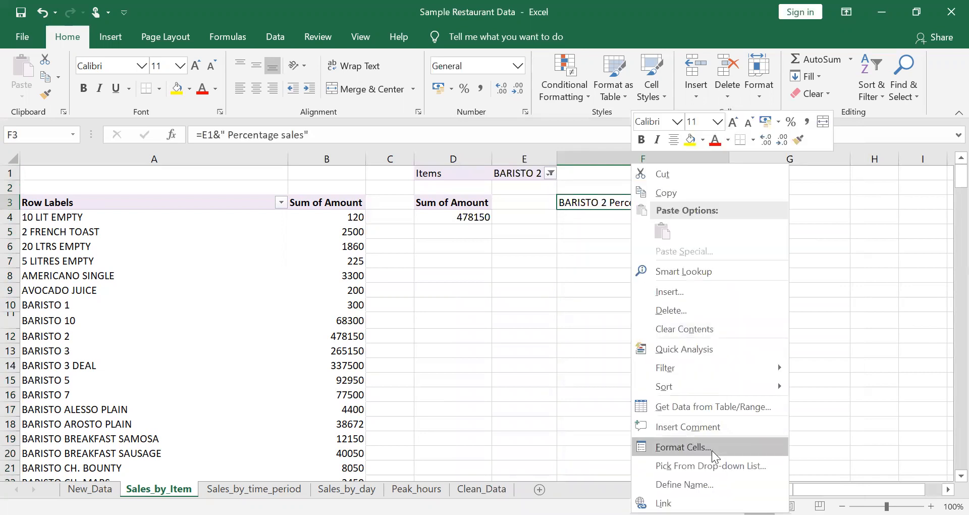
pyautogui.click(681, 446)
pyautogui.click(545, 158)
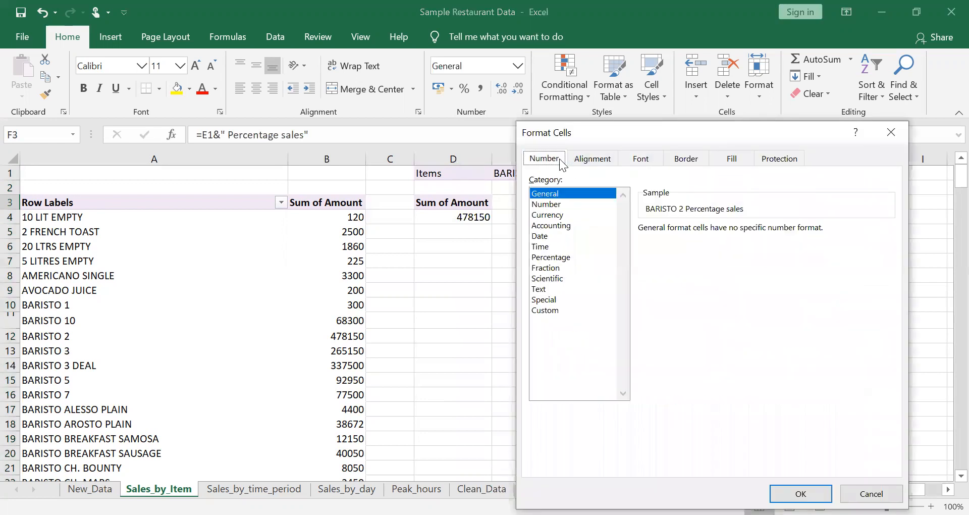
pyautogui.click(580, 158)
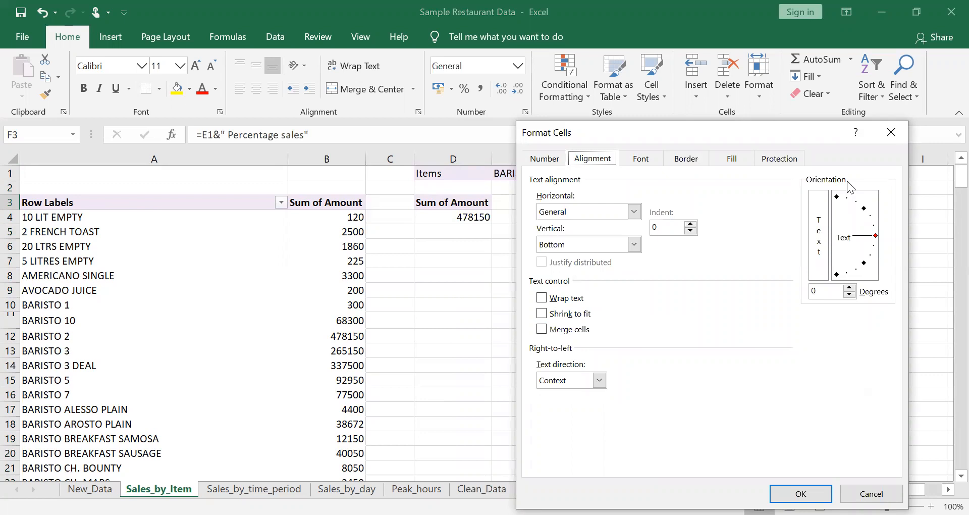
pyautogui.click(887, 132)
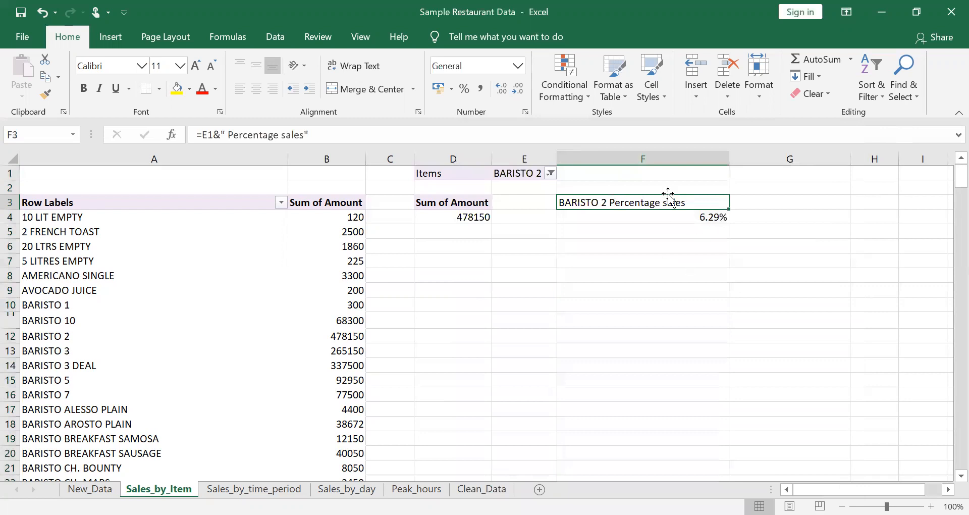
pyautogui.click(662, 213)
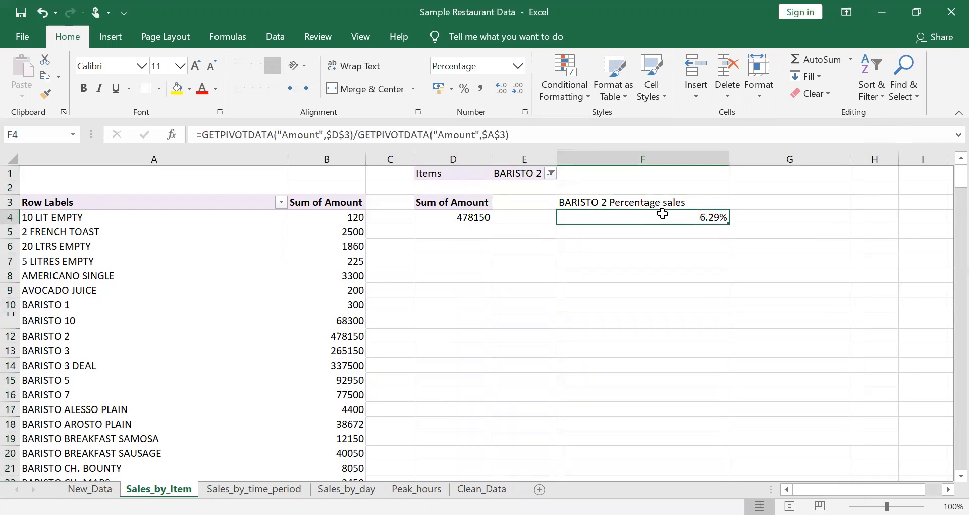
pyautogui.press('Left')
pyautogui.press('Left')
pyautogui.press('Right')
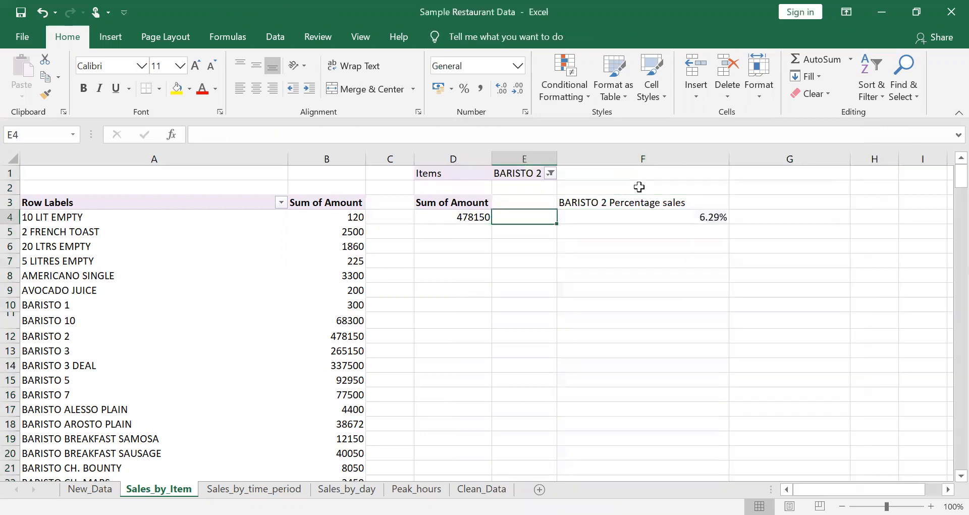
pyautogui.press('Right')
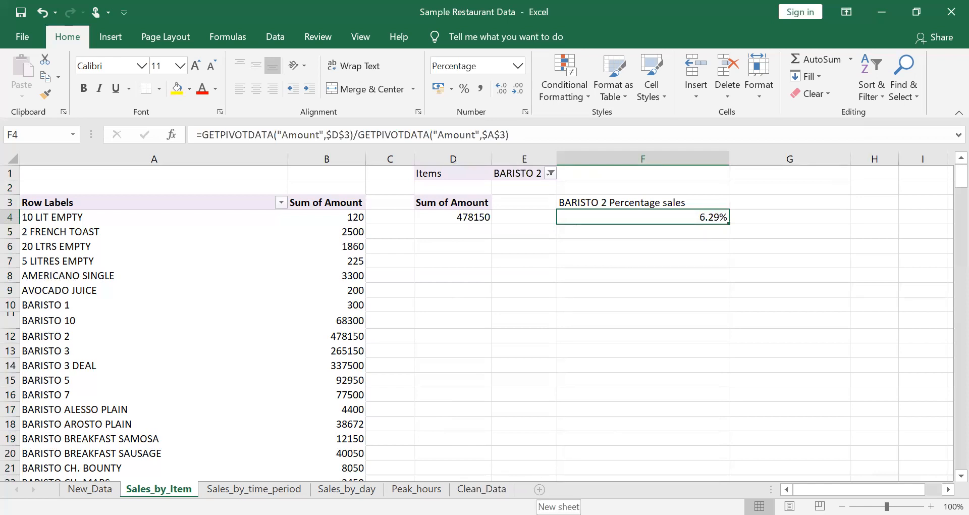
# Step: Add a new worksheet at the front of the workbook and name it The Dashboard
pyautogui.click(539, 489)
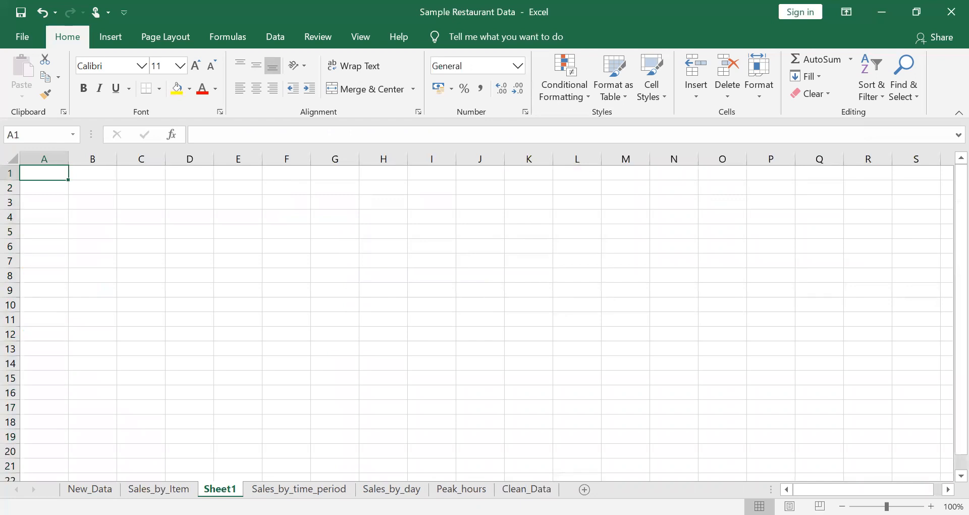
pyautogui.moveTo(539, 490); pyautogui.dragTo(63, 488)
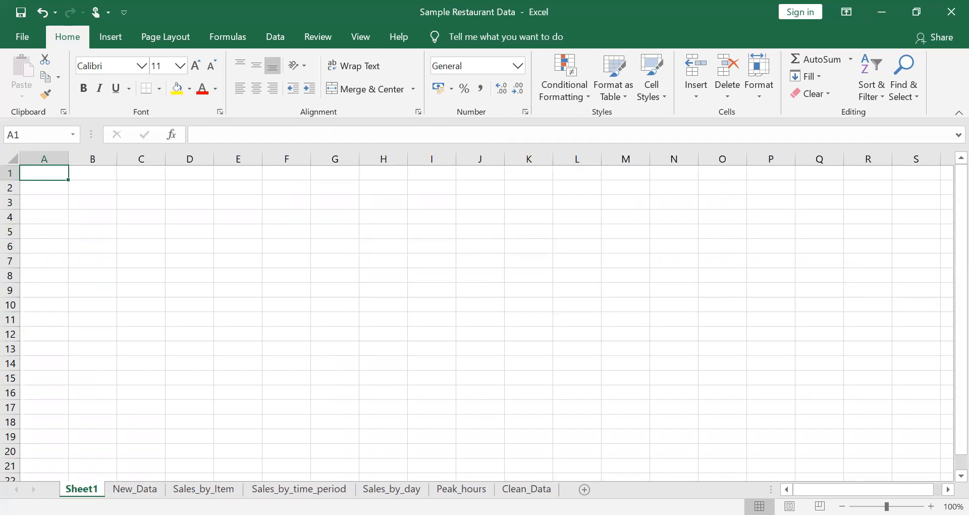
pyautogui.rightClick(90, 488)
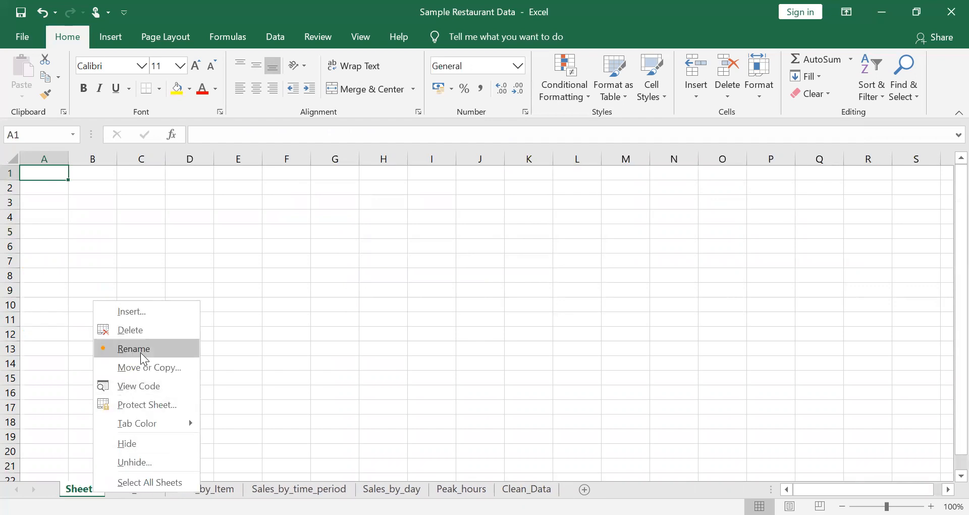
pyautogui.click(141, 353)
pyautogui.write('The D')
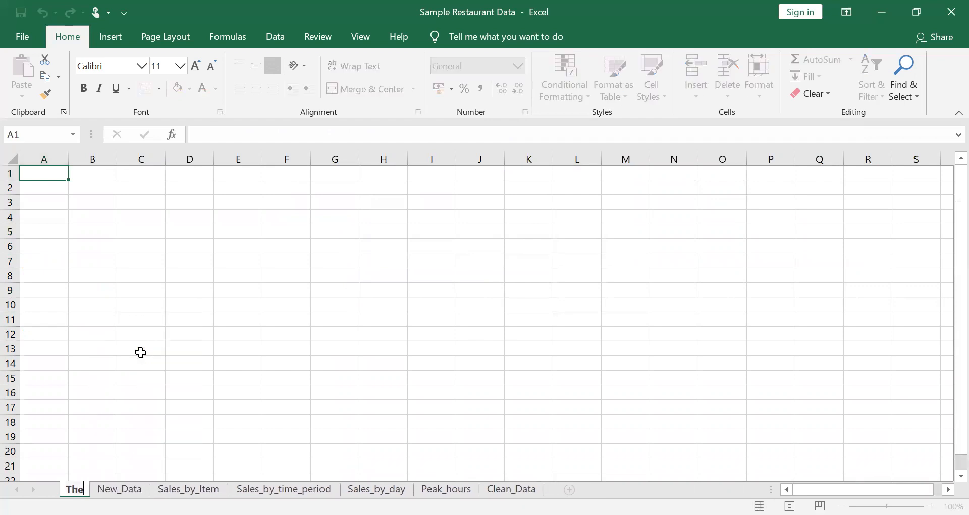
pyautogui.write('hboard')
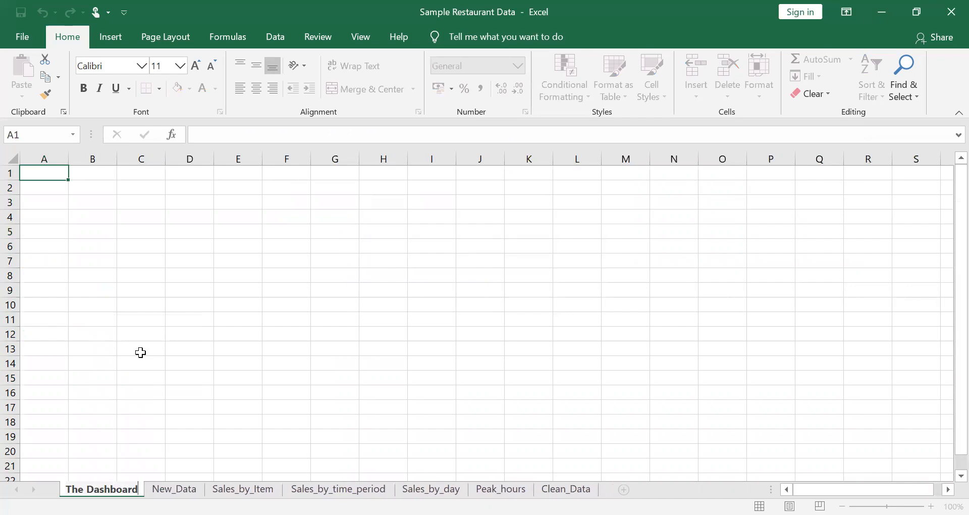
pyautogui.press('Return')
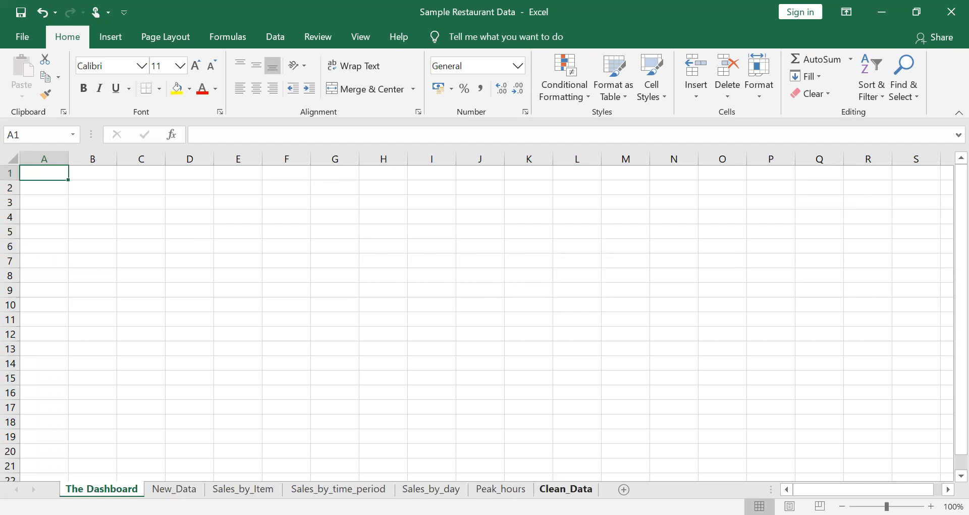
# Step: Unhide the Dashboard sheet and look over its charts and slicers
pyautogui.rightClick(555, 489)
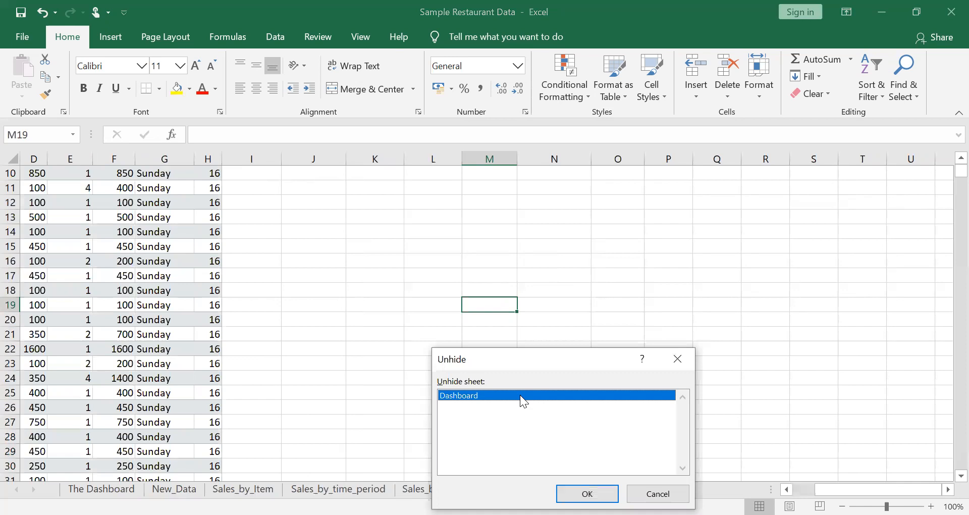
pyautogui.click(585, 492)
pyautogui.scroll(-5, 406, 327)
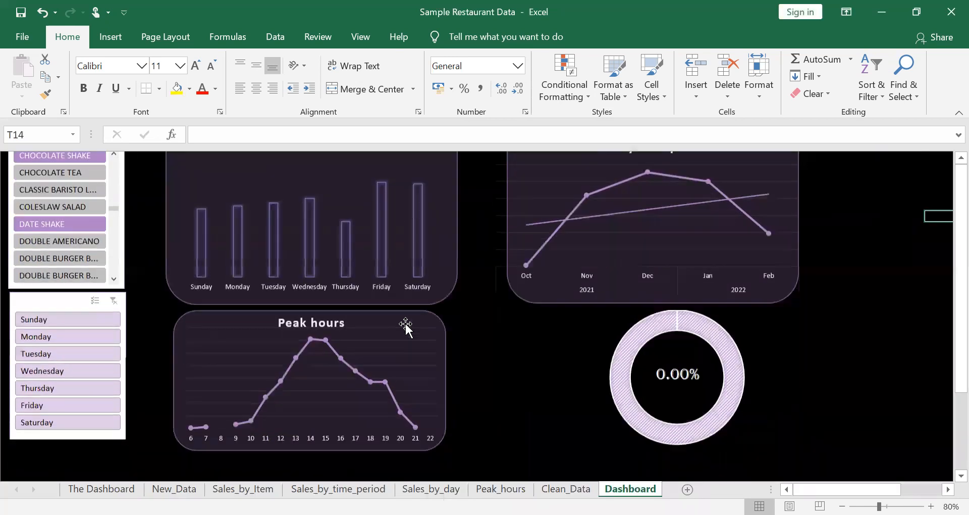
pyautogui.scroll(1, 406, 327)
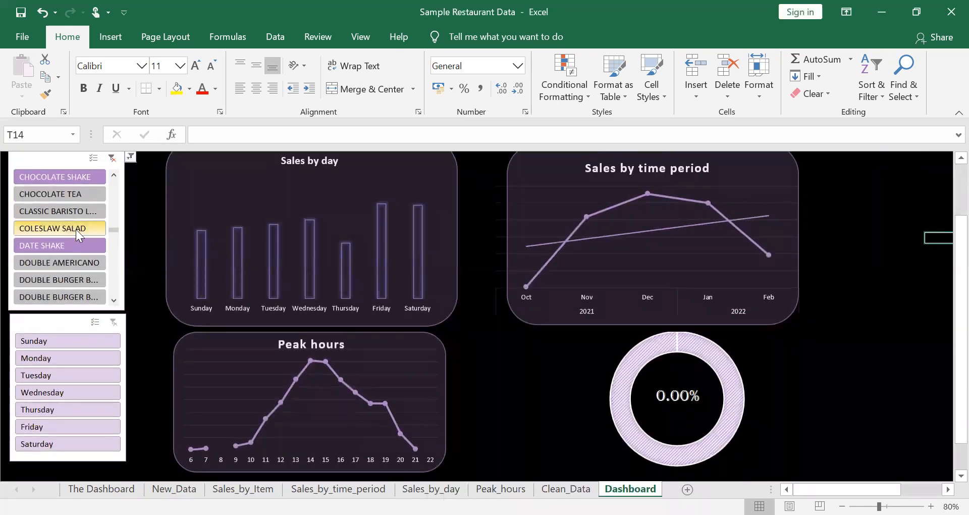
# Step: Filter the Dashboard's items slicer to COLESLAW SALAD and then CHOCOLATE TEA, and clear the slicer's filter
pyautogui.click(75, 229)
pyautogui.click(63, 195)
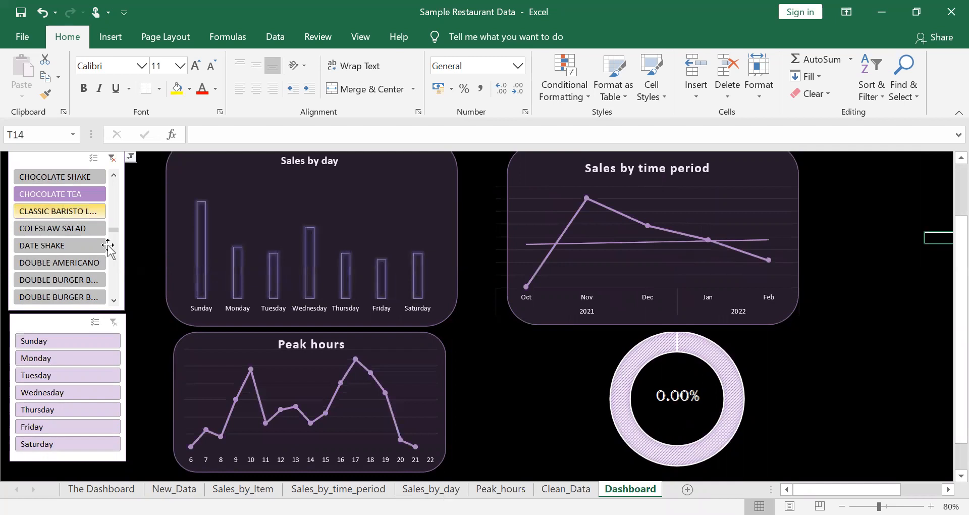
pyautogui.scroll(1, 56, 185)
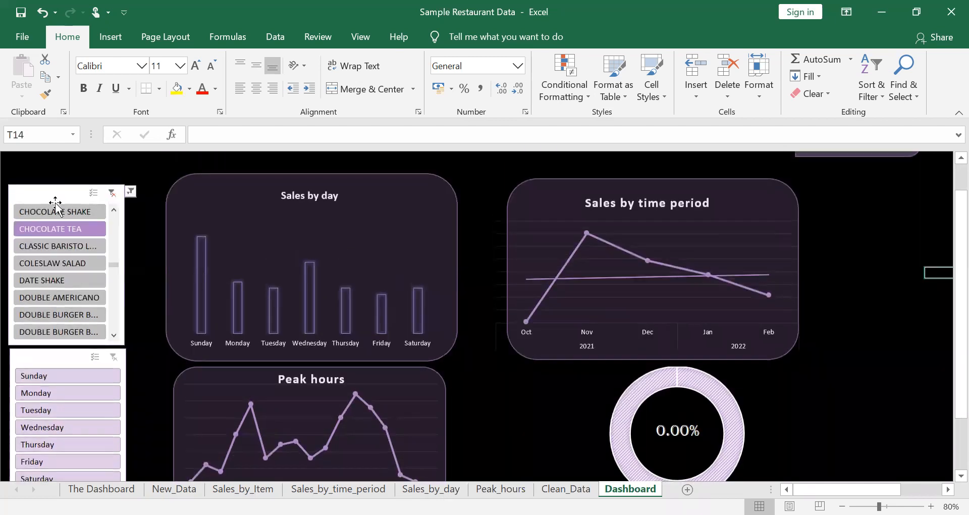
pyautogui.click(116, 192)
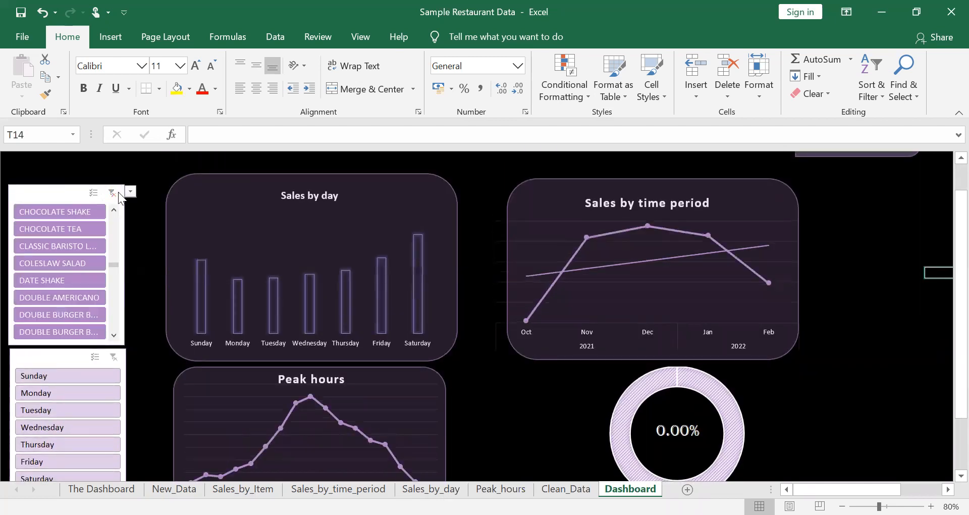
# Step: Look over the finished Dashboard sheet up to its date timeline and revenue card, and hide the sheet again
pyautogui.scroll(2, 292, 338)
pyautogui.scroll(-2, 292, 338)
pyautogui.scroll(2, 292, 338)
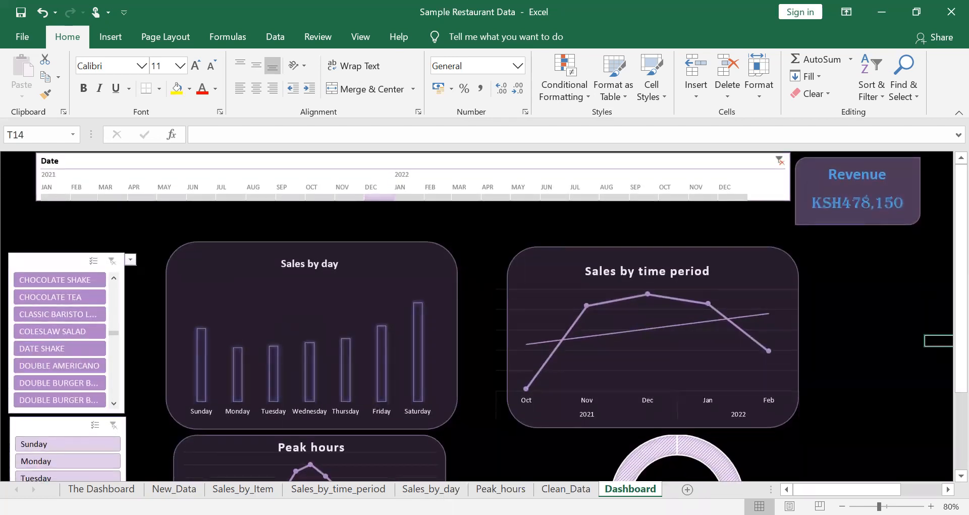
pyautogui.rightClick(631, 488)
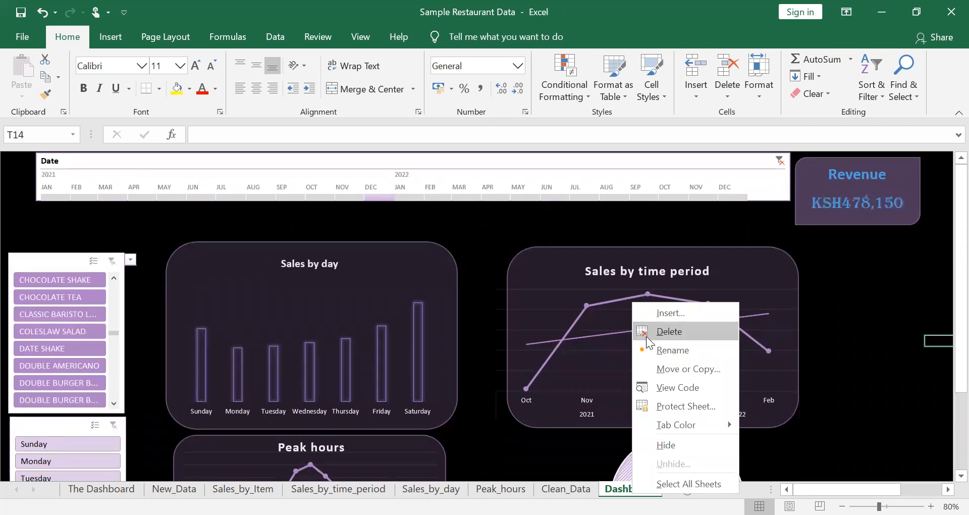
pyautogui.click(524, 286)
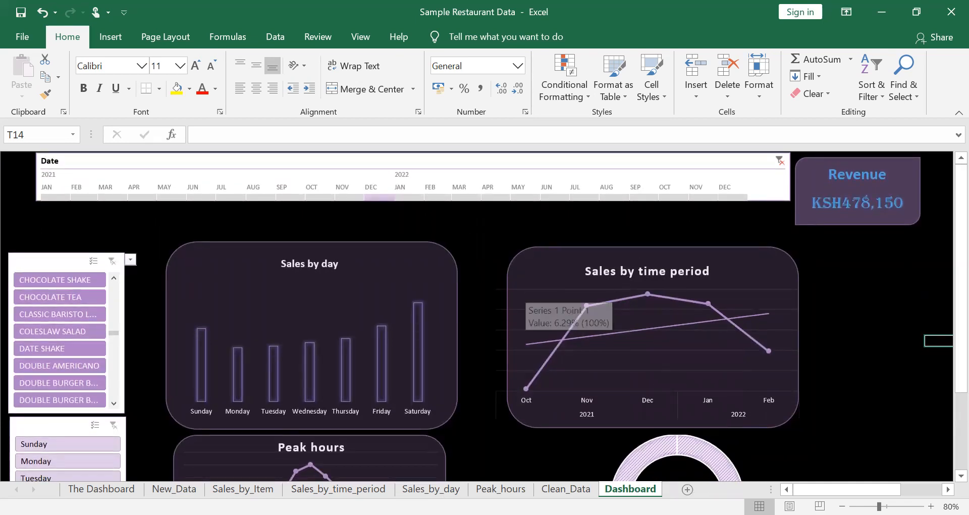
pyautogui.rightClick(631, 489)
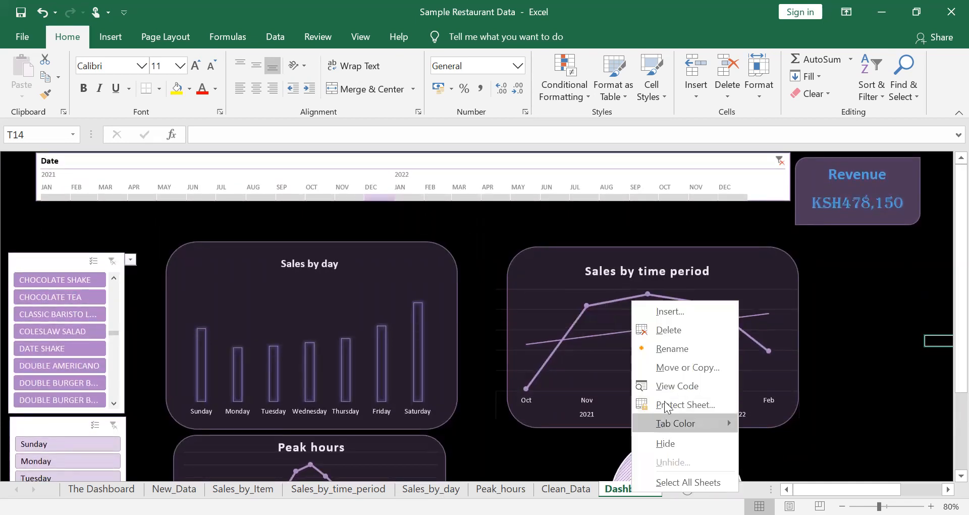
pyautogui.click(664, 444)
# Step: Copy the Sales by time period chart from its sheet and paste it into The Dashboard sheet
pyautogui.click(102, 488)
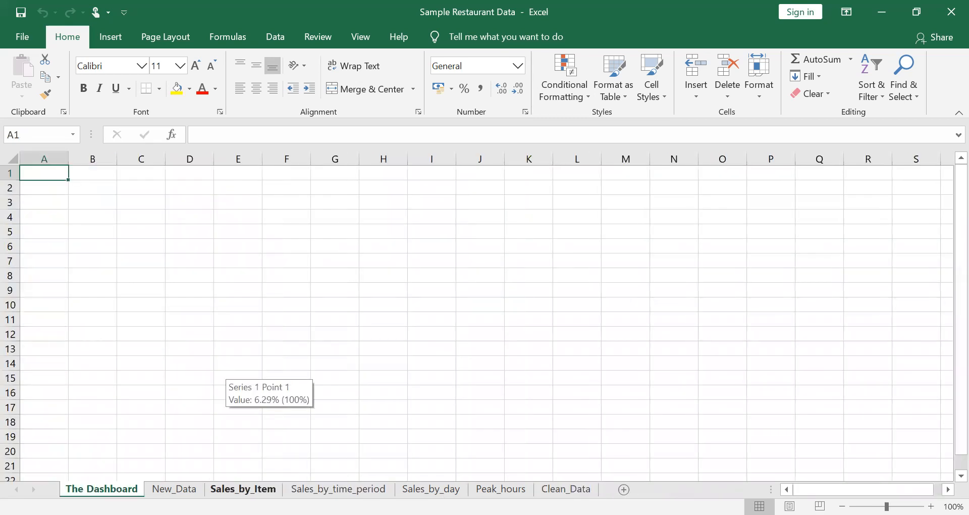
pyautogui.click(243, 488)
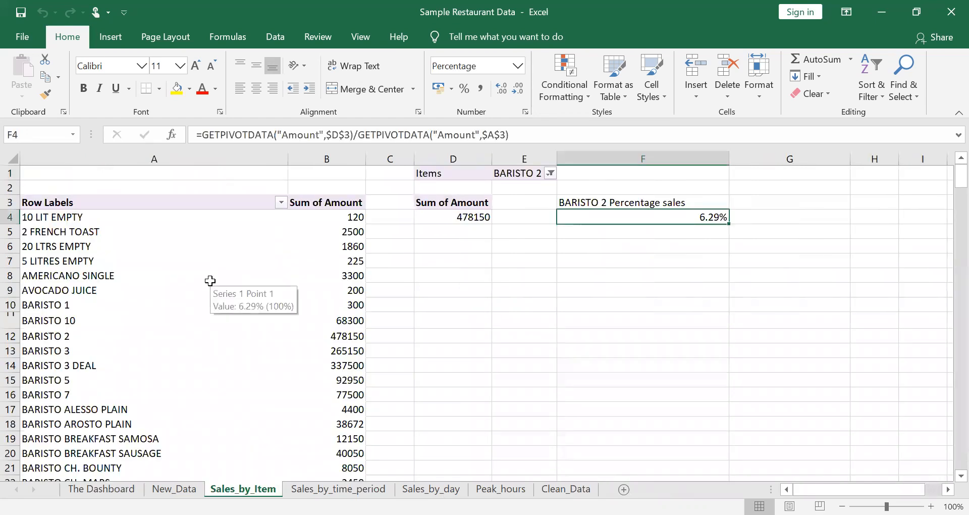
pyautogui.click(348, 488)
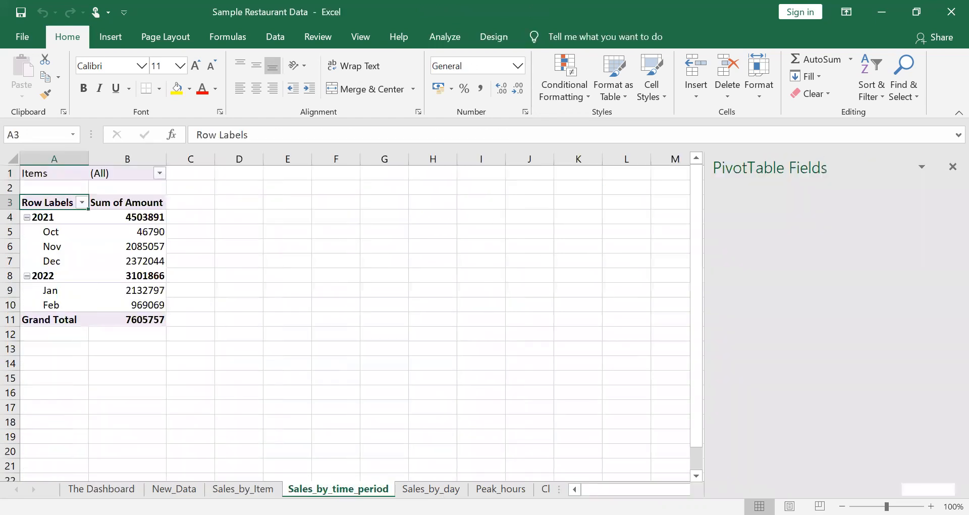
pyautogui.click(285, 206)
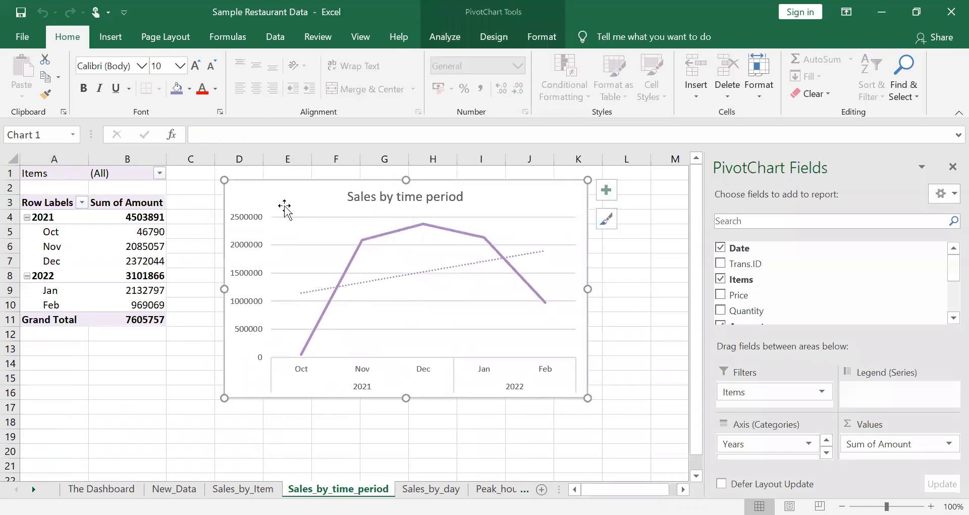
pyautogui.hotkey('ctrl', 'c')
pyautogui.click(102, 488)
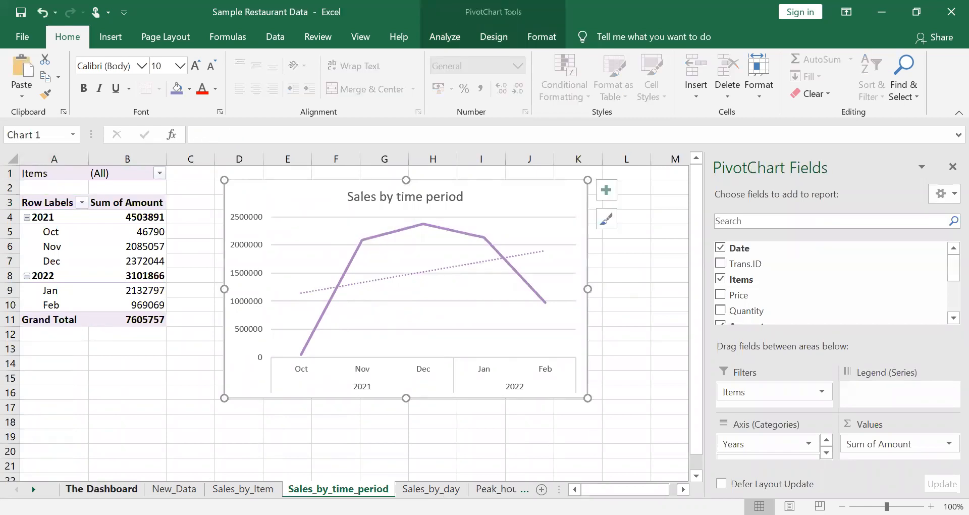
pyautogui.hotkey('ctrl', 'v')
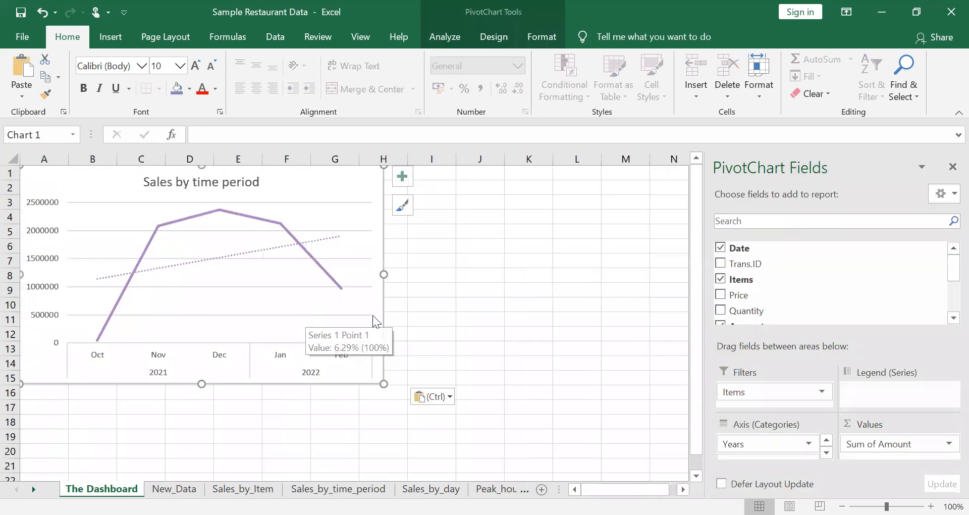
# Step: Shrink the pasted line chart to about columns A to F and rows 1 to 12, and delete its vertical axis and title
pyautogui.moveTo(383, 381); pyautogui.dragTo(313, 310)
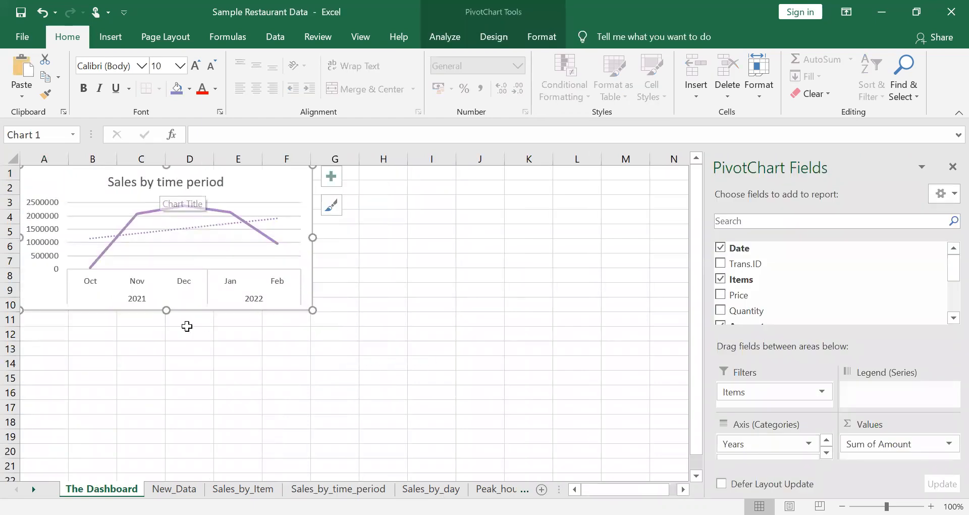
pyautogui.moveTo(163, 310); pyautogui.dragTo(163, 333)
pyautogui.click(53, 268)
pyautogui.press('Delete')
pyautogui.click(173, 184)
pyautogui.press('Delete')
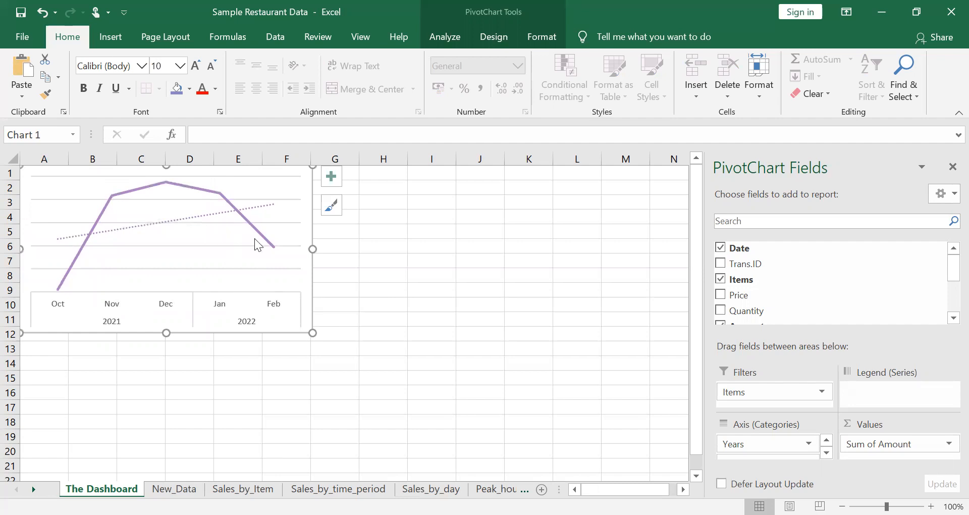
# Step: Copy the Sales by day chart from the Sales_by_day sheet and paste it at cell H3 of The Dashboard
pyautogui.click(338, 488)
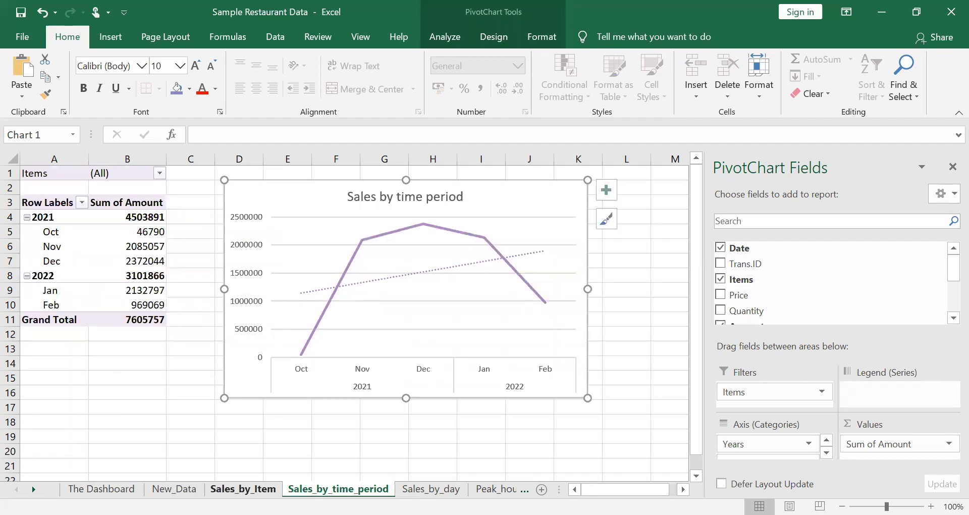
pyautogui.click(243, 489)
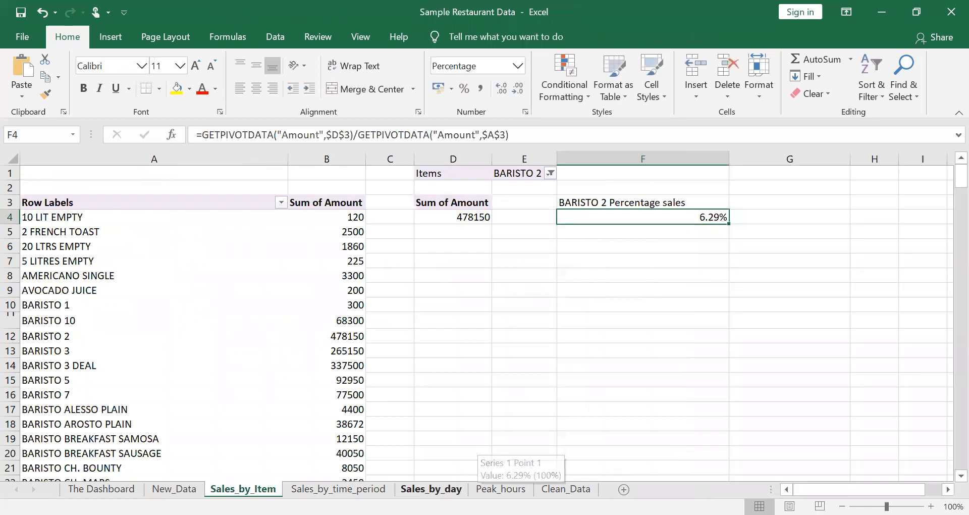
pyautogui.click(430, 488)
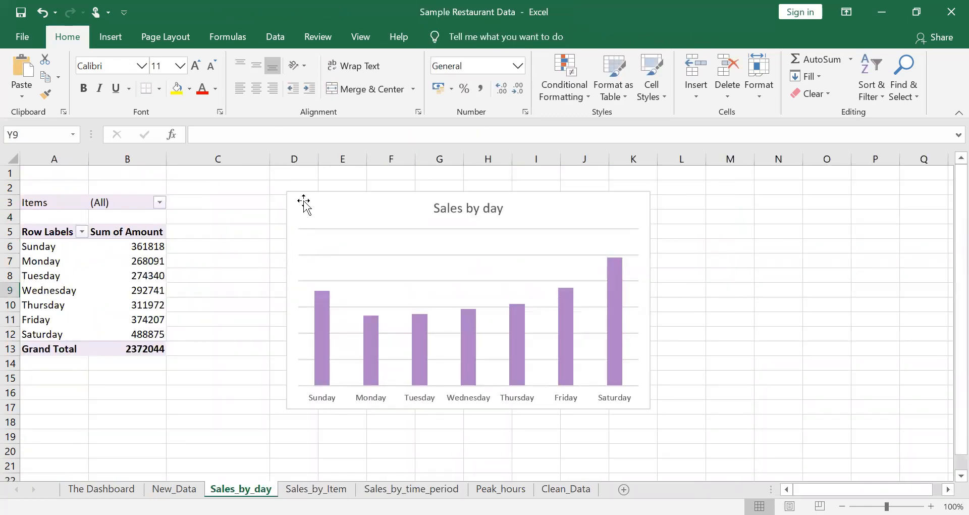
pyautogui.click(303, 201)
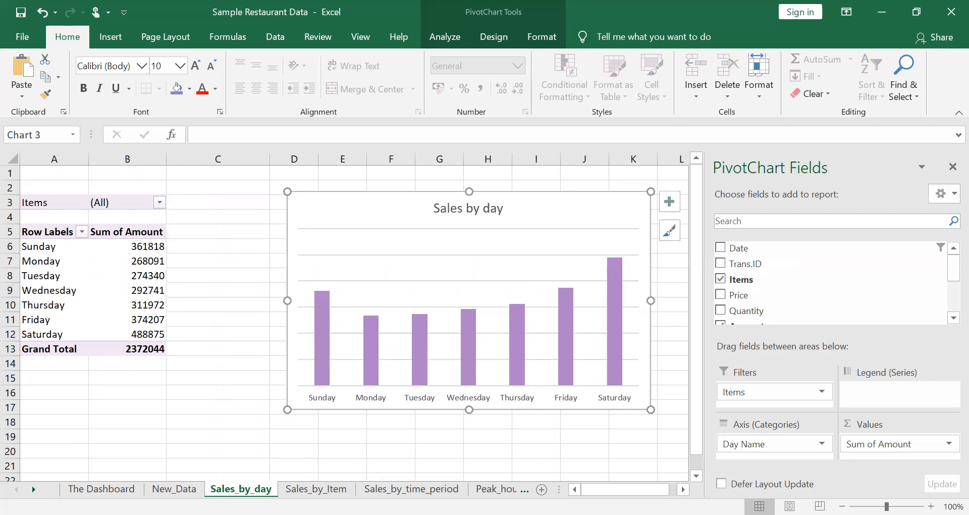
pyautogui.click(101, 488)
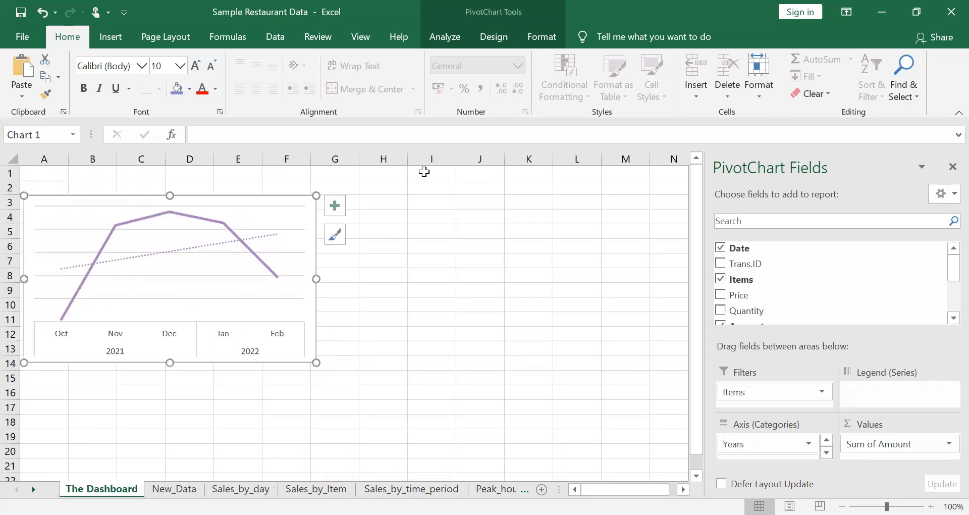
pyautogui.click(389, 206)
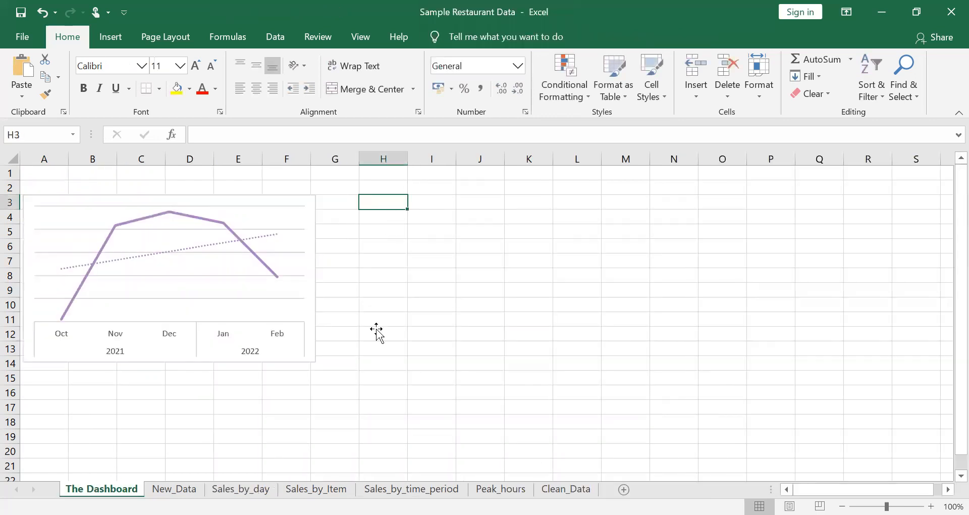
pyautogui.hotkey('ctrl', 'v')
# Step: Copy the Peak hours chart from the Peak_hours sheet, paste it at cell B19 of The Dashboard and close the field list
pyautogui.click(411, 488)
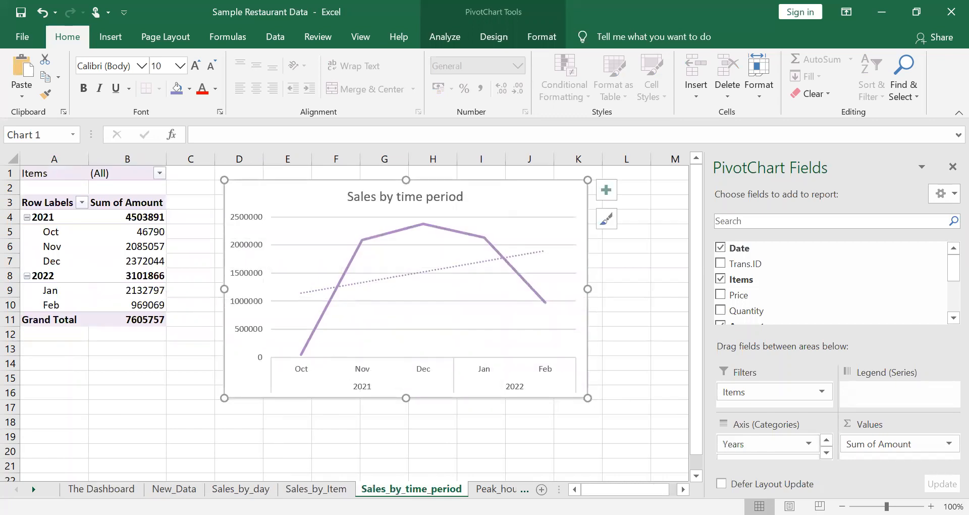
pyautogui.click(496, 488)
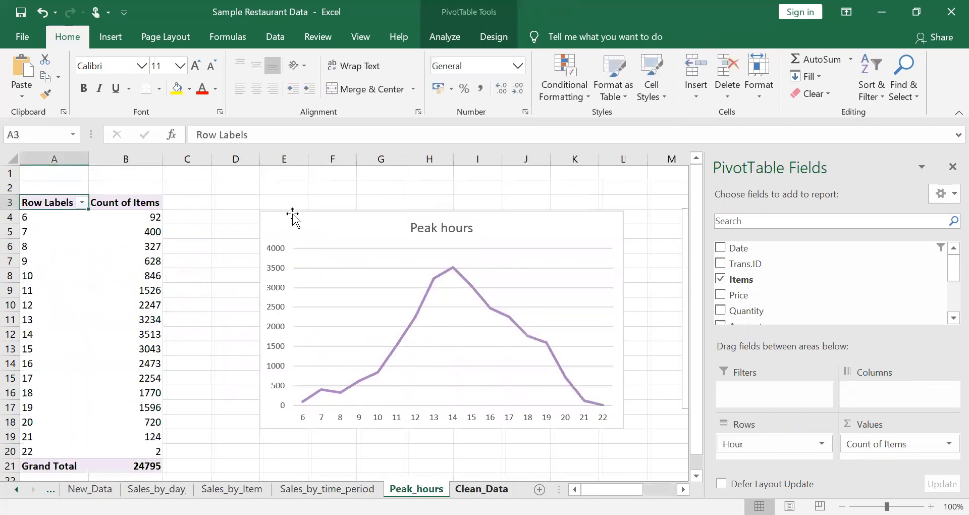
pyautogui.click(295, 218)
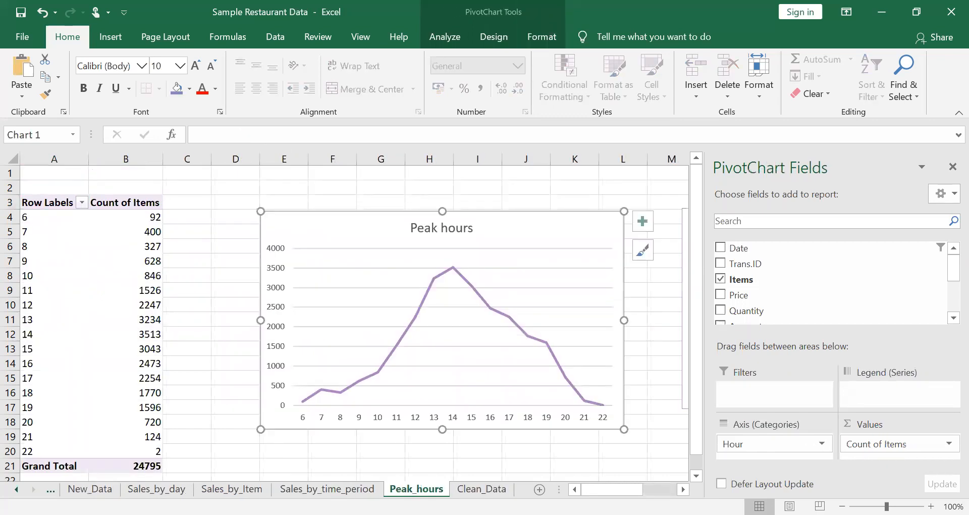
pyautogui.click(157, 488)
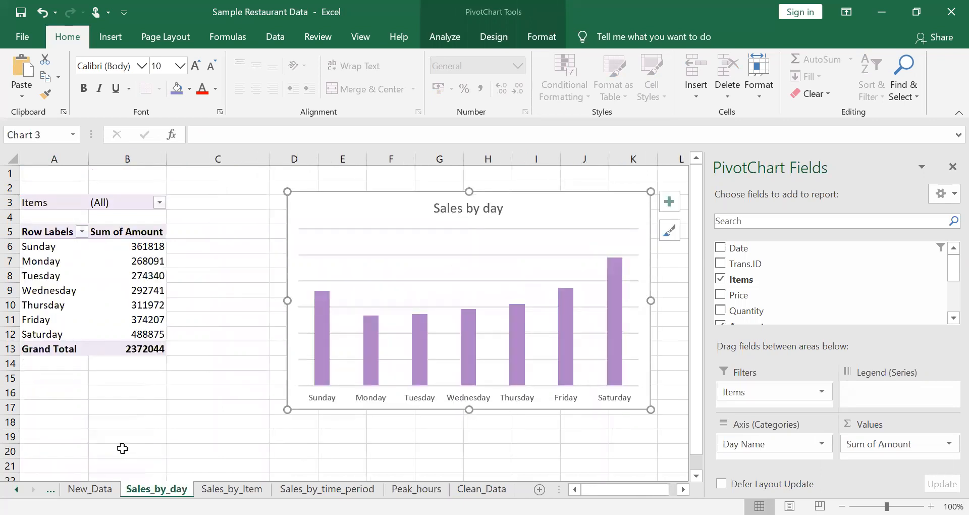
pyautogui.scroll(-3, 121, 447)
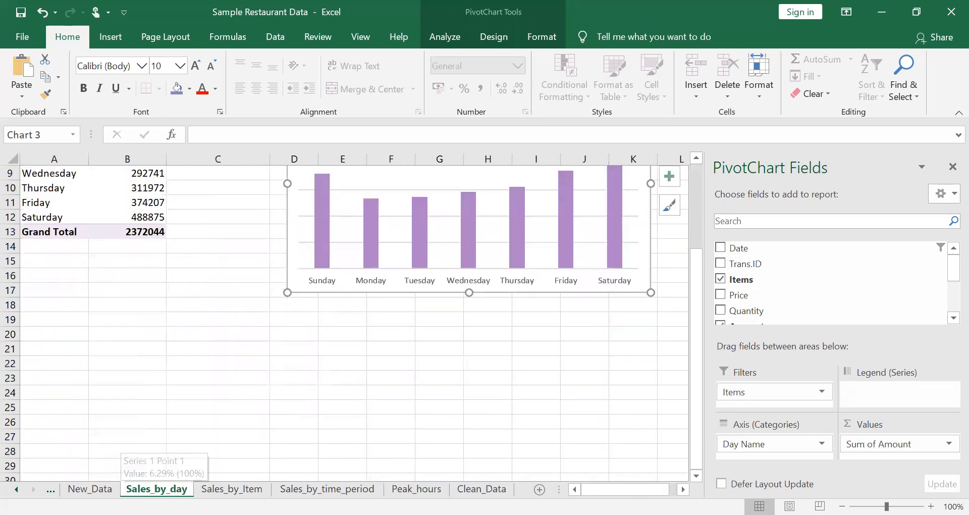
pyautogui.click(16, 488)
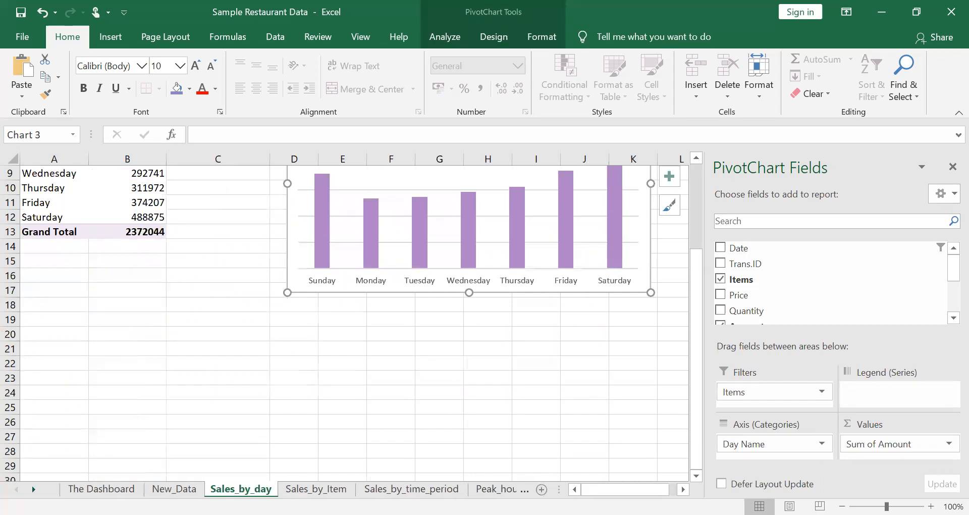
pyautogui.click(101, 488)
pyautogui.click(96, 434)
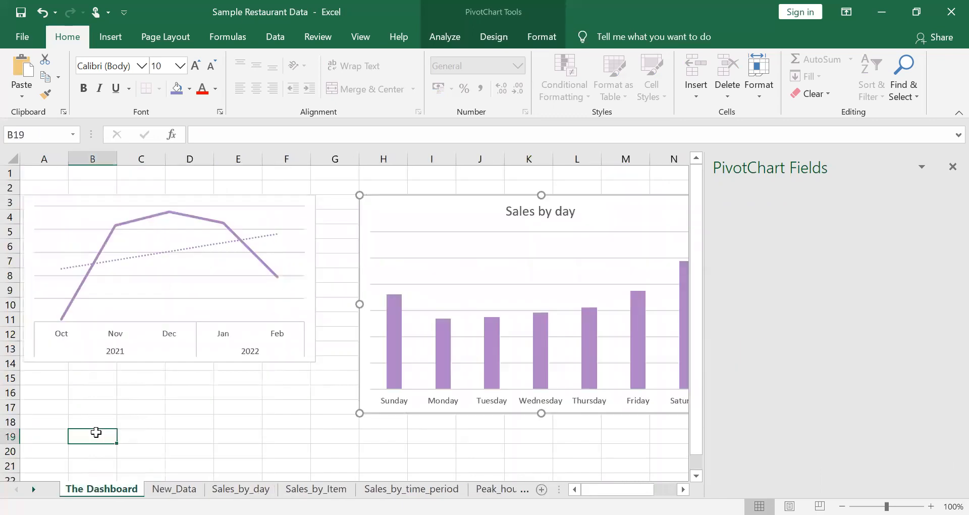
pyautogui.hotkey('ctrl', 'v')
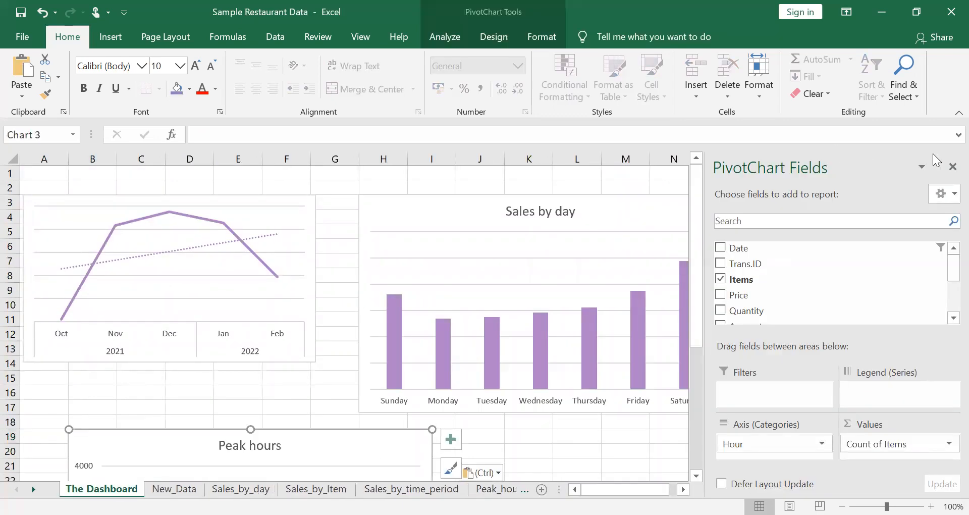
pyautogui.click(951, 167)
pyautogui.scroll(-3, 498, 399)
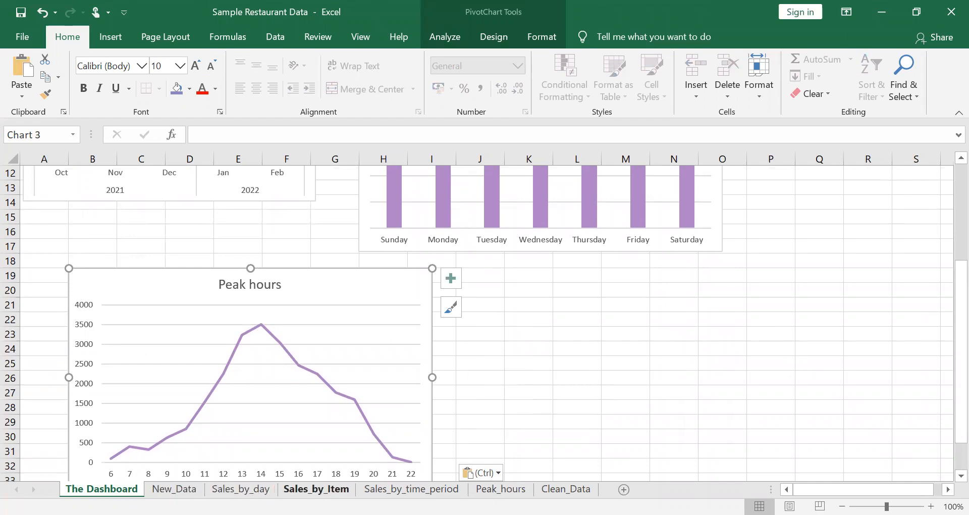
# Step: Link cell P25 of The Dashboard to the BARISTO 2 percentage in Sales_by_Item!F4
pyautogui.click(316, 489)
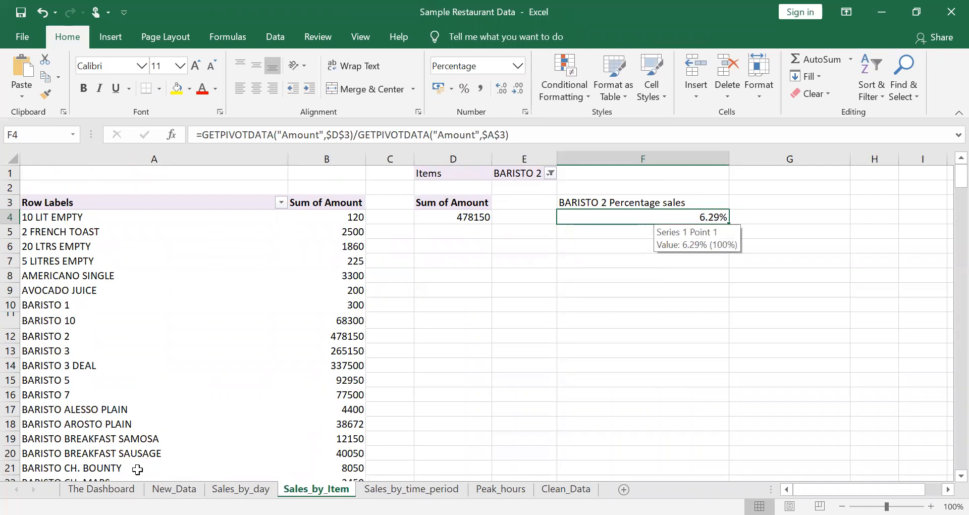
pyautogui.click(116, 488)
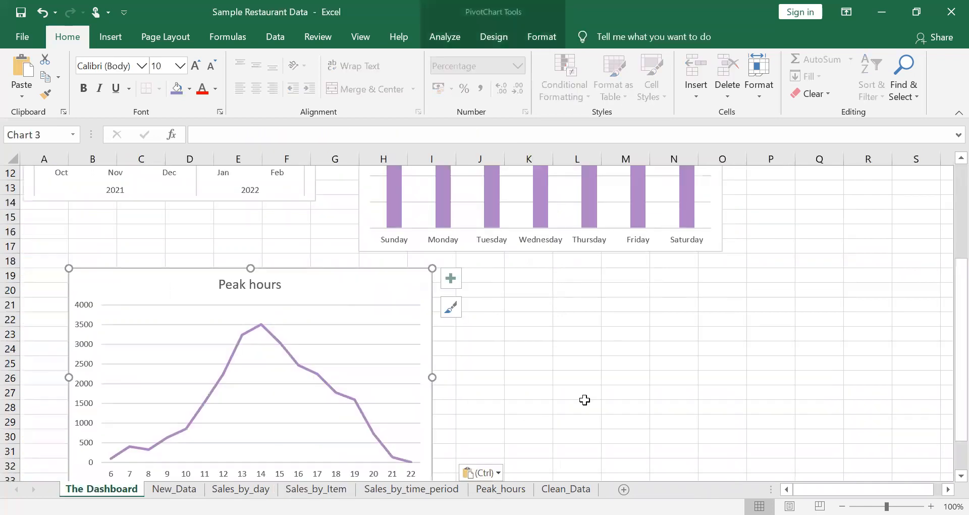
pyautogui.click(755, 365)
pyautogui.write('=')
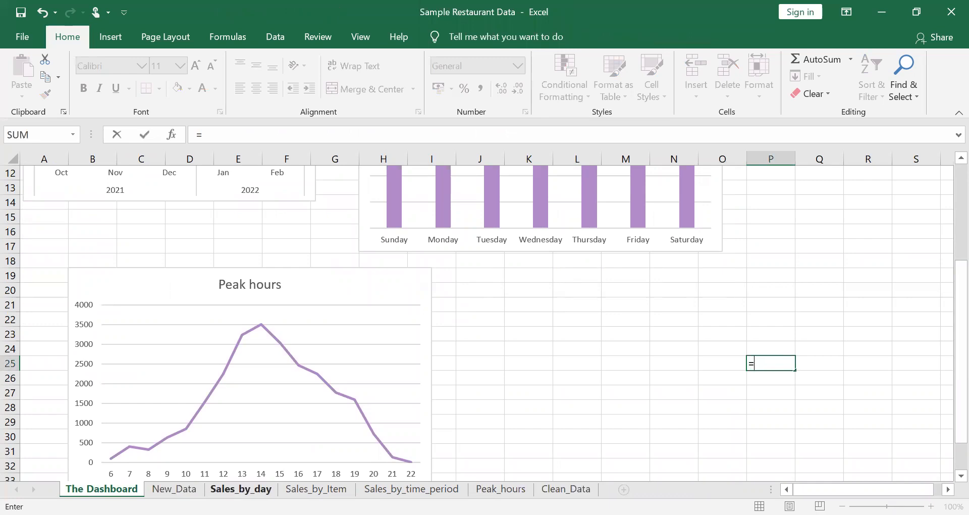
pyautogui.click(315, 489)
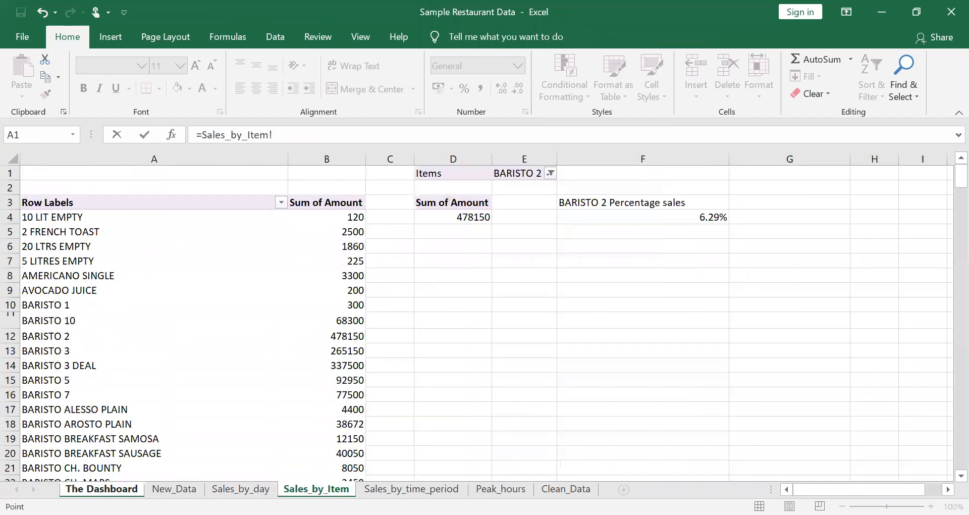
pyautogui.click(646, 213)
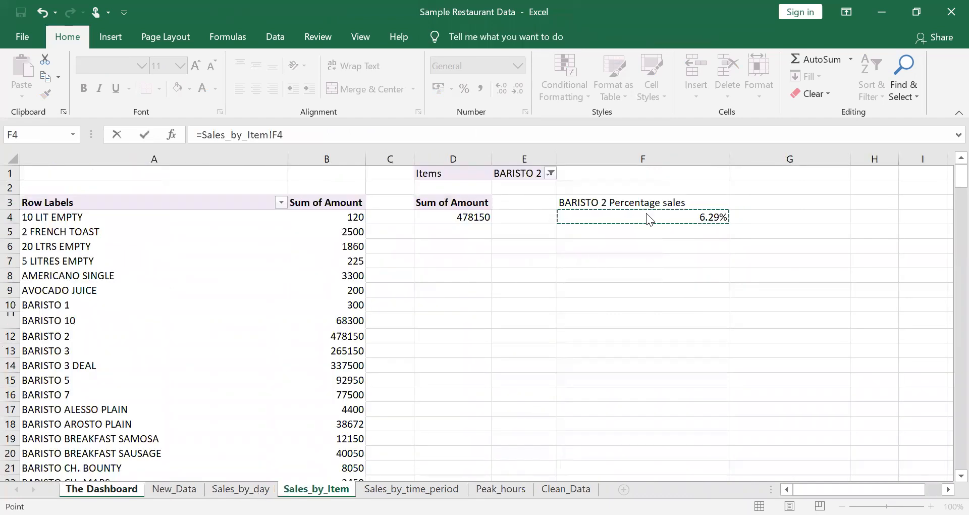
pyautogui.press('Return')
# Step: Enter the label "Total sales" in cell R1 of The Dashboard
pyautogui.scroll(4, 785, 263)
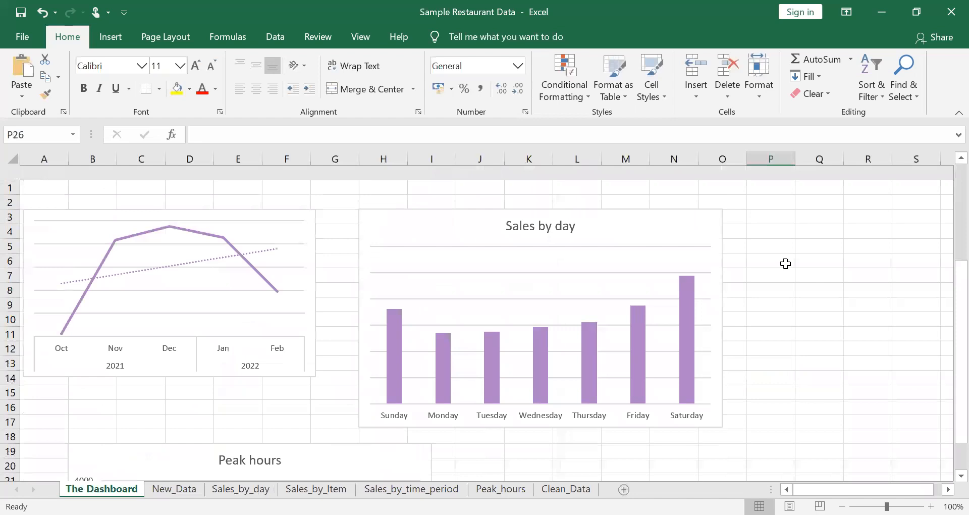
pyautogui.click(869, 178)
pyautogui.write('T')
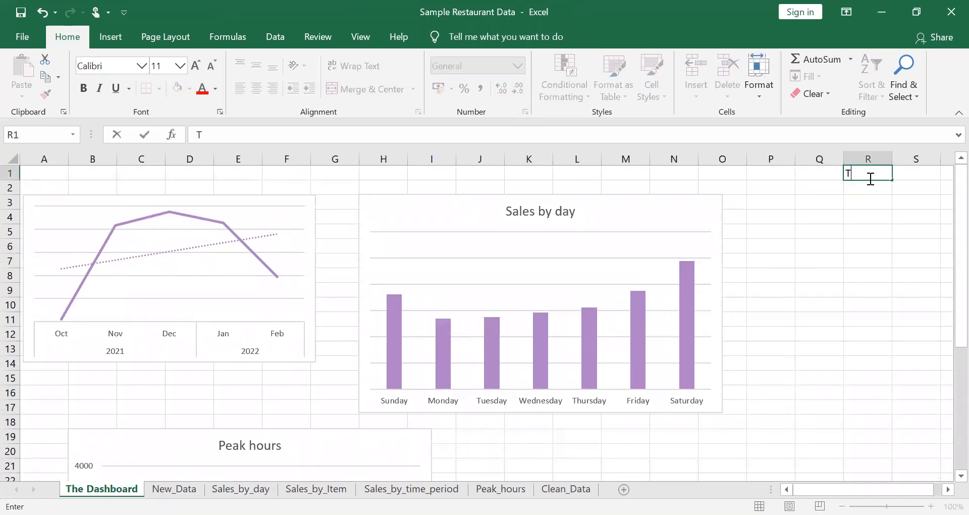
pyautogui.write('otal sales')
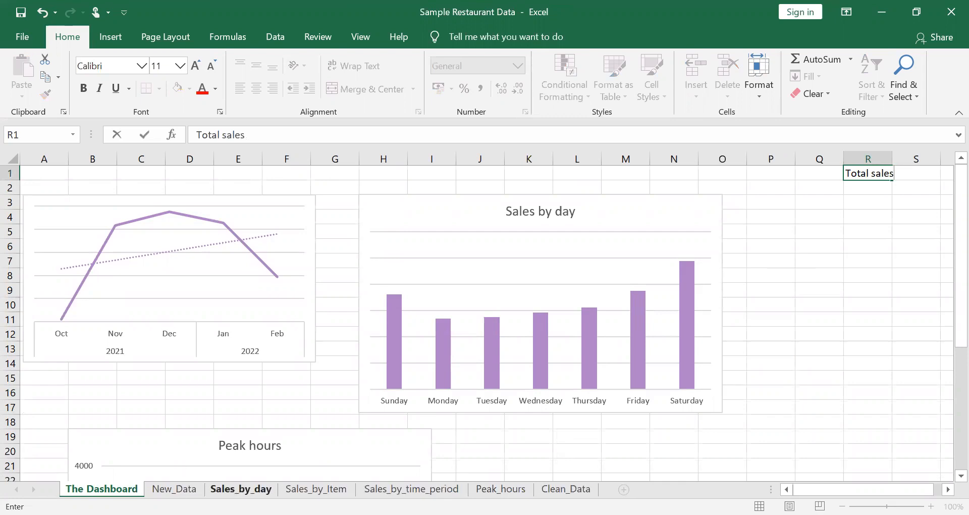
pyautogui.click(316, 488)
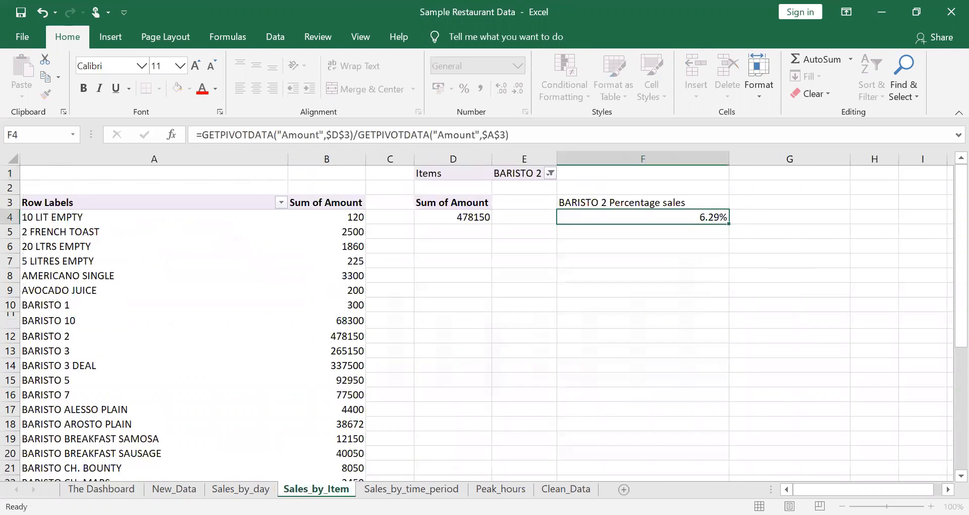
pyautogui.click(465, 217)
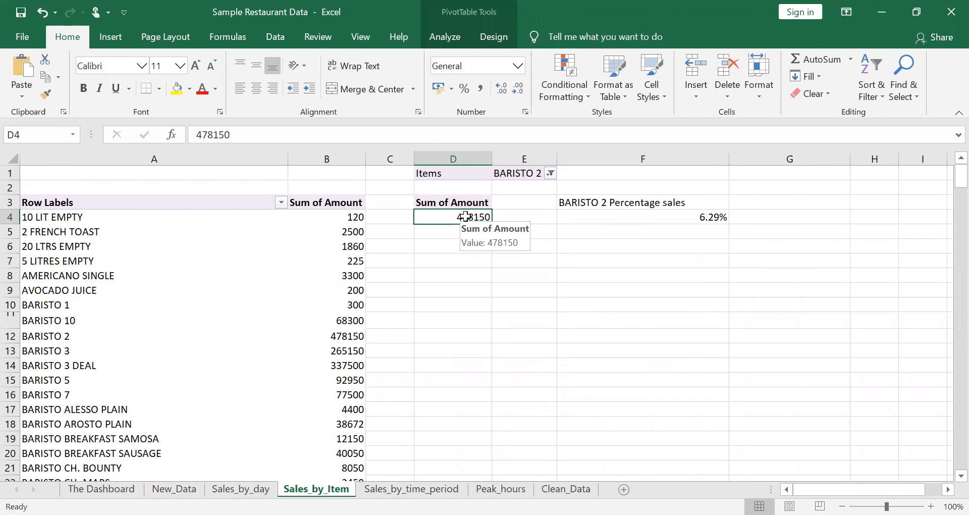
pyautogui.press('Return')
pyautogui.click(465, 216)
pyautogui.click(101, 489)
pyautogui.press('Return')
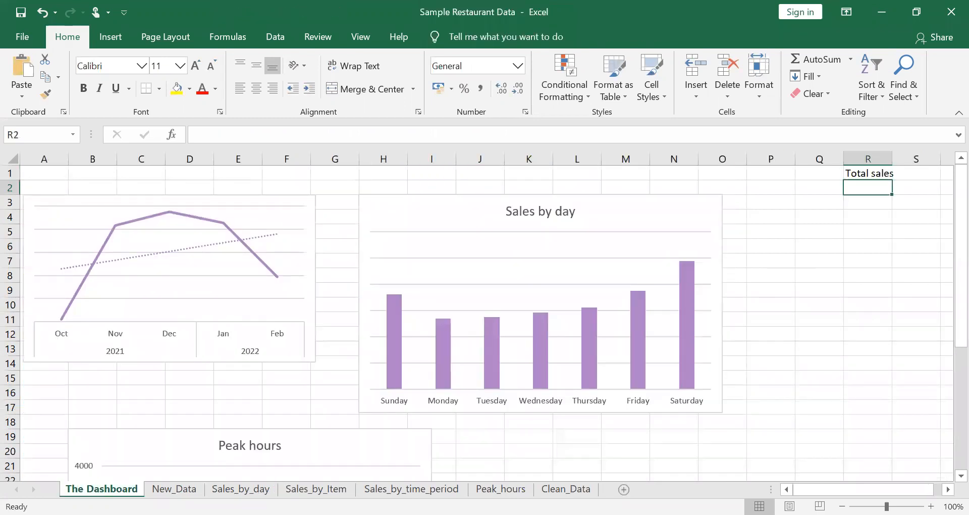
# Step: Link cell R2 to the Sum of Amount in cell D4 of the Sales_by_Item sheet
pyautogui.write('=')
pyautogui.click(316, 488)
pyautogui.click(472, 217)
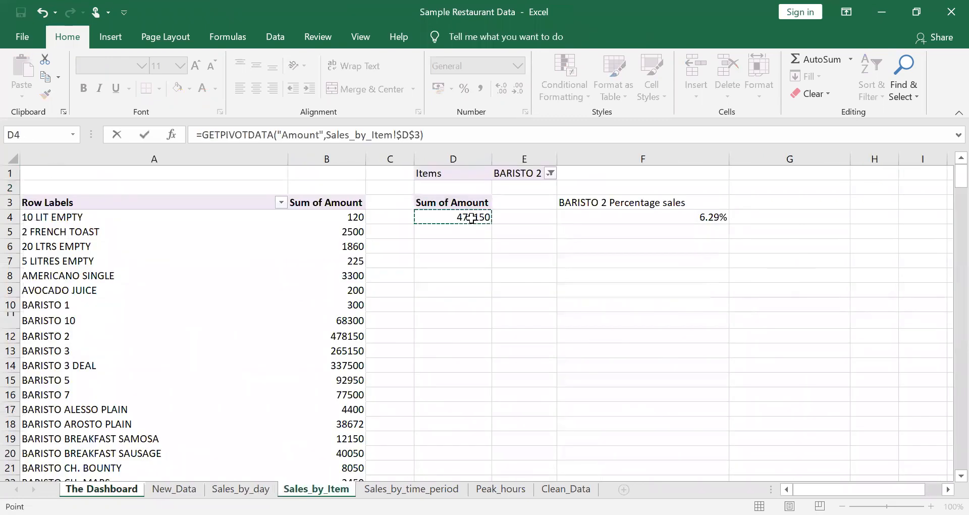
pyautogui.press('Return')
# Step: Change cell R1 to the formula ="Total sales "&Sales_by_Item!E1 and autofit the width of column R
pyautogui.press('Up')
pyautogui.press('Up')
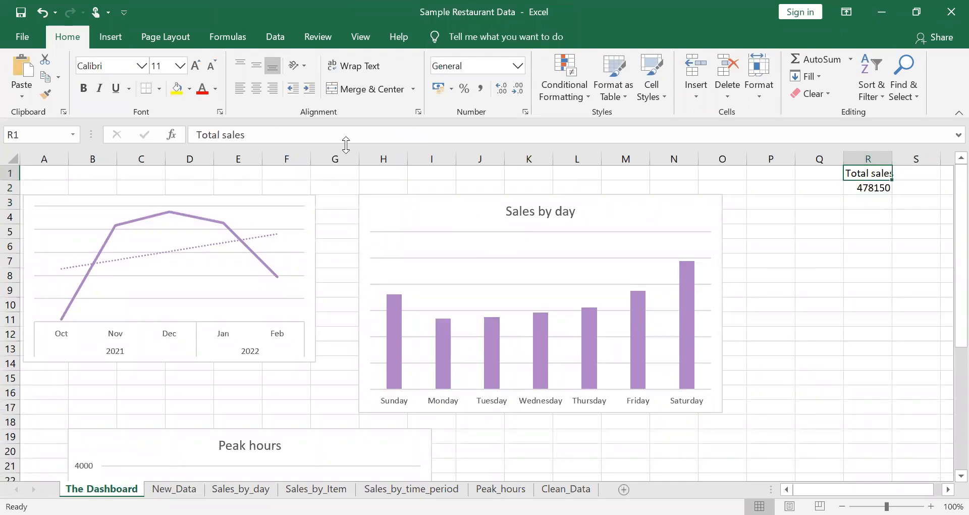
pyautogui.click(336, 139)
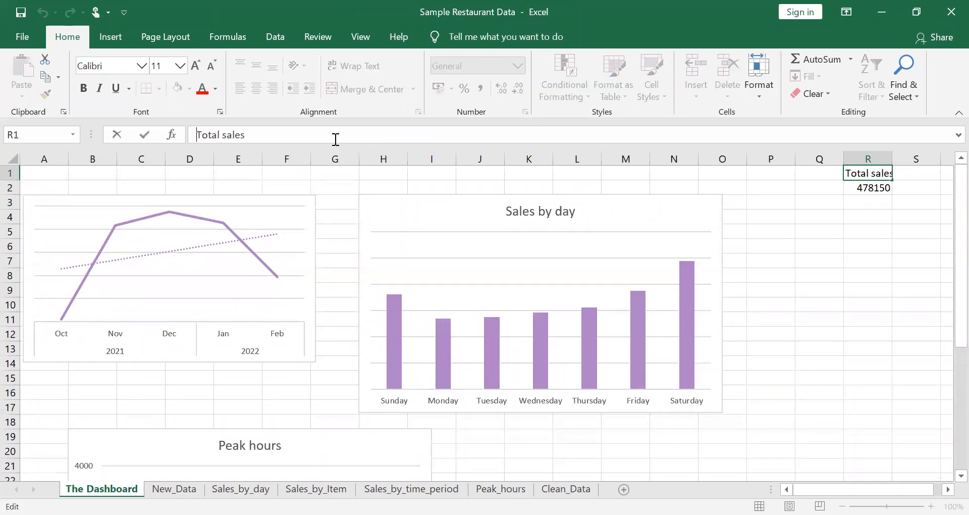
pyautogui.write('="')
pyautogui.press('End')
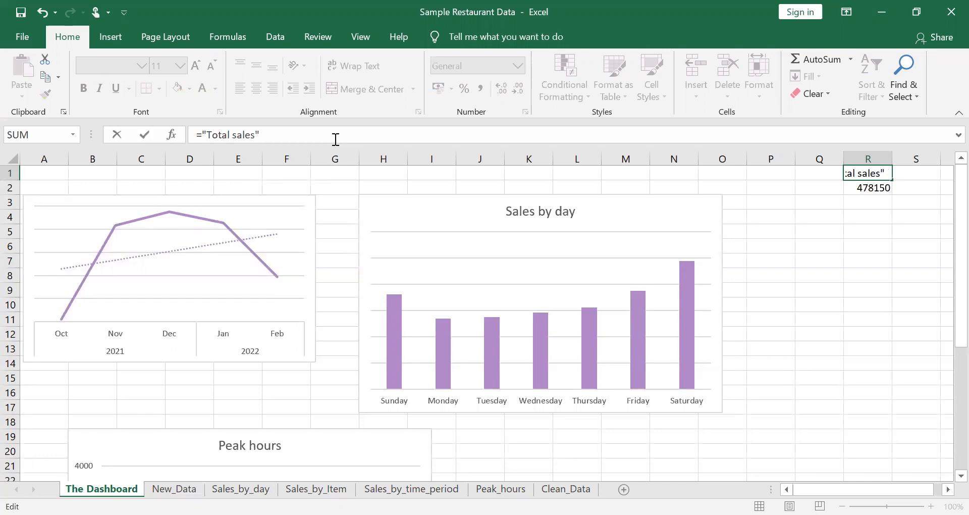
pyautogui.write('"&')
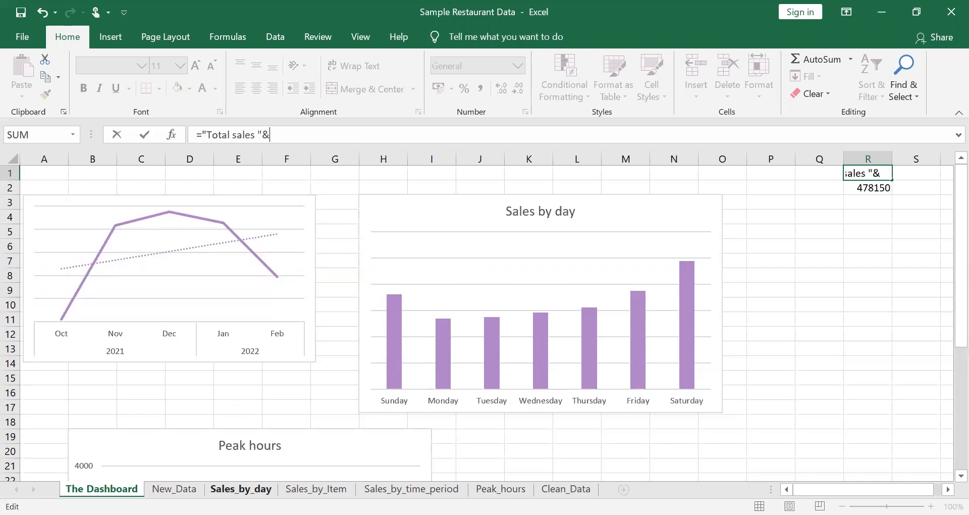
pyautogui.click(316, 489)
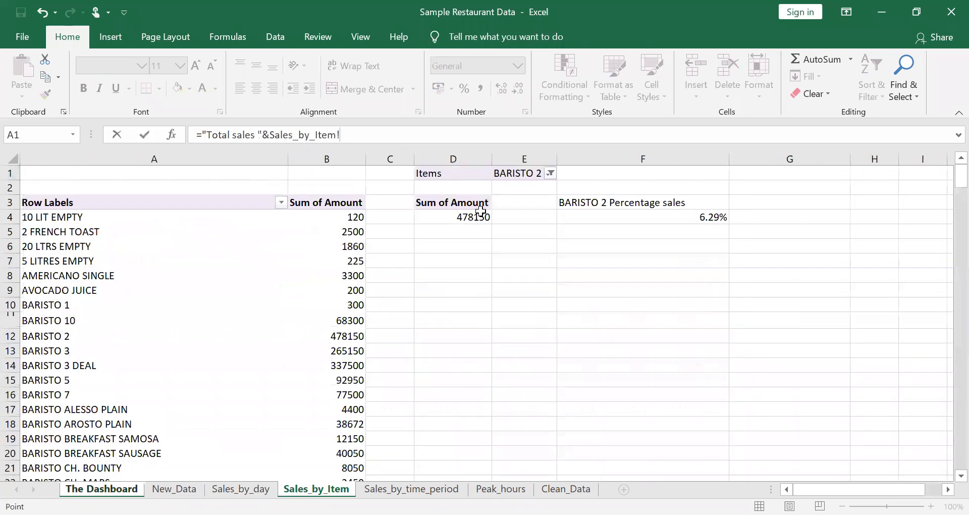
pyautogui.click(515, 173)
pyautogui.press('Return')
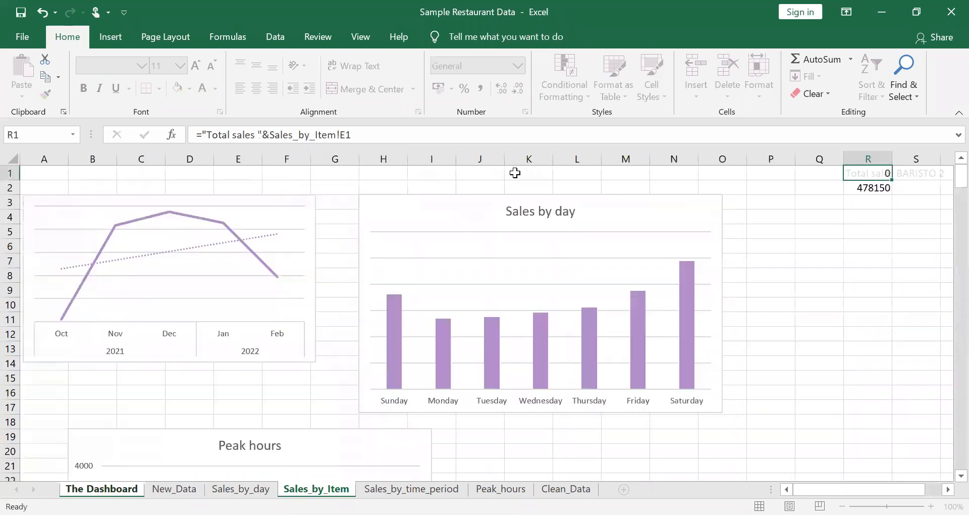
pyautogui.doubleClick(892, 158)
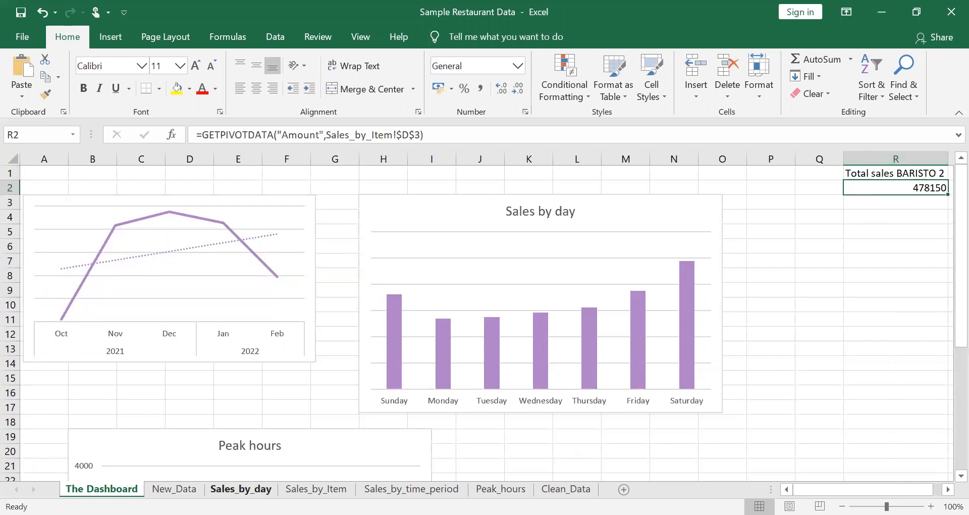
# Step: Set the Items filter in cell E1 of the Sales_by_Item sheet to (All) and return to The Dashboard
pyautogui.click(316, 489)
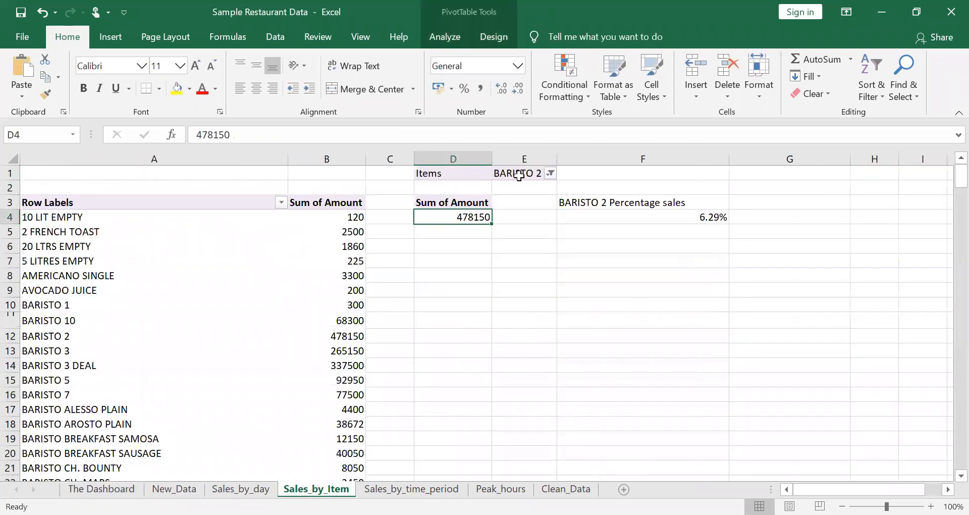
pyautogui.click(550, 173)
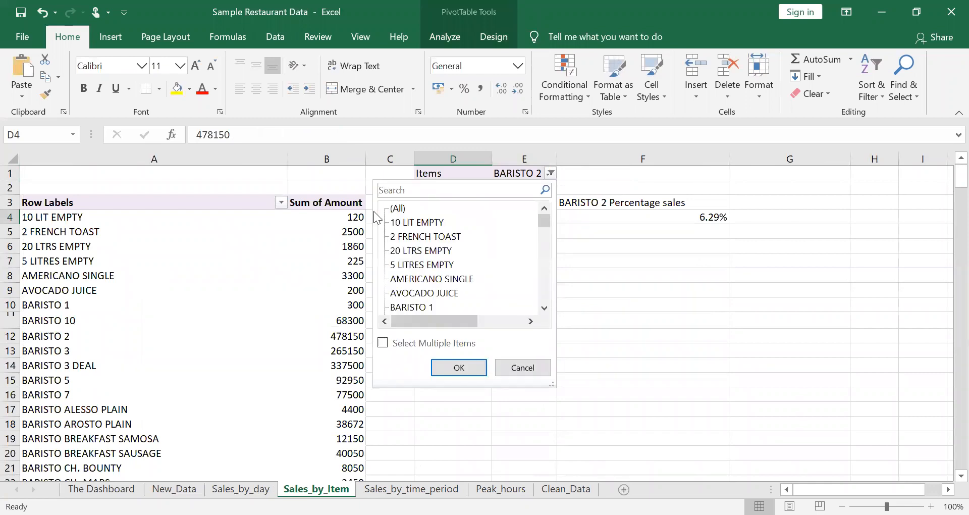
pyautogui.click(456, 367)
pyautogui.click(102, 488)
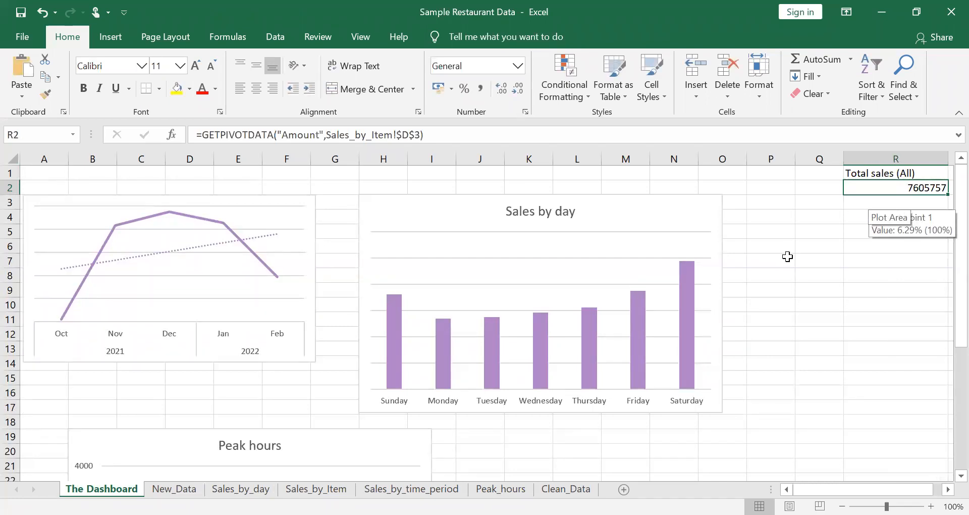
# Step: Rearrange the upper charts so Sales by day spans about columns C to J and the line chart about columns K to Q
pyautogui.scroll(-2, 787, 256)
pyautogui.scroll(2, 787, 256)
pyautogui.scroll(-1, 787, 257)
pyautogui.moveTo(639, 203); pyautogui.dragTo(723, 196)
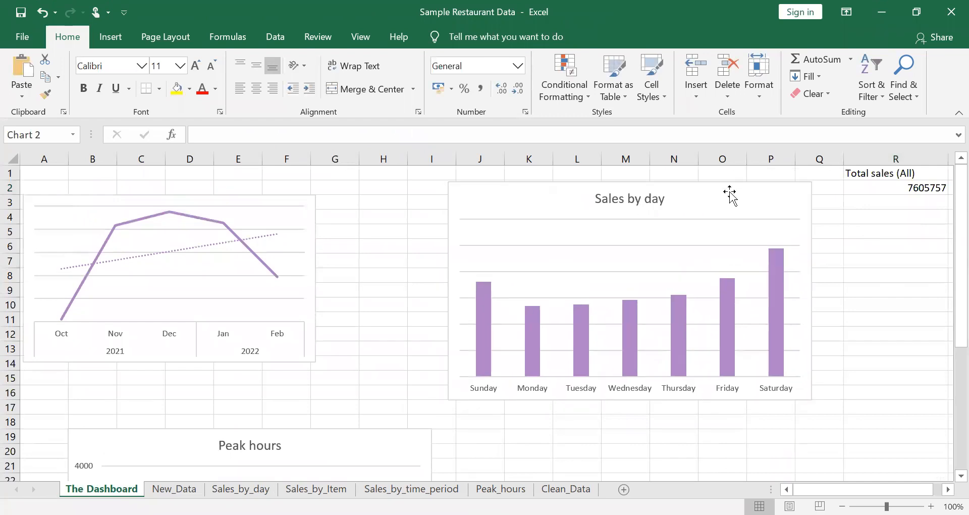
pyautogui.click(729, 192)
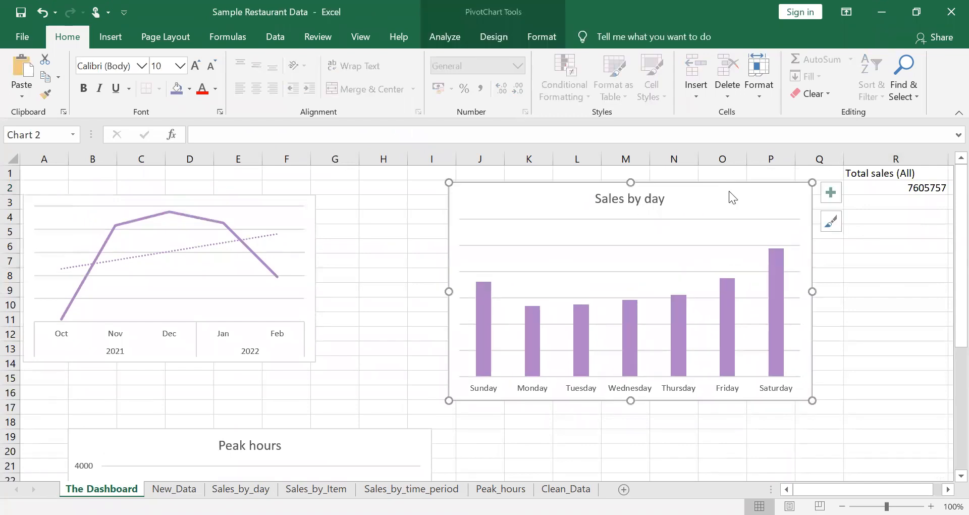
pyautogui.moveTo(545, 199); pyautogui.dragTo(361, 259)
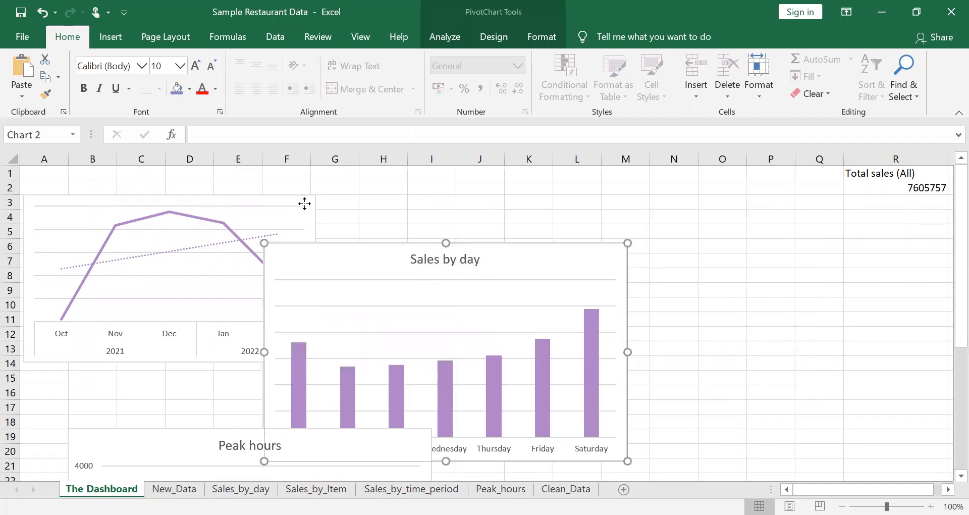
pyautogui.moveTo(305, 206); pyautogui.dragTo(814, 205)
pyautogui.moveTo(357, 255); pyautogui.dragTo(223, 212)
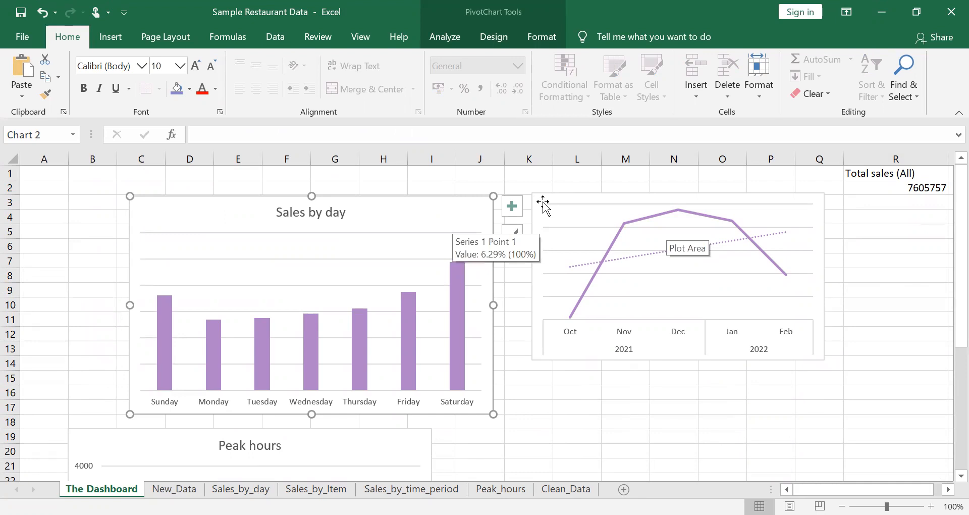
# Step: Collapse the ribbon and move the monthly sales line chart to about columns L to Q, rows 5 to 16
pyautogui.moveTo(543, 202); pyautogui.dragTo(579, 195)
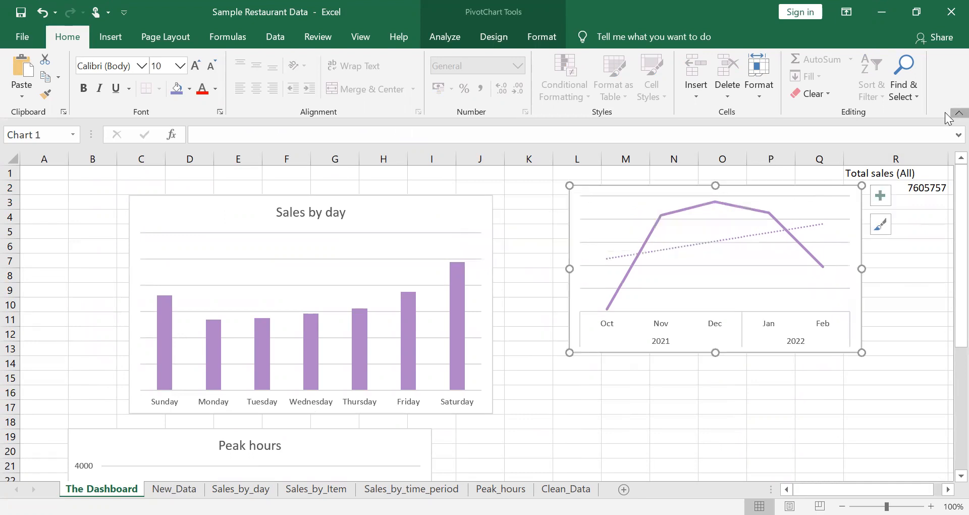
pyautogui.click(959, 113)
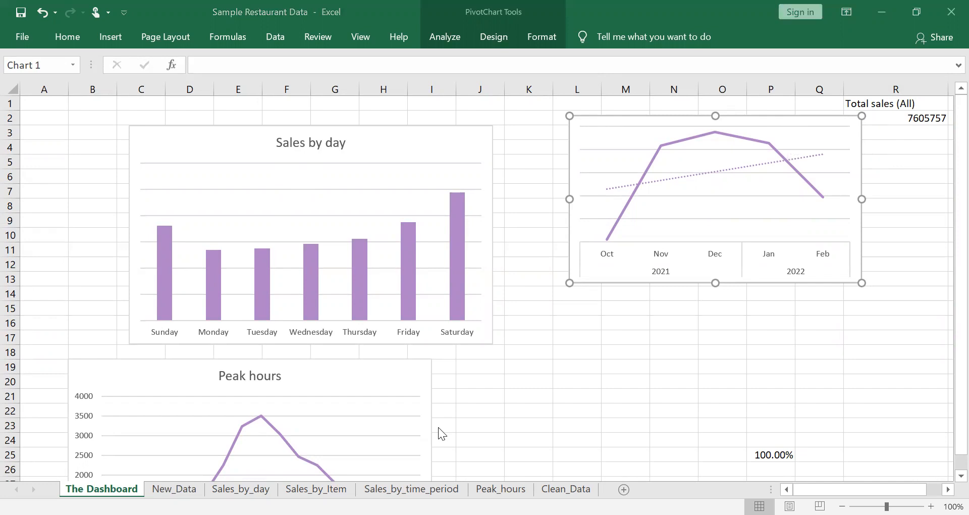
pyautogui.click(634, 168)
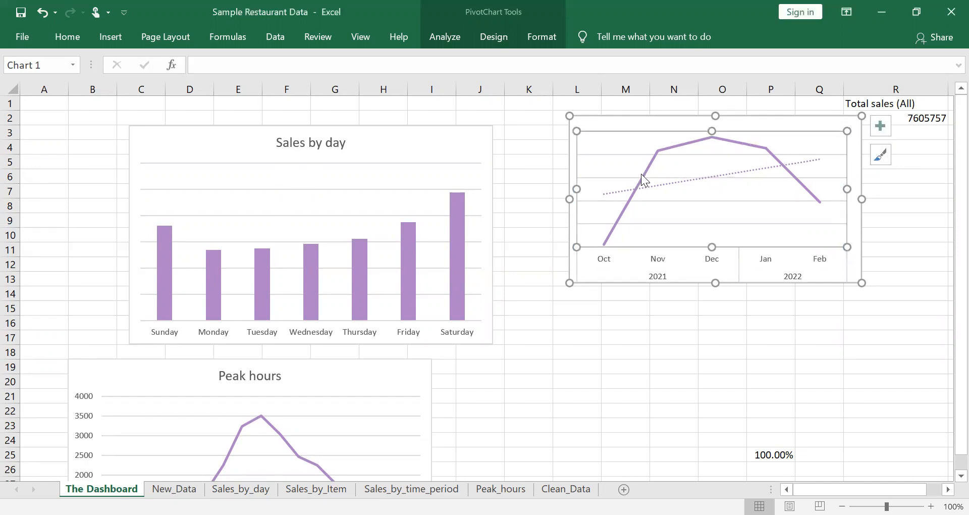
pyautogui.click(589, 119)
pyautogui.moveTo(588, 118); pyautogui.dragTo(582, 160)
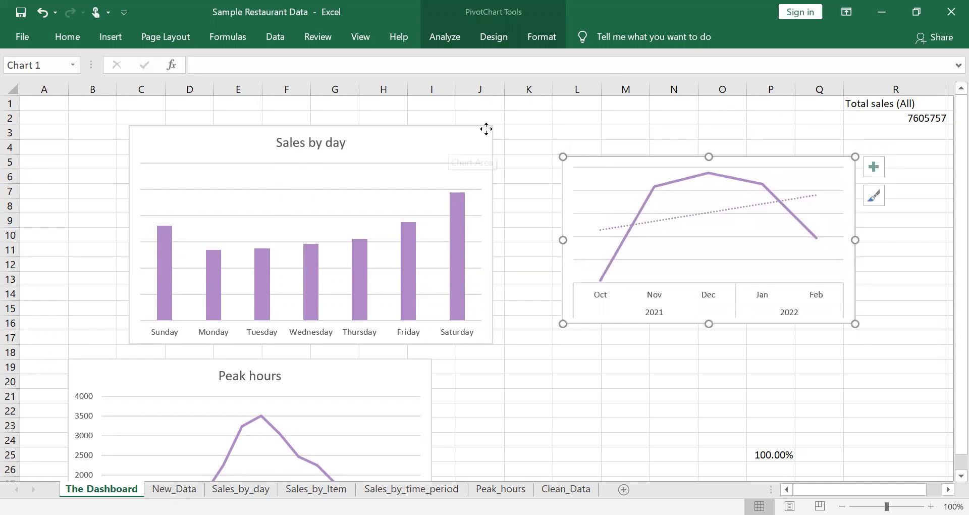
# Step: Shrink the Sales by day chart to about columns E to J, rows 5 to 16, and align Peak hours beneath it at matching width
pyautogui.moveTo(486, 129); pyautogui.dragTo(503, 126)
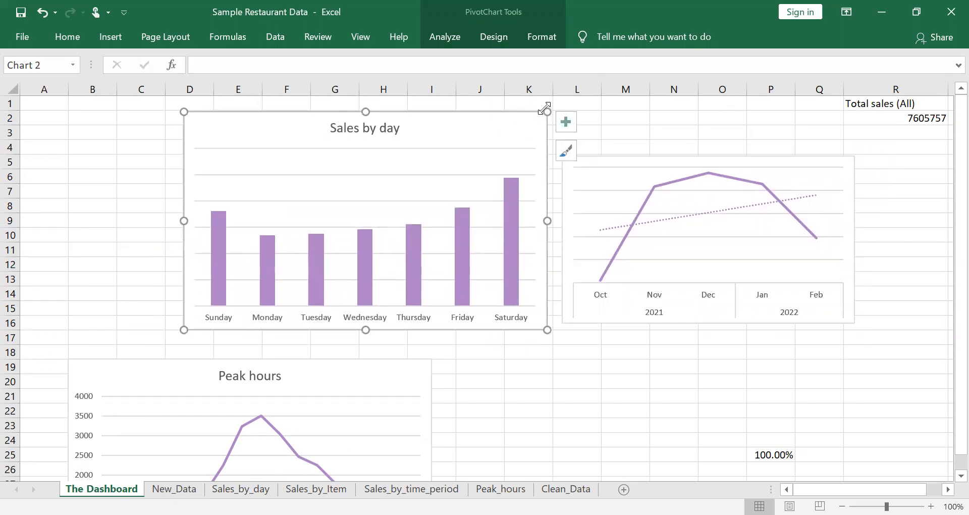
pyautogui.moveTo(183, 110); pyautogui.dragTo(248, 156)
pyautogui.moveTo(305, 177); pyautogui.dragTo(256, 175)
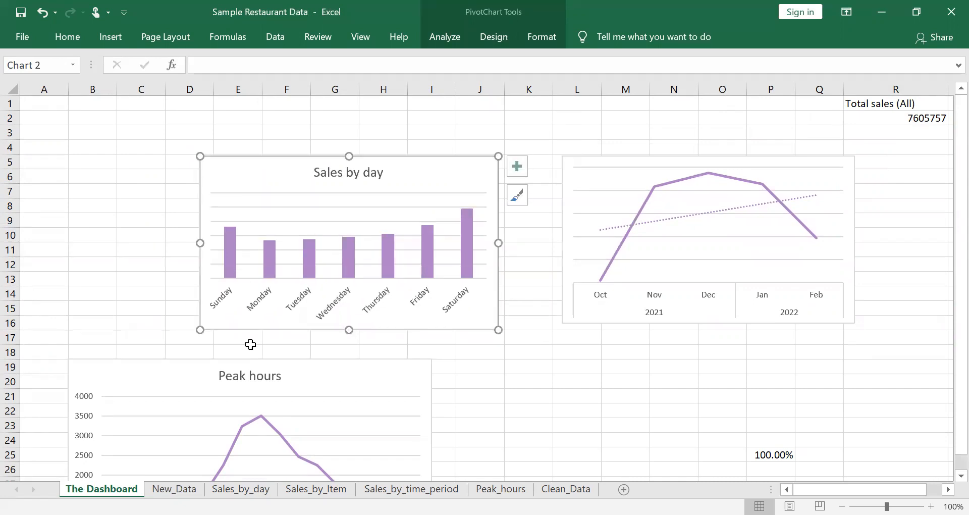
pyautogui.moveTo(302, 381); pyautogui.dragTo(368, 362)
pyautogui.moveTo(134, 343); pyautogui.dragTo(199, 346)
# Step: Try the Peak hours chart without its title and undo the deletion
pyautogui.click(337, 361)
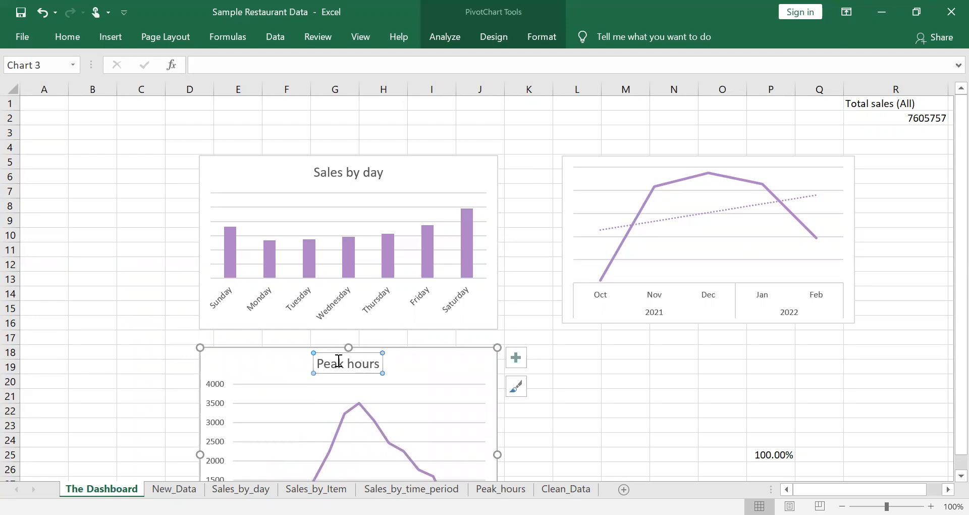
pyautogui.press('Delete')
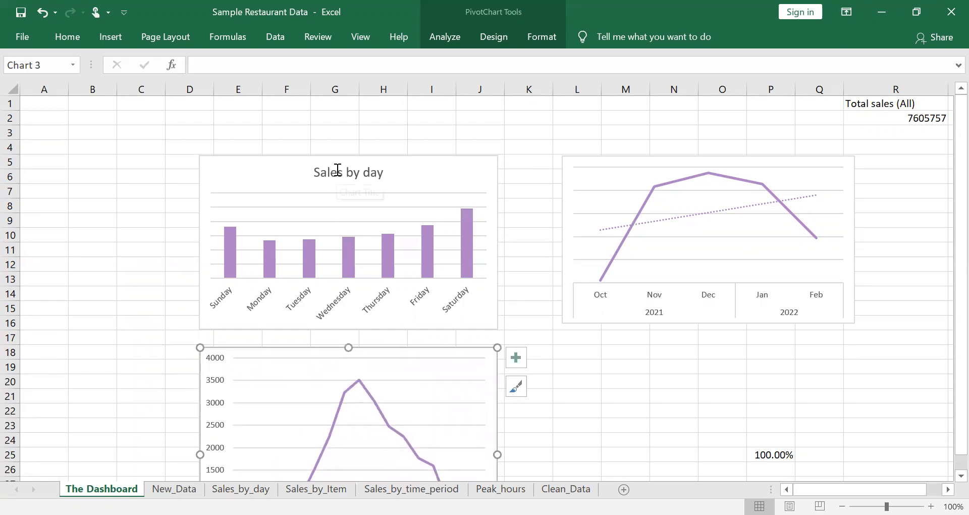
pyautogui.click(337, 169)
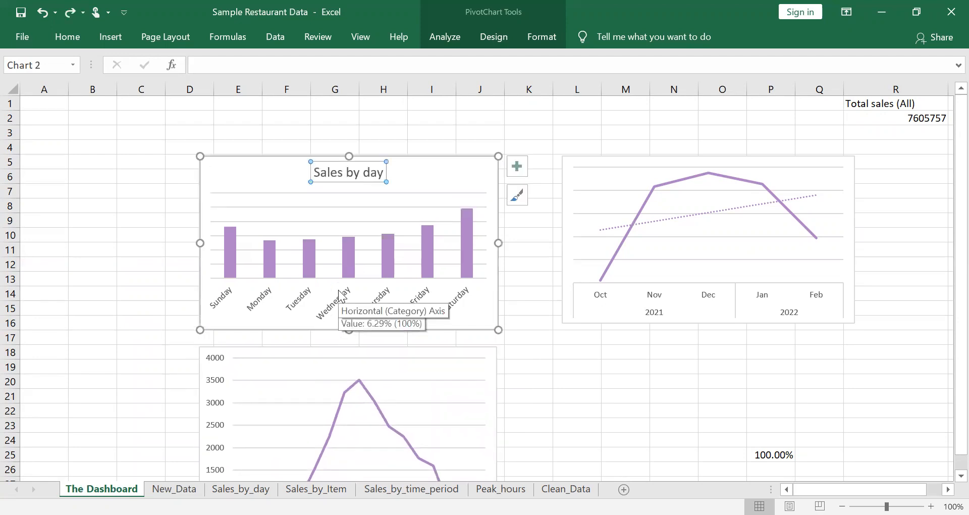
pyautogui.hotkey('ctrl', 'z')
# Step: Delete the title of the Sales by day chart and extend the chart's top edge slightly upward
pyautogui.click(322, 171)
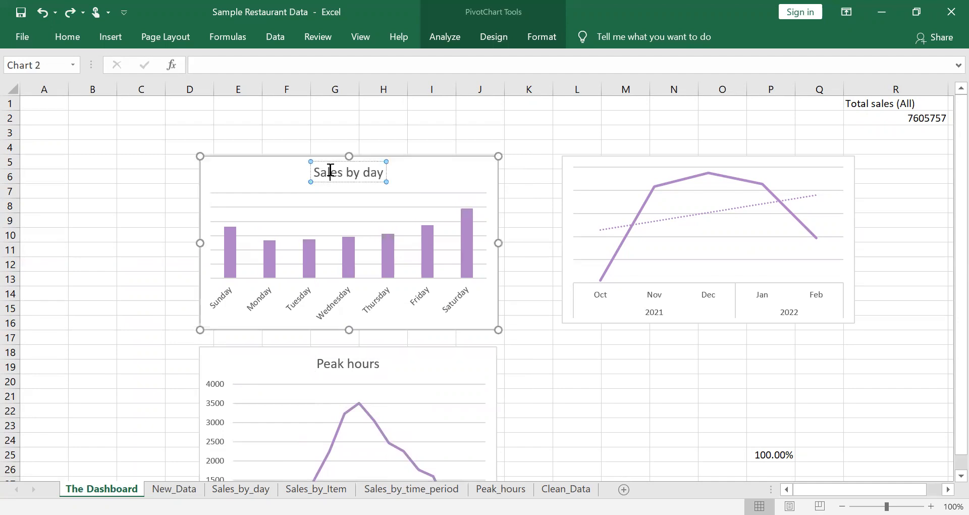
pyautogui.click(289, 171)
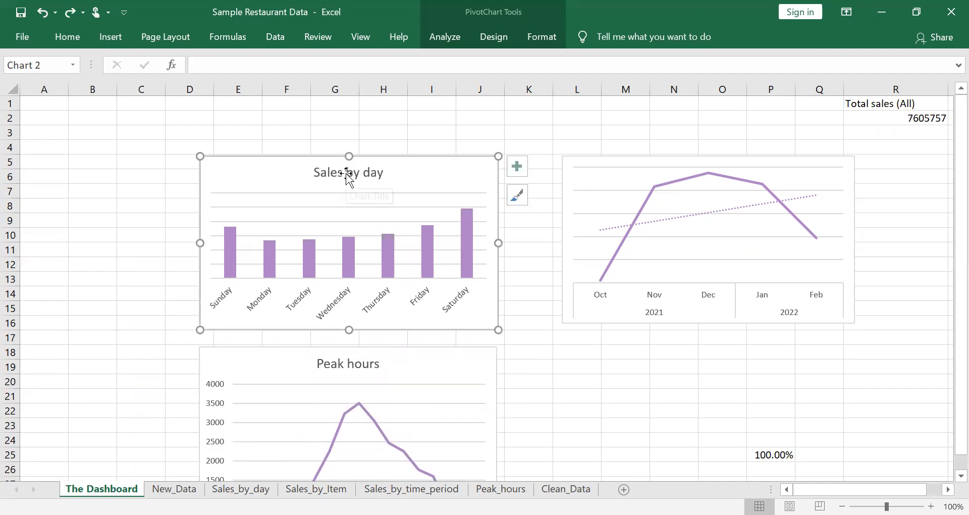
pyautogui.click(346, 174)
pyautogui.press('Delete')
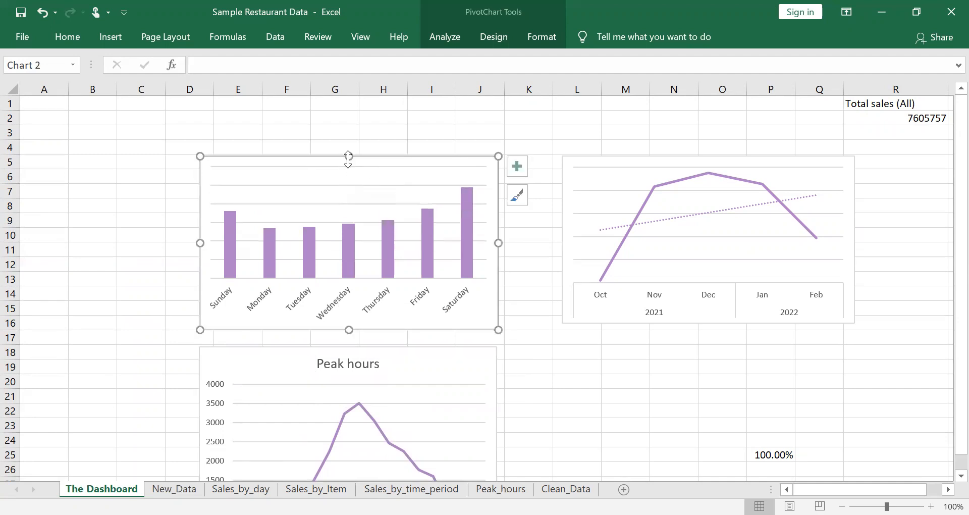
pyautogui.moveTo(348, 154); pyautogui.dragTo(347, 151)
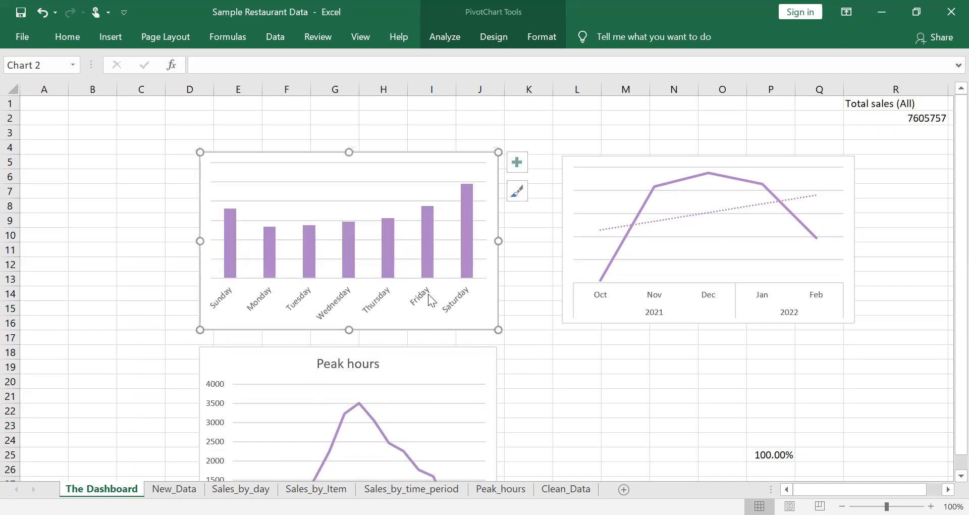
# Step: Shorten the Peak hours chart so it covers about rows 18 to 29, widening it slightly
pyautogui.scroll(-1, 470, 356)
pyautogui.scroll(-1, 469, 356)
pyautogui.click(472, 361)
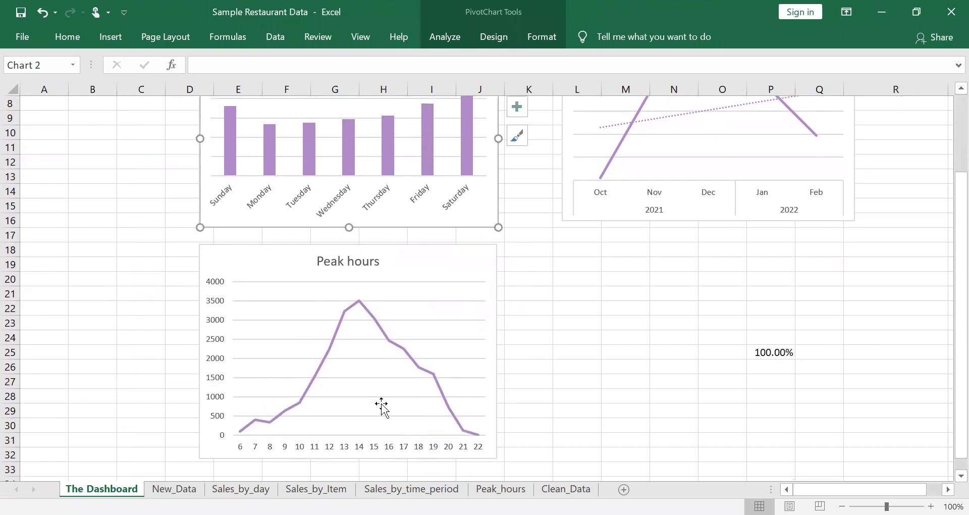
pyautogui.click(381, 404)
pyautogui.moveTo(348, 458); pyautogui.dragTo(350, 422)
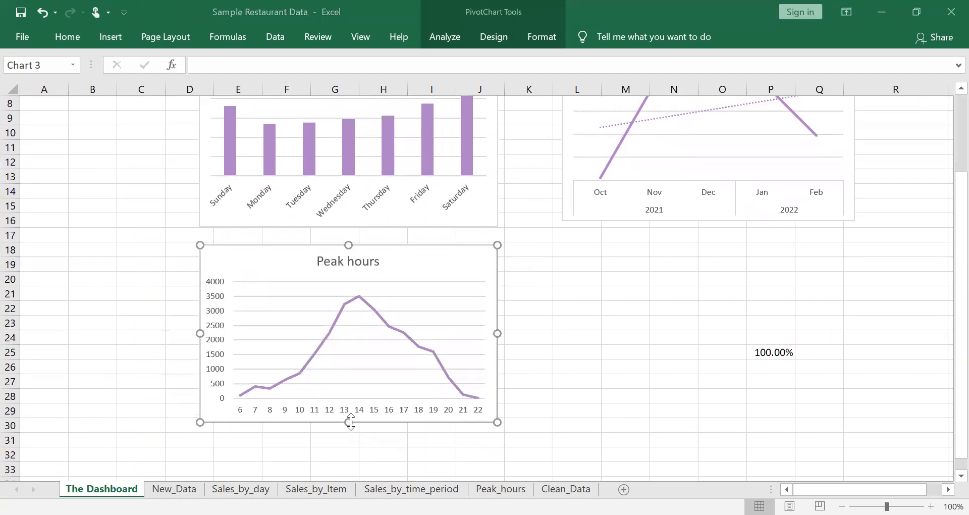
pyautogui.moveTo(497, 422); pyautogui.dragTo(498, 411)
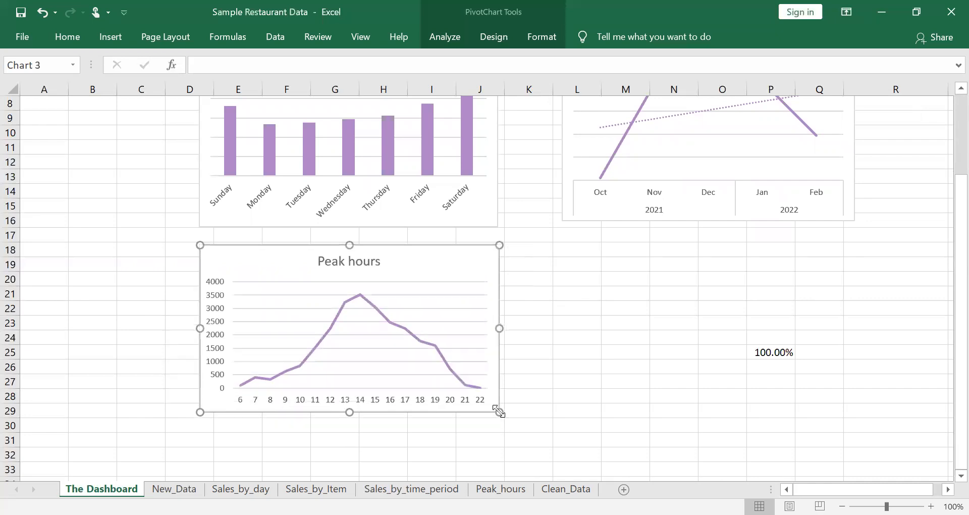
pyautogui.scroll(3, 498, 411)
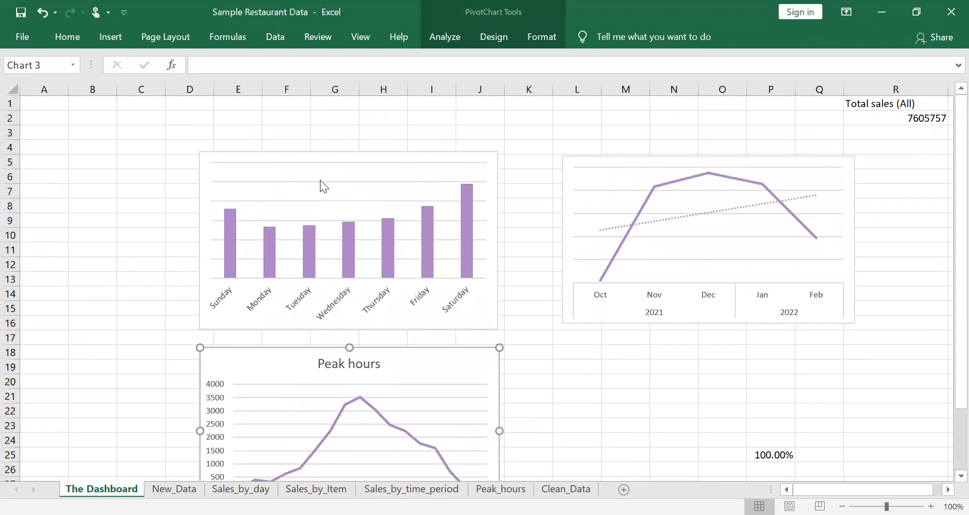
pyautogui.rightClick(319, 180)
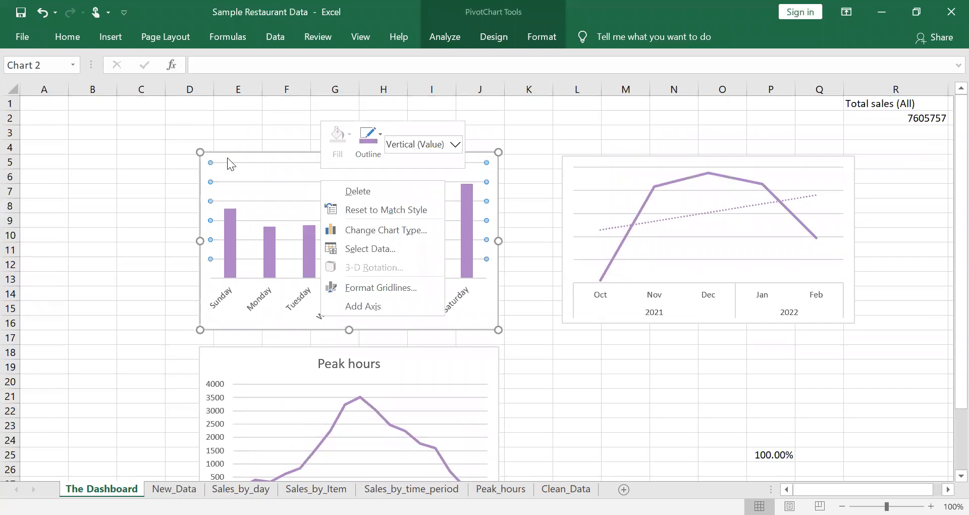
pyautogui.press('Escape')
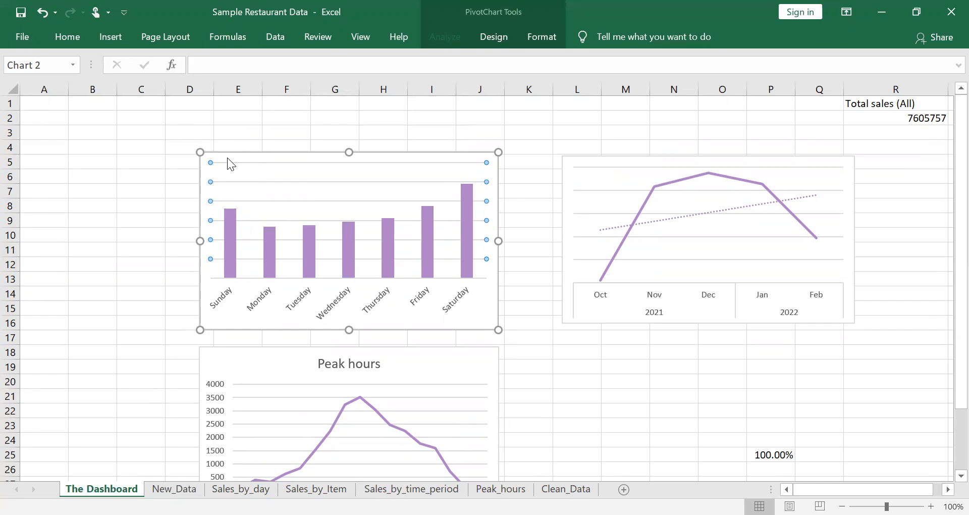
pyautogui.click(227, 157)
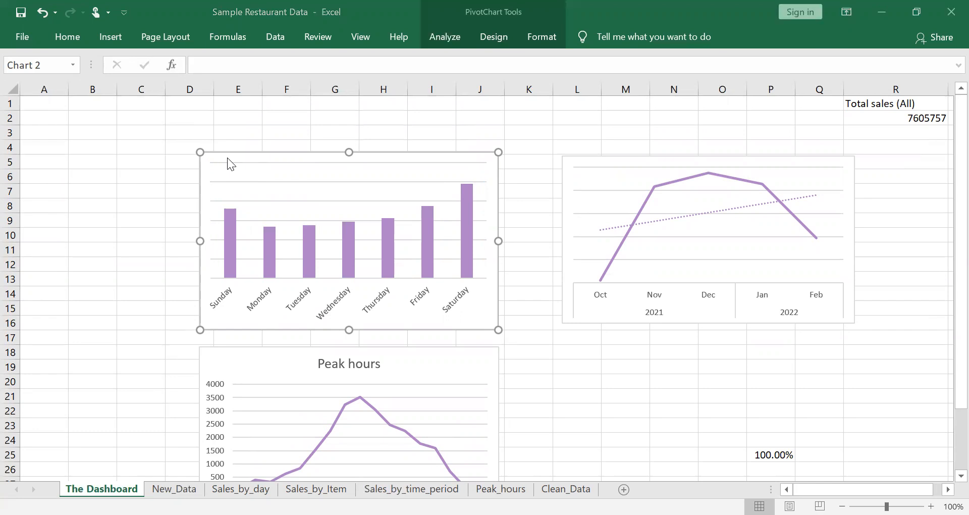
pyautogui.click(845, 42)
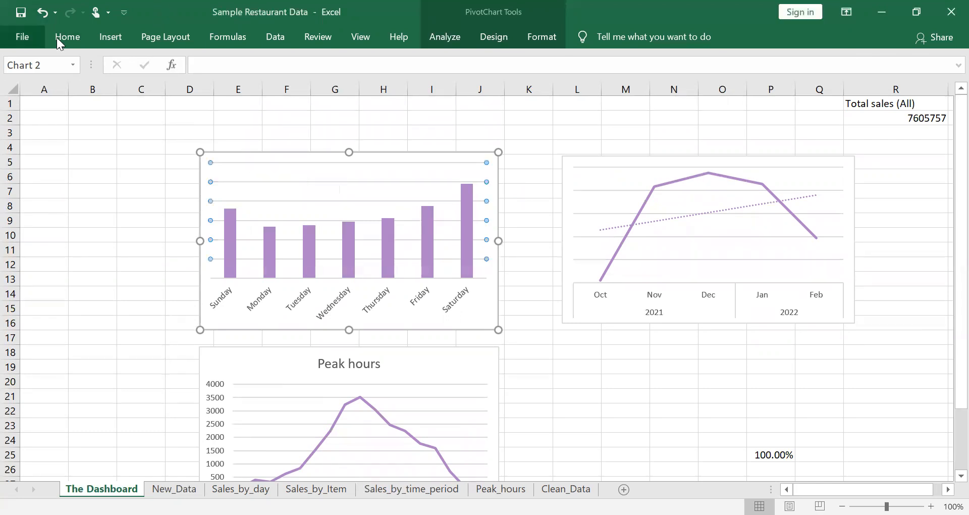
pyautogui.click(538, 41)
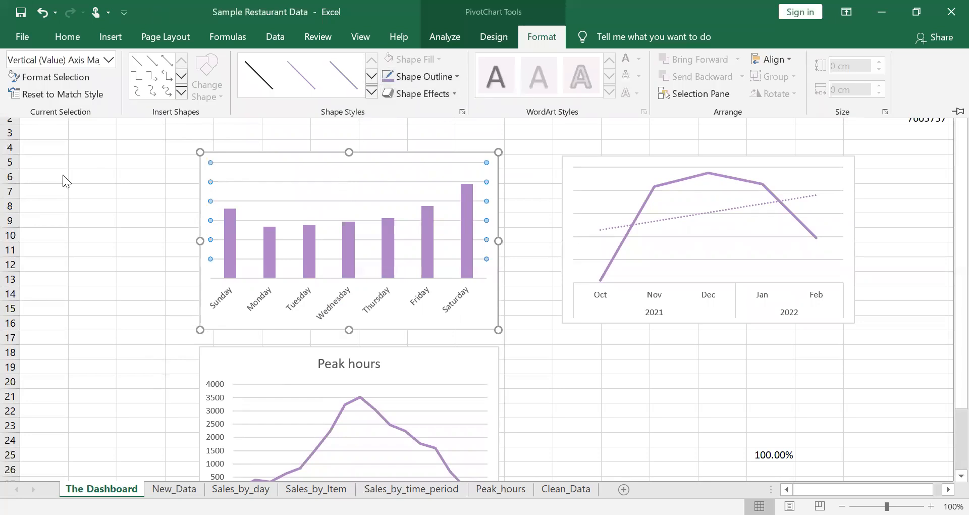
pyautogui.click(204, 323)
pyautogui.click(185, 320)
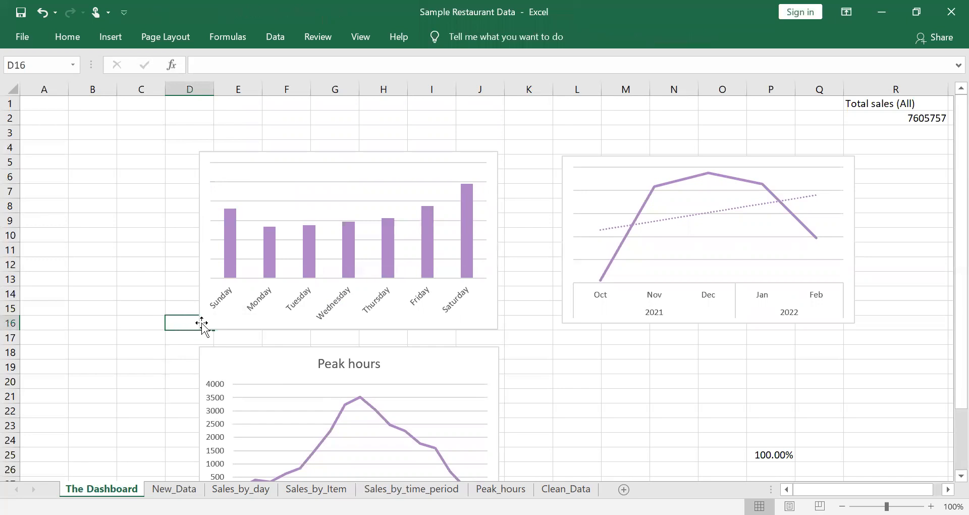
# Step: Set the chart area of the weekday column chart to No Outline and No Fill, and collapse the ribbon
pyautogui.click(202, 323)
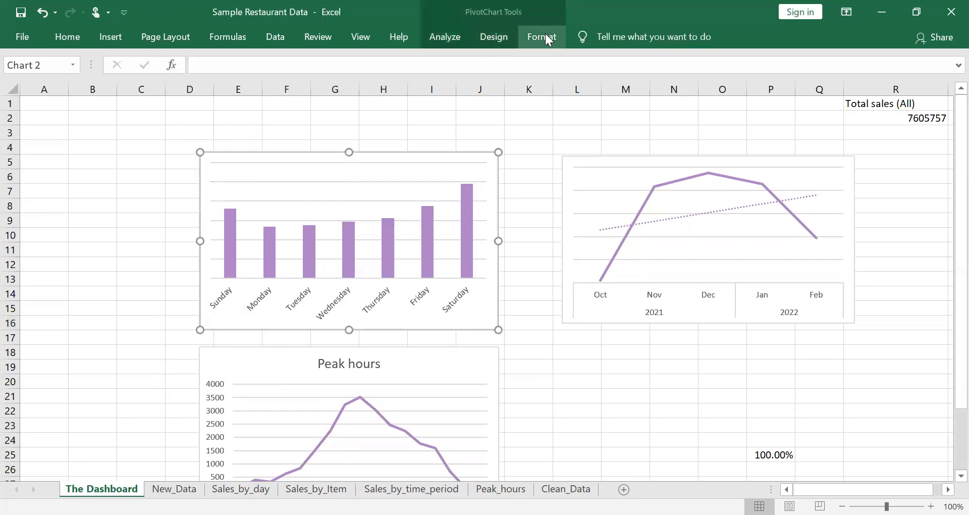
pyautogui.click(545, 34)
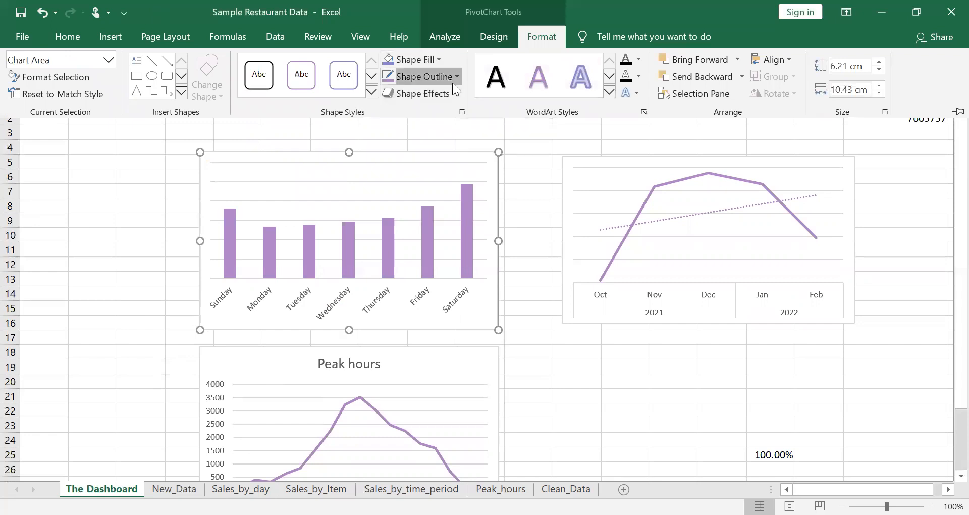
pyautogui.click(423, 76)
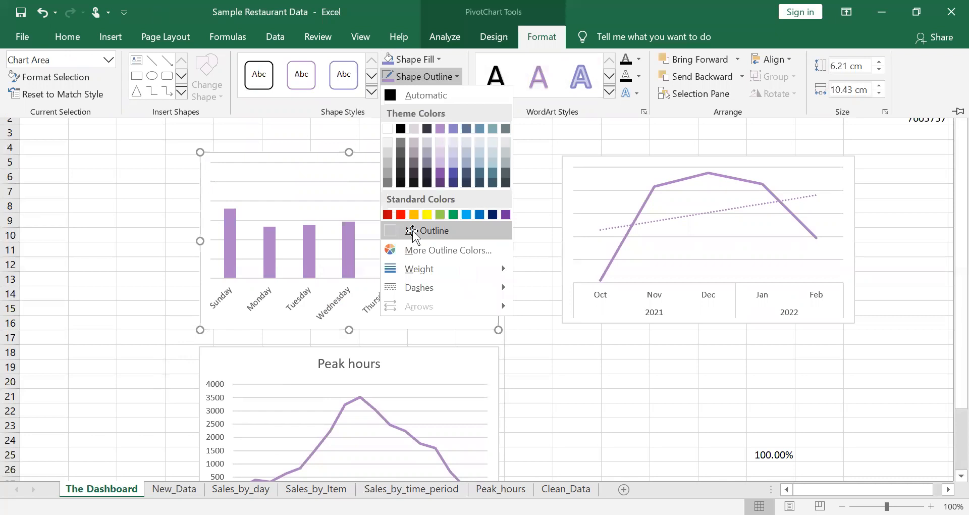
pyautogui.click(412, 232)
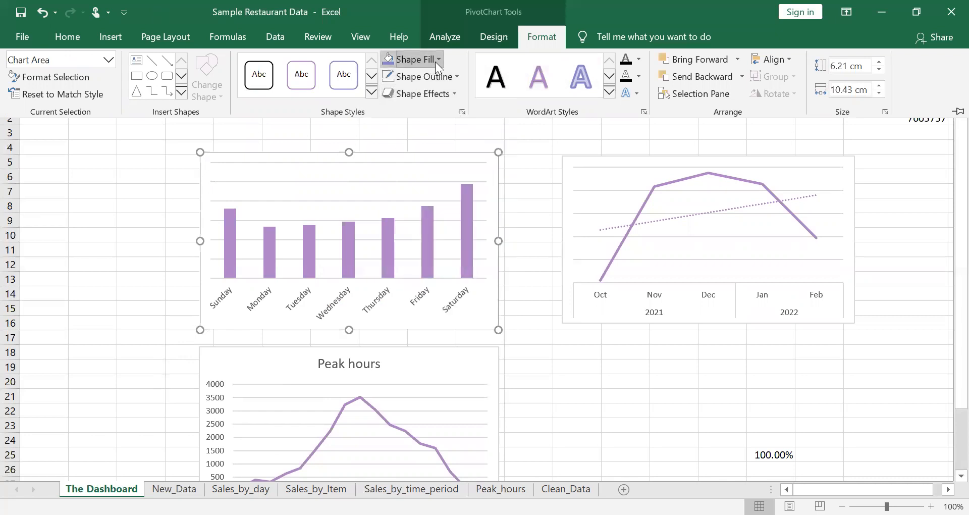
pyautogui.click(417, 211)
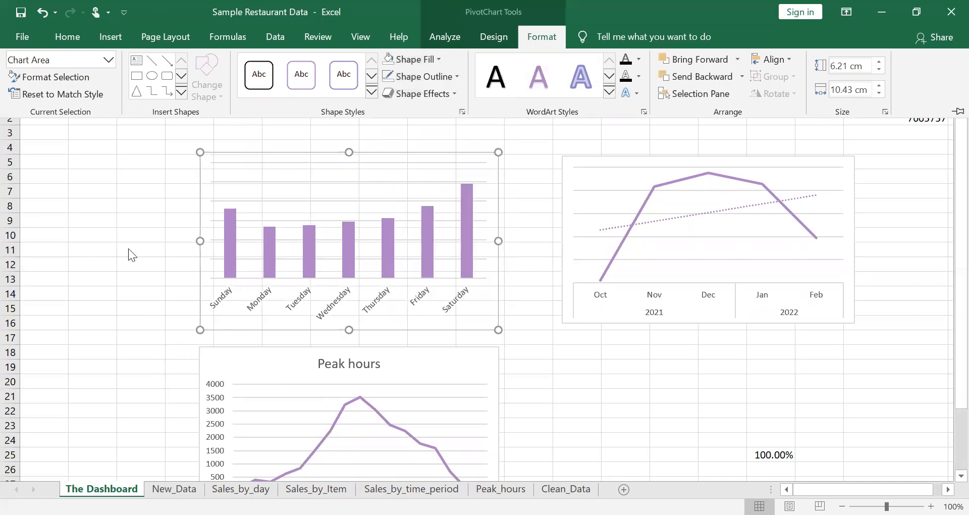
pyautogui.hotkey('ctrl', 'F1')
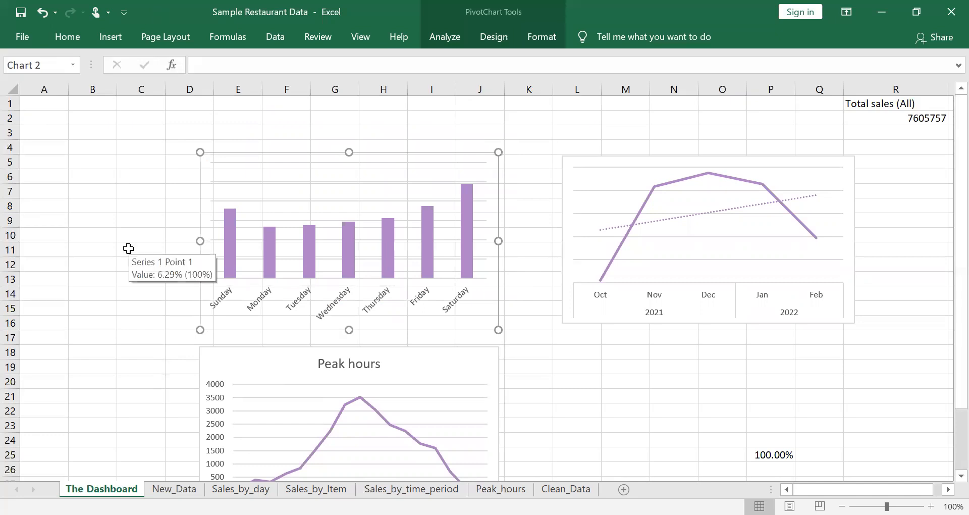
pyautogui.click(379, 188)
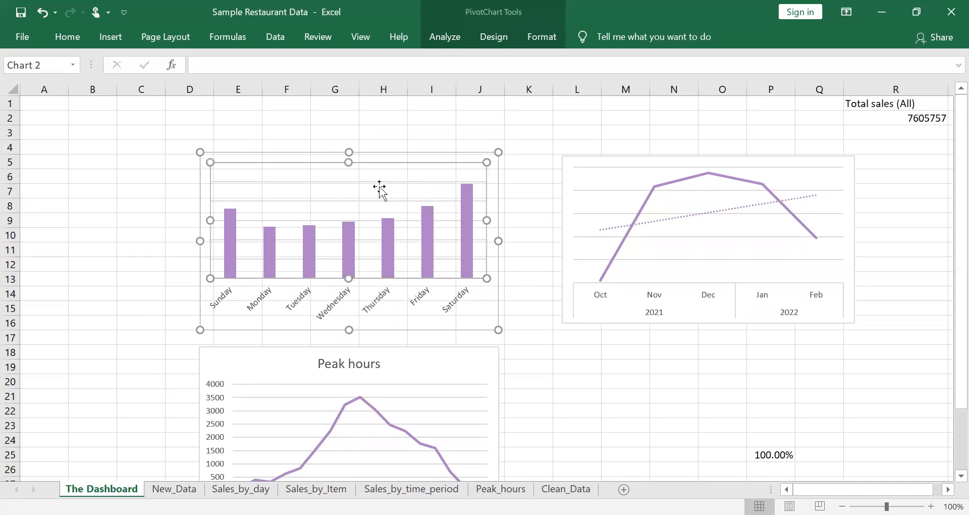
pyautogui.rightClick(254, 174)
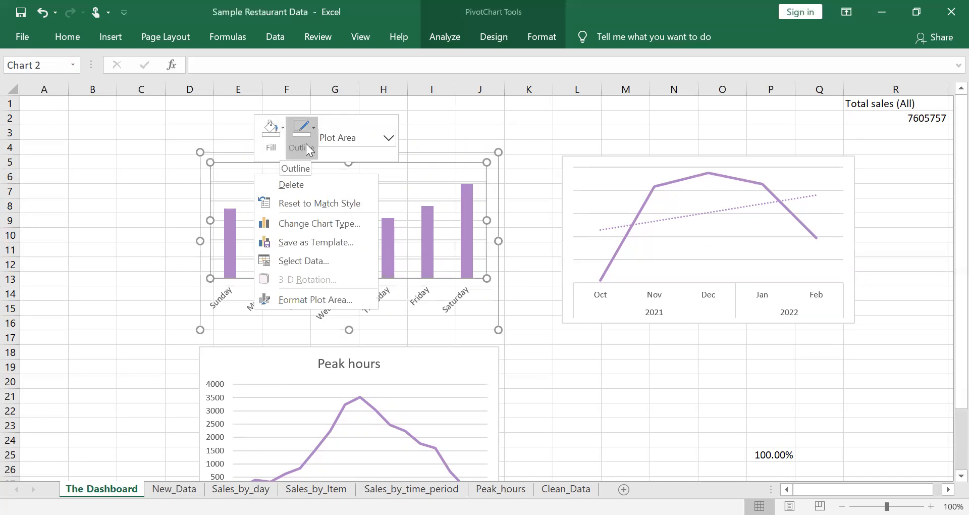
pyautogui.click(493, 174)
# Step: Apply the dark chart style Style 13 to the weekday column chart
pyautogui.click(488, 326)
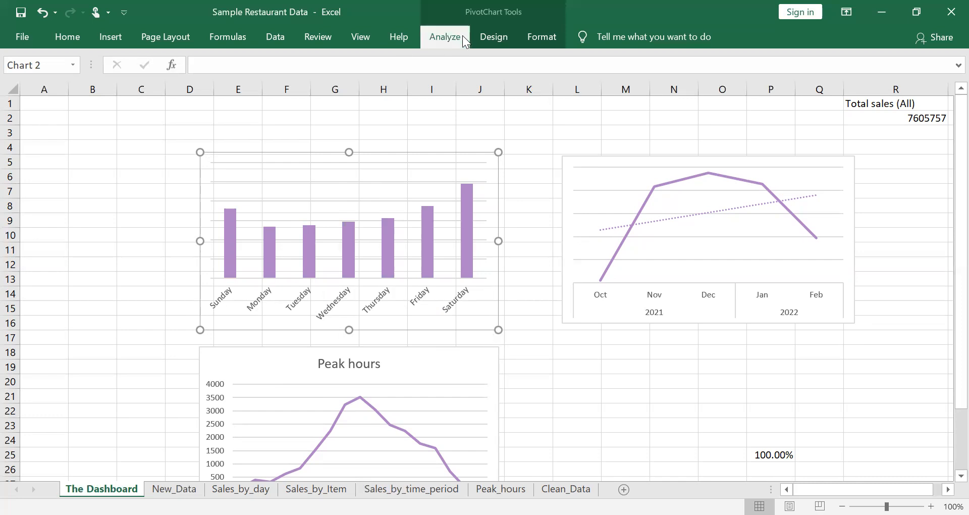
pyautogui.click(494, 36)
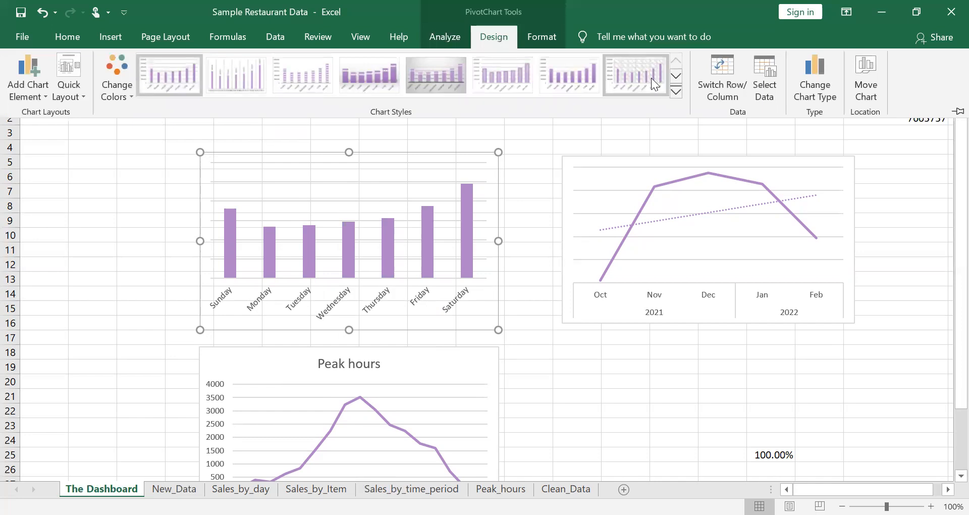
pyautogui.click(674, 77)
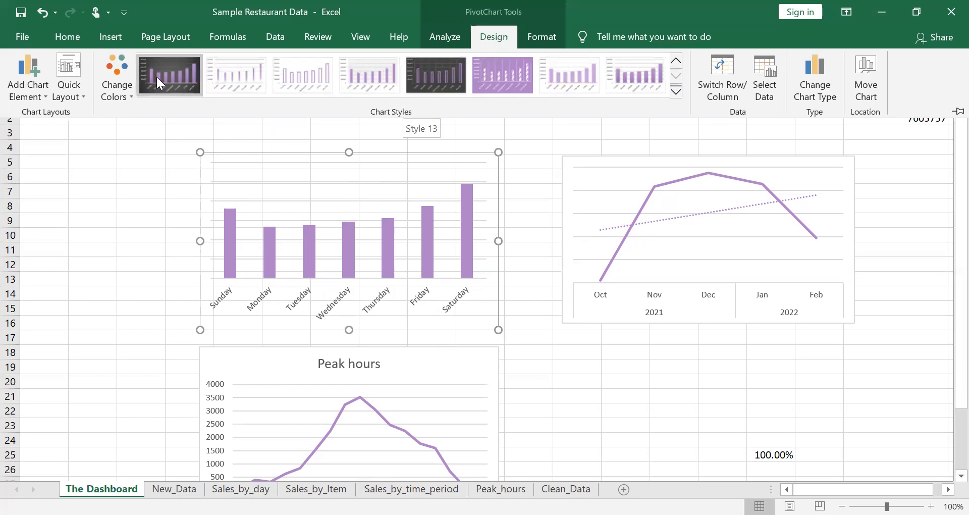
pyautogui.click(434, 87)
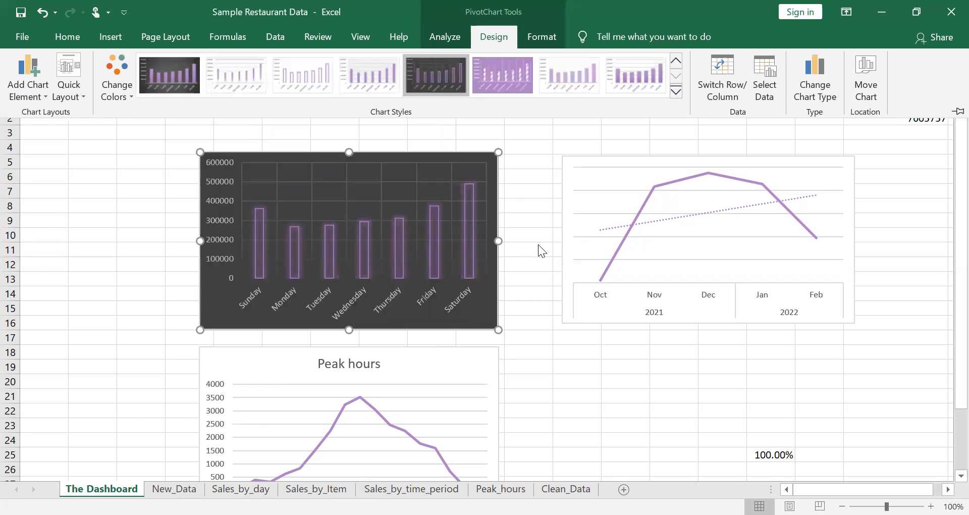
# Step: Remove the dark background of the weekday column chart by setting its chart area to No Outline and No Fill
pyautogui.click(474, 310)
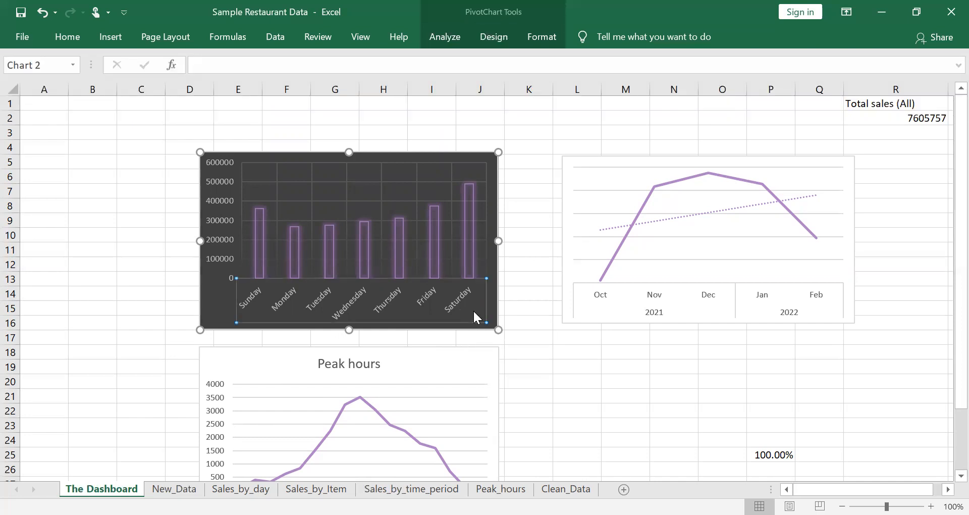
pyautogui.click(221, 289)
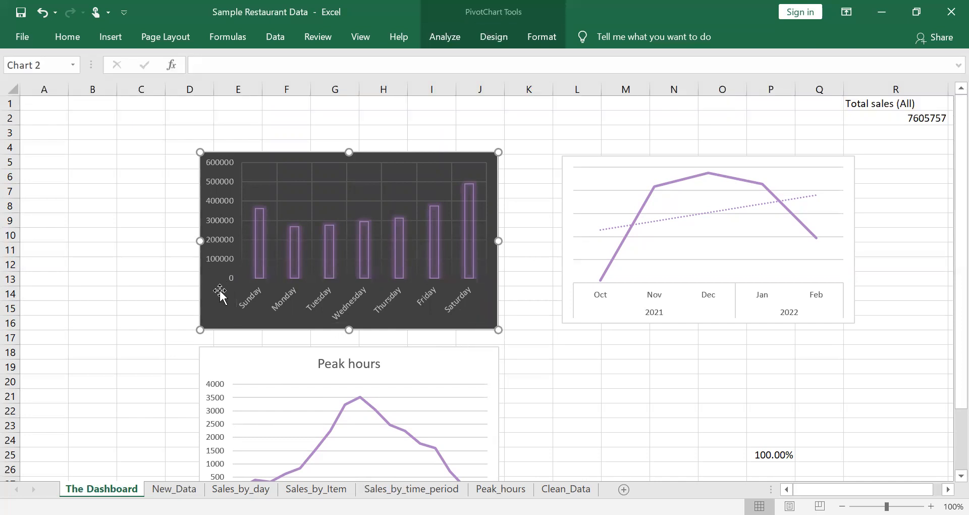
pyautogui.click(493, 40)
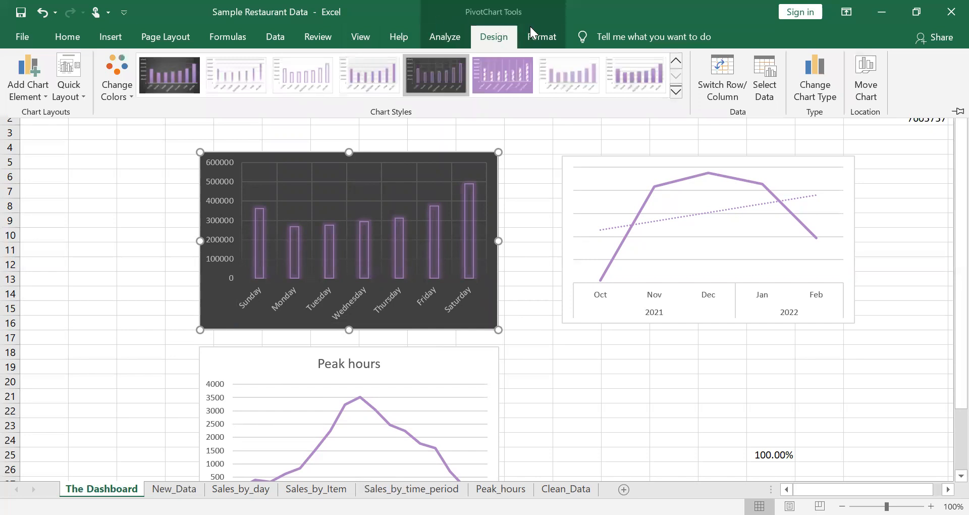
pyautogui.click(539, 40)
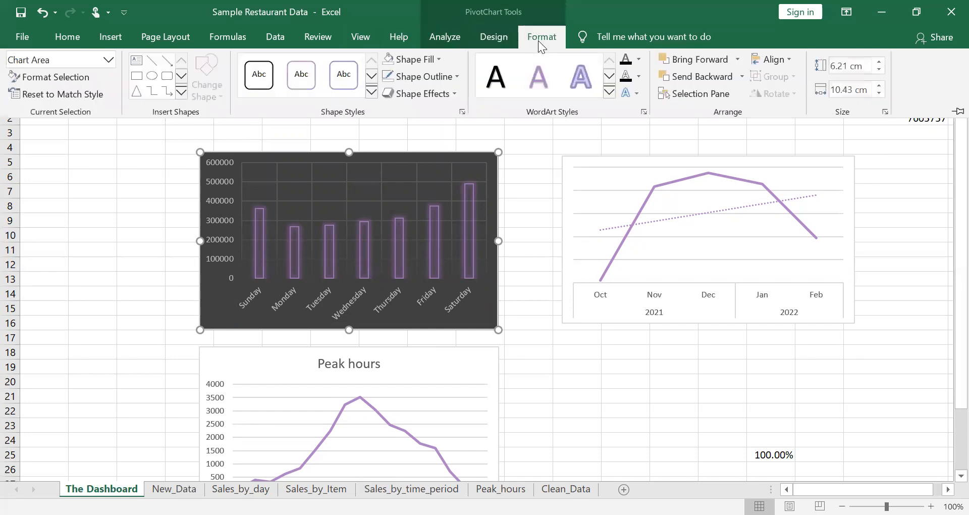
pyautogui.click(405, 225)
pyautogui.click(437, 52)
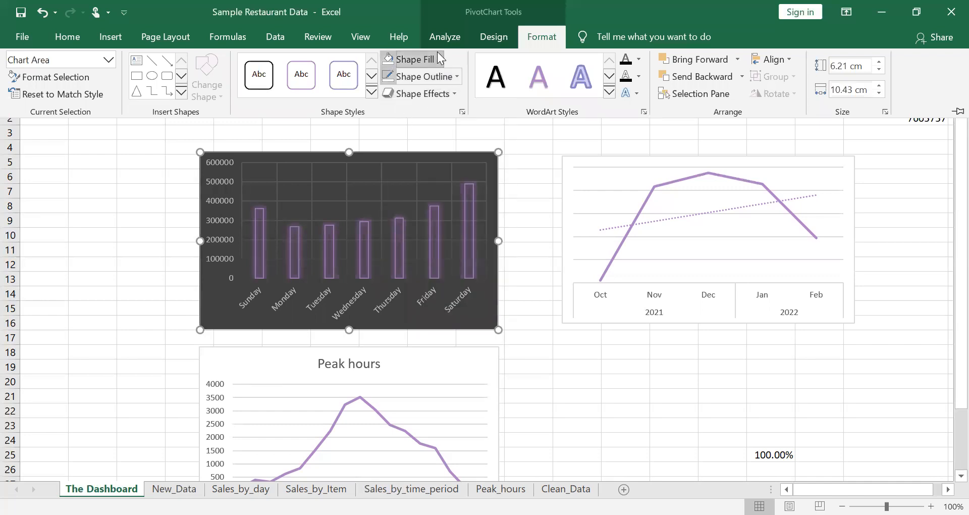
pyautogui.click(431, 212)
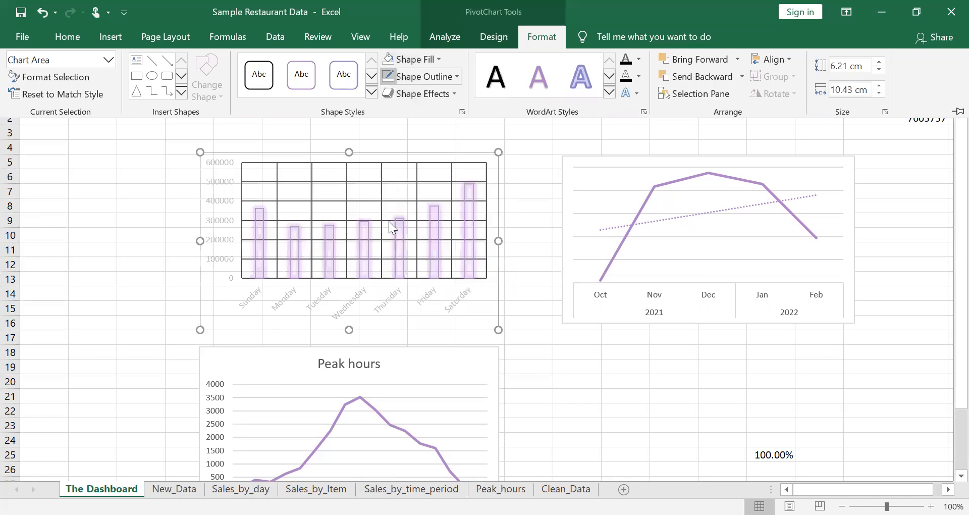
# Step: Format the weekday column chart's plot area with No fill and a No line border
pyautogui.rightClick(361, 174)
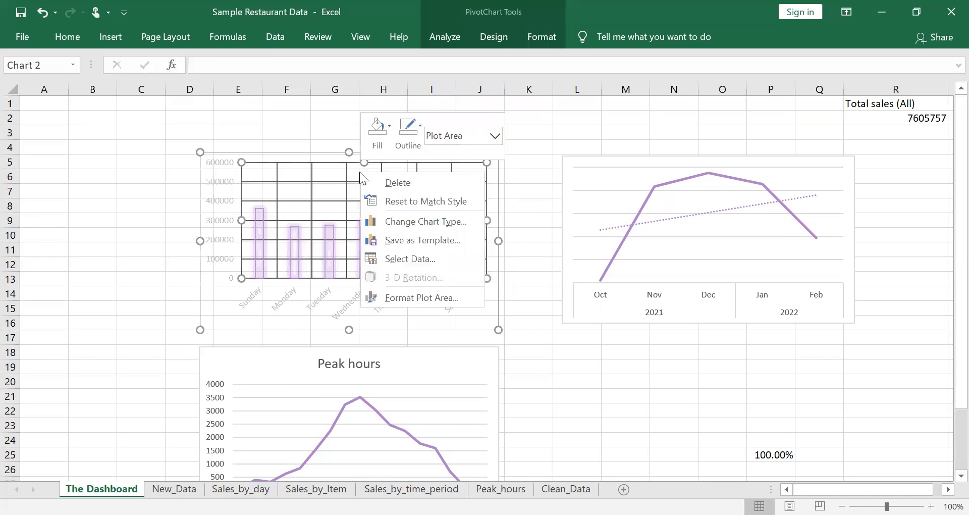
pyautogui.doubleClick(246, 191)
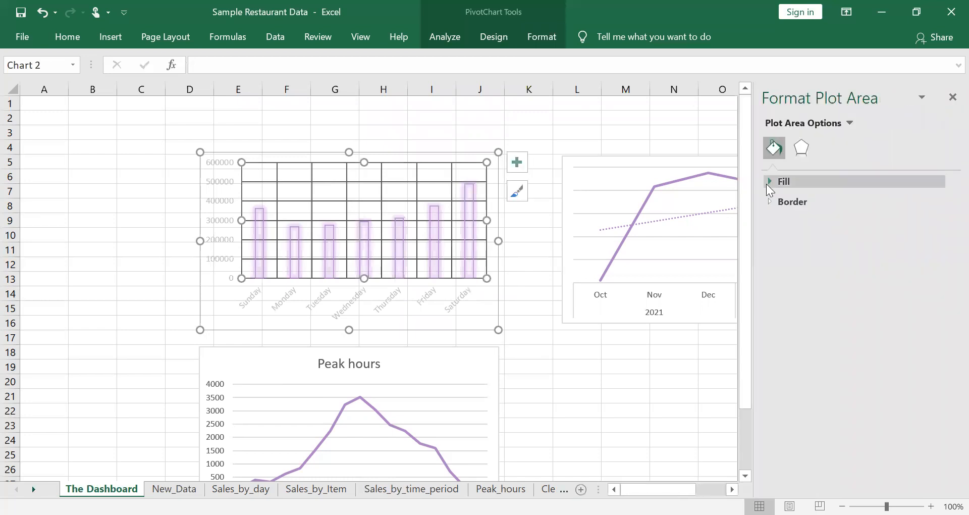
pyautogui.click(784, 182)
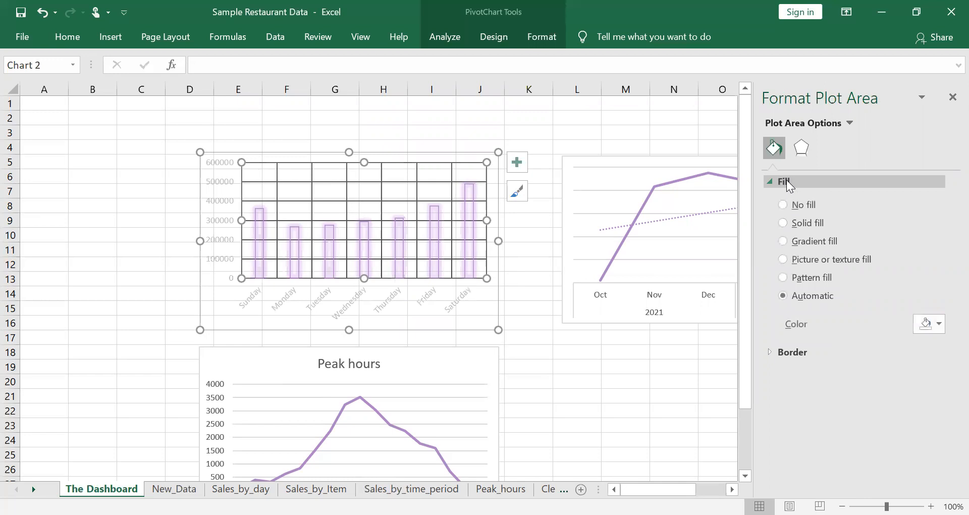
pyautogui.click(782, 205)
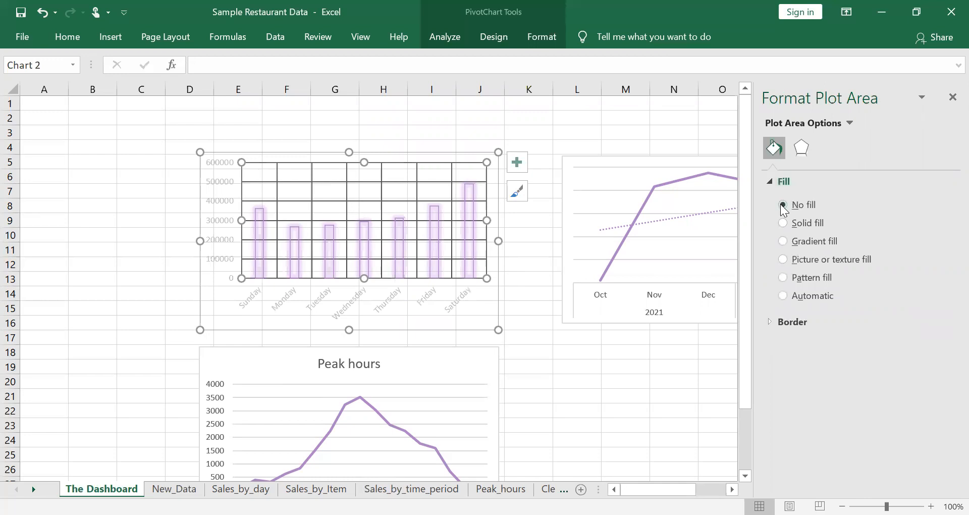
pyautogui.click(784, 323)
pyautogui.click(782, 345)
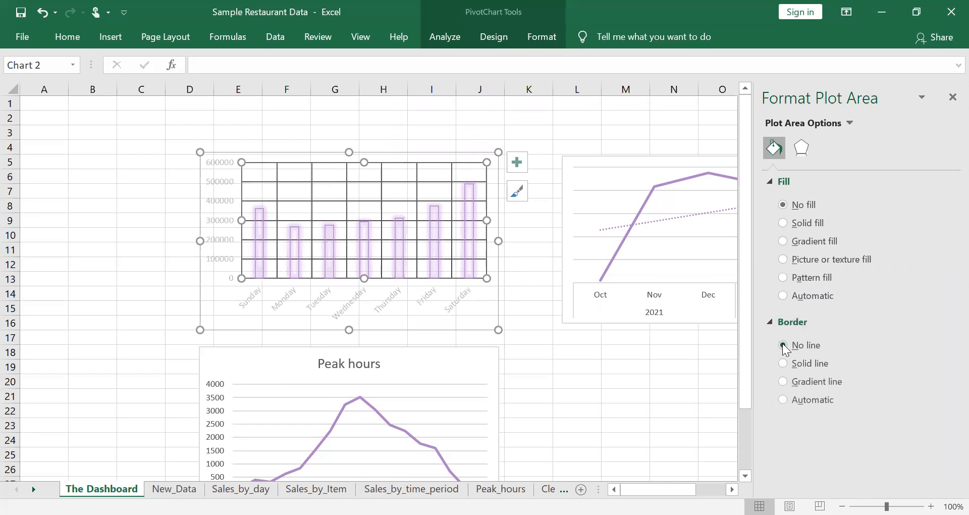
pyautogui.click(803, 153)
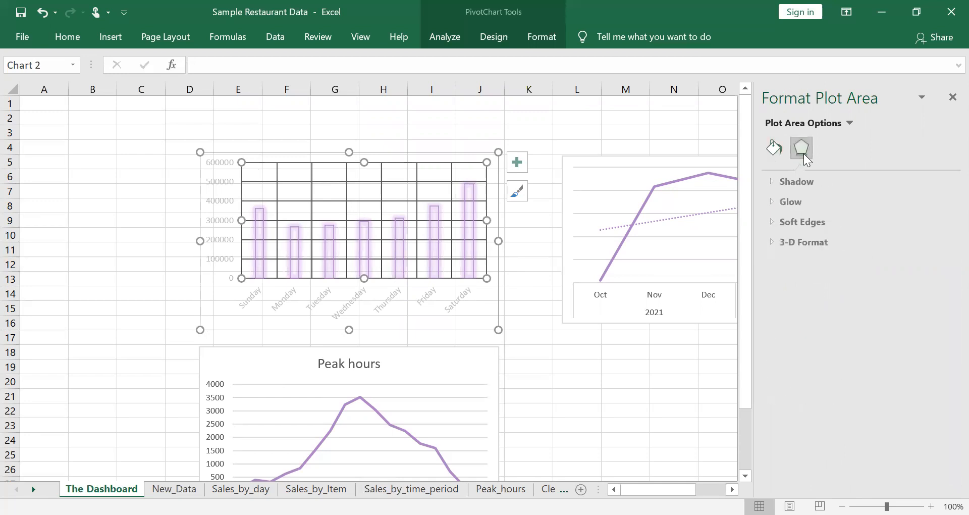
pyautogui.click(793, 185)
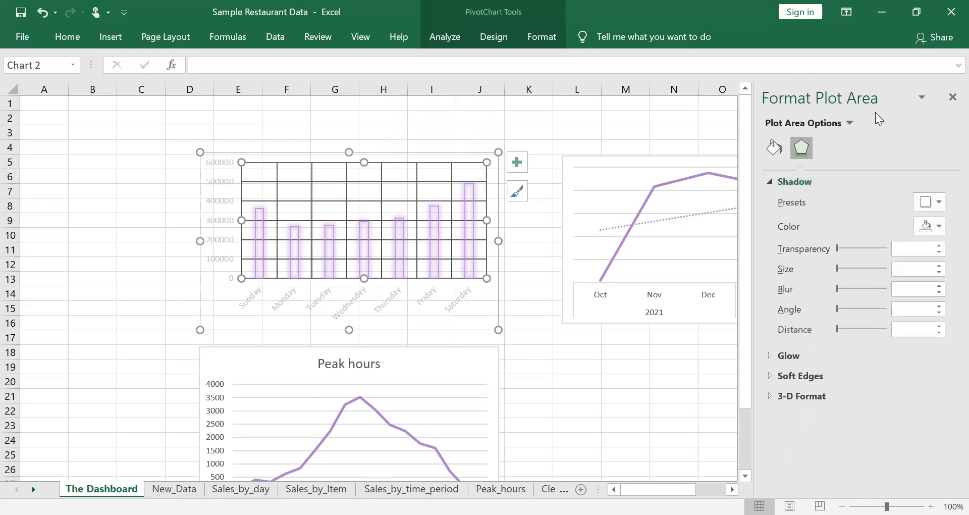
pyautogui.click(952, 97)
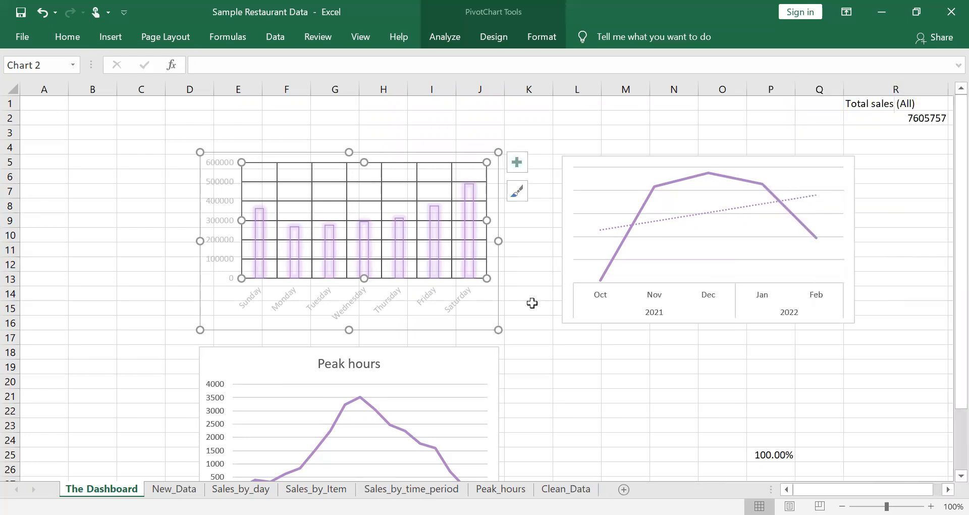
# Step: Delete the vertical value axis of the weekday column chart
pyautogui.click(529, 305)
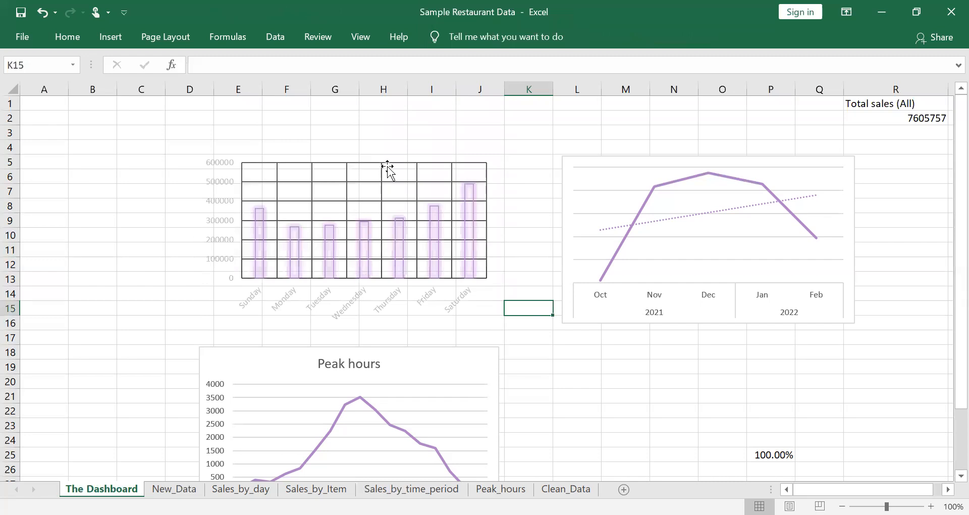
pyautogui.click(387, 167)
pyautogui.click(215, 183)
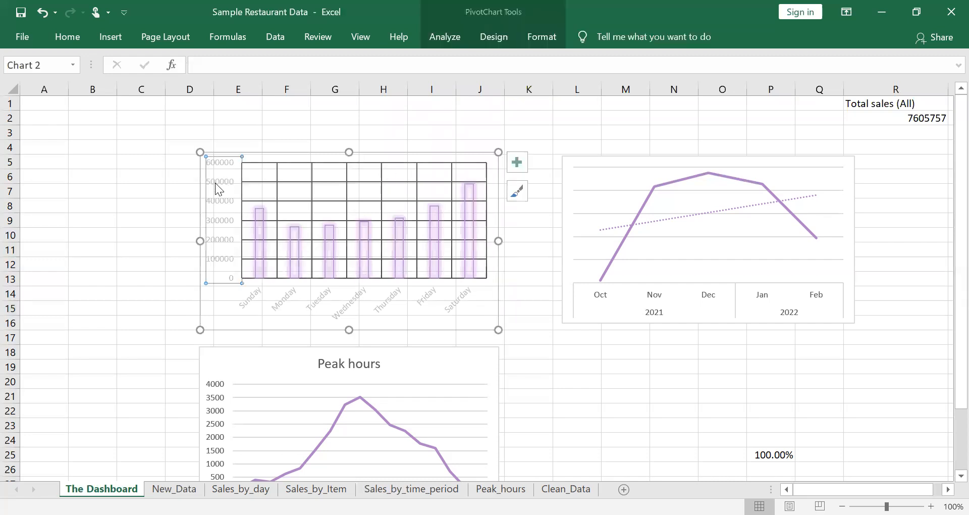
pyautogui.press('Delete')
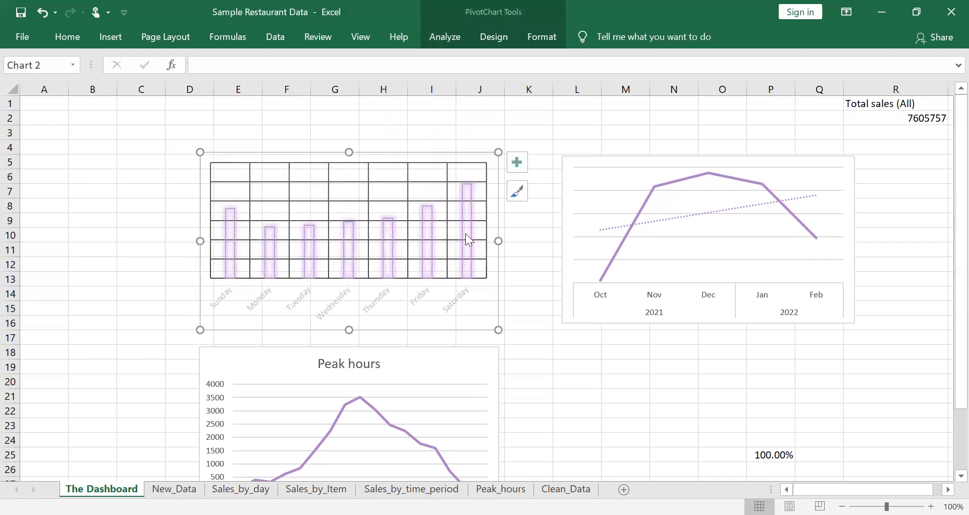
# Step: Apply a light chart style with pale purple, outlined gradient columns to the weekday column chart
pyautogui.click(511, 192)
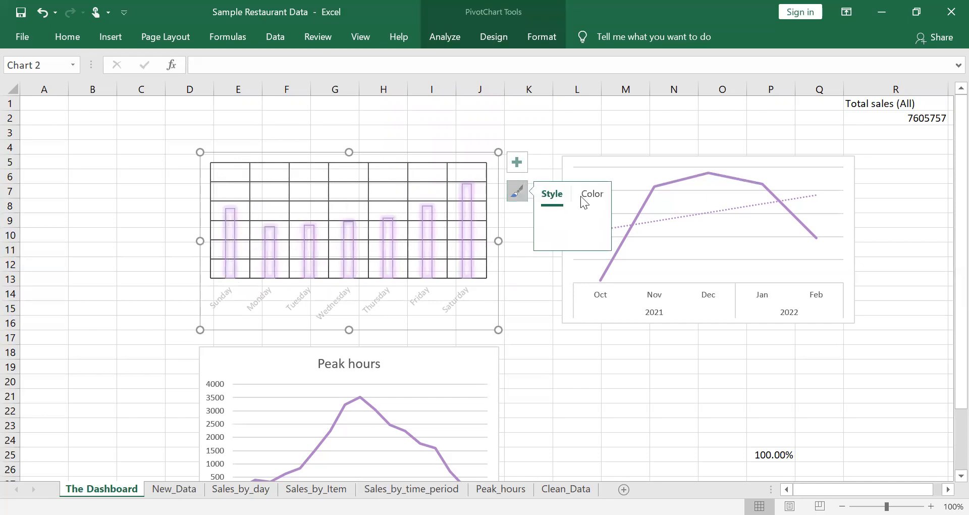
pyautogui.click(515, 198)
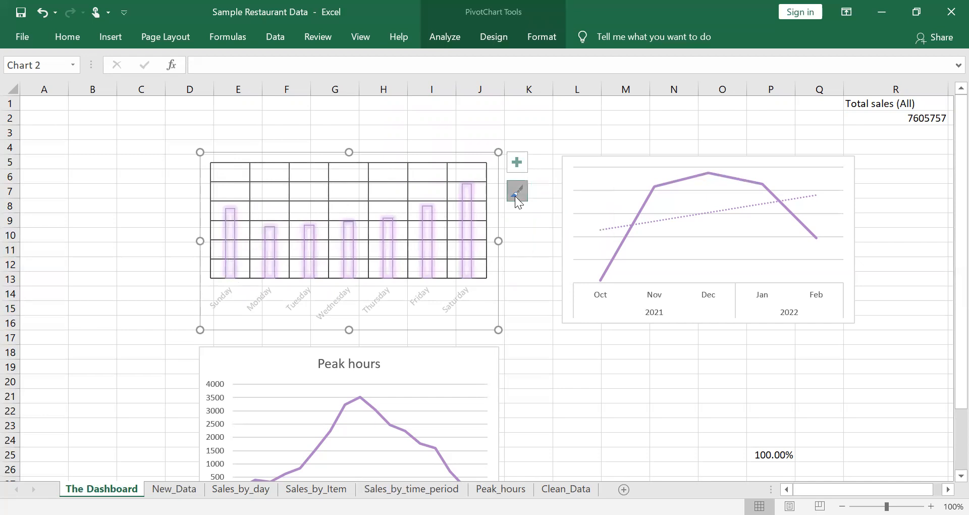
pyautogui.click(515, 197)
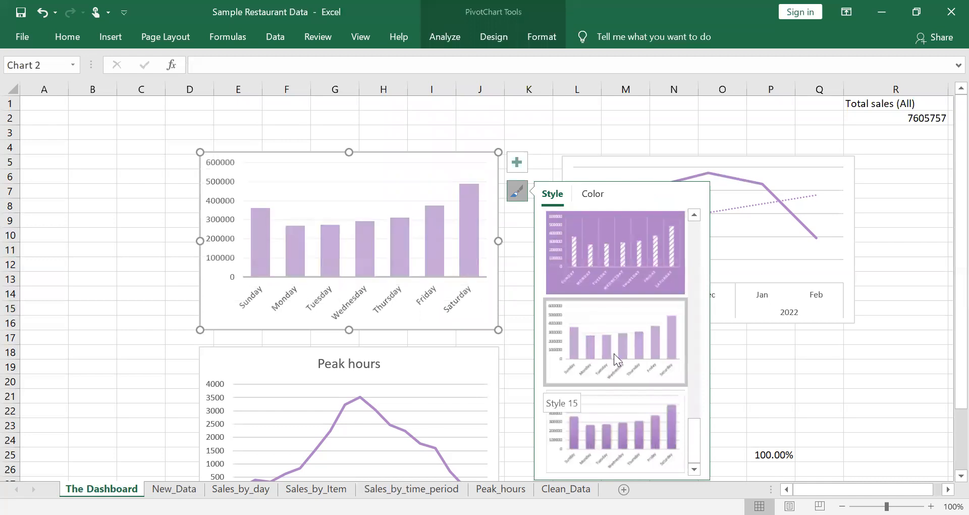
pyautogui.moveTo(697, 437); pyautogui.dragTo(697, 307)
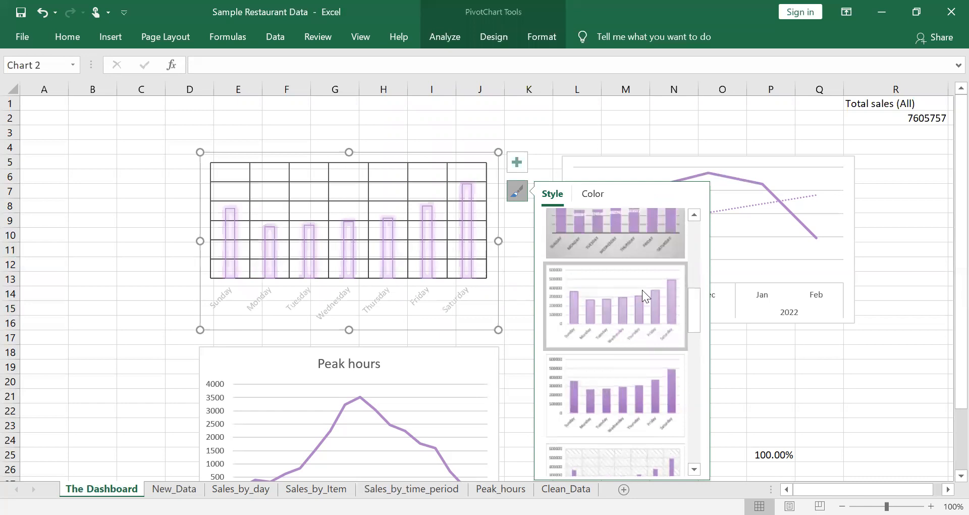
pyautogui.click(169, 265)
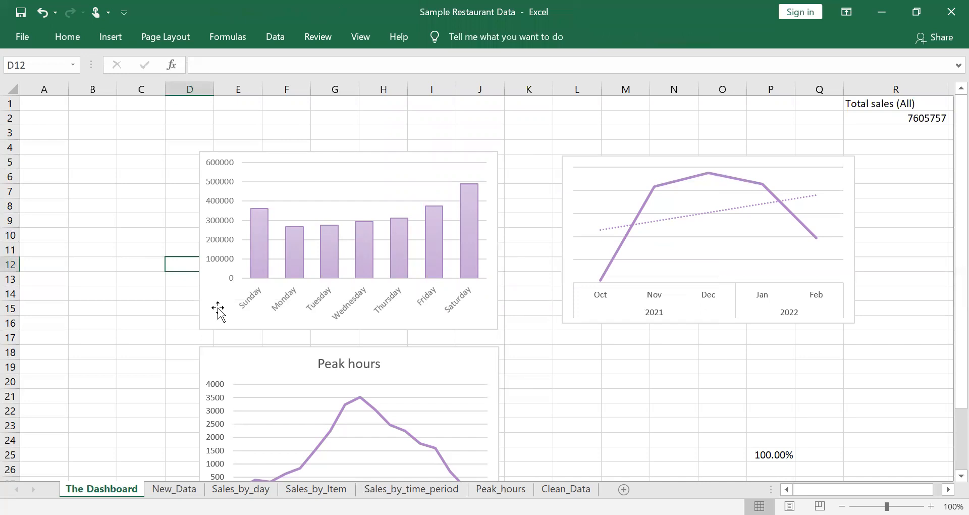
# Step: Set the plot area of the restyled weekday column chart to No Fill and No Outline
pyautogui.click(290, 172)
pyautogui.click(290, 171)
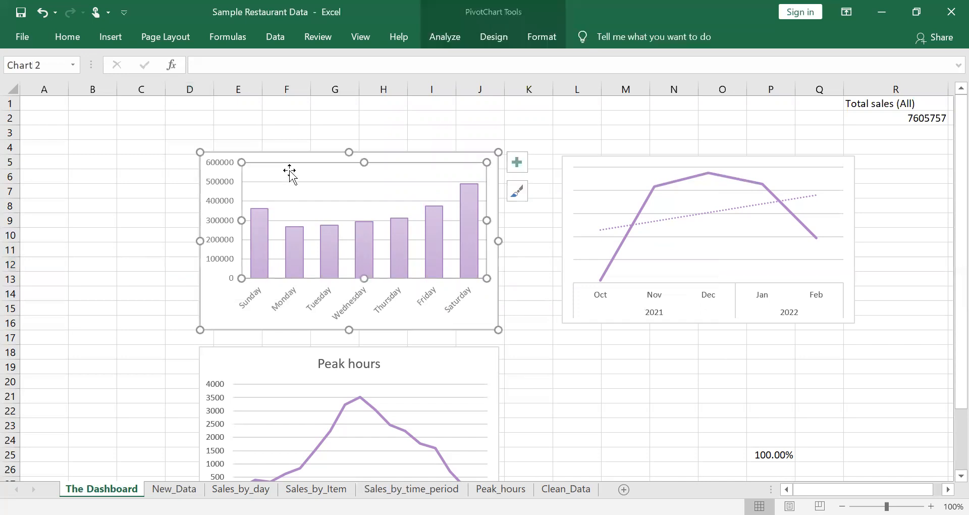
pyautogui.rightClick(290, 171)
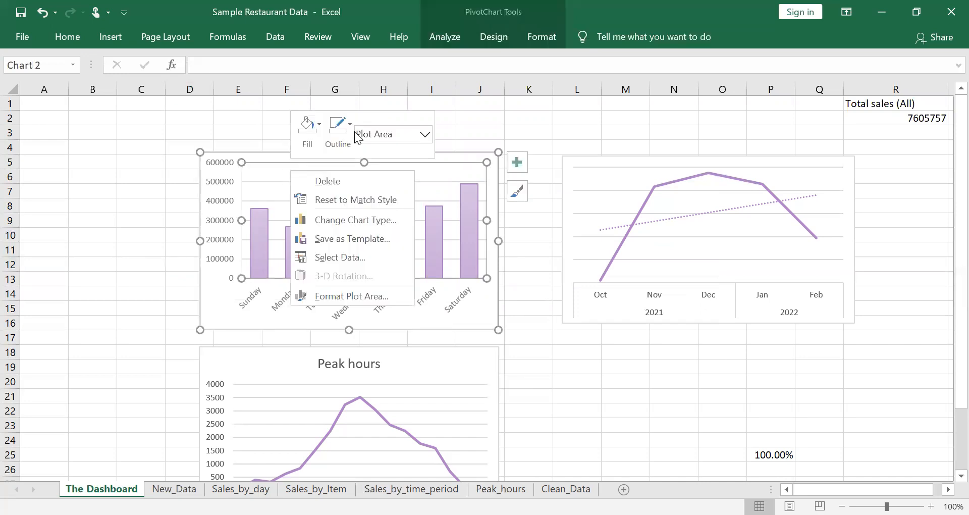
pyautogui.click(309, 136)
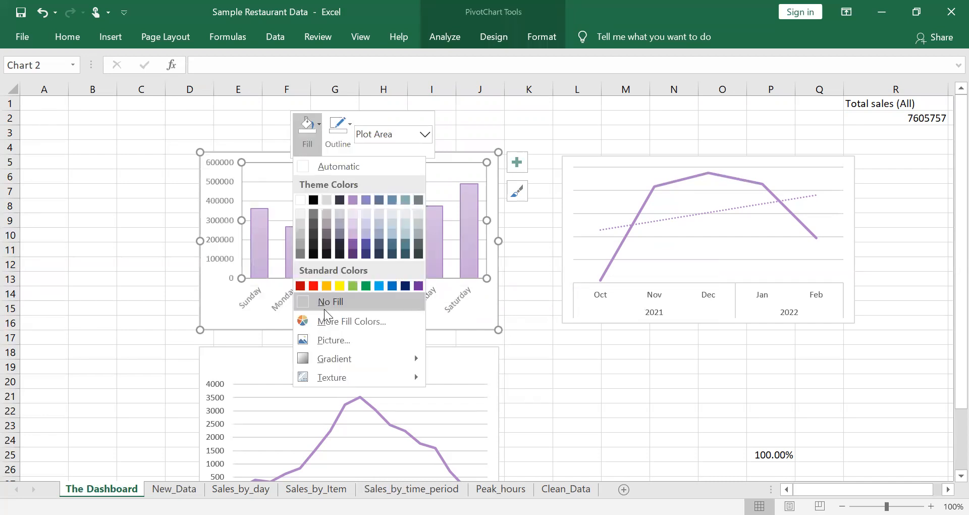
pyautogui.click(324, 307)
pyautogui.click(333, 152)
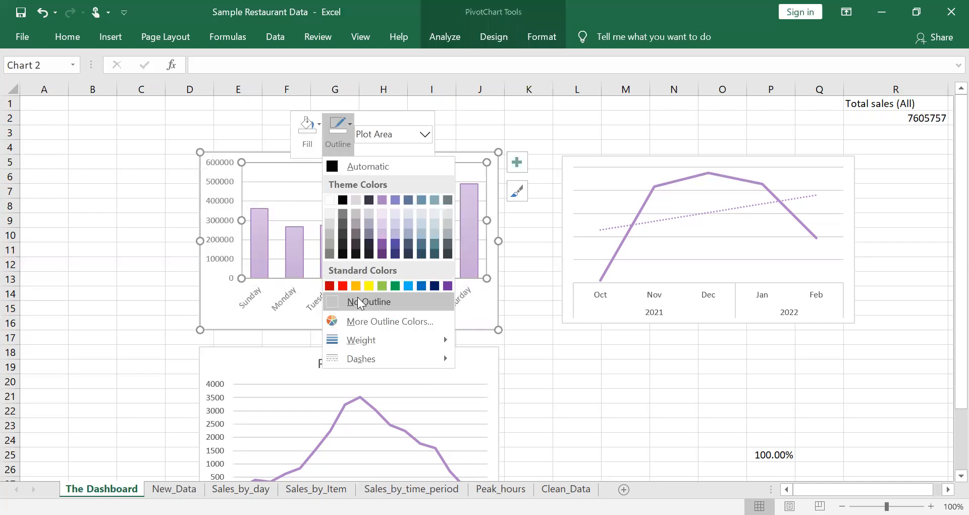
pyautogui.click(358, 299)
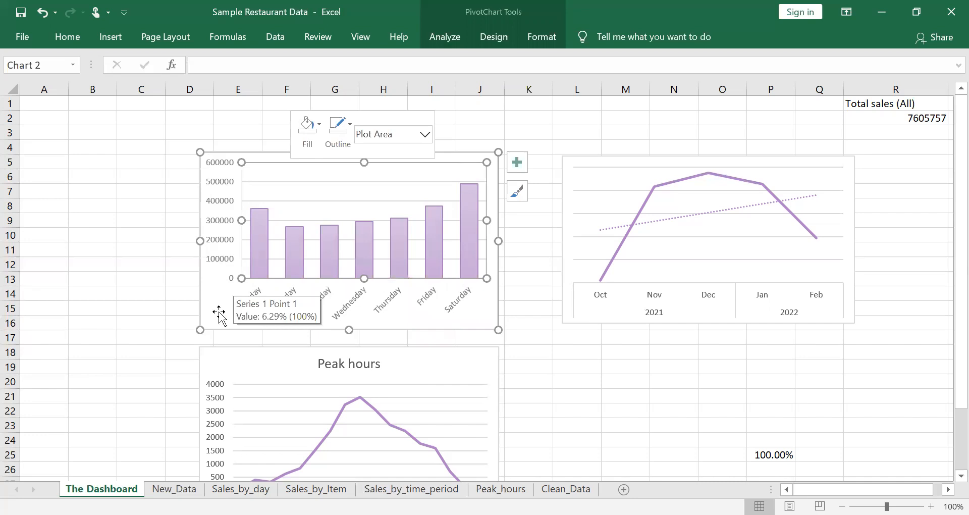
# Step: Set the chart area of the restyled weekday column chart to No Fill
pyautogui.click(260, 329)
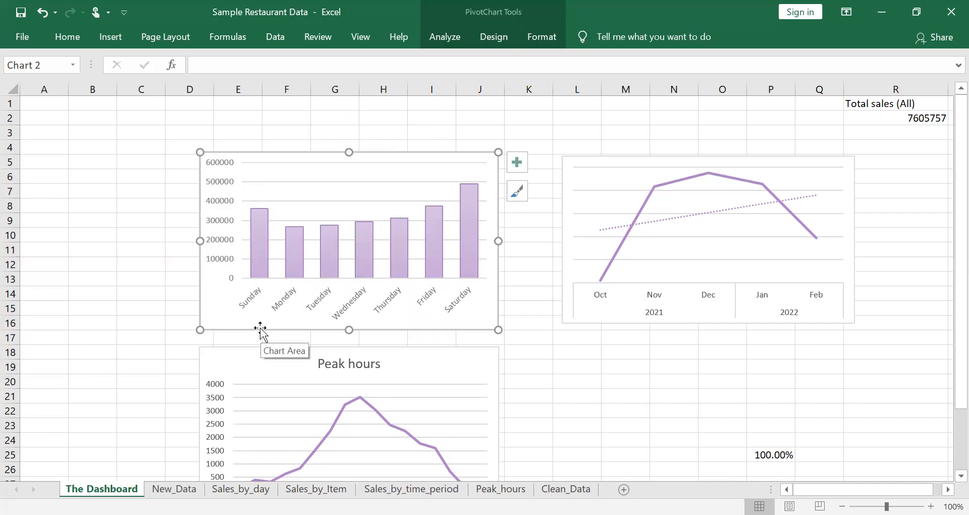
pyautogui.click(520, 36)
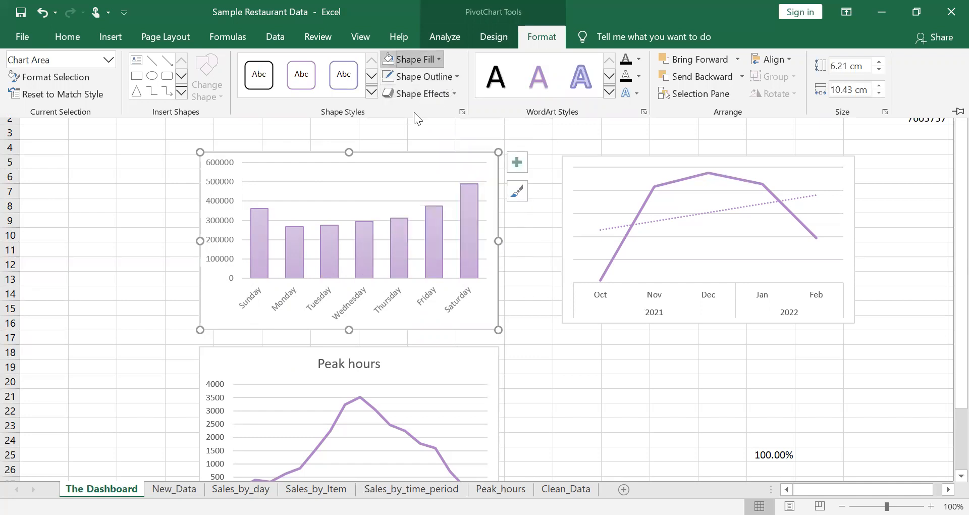
pyautogui.click(411, 59)
pyautogui.click(427, 208)
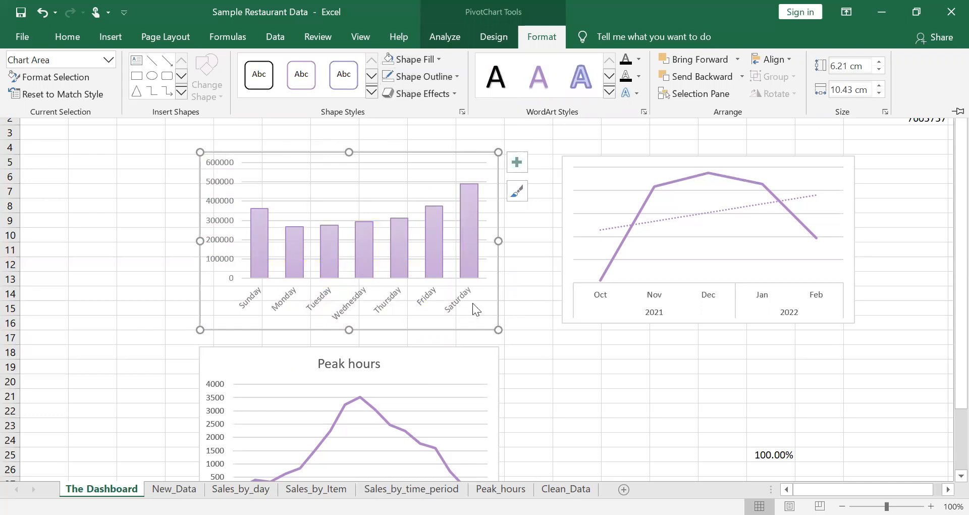
# Step: Set the chart area of the Peak hours line chart to No Fill and No Outline
pyautogui.click(221, 373)
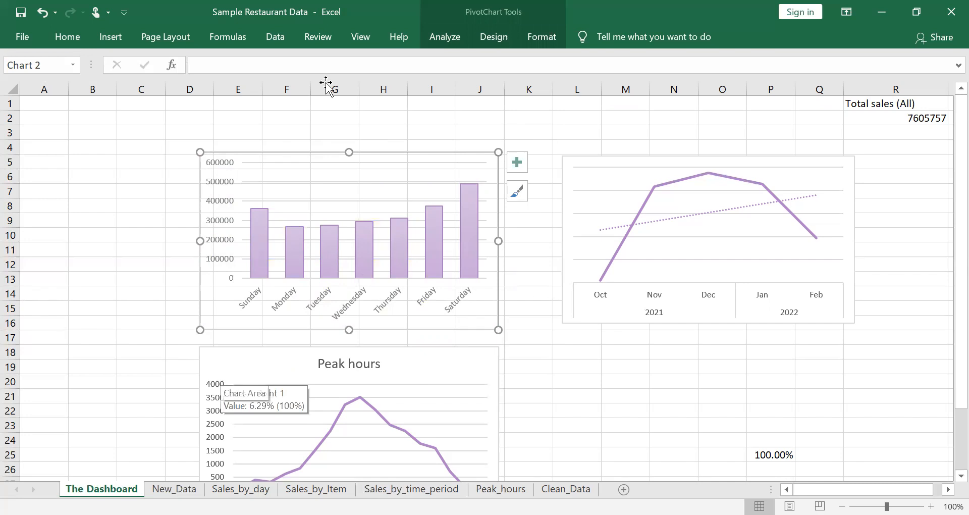
pyautogui.click(538, 38)
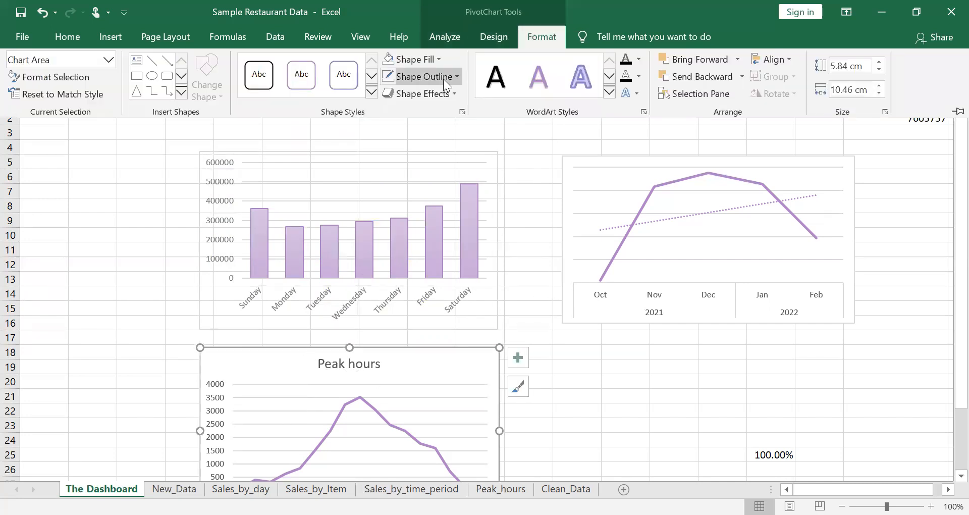
pyautogui.click(399, 233)
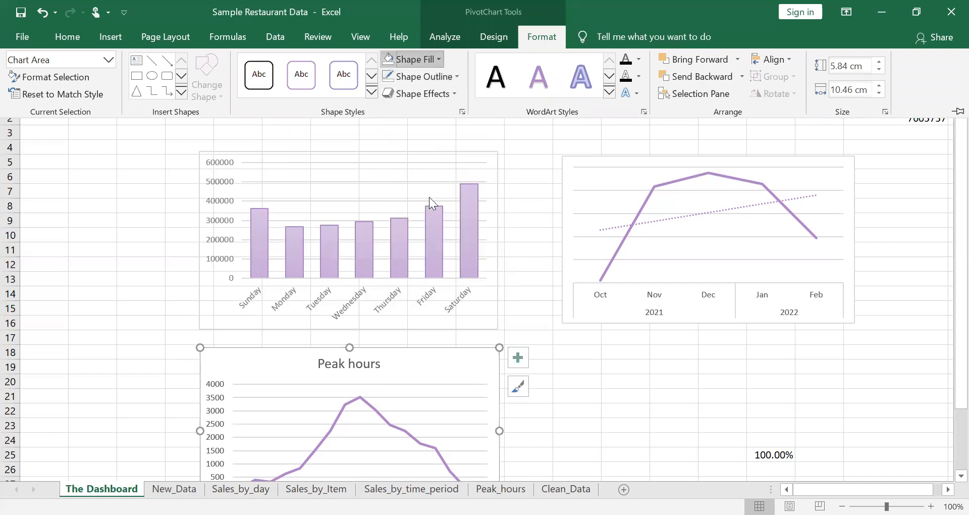
pyautogui.click(428, 213)
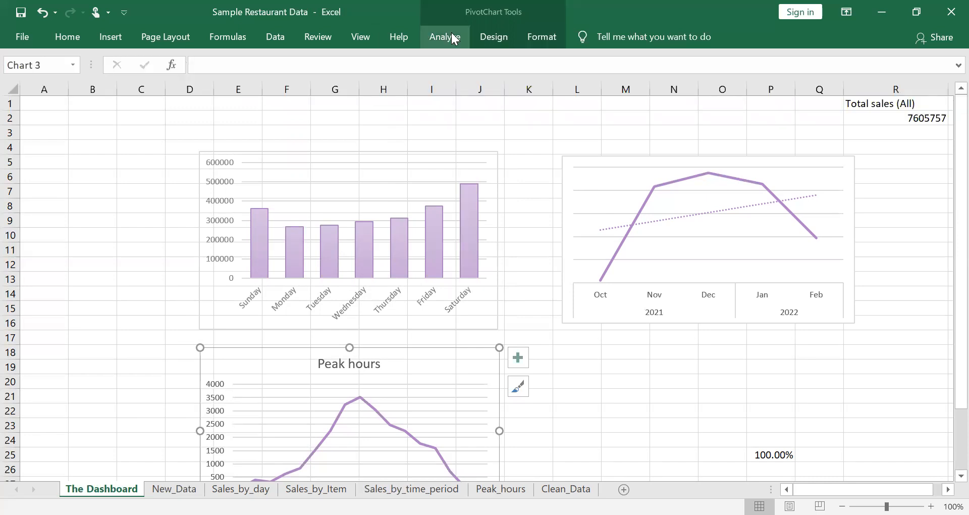
pyautogui.click(532, 38)
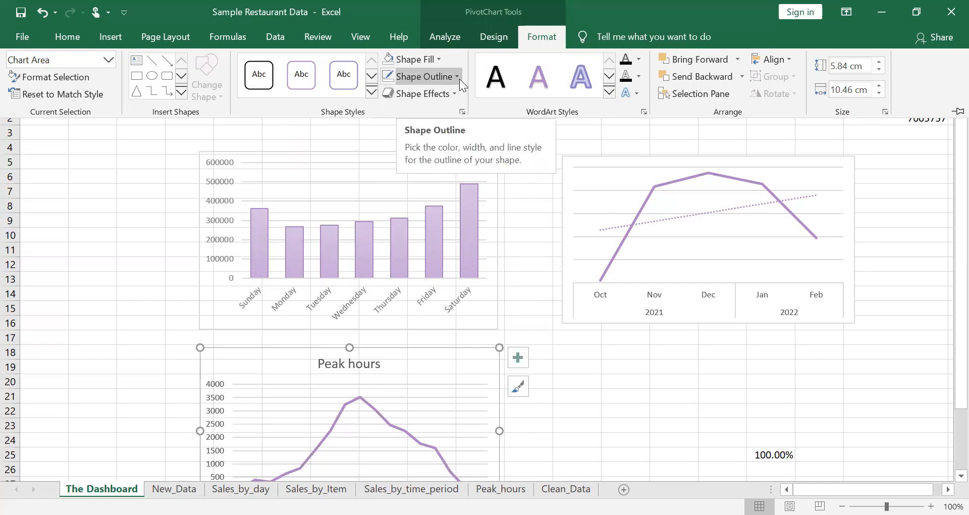
pyautogui.click(435, 231)
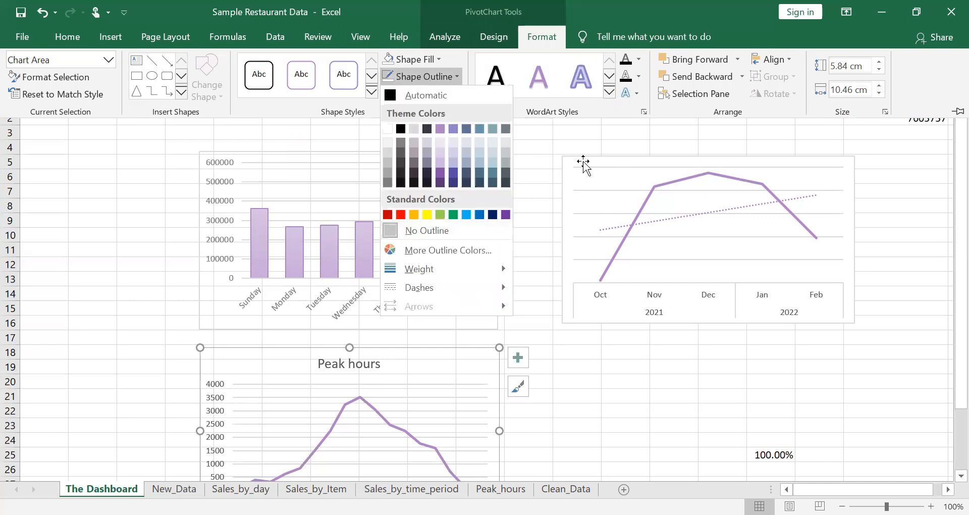
# Step: Set the chart area of the monthly line chart with the dotted trendline to No Fill and No Outline
pyautogui.click(567, 302)
pyautogui.click(567, 302)
pyautogui.click(541, 36)
pyautogui.click(438, 59)
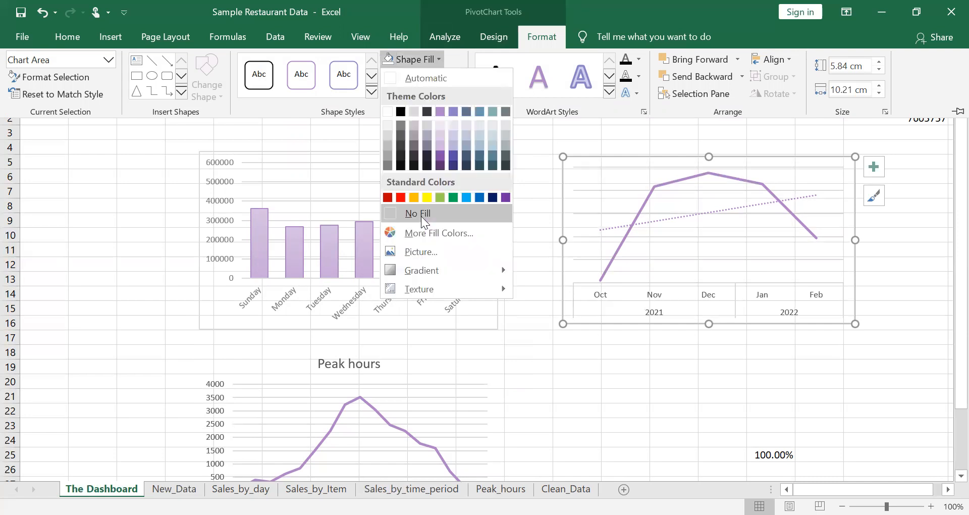
pyautogui.click(421, 216)
pyautogui.click(453, 89)
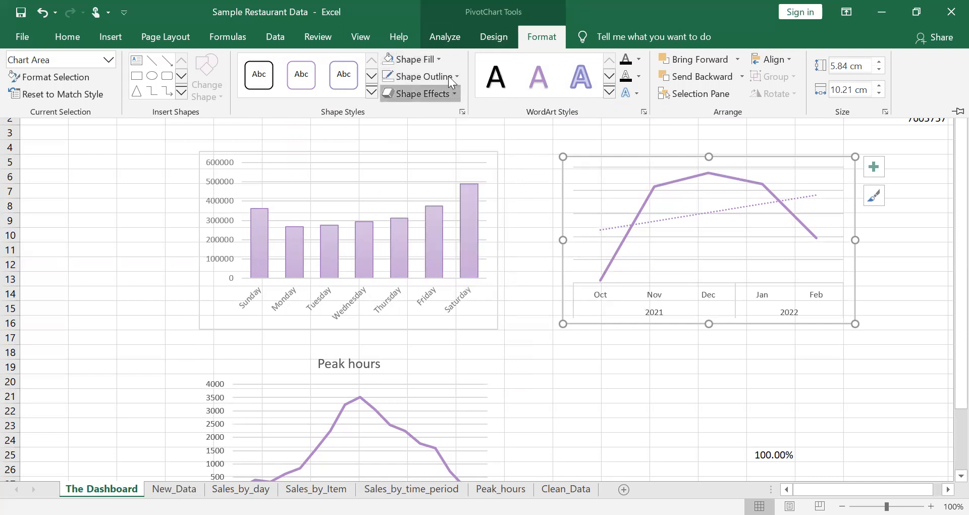
pyautogui.click(451, 77)
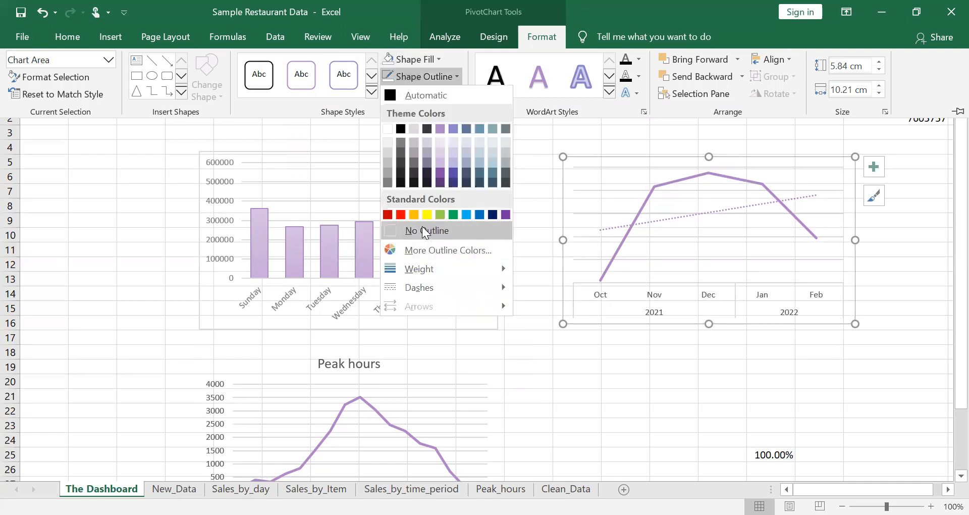
pyautogui.click(422, 227)
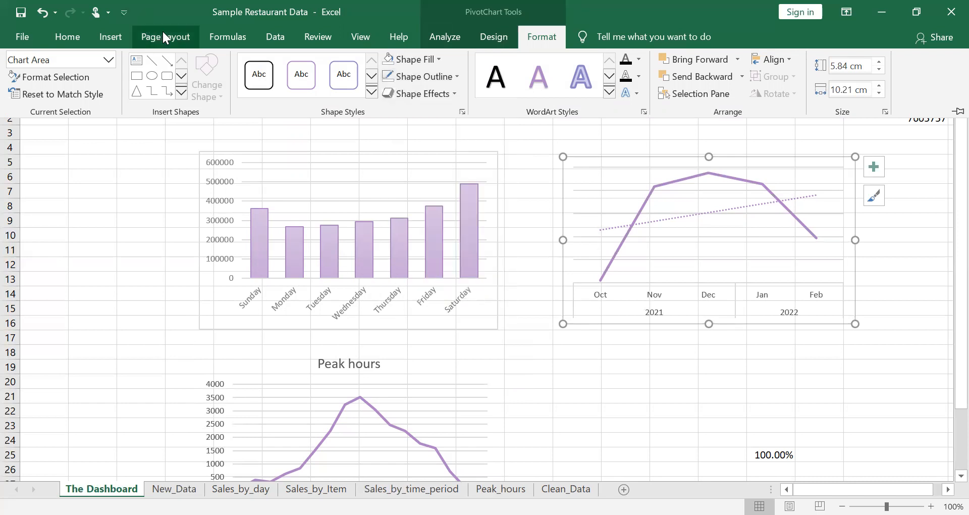
# Step: Hide the cell gridlines on The Dashboard sheet
pyautogui.click(164, 35)
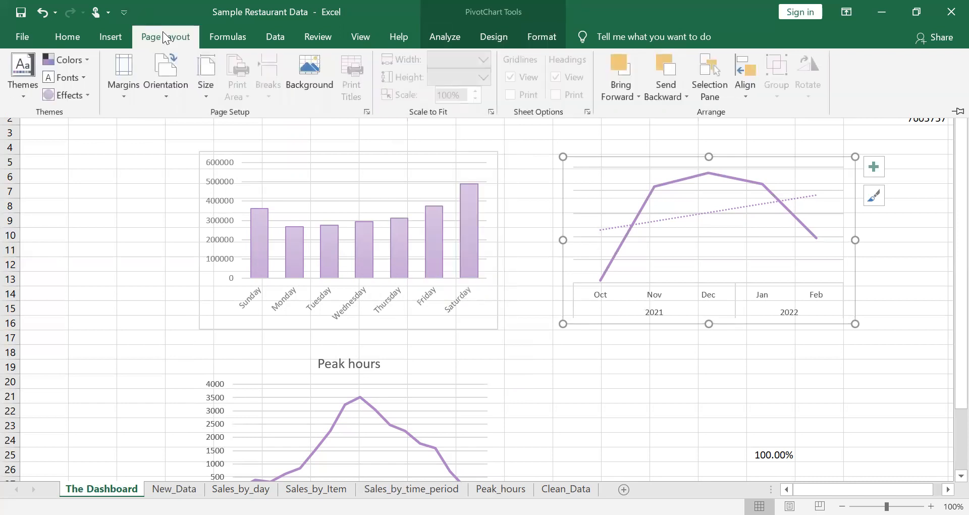
pyautogui.click(368, 44)
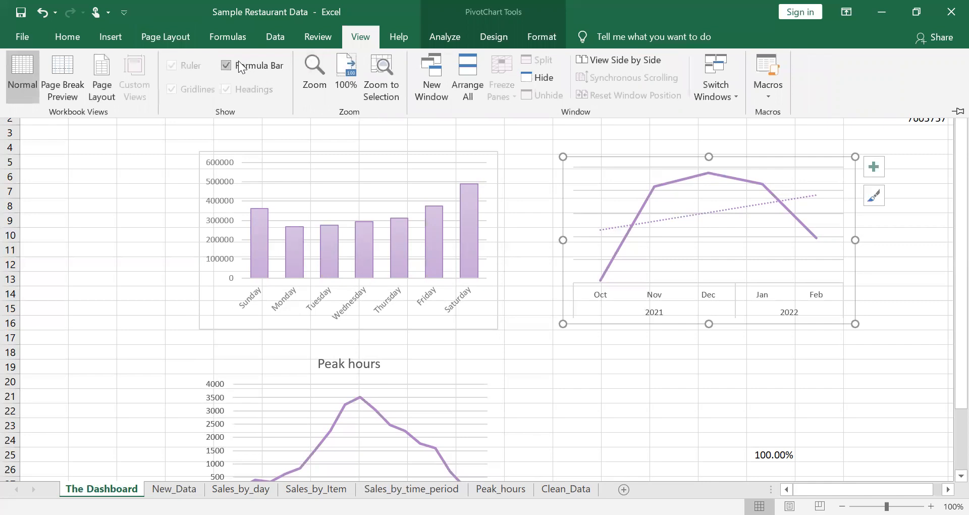
pyautogui.click(179, 164)
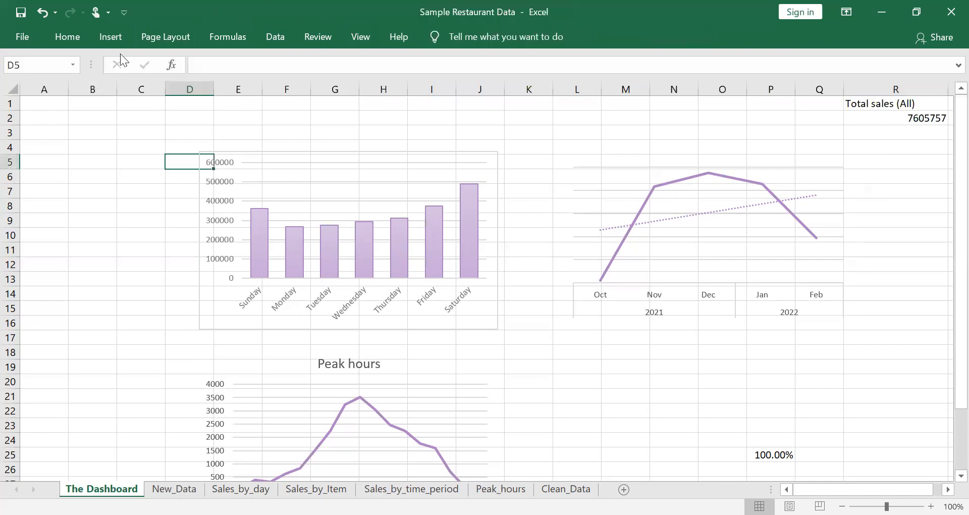
pyautogui.click(362, 40)
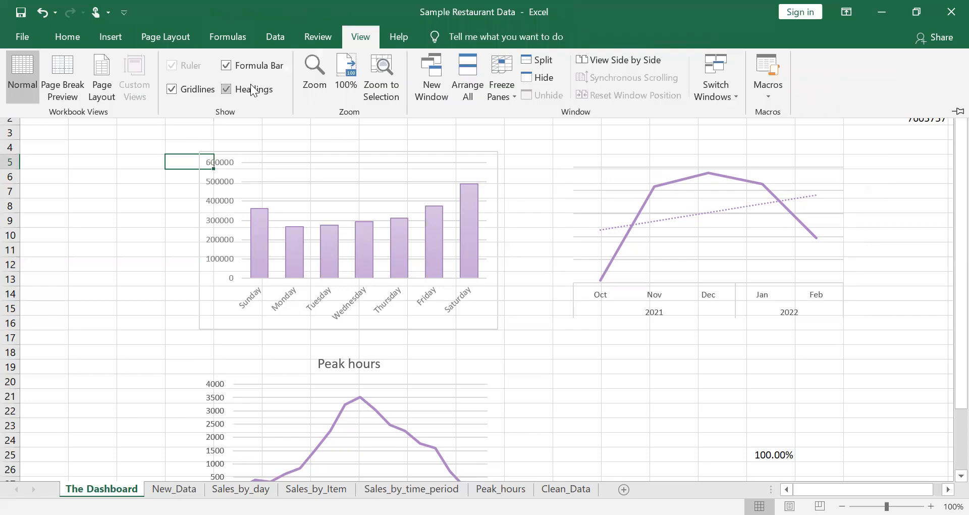
pyautogui.click(198, 87)
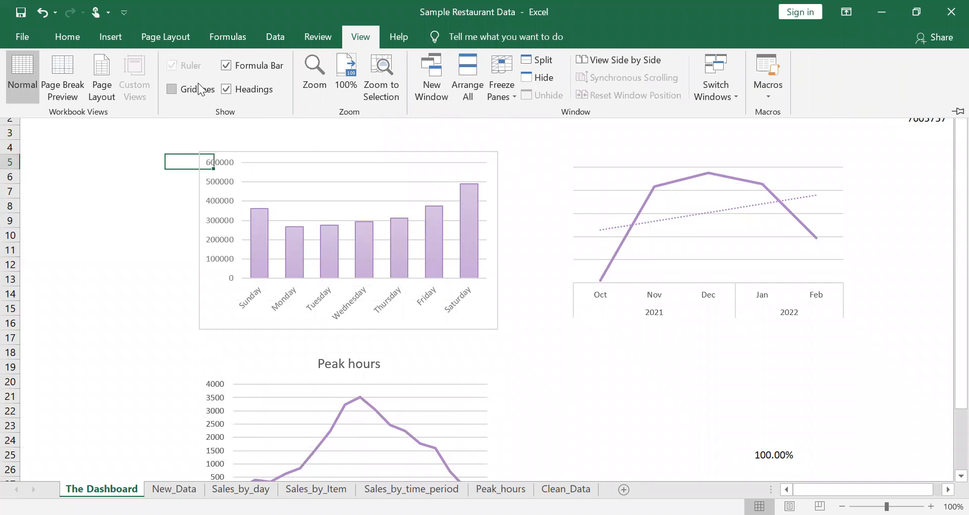
# Step: Hide the row and column headings on The Dashboard sheet
pyautogui.click(231, 86)
pyautogui.click(231, 86)
pyautogui.click(232, 87)
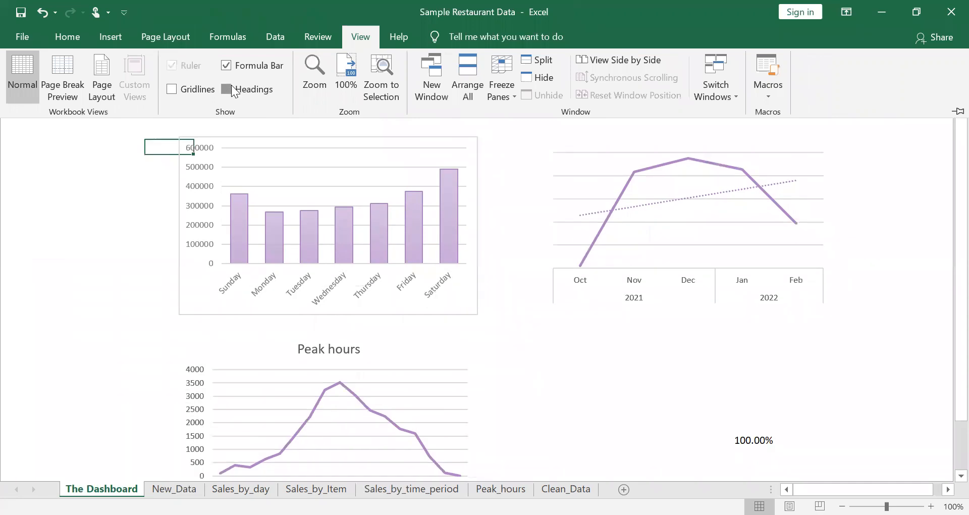
pyautogui.click(222, 87)
pyautogui.click(222, 87)
# Step: Move the monthly line chart slightly up and towards the weekday column chart
pyautogui.click(145, 215)
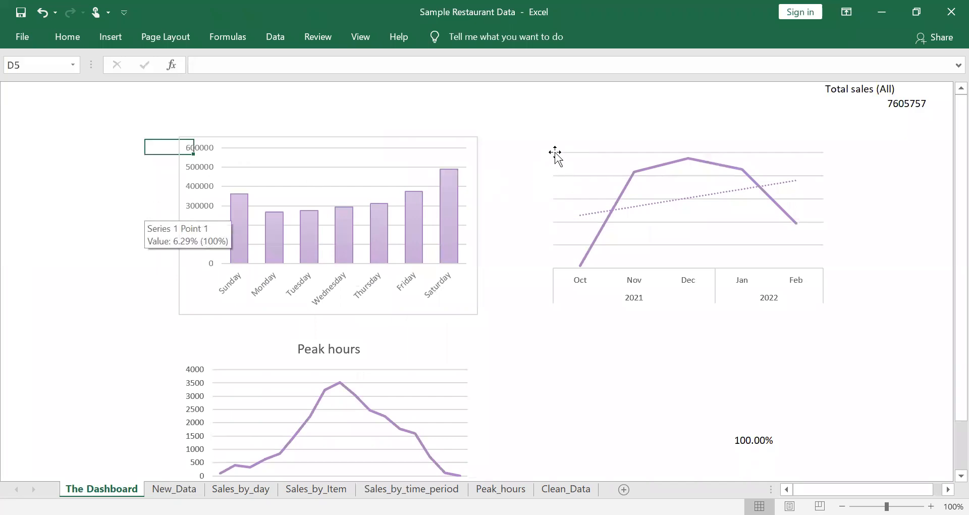
pyautogui.click(547, 147)
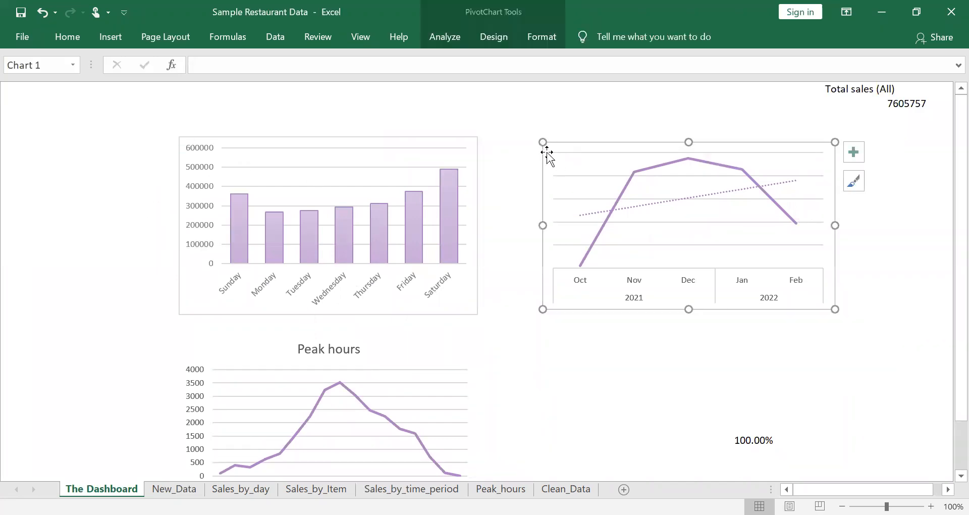
pyautogui.moveTo(547, 152); pyautogui.dragTo(537, 145)
# Step: Set the chart area of the weekday column chart to No Outline
pyautogui.click(448, 307)
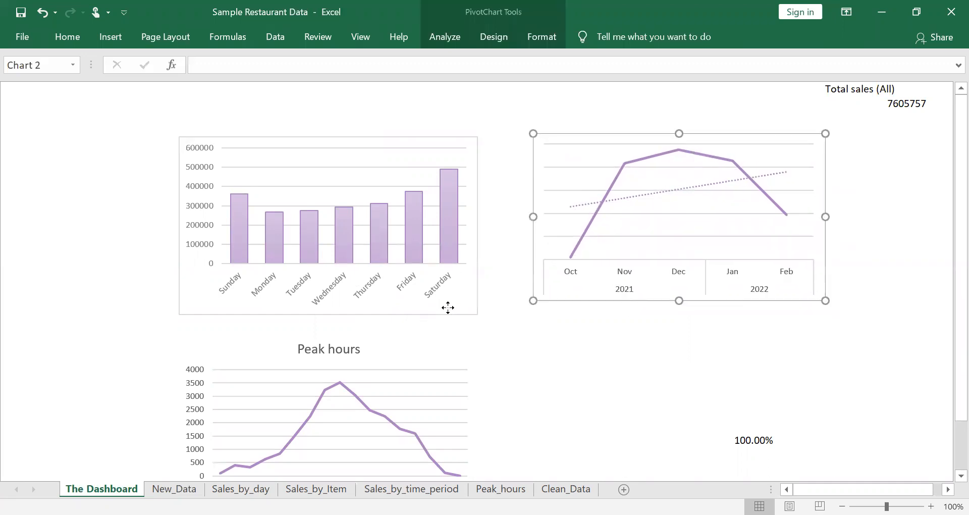
pyautogui.click(536, 45)
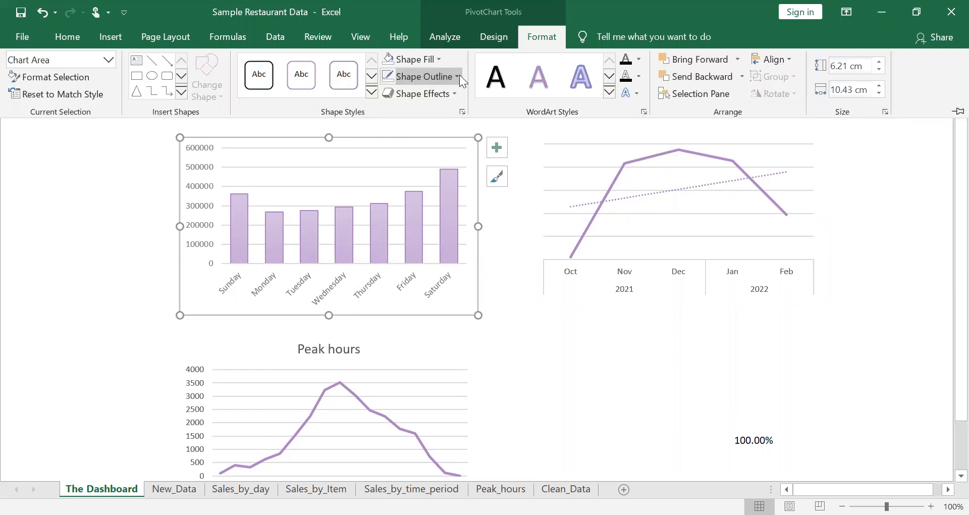
pyautogui.click(421, 233)
pyautogui.click(39, 304)
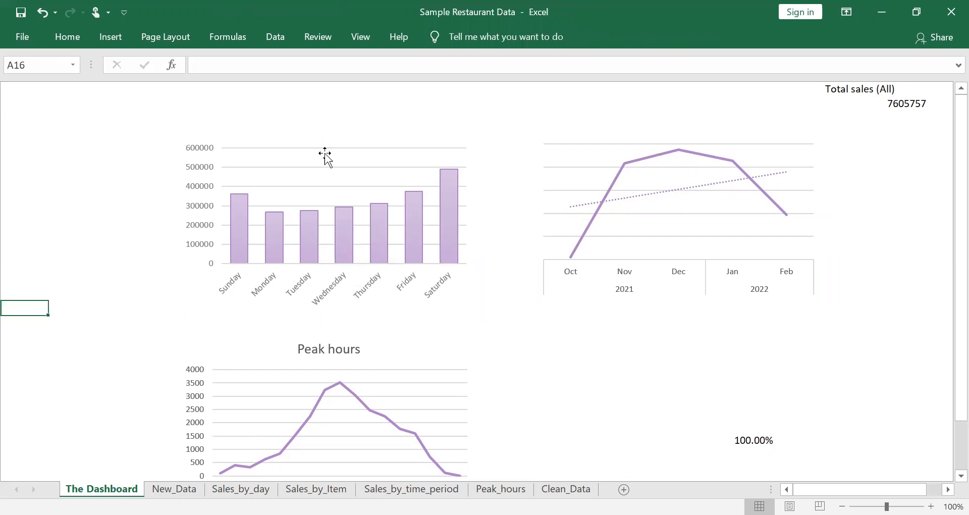
# Step: Delete the vertical value axes of the weekday column chart and the Peak hours line chart
pyautogui.moveTo(372, 214)
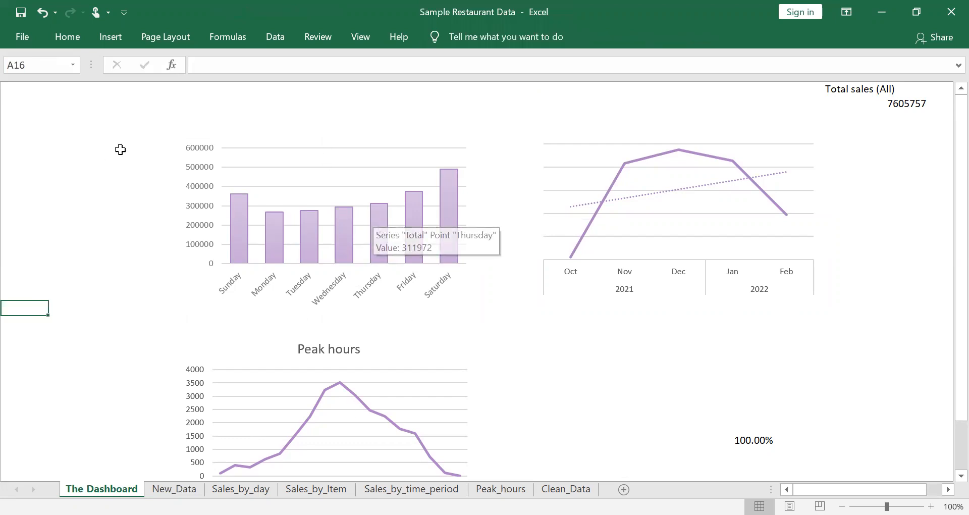
pyautogui.click(193, 171)
pyautogui.press('Delete')
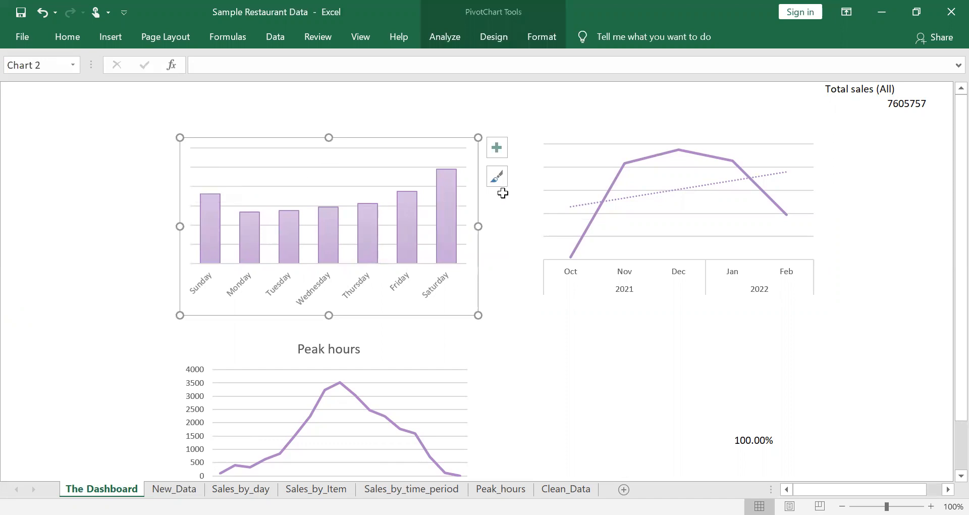
pyautogui.click(432, 382)
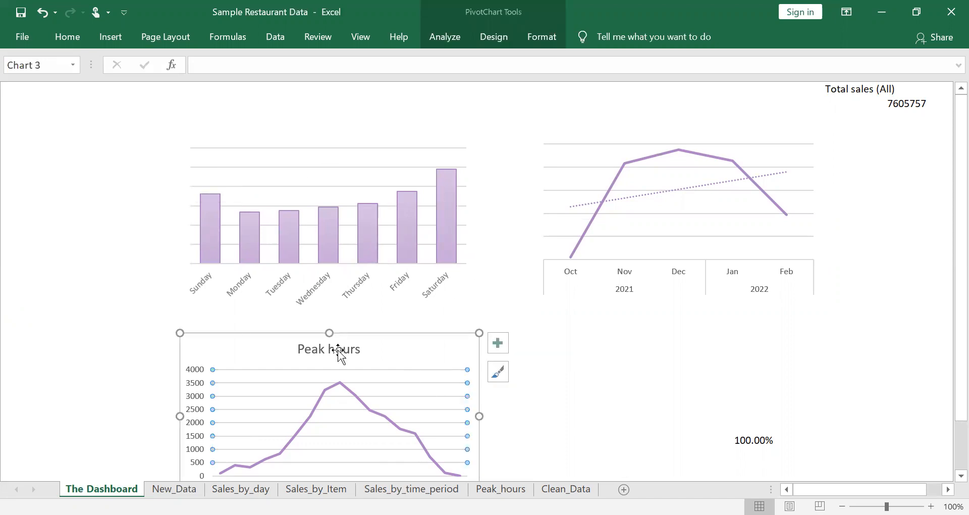
pyautogui.click(192, 399)
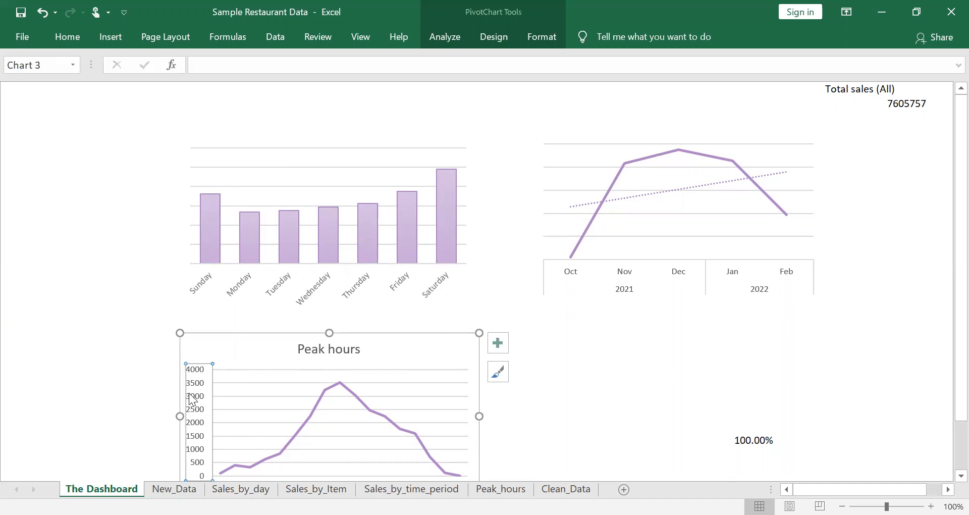
pyautogui.press('Delete')
# Step: Try deleting the horizontal gridlines of the Peak hours chart and undo the deletion
pyautogui.click(238, 386)
pyautogui.click(237, 403)
pyautogui.press('Delete')
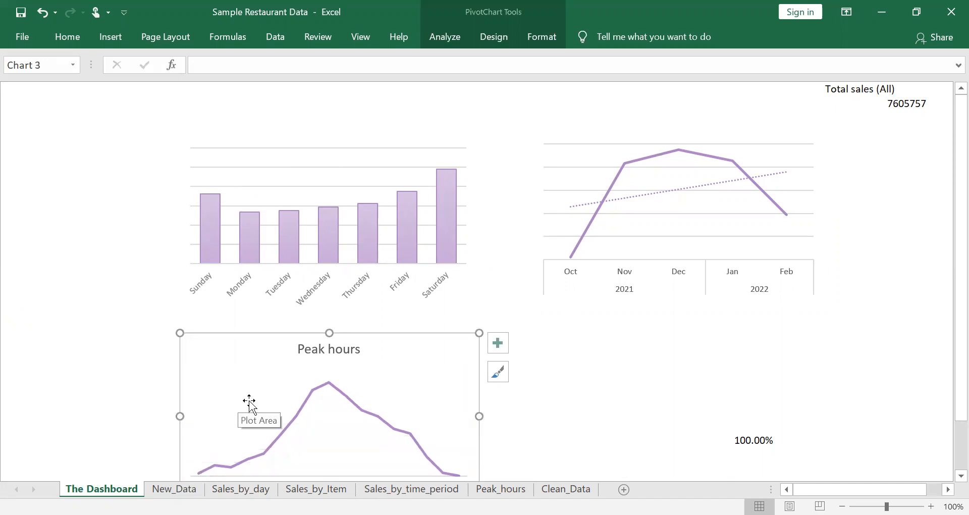
pyautogui.hotkey('ctrl', 'z')
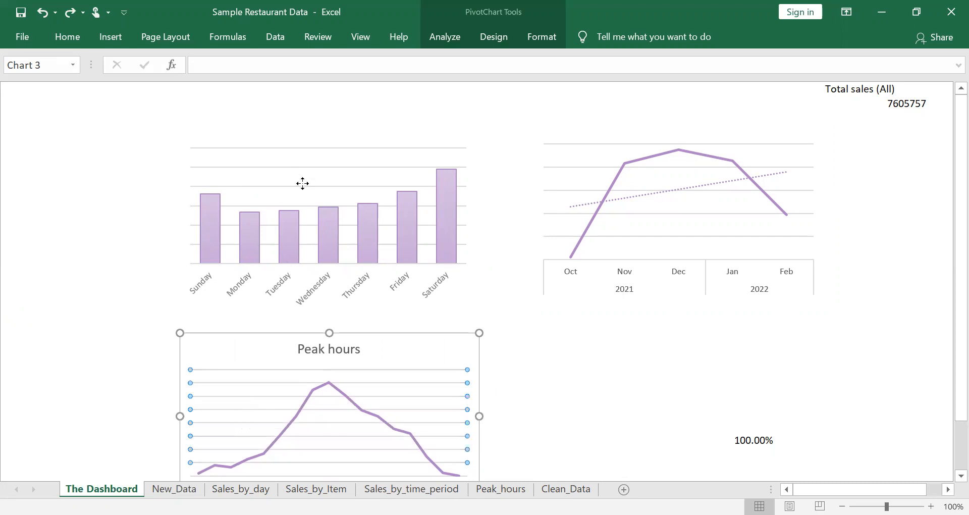
# Step: Delete the major horizontal gridlines of the weekday column chart
pyautogui.click(302, 183)
pyautogui.doubleClick(303, 185)
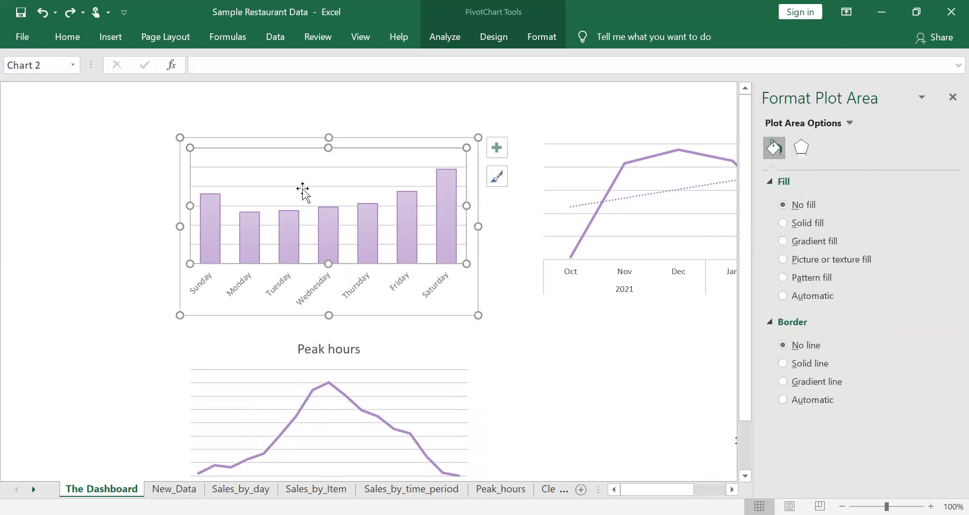
pyautogui.click(313, 172)
pyautogui.press('Delete')
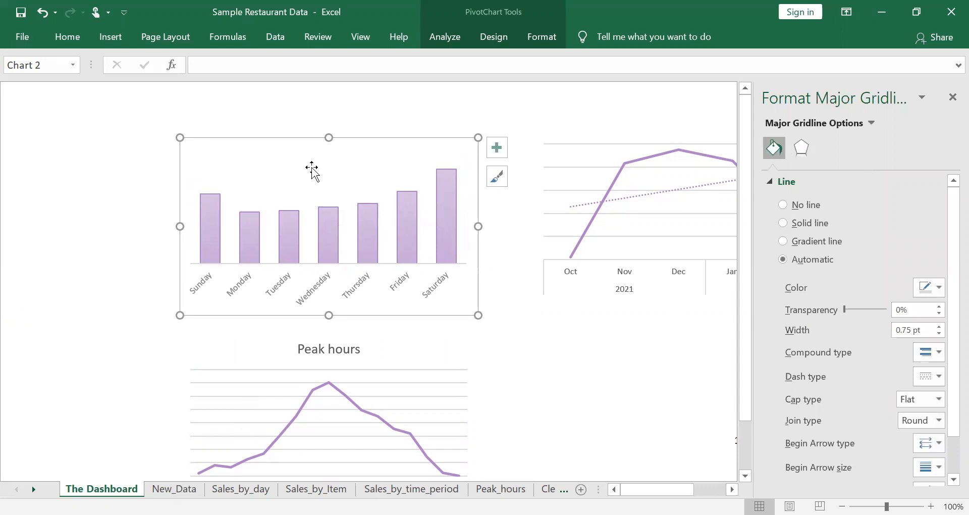
# Step: Delete the major horizontal gridlines of the monthly line chart
pyautogui.click(676, 233)
pyautogui.click(676, 236)
pyautogui.press('Delete')
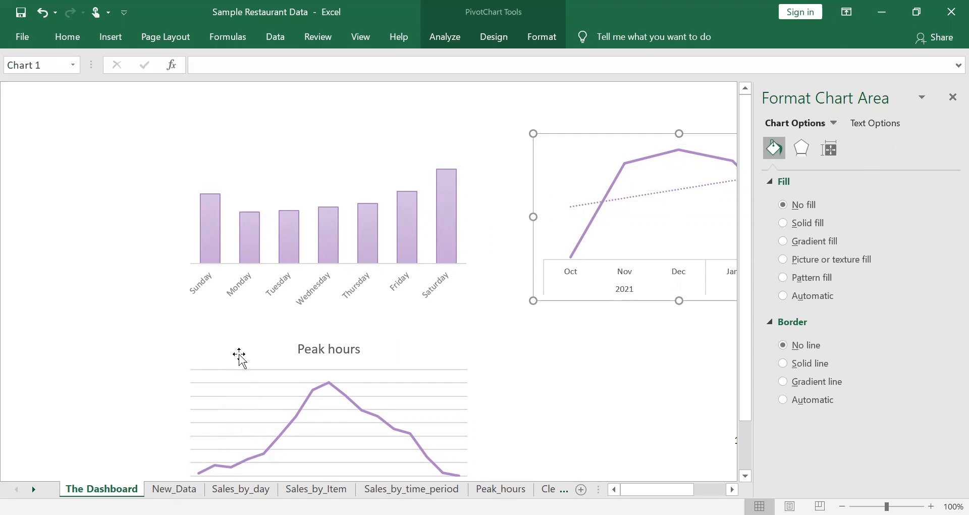
# Step: Delete the horizontal gridlines of the Peak hours line chart and close the chart formatting pane
pyautogui.click(239, 354)
pyautogui.scroll(-1, 239, 354)
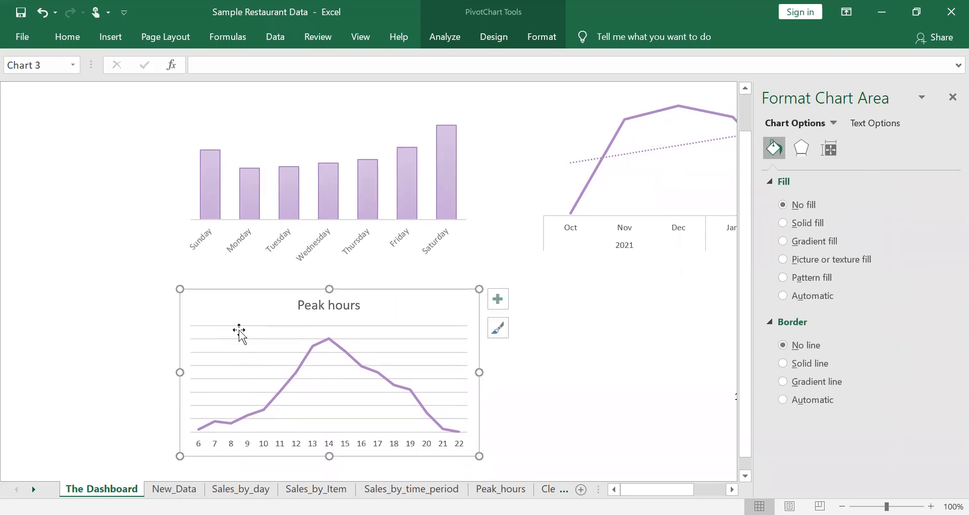
pyautogui.click(239, 325)
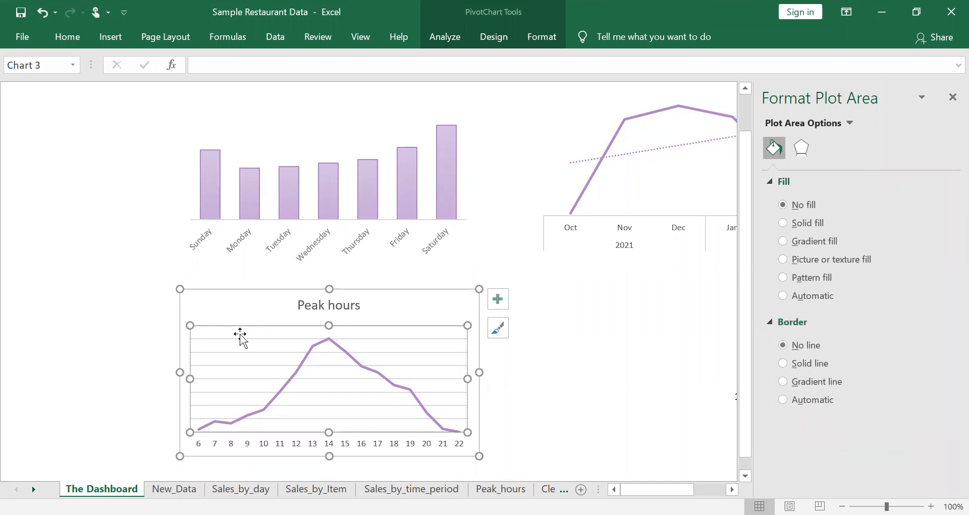
pyautogui.click(240, 339)
pyautogui.press('Delete')
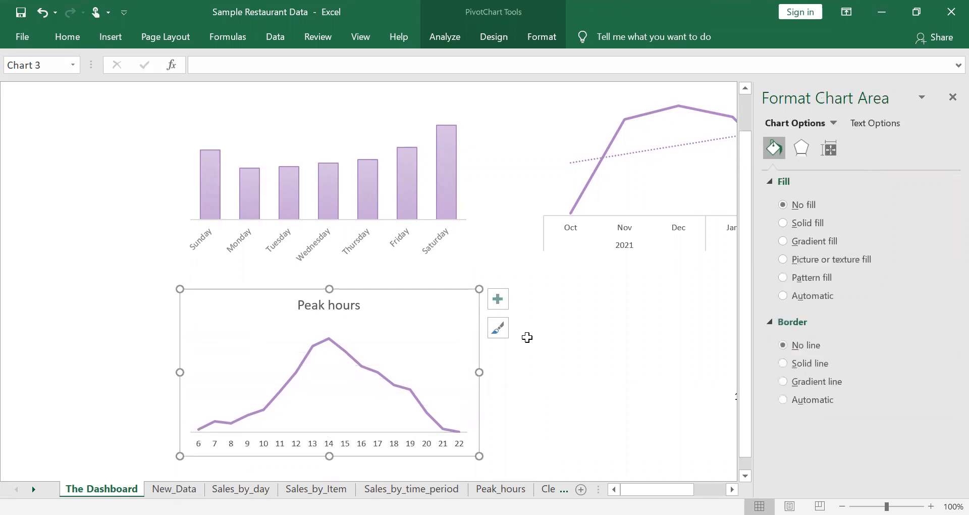
pyautogui.click(952, 97)
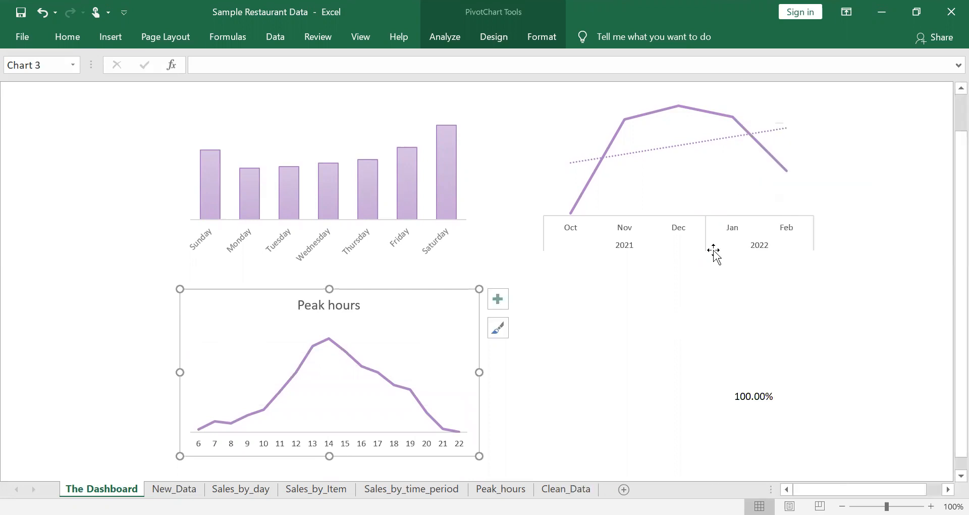
pyautogui.moveTo(686, 342)
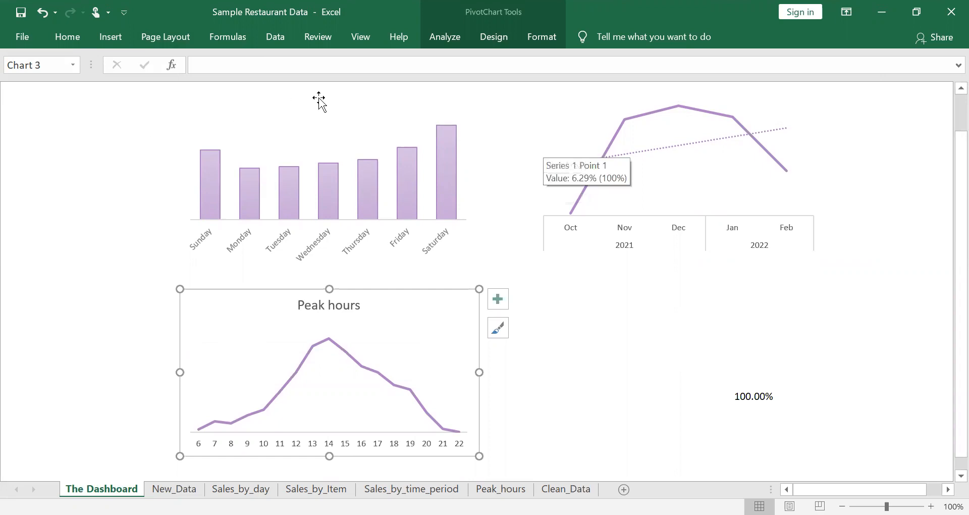
# Step: Select the weekday column chart and keep the ribbon permanently expanded
pyautogui.click(369, 107)
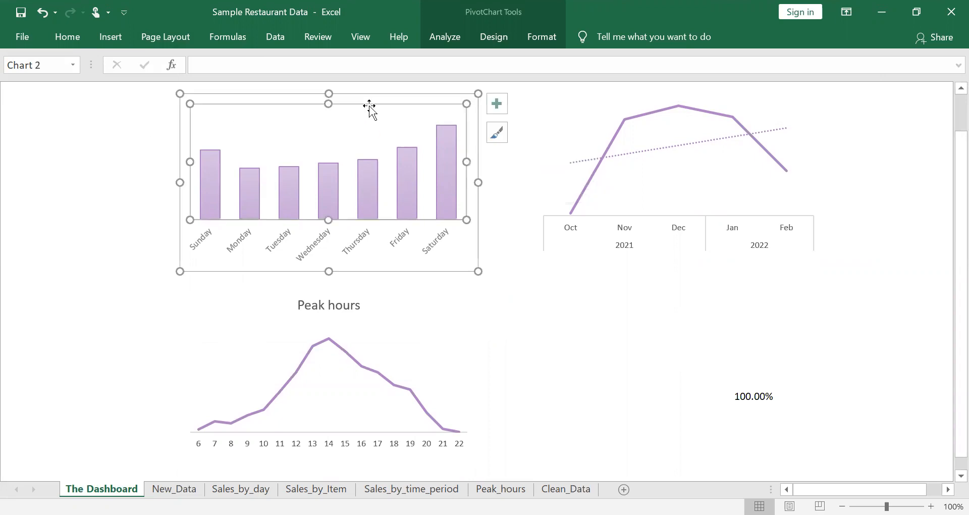
pyautogui.click(393, 100)
pyautogui.click(84, 37)
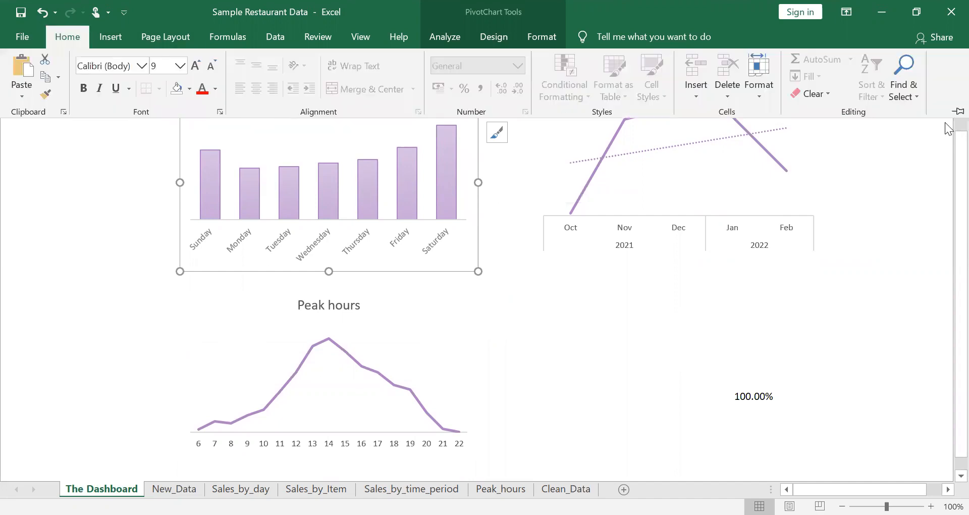
pyautogui.click(957, 111)
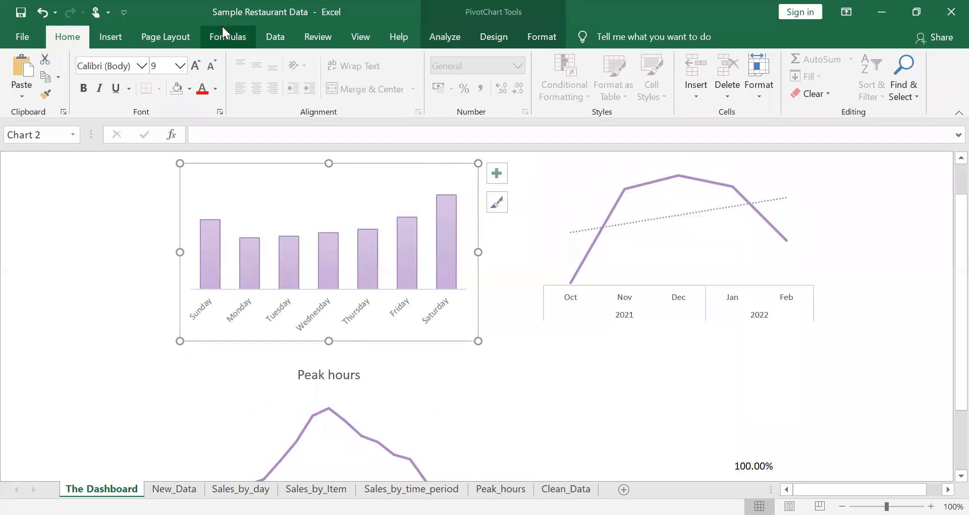
# Step: Insert a slicer for the Items field from the weekday column chart and place it to the left of that chart
pyautogui.click(265, 36)
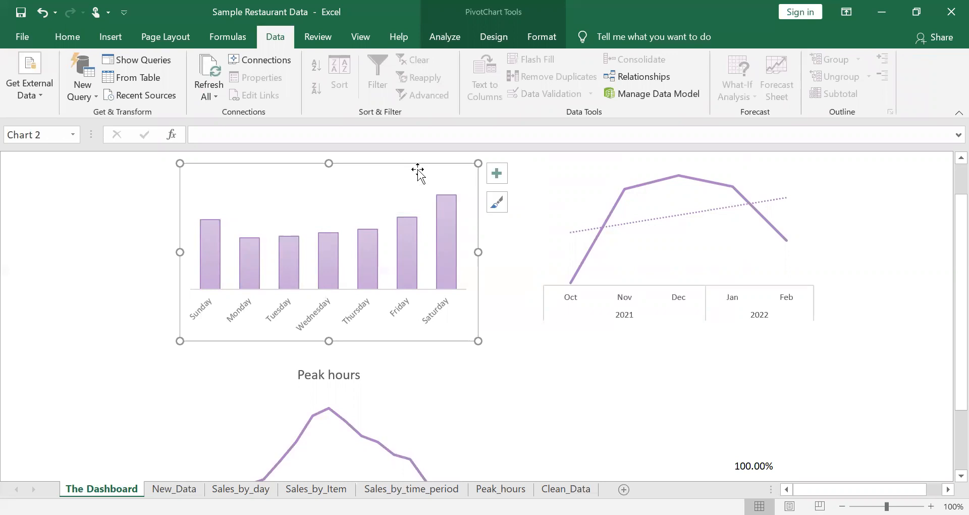
pyautogui.click(49, 212)
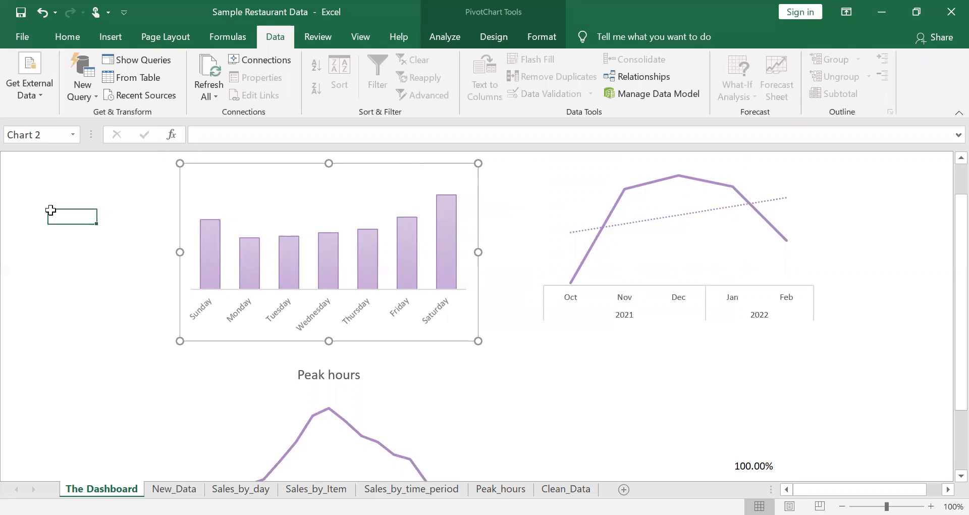
pyautogui.click(195, 182)
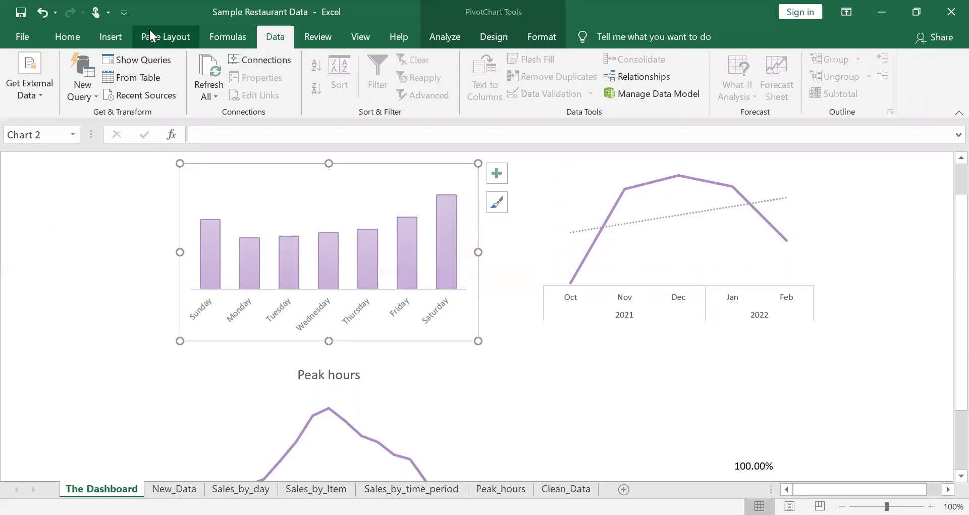
pyautogui.click(110, 36)
pyautogui.click(690, 68)
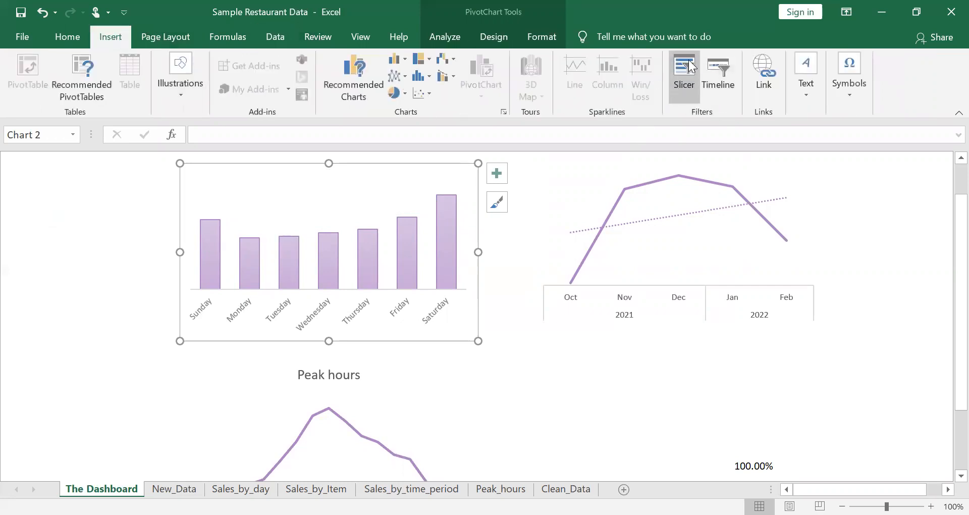
pyautogui.click(418, 181)
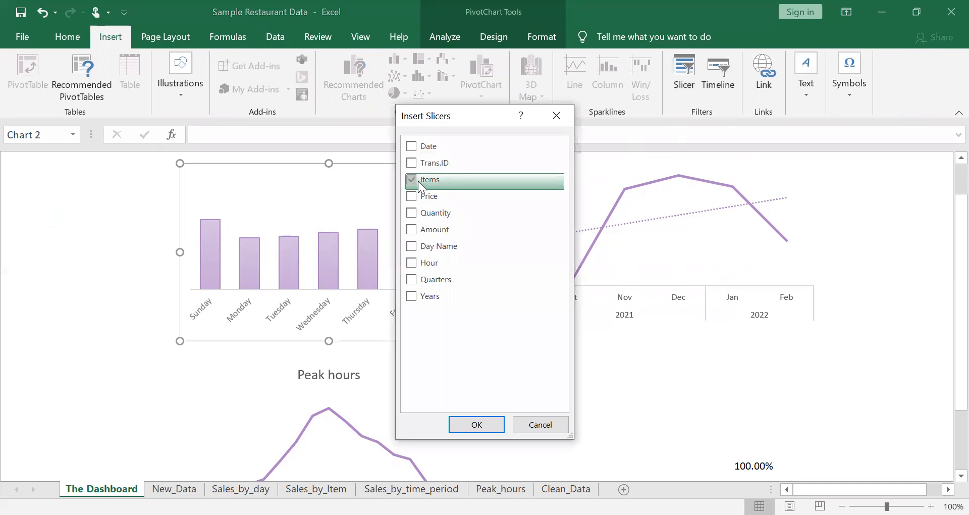
pyautogui.click(475, 424)
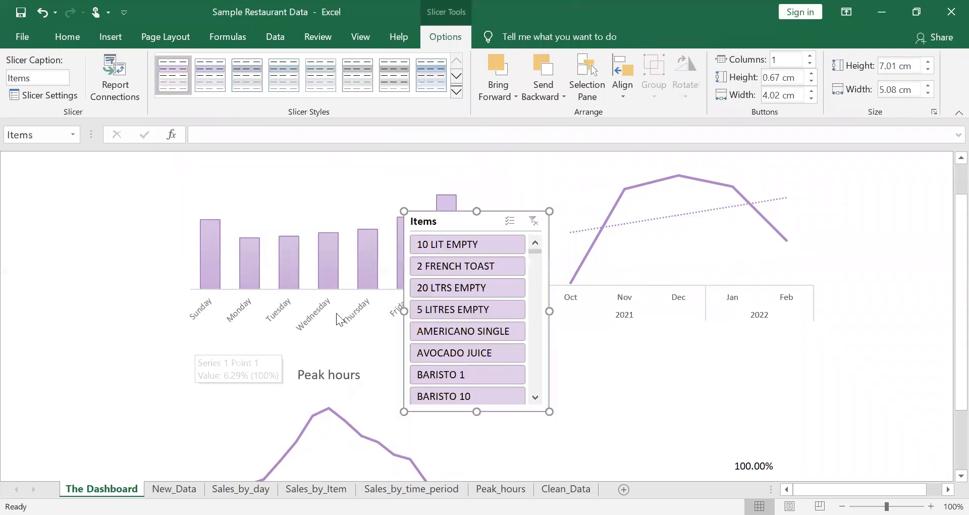
pyautogui.moveTo(487, 221); pyautogui.dragTo(93, 179)
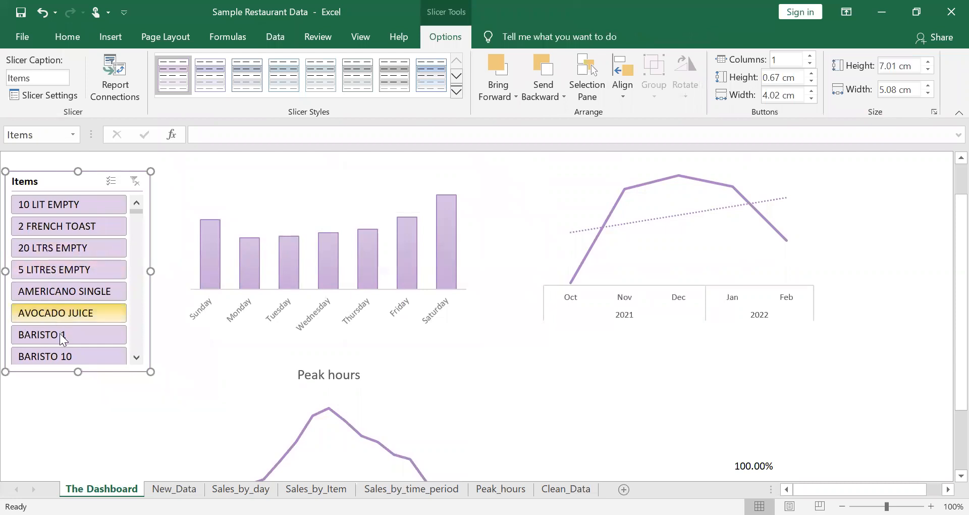
# Step: Test the Items slicer by filtering the charts to BARISTO 10, BARISTO 2 and AVOCADO JUICE one at a time
pyautogui.click(137, 356)
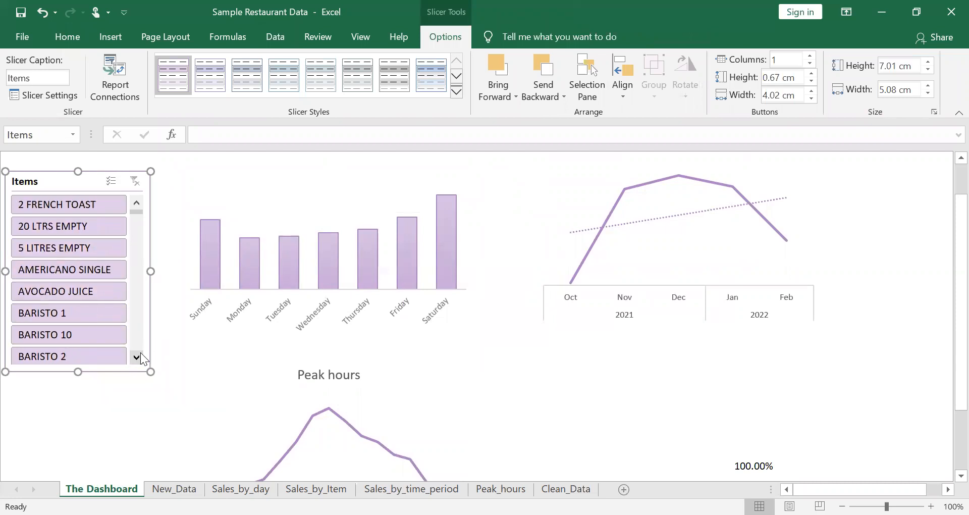
pyautogui.click(87, 335)
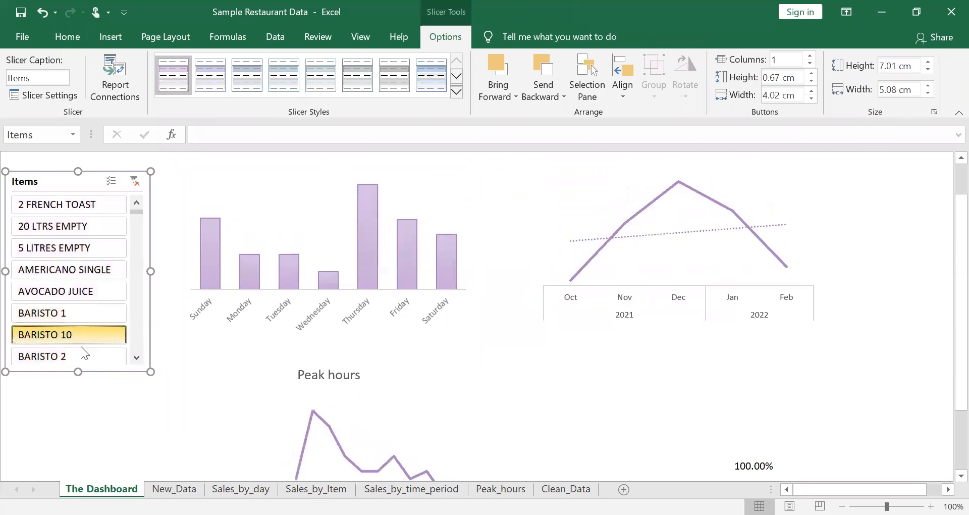
pyautogui.click(78, 355)
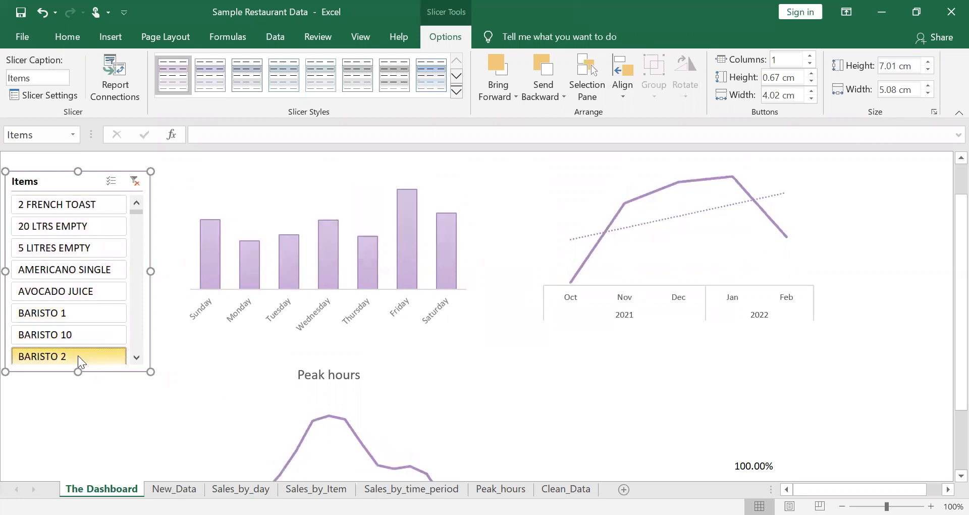
pyautogui.click(96, 292)
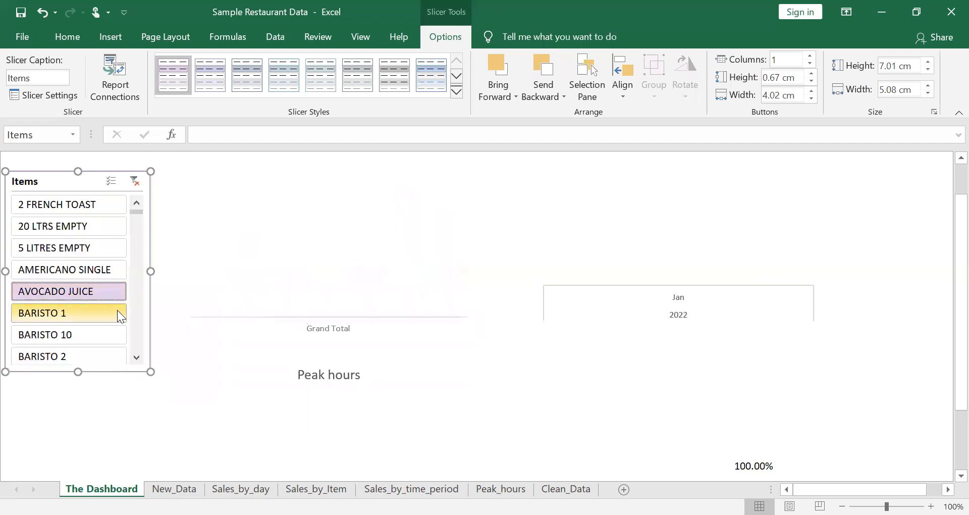
# Step: Compare the charts filtered to BARISTO 3 DEAL and BARISTO 3 with the Items slicer, and clear the filter
pyautogui.click(137, 356)
pyautogui.click(137, 356)
pyautogui.click(138, 356)
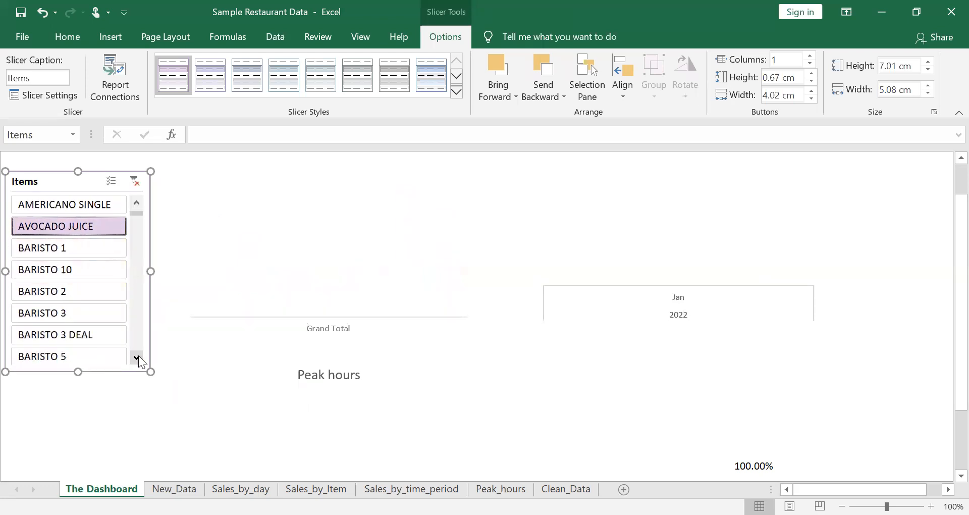
pyautogui.click(138, 356)
pyautogui.click(78, 314)
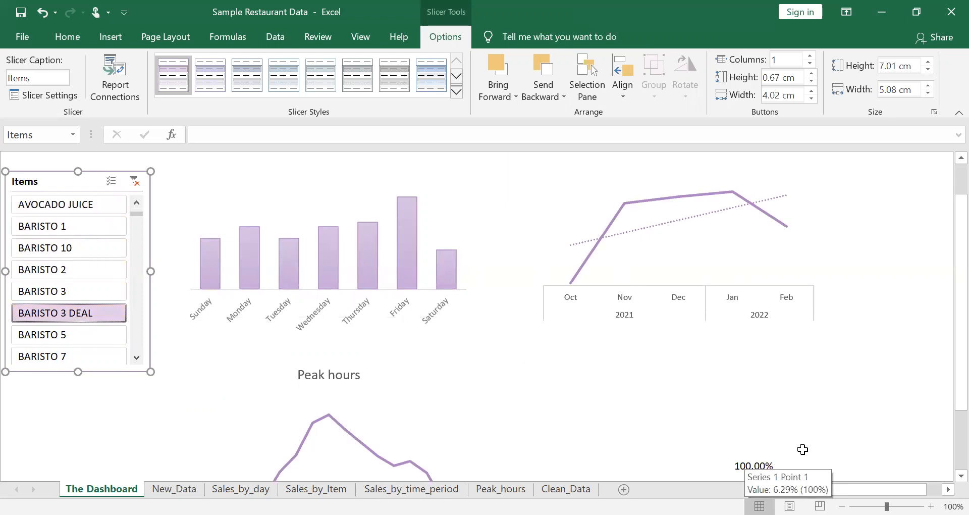
pyautogui.click(81, 295)
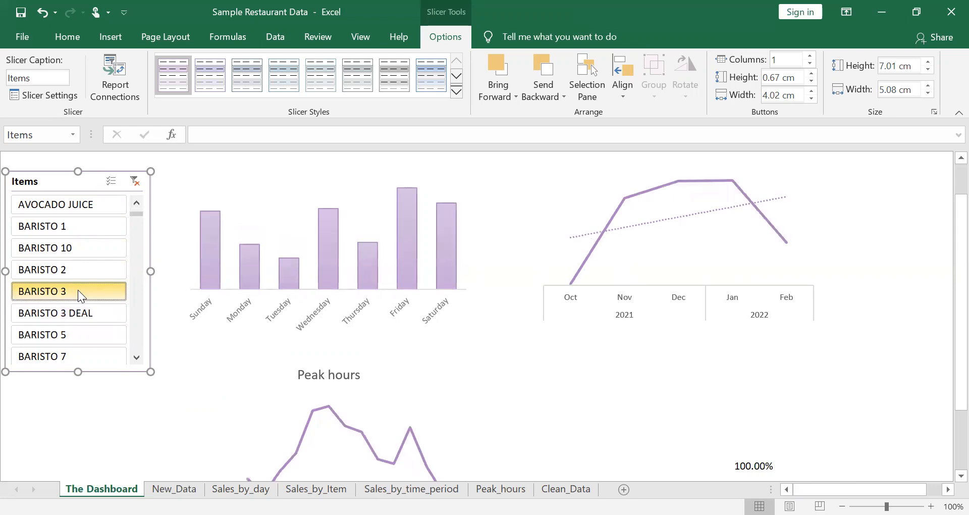
pyautogui.click(78, 313)
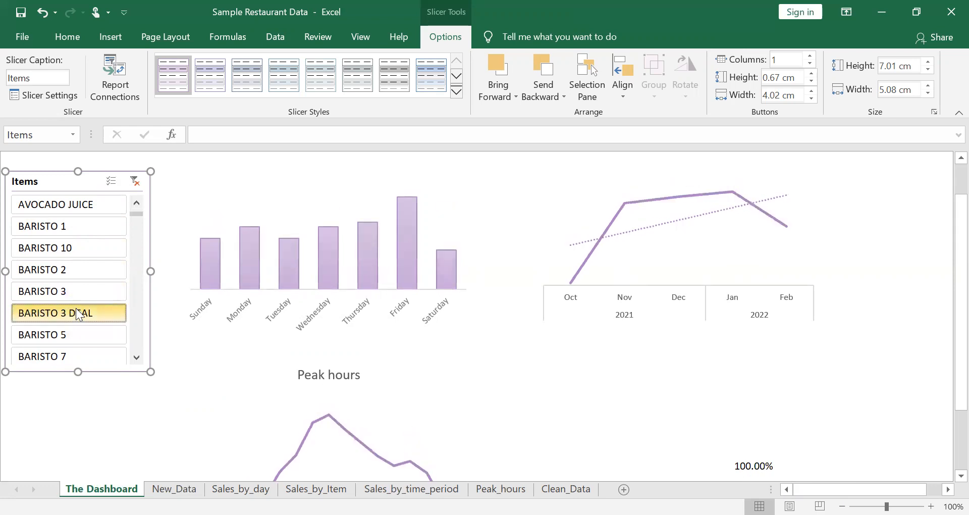
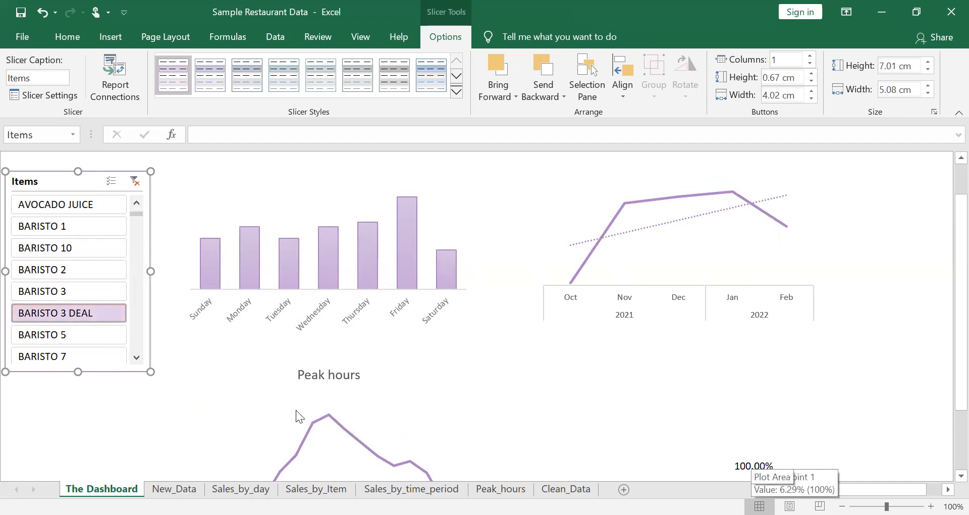
pyautogui.click(134, 182)
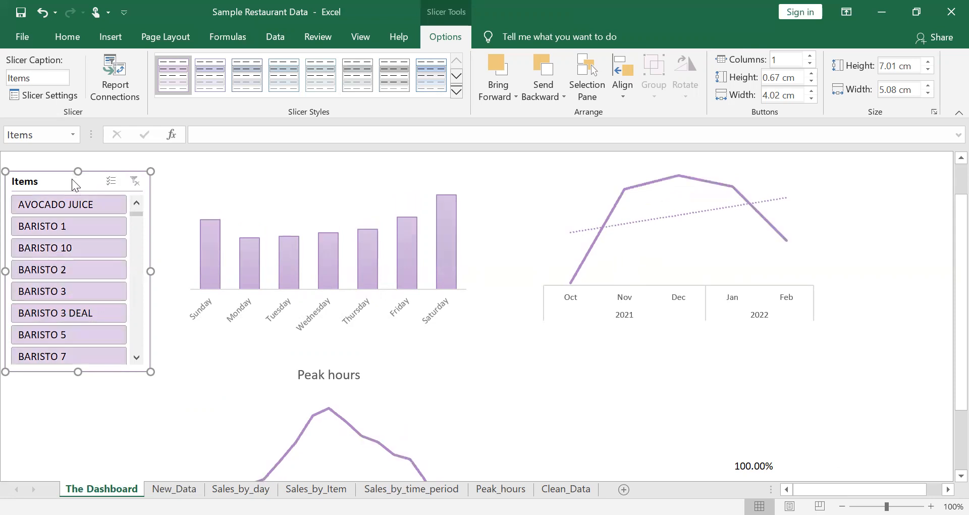
# Step: Examine which pivot tables the Items slicer is connected to and close the report connections without changes
pyautogui.rightClick(73, 336)
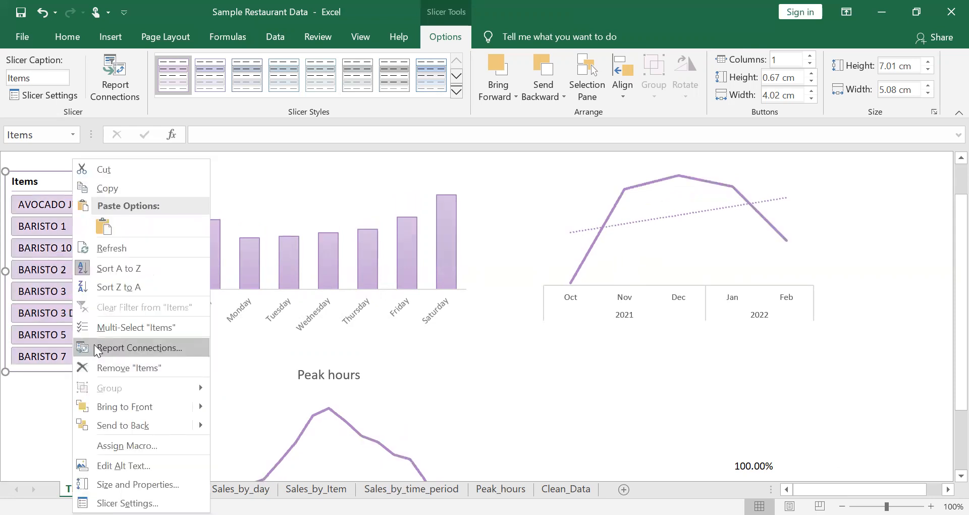
pyautogui.click(125, 348)
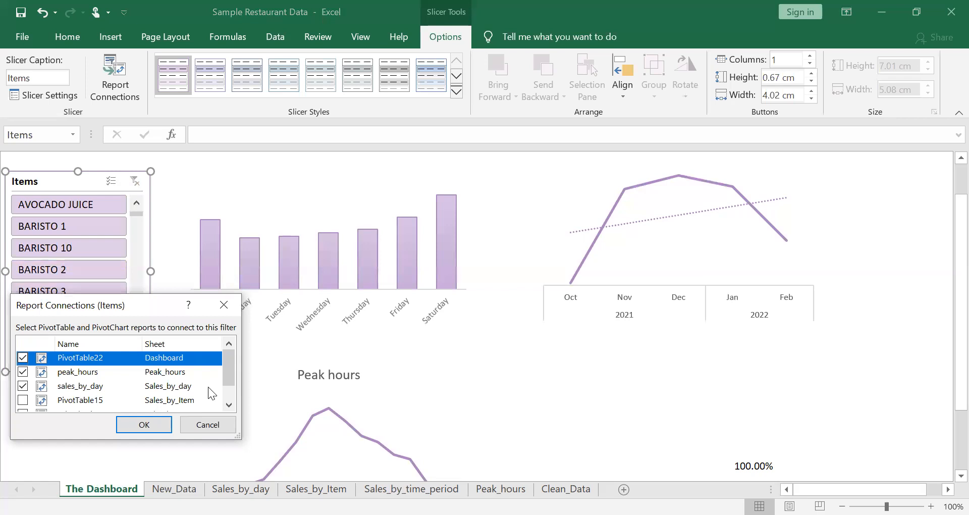
pyautogui.moveTo(232, 381); pyautogui.dragTo(228, 353)
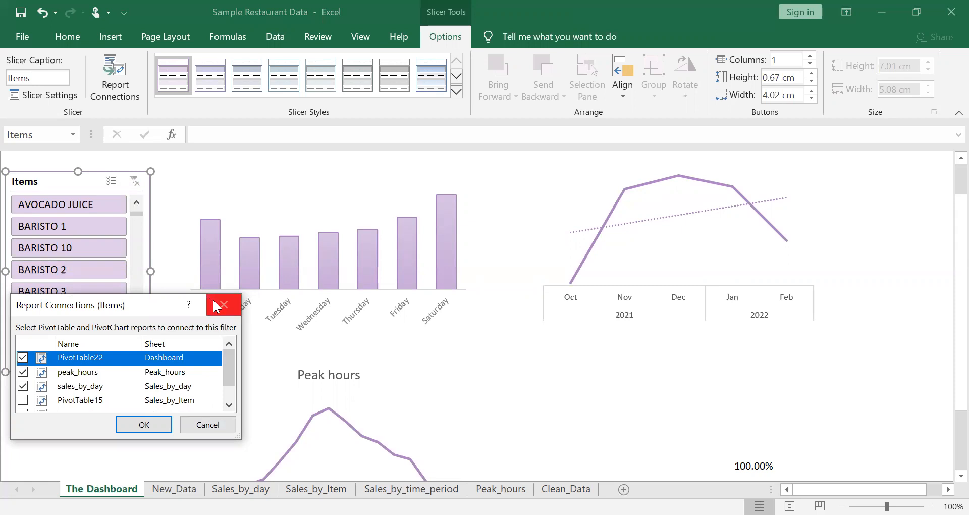
pyautogui.moveTo(225, 364); pyautogui.dragTo(223, 379)
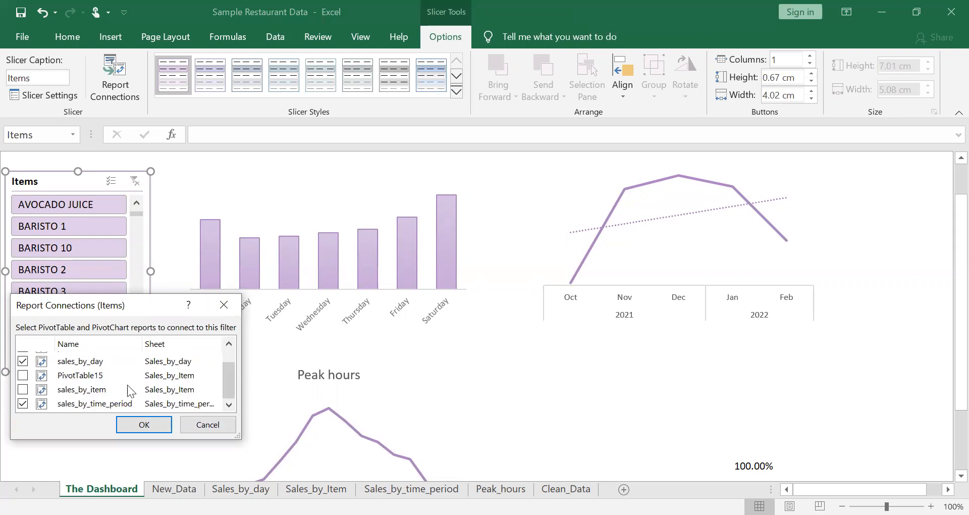
pyautogui.click(222, 305)
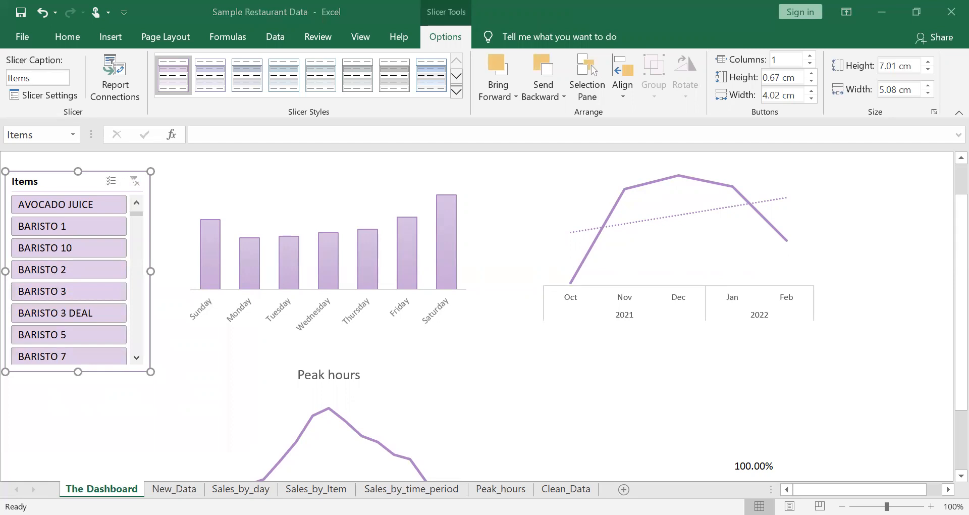
# Step: Rename the pivot table at D3 on the Sales_by_Item sheet as sales_by_item_2
pyautogui.click(241, 489)
pyautogui.click(315, 489)
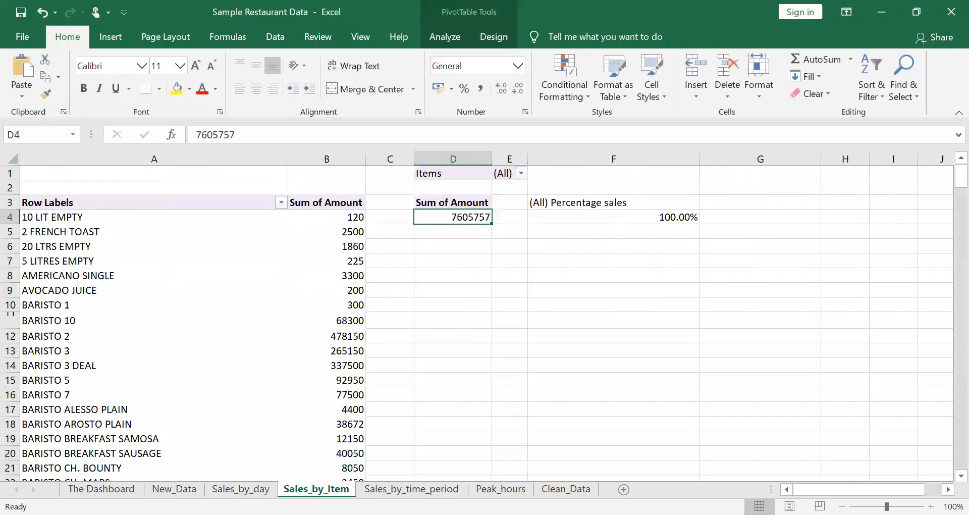
pyautogui.click(457, 204)
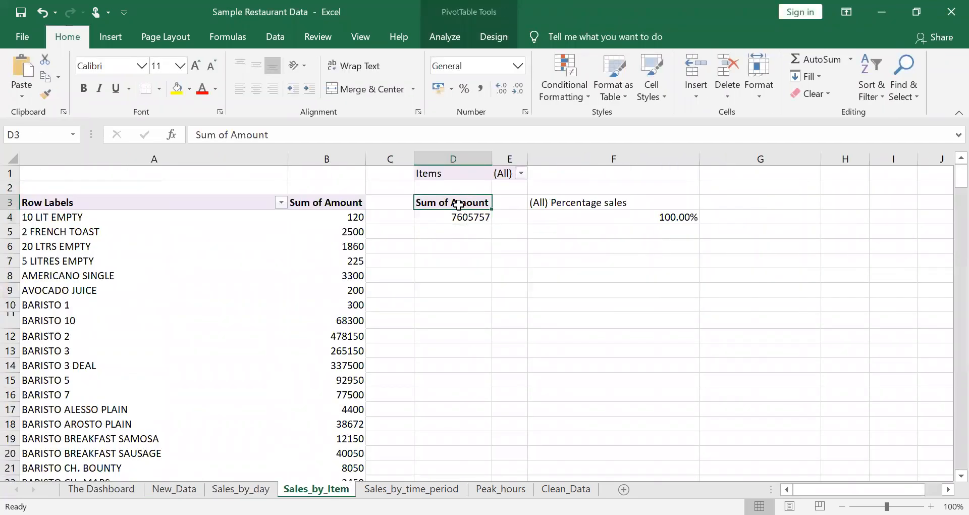
pyautogui.rightClick(458, 204)
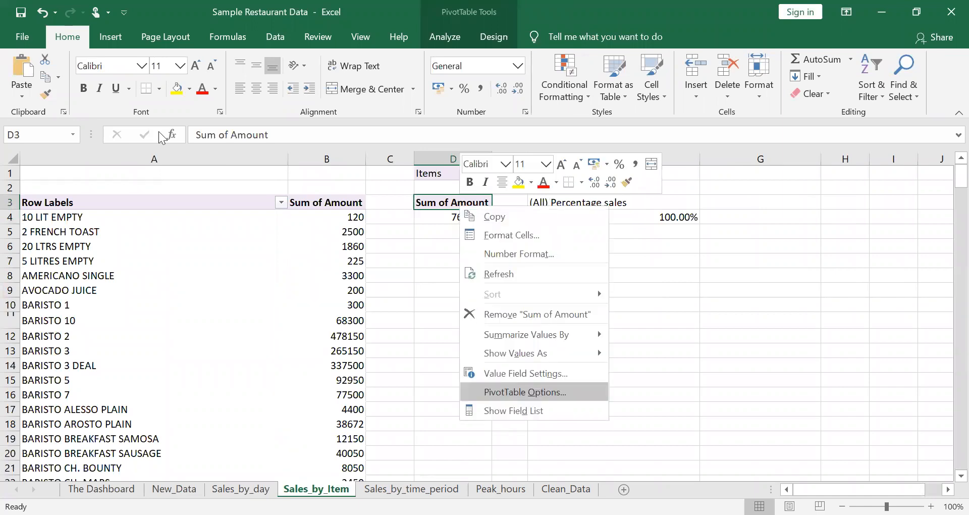
pyautogui.click(507, 389)
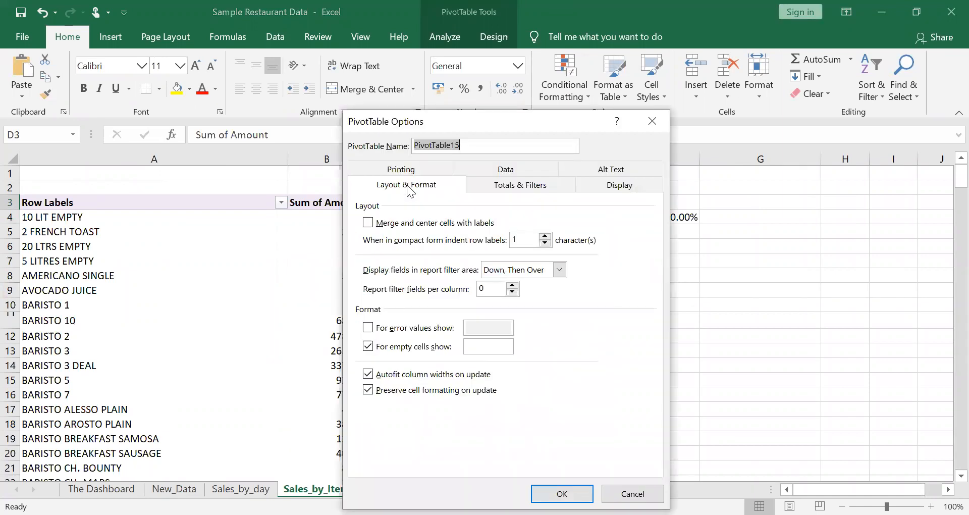
pyautogui.write('item_by')
pyautogui.press('Home')
pyautogui.write('sales_by_')
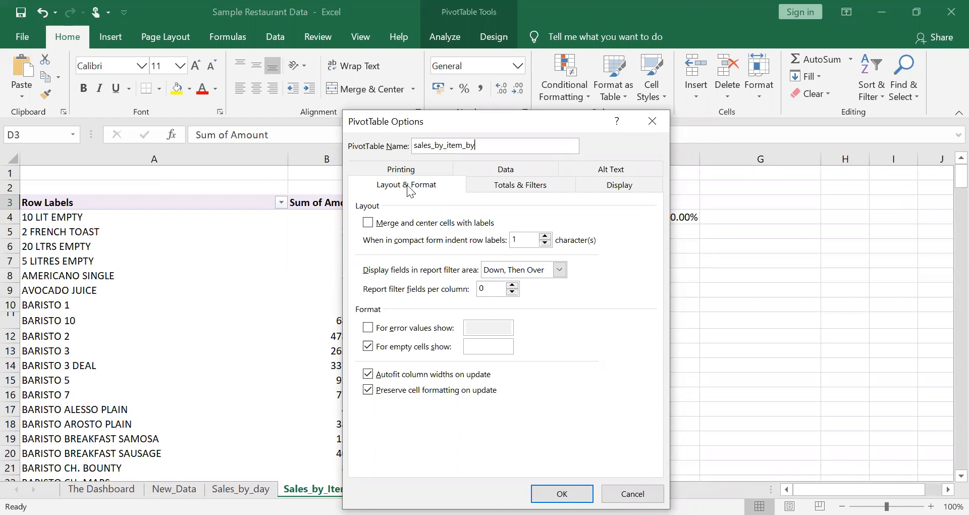
pyautogui.press('BackSpace')
pyautogui.press('BackSpace')
pyautogui.write('2')
pyautogui.press('Return')
# Step: Connect the Items slicer on The Dashboard sheet to the sales_by_item_2 pivot table
pyautogui.click(101, 488)
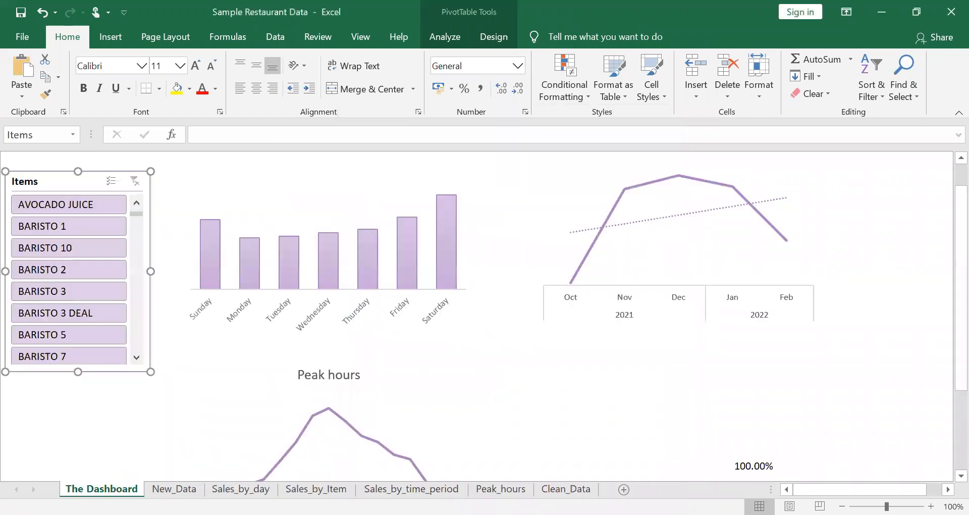
pyautogui.rightClick(71, 186)
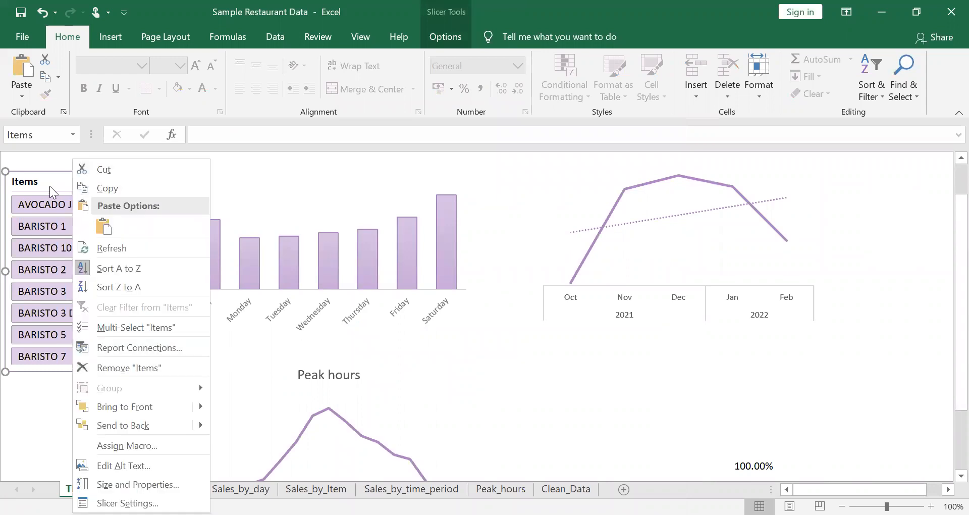
pyautogui.click(442, 45)
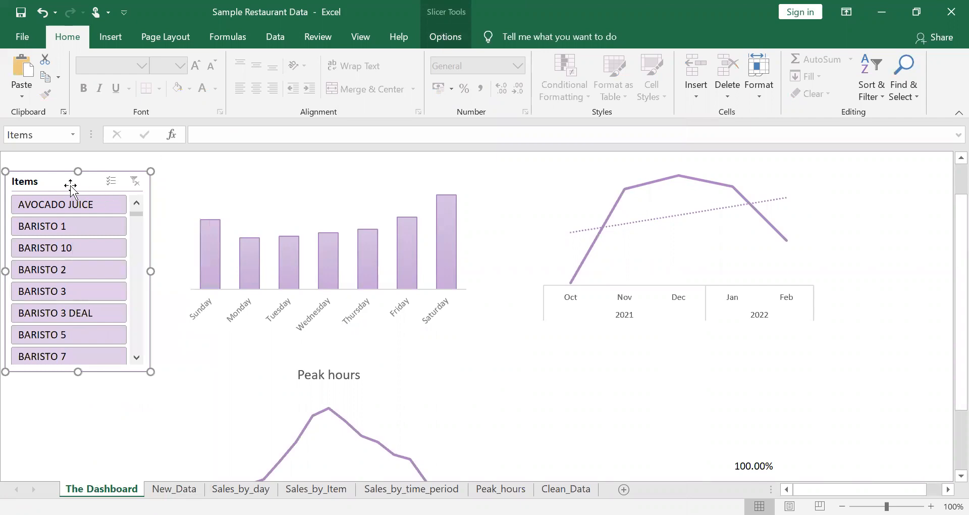
pyautogui.click(437, 40)
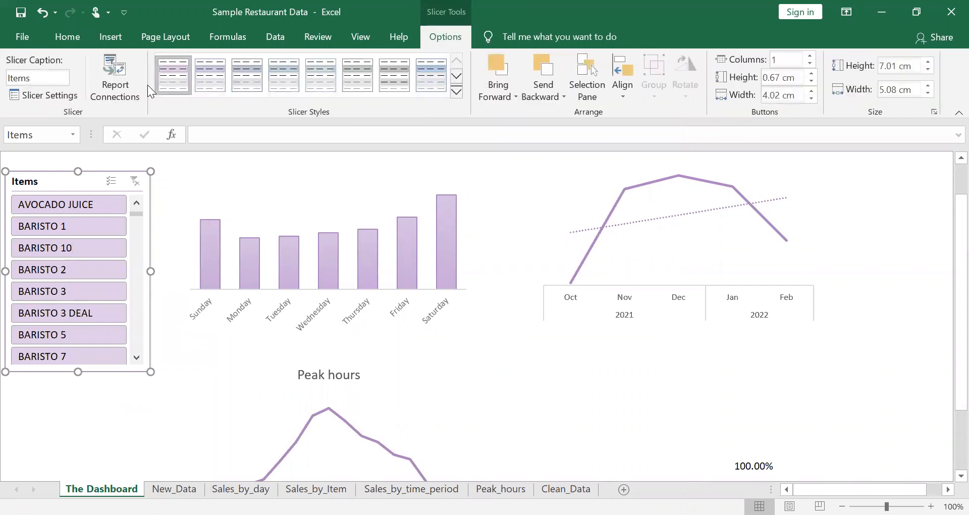
pyautogui.click(115, 86)
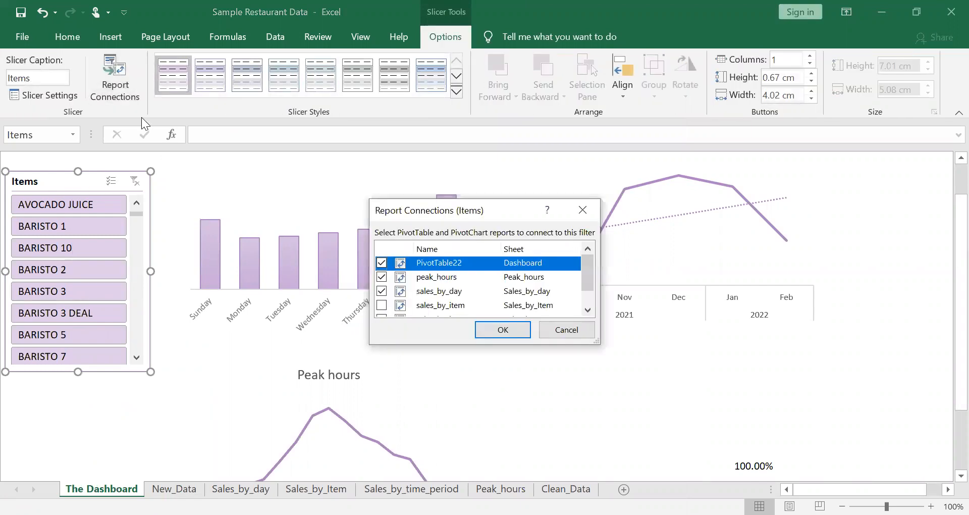
pyautogui.scroll(-1, 561, 313)
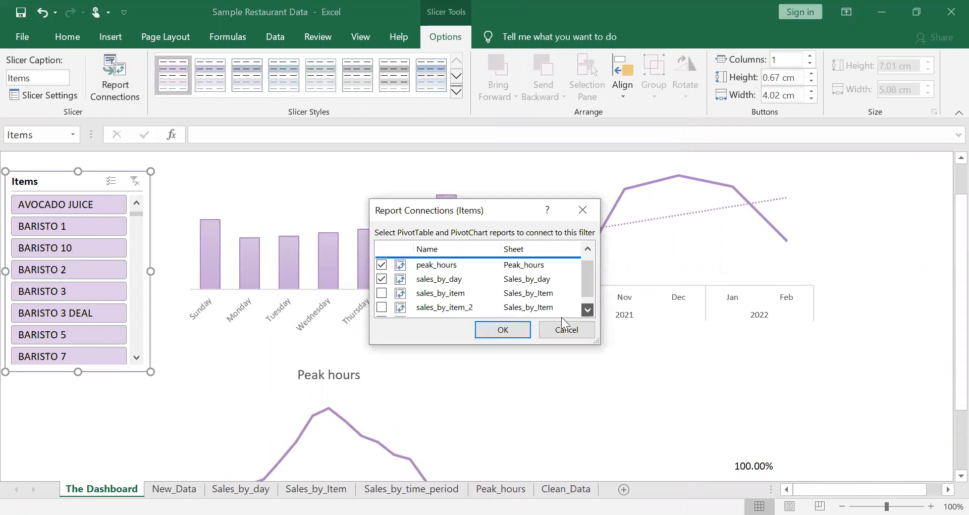
pyautogui.click(561, 316)
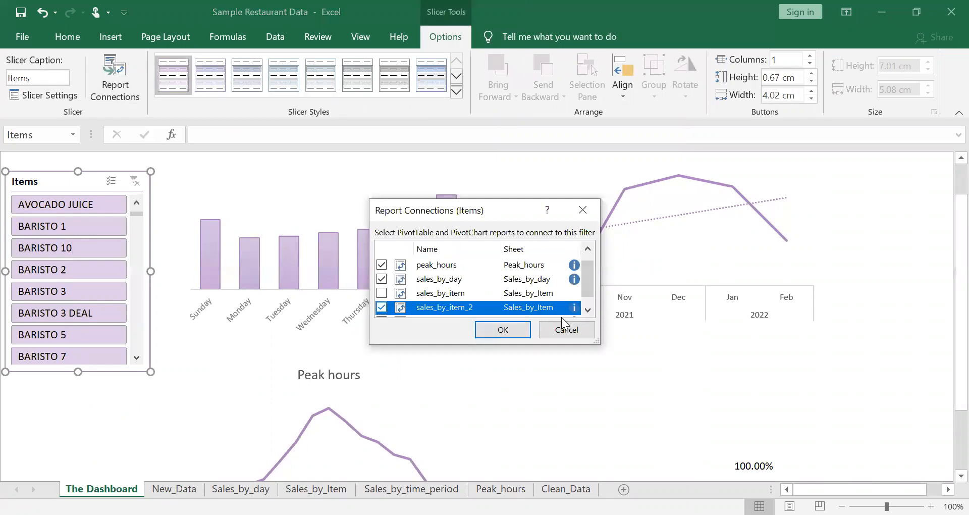
pyautogui.click(497, 330)
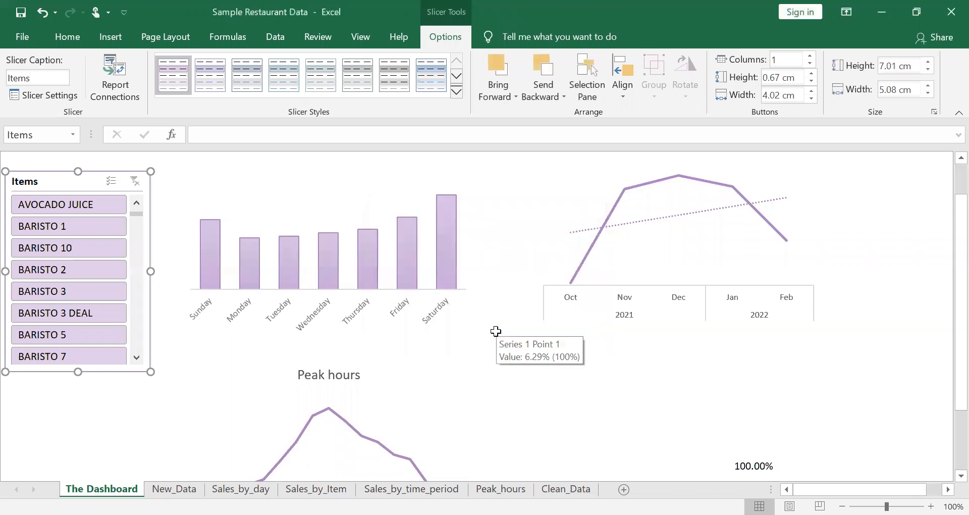
# Step: Test the connected Items slicer by filtering the dashboard to BARISTO 3 DEAL and to BARISTO 3
pyautogui.click(96, 314)
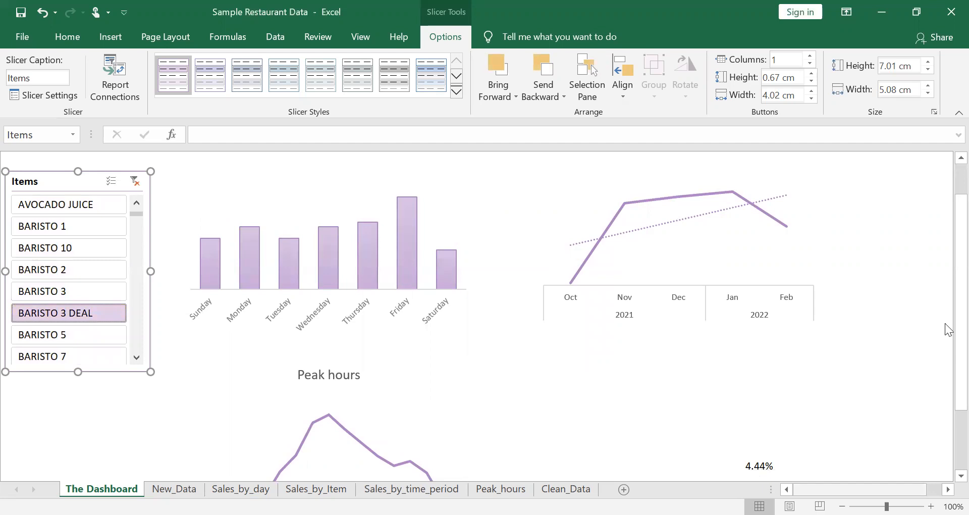
pyautogui.hscroll(3, 945, 323)
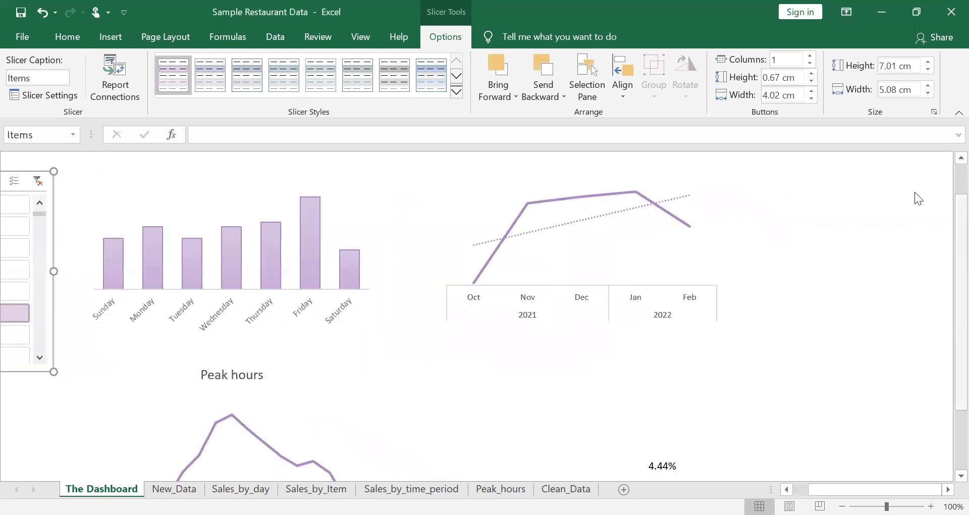
pyautogui.scroll(1, 915, 191)
pyautogui.click(7, 333)
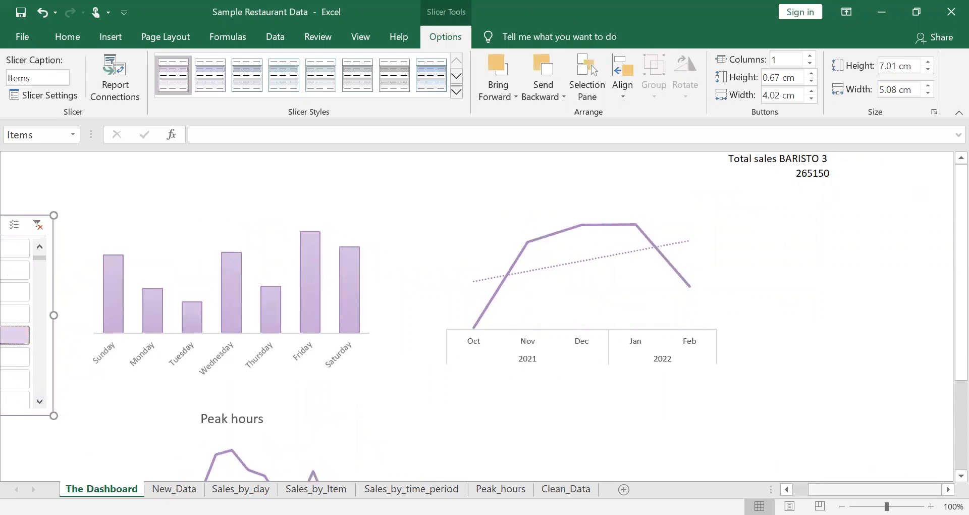
# Step: Move the Items slicer slightly up and remove its header caption in the slicer settings
pyautogui.hscroll(-1, 231, 265)
pyautogui.moveTo(79, 219); pyautogui.dragTo(76, 196)
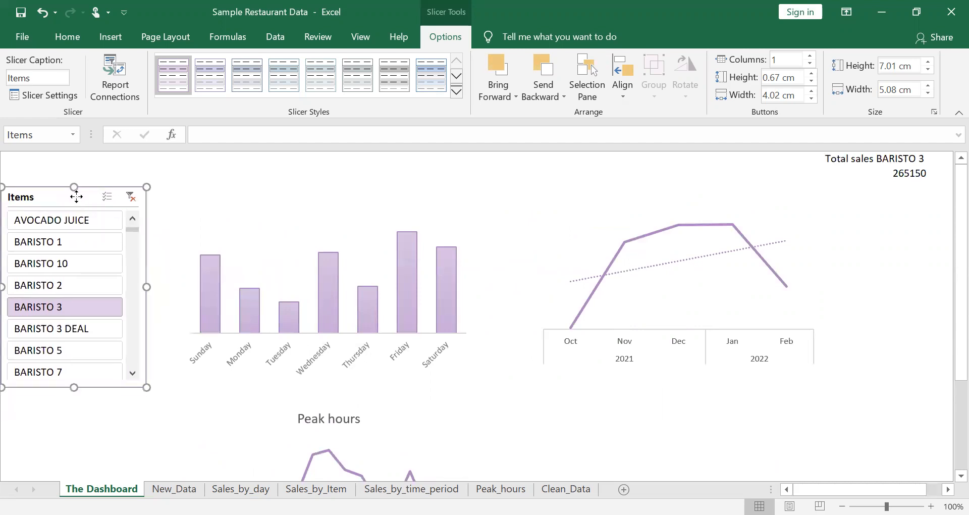
pyautogui.rightClick(76, 196)
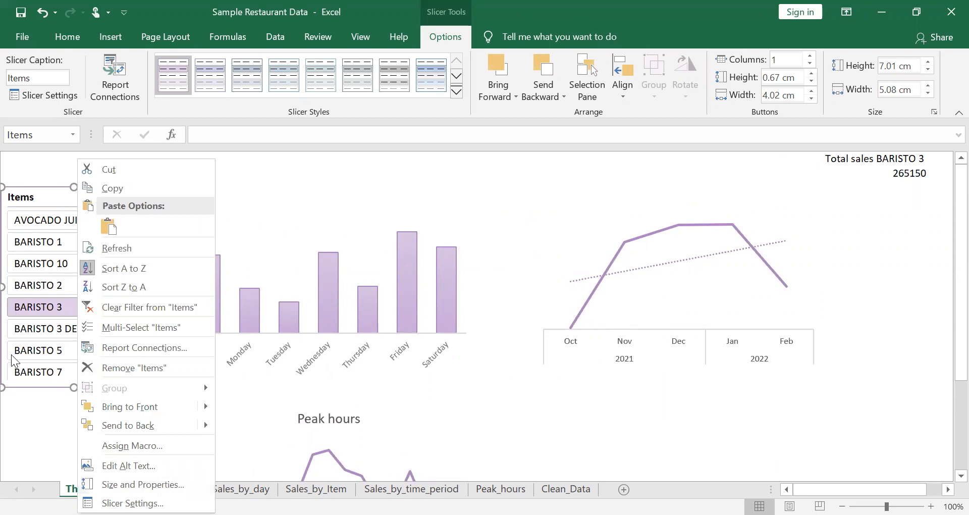
pyautogui.press('Escape')
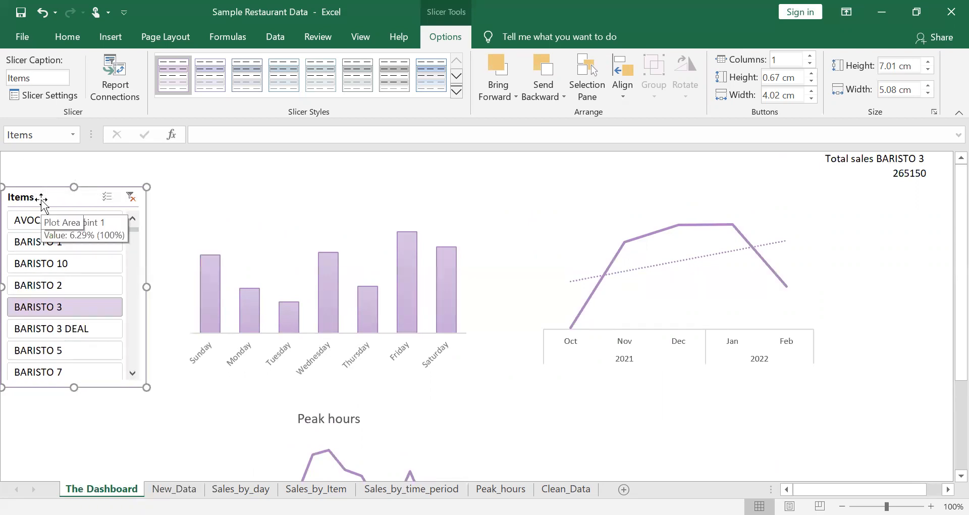
pyautogui.rightClick(42, 199)
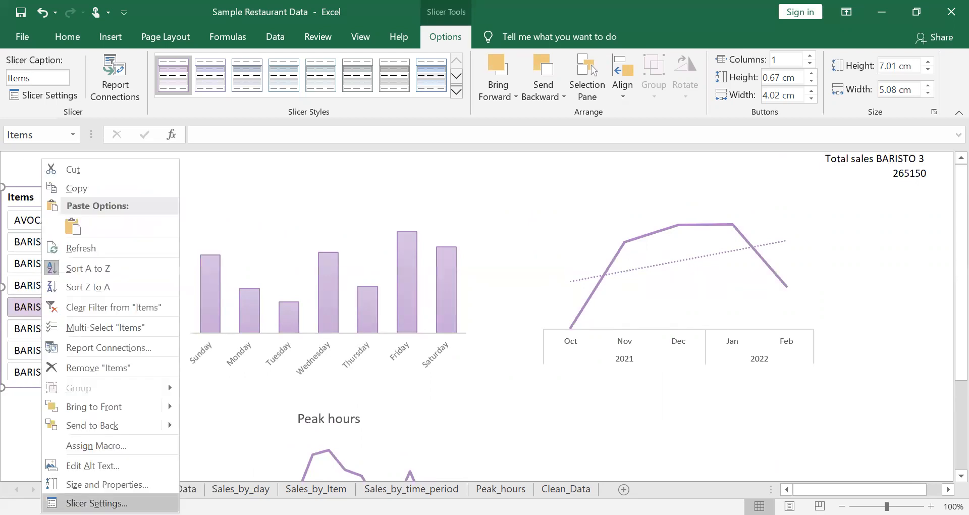
pyautogui.press('Return')
pyautogui.moveTo(91, 388); pyautogui.dragTo(10, 387)
pyautogui.press('BackSpace')
pyautogui.click(257, 494)
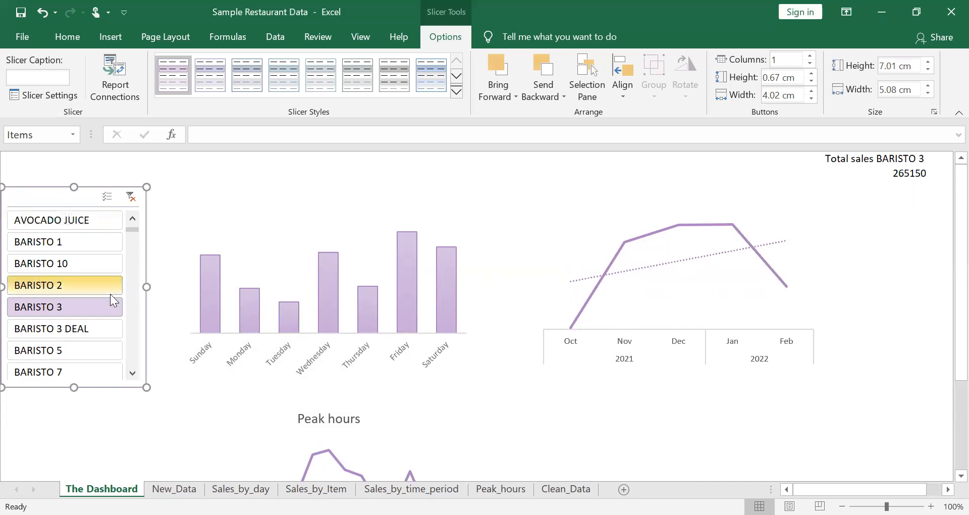
pyautogui.click(86, 433)
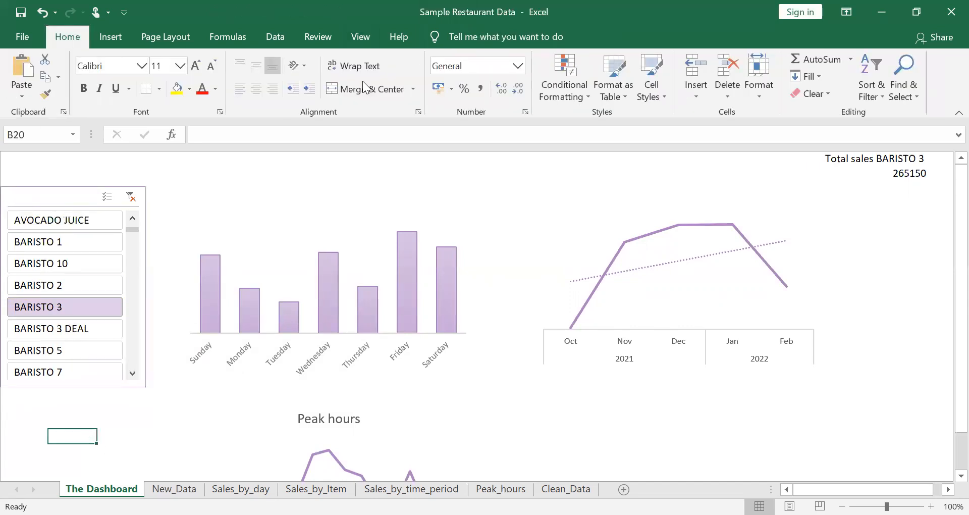
# Step: Insert a Day Name slicer for the sales-by-day column chart and place it directly below the Items slicer
pyautogui.click(406, 216)
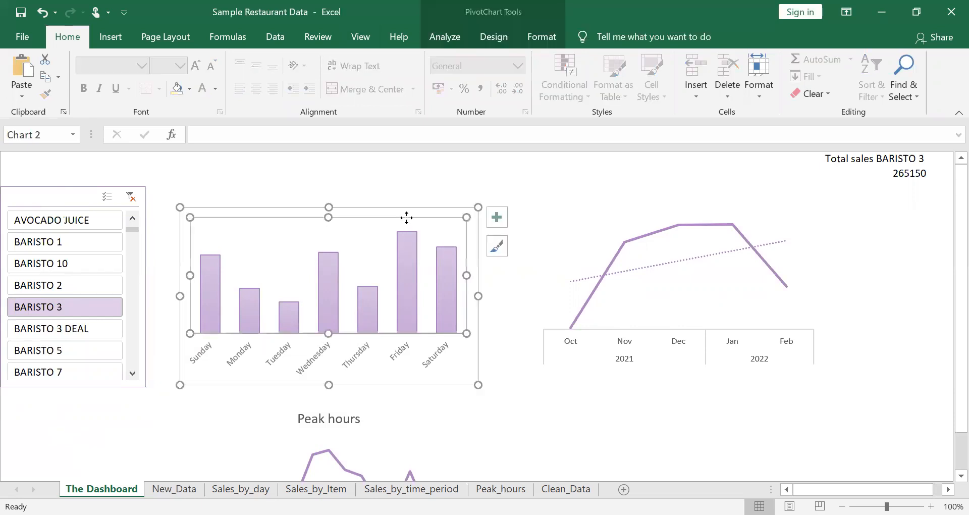
pyautogui.click(395, 205)
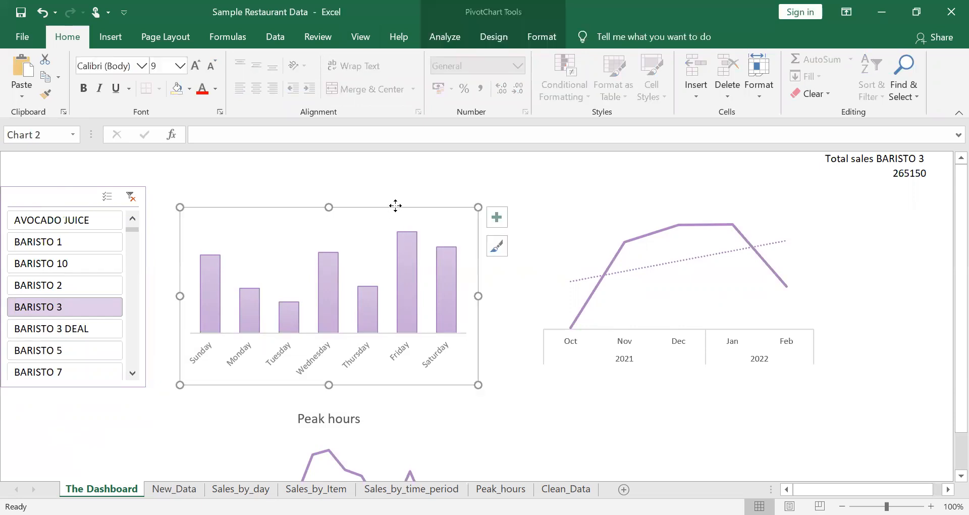
pyautogui.rightClick(395, 205)
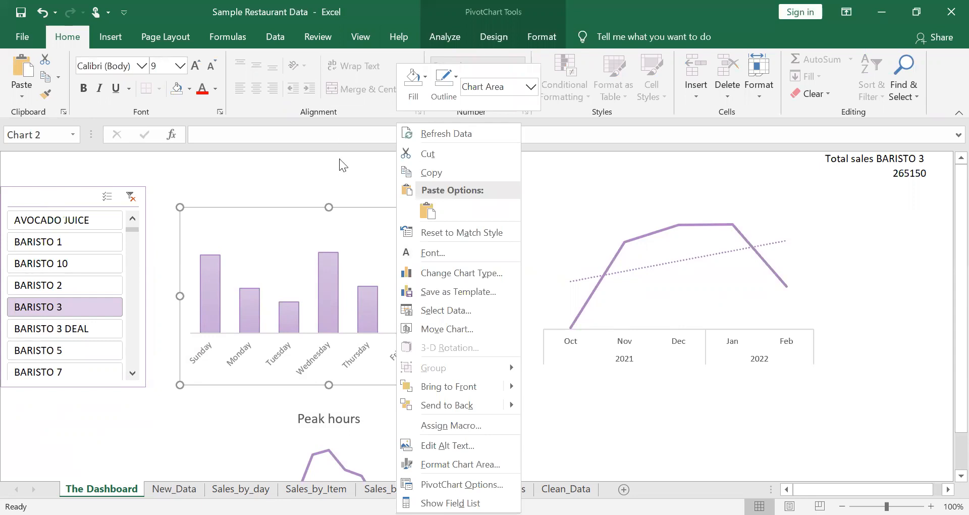
pyautogui.press('Escape')
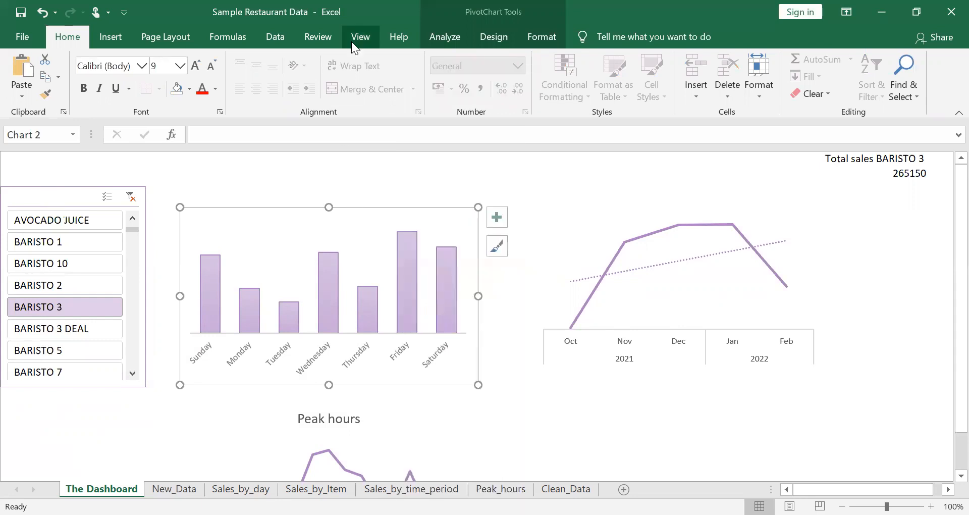
pyautogui.click(114, 35)
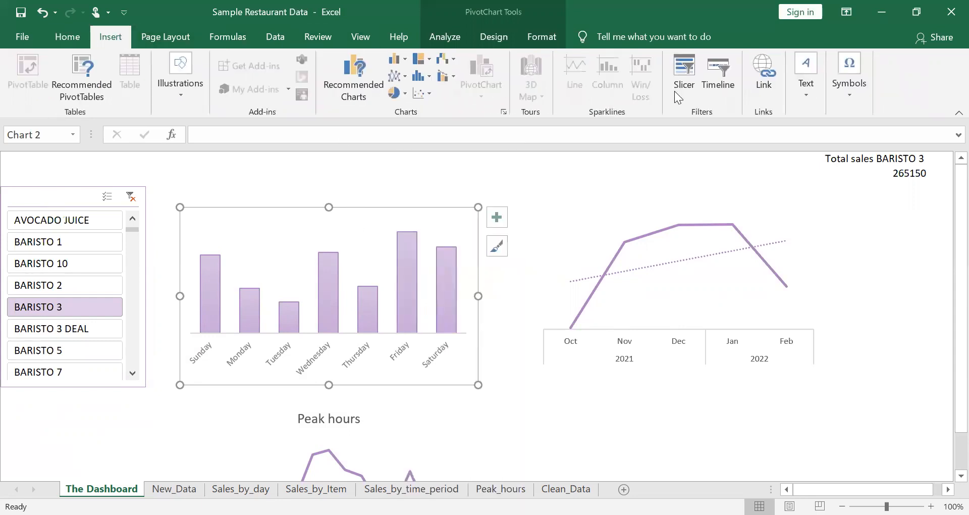
pyautogui.click(685, 71)
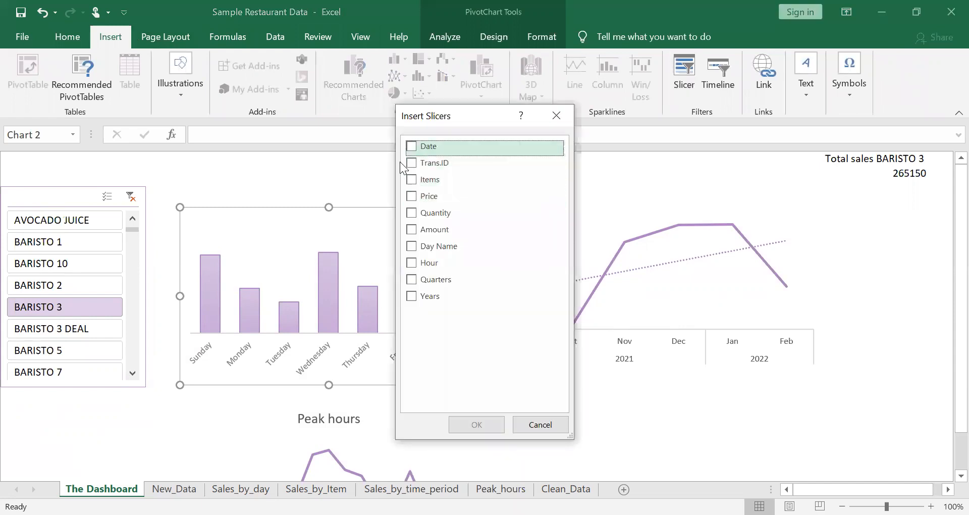
pyautogui.click(422, 247)
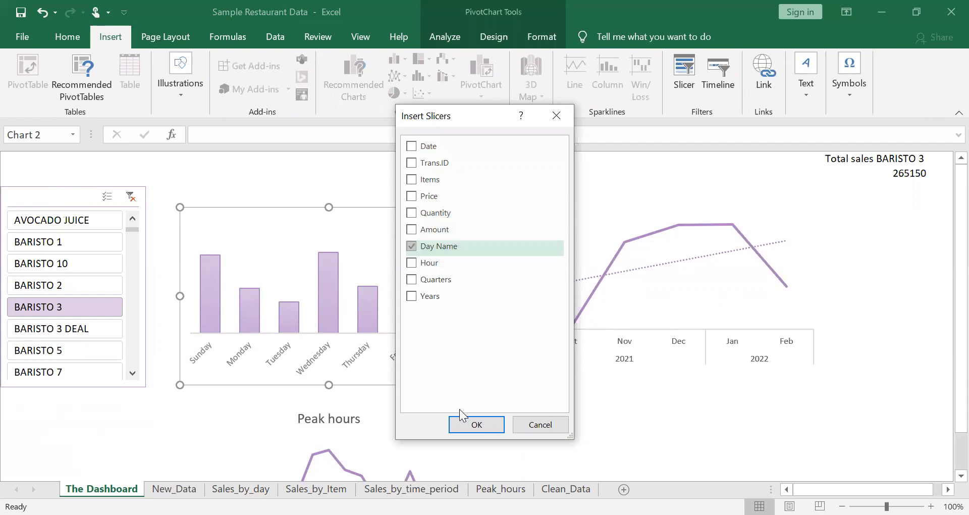
pyautogui.click(471, 429)
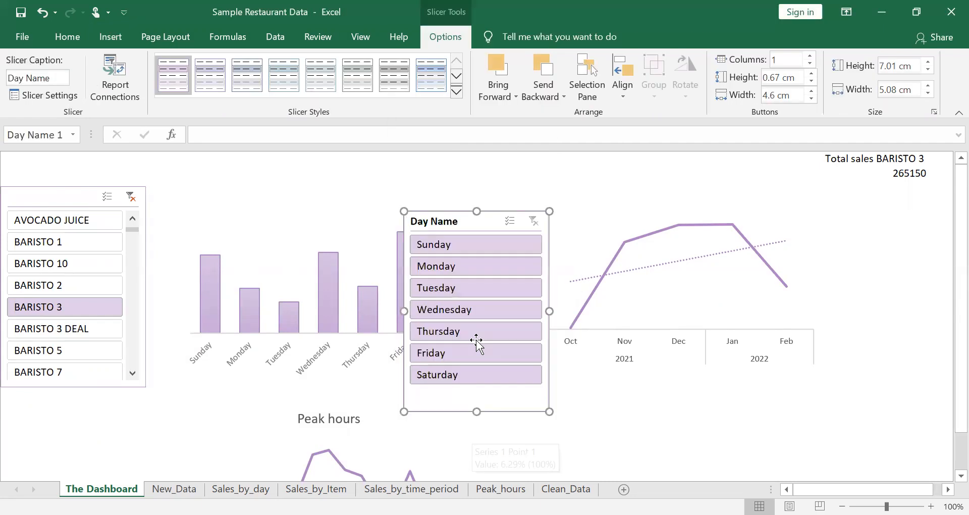
pyautogui.moveTo(107, 373); pyautogui.dragTo(50, 405)
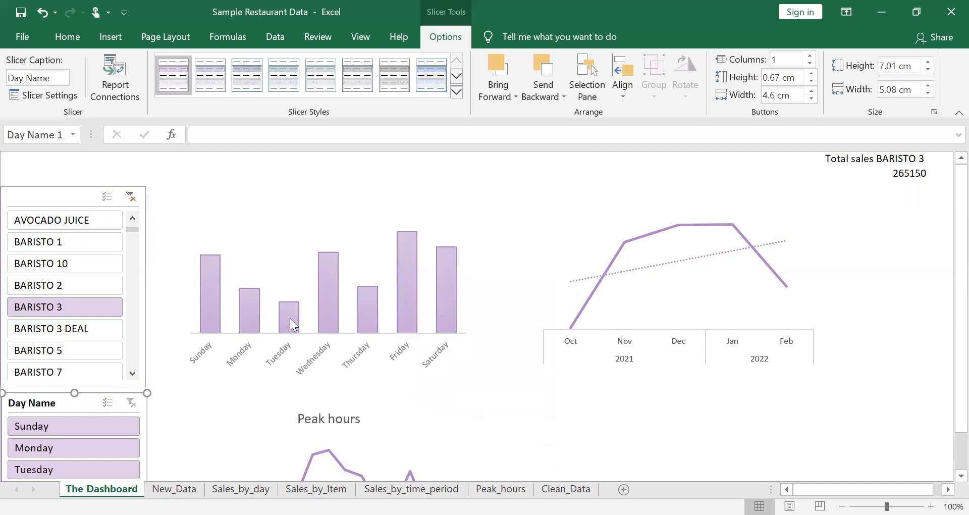
# Step: Filter the sales-by-day chart to Sunday with the Day Name slicer and check the remaining column's value
pyautogui.click(335, 227)
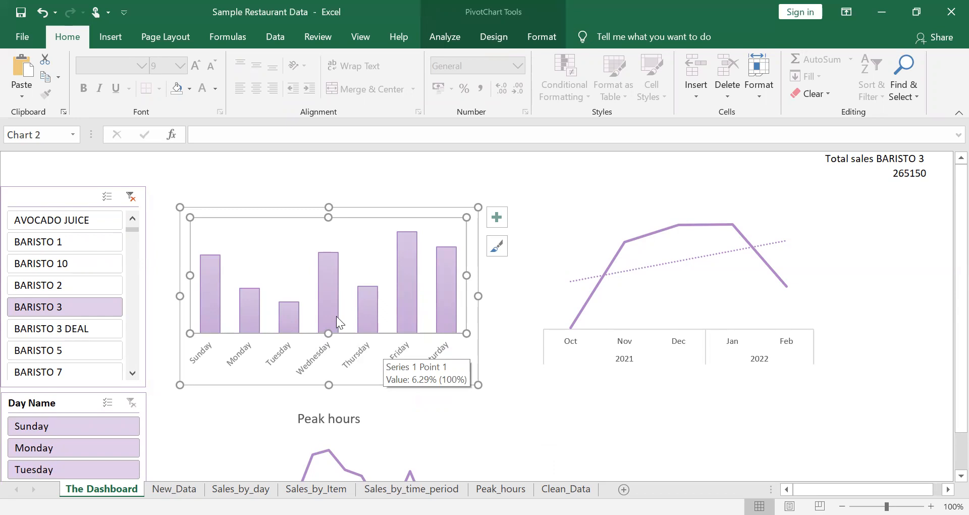
pyautogui.click(42, 432)
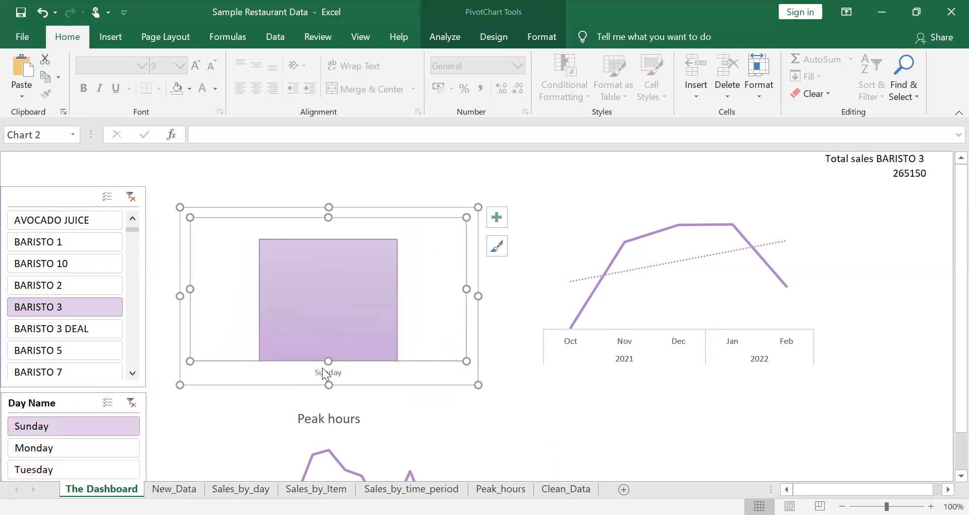
pyautogui.moveTo(334, 347)
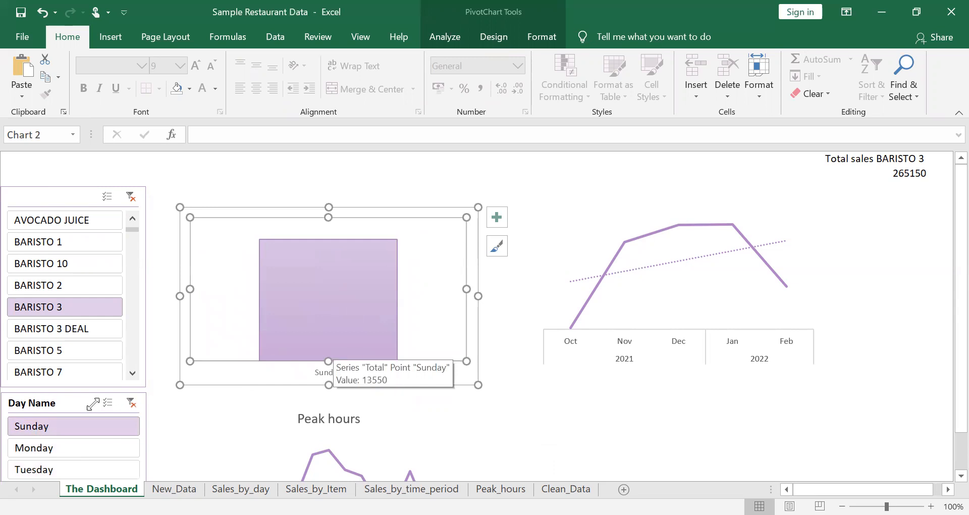
# Step: Disconnect the Day Name slicer from the sales_by_day pivot table and clear the slicer's filter
pyautogui.click(70, 397)
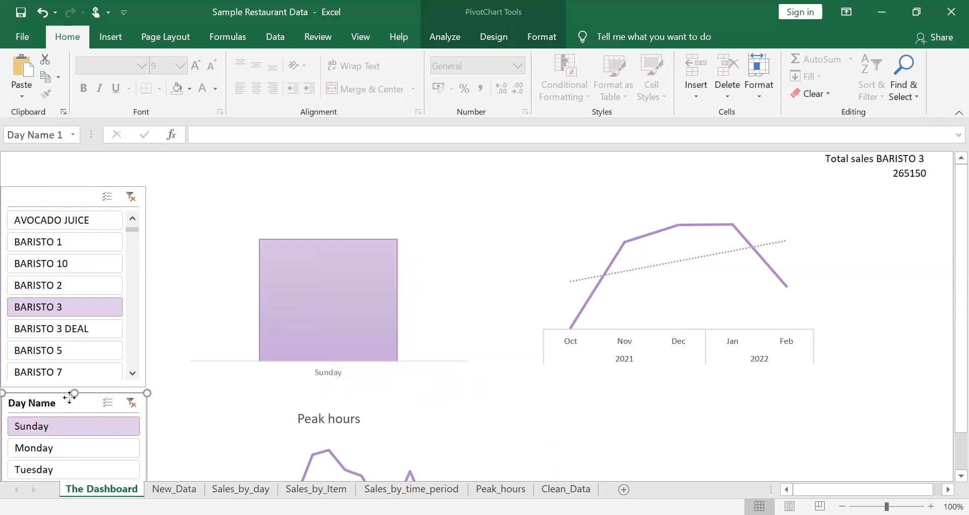
pyautogui.rightClick(69, 398)
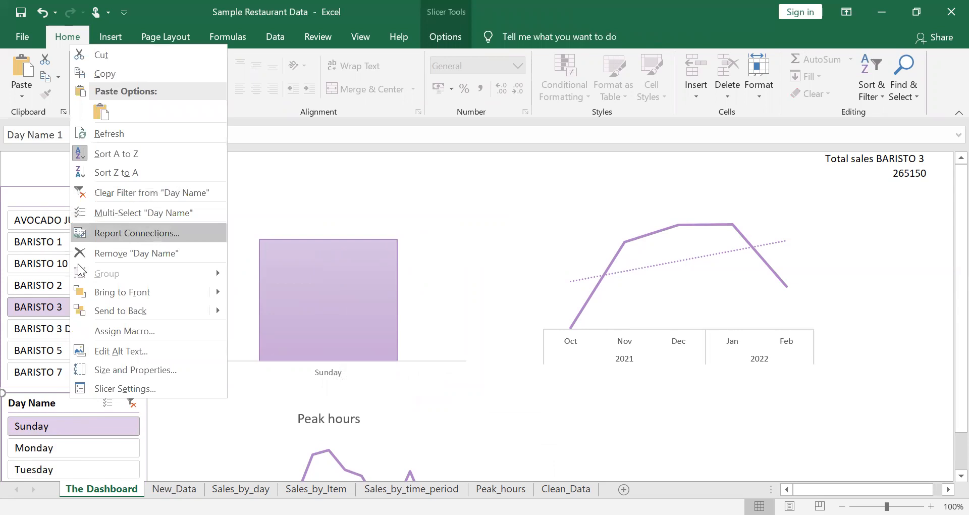
pyautogui.click(115, 233)
pyautogui.click(18, 269)
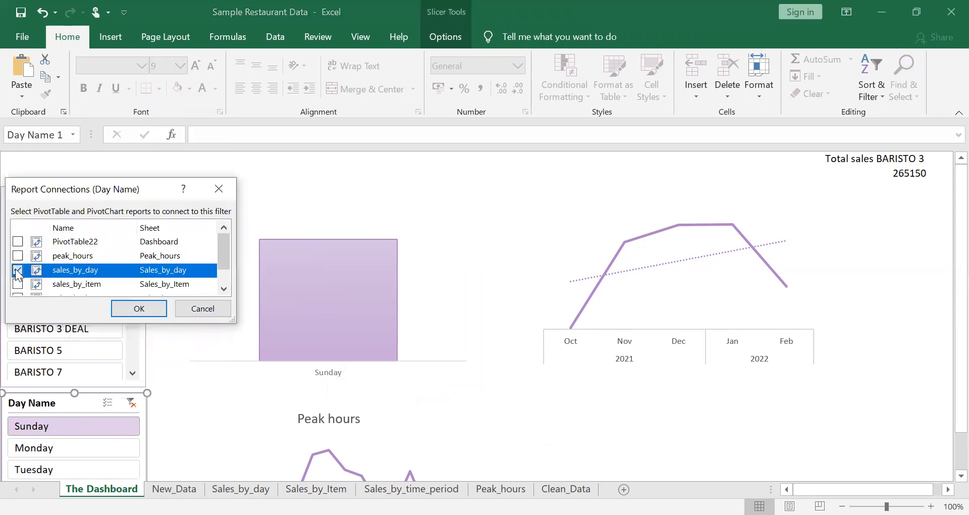
pyautogui.click(157, 310)
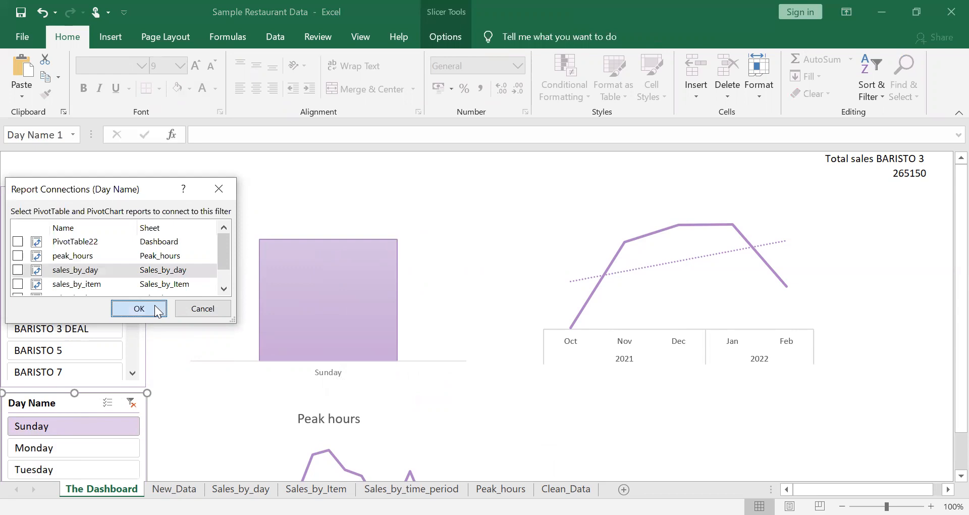
pyautogui.click(130, 403)
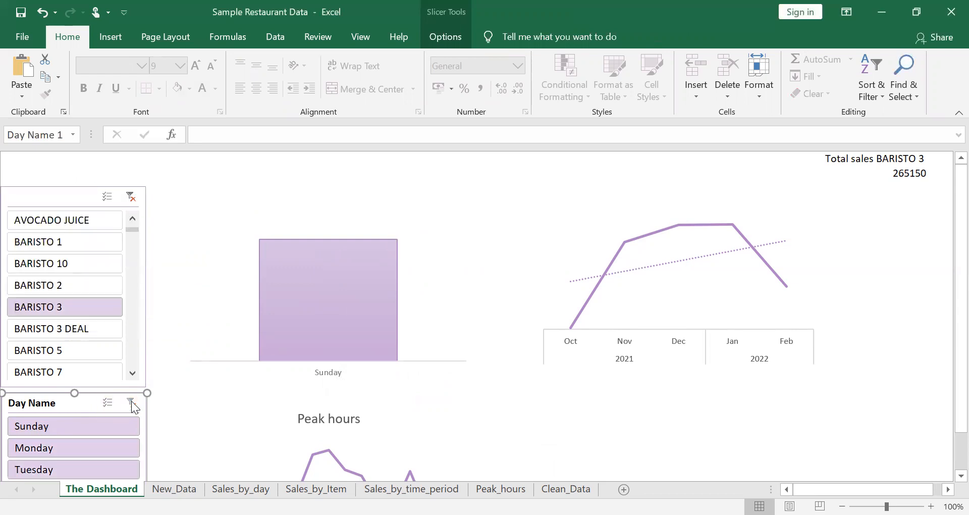
# Step: Reconnect the Day Name slicer to the sales_by_day pivot table through its report connections
pyautogui.rightClick(60, 403)
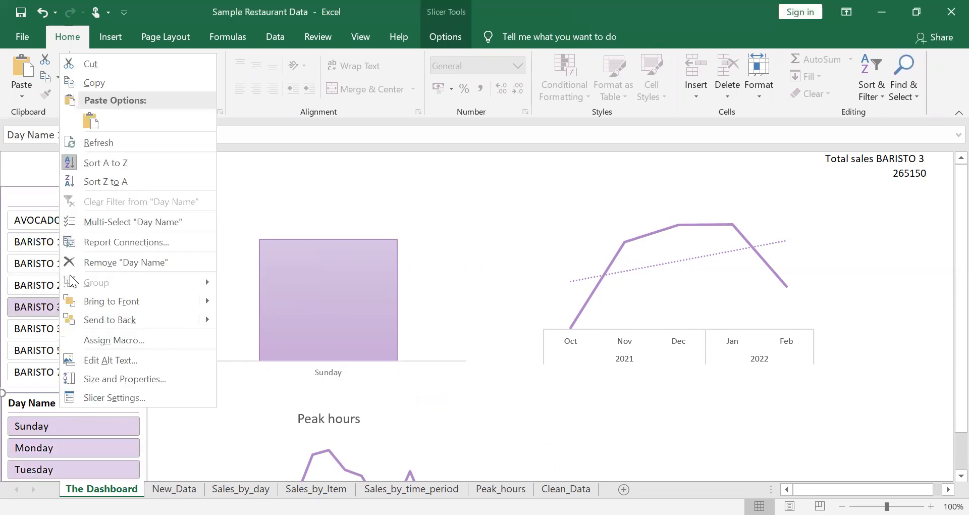
pyautogui.click(99, 244)
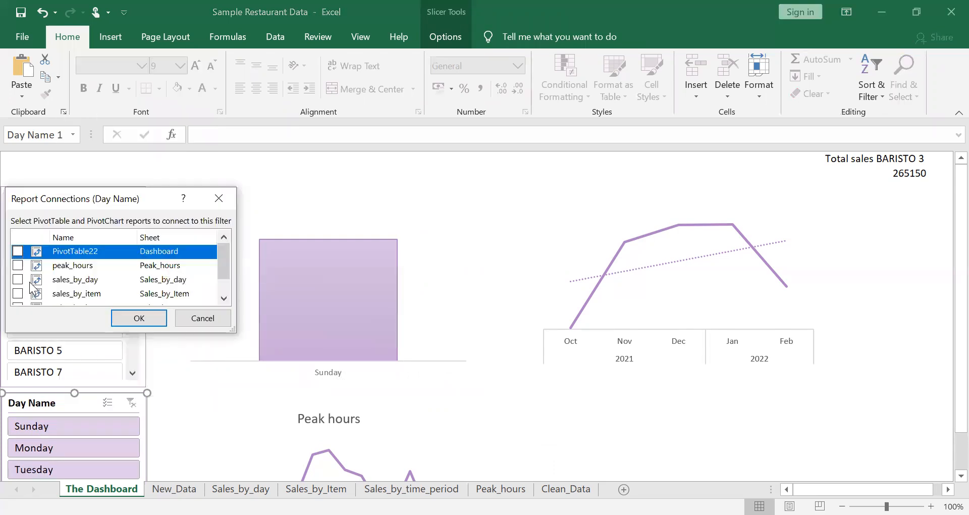
pyautogui.click(17, 279)
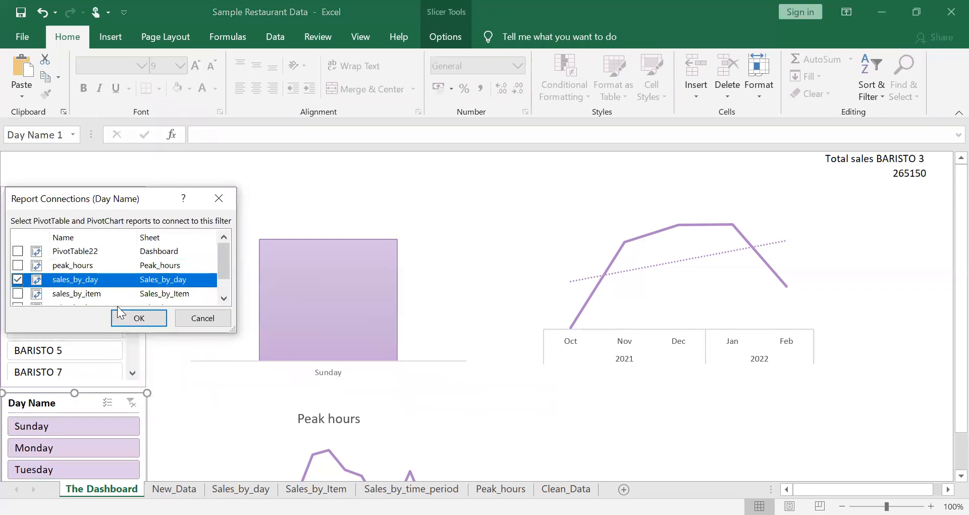
pyautogui.click(146, 322)
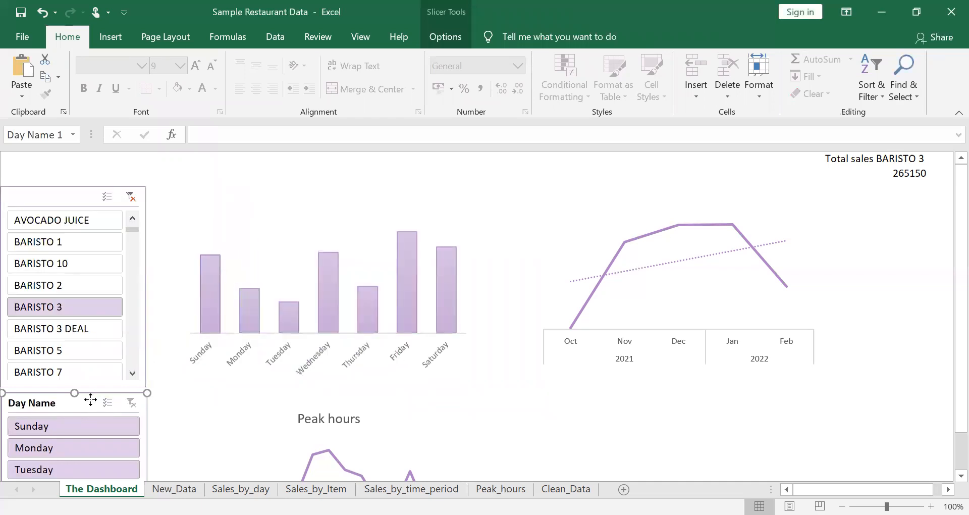
# Step: Change the Day Name slicer's report connections, removing sales_by_day and selecting sales_by_item and sales_by_item_2
pyautogui.rightClick(89, 399)
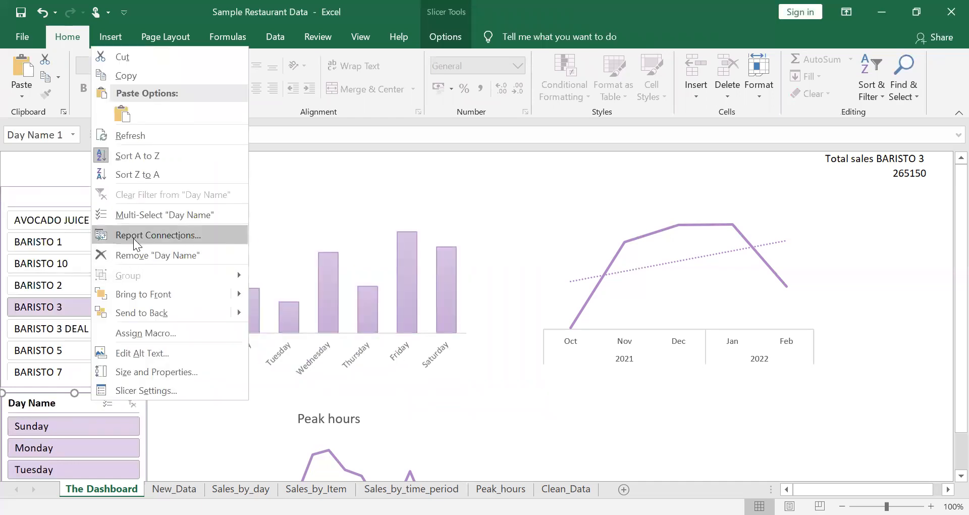
pyautogui.click(134, 235)
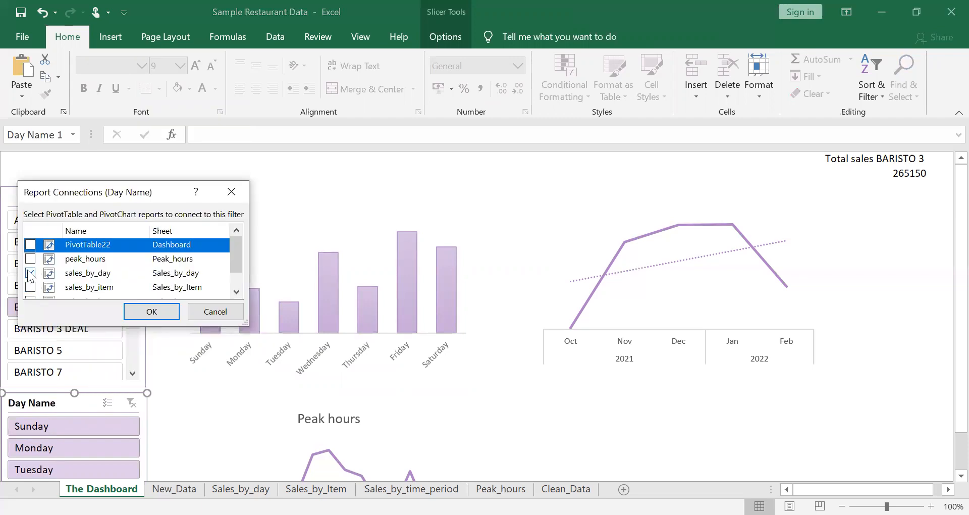
pyautogui.click(29, 271)
pyautogui.click(231, 292)
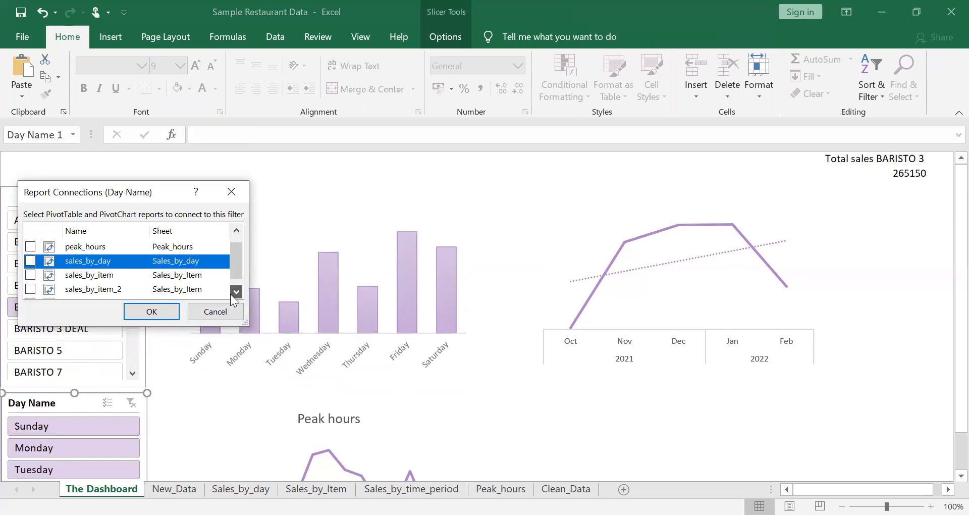
pyautogui.click(231, 293)
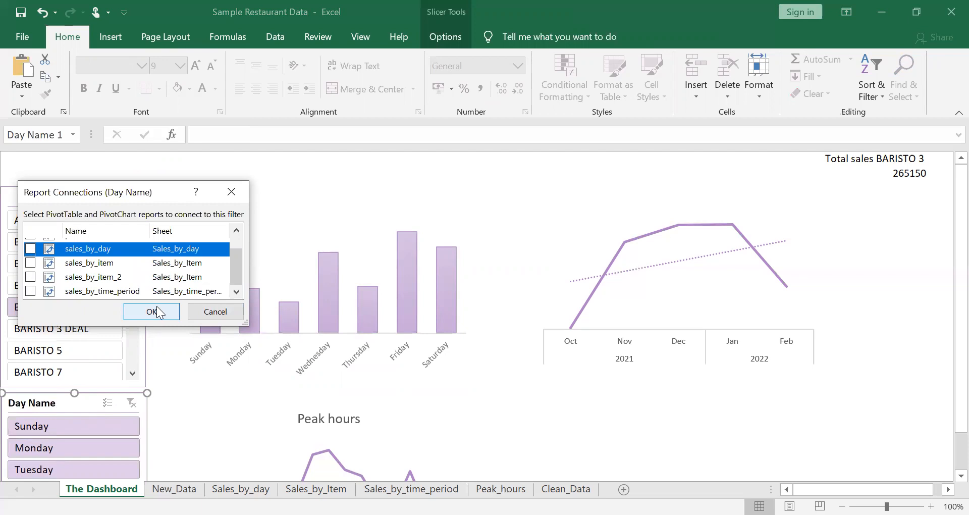
pyautogui.click(31, 277)
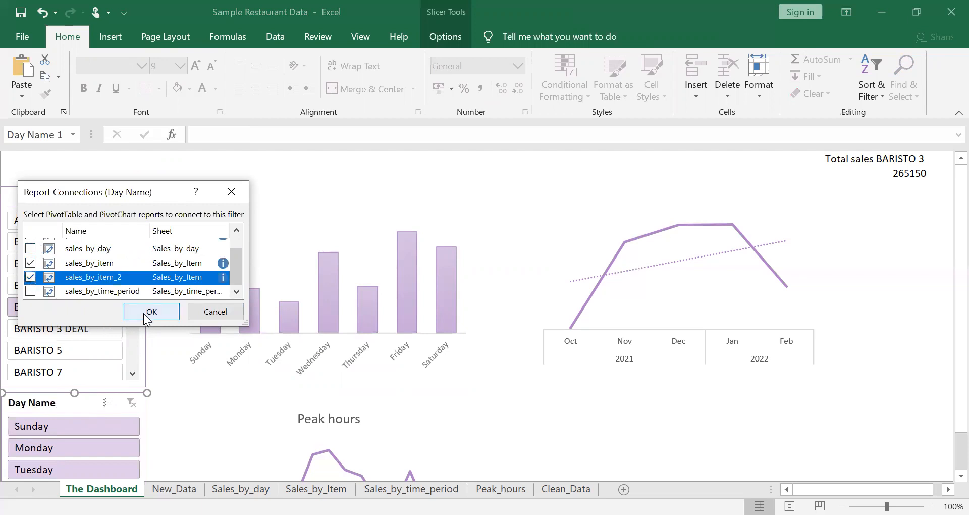
# Step: Connect the Day Name slicer to the sales_by_item and sales_by_item_2 pivot tables
pyautogui.click(31, 263)
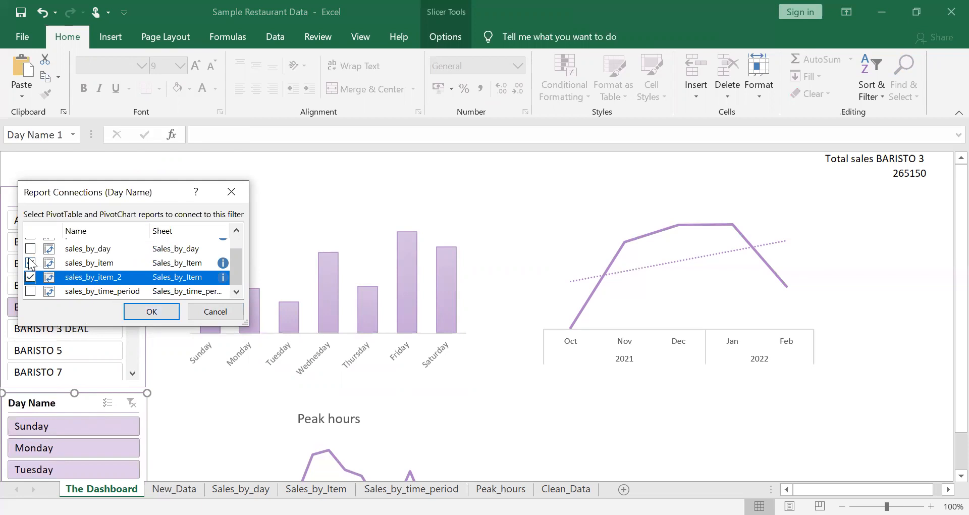
pyautogui.click(128, 305)
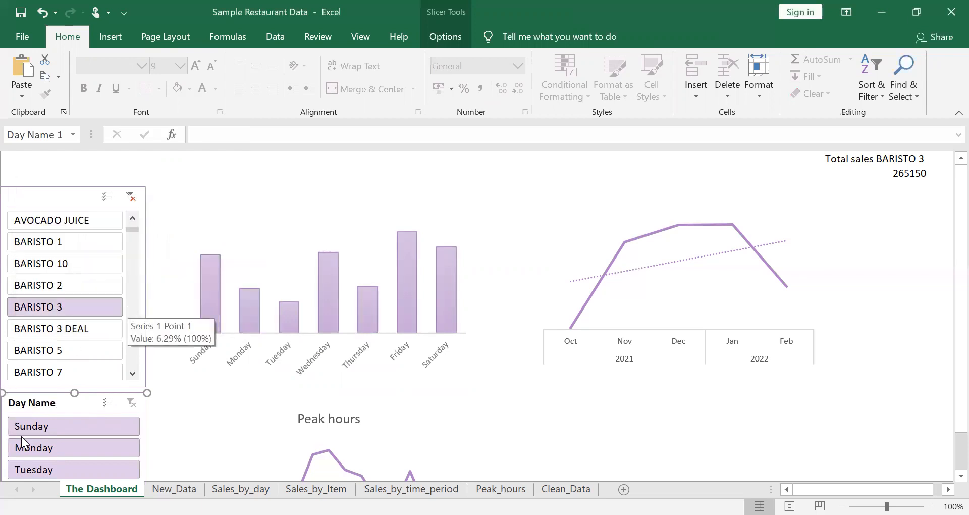
# Step: Filter the dashboard to Sunday with the Day Name slicer and check the total sales, peak hours and percentage figures
pyautogui.click(47, 429)
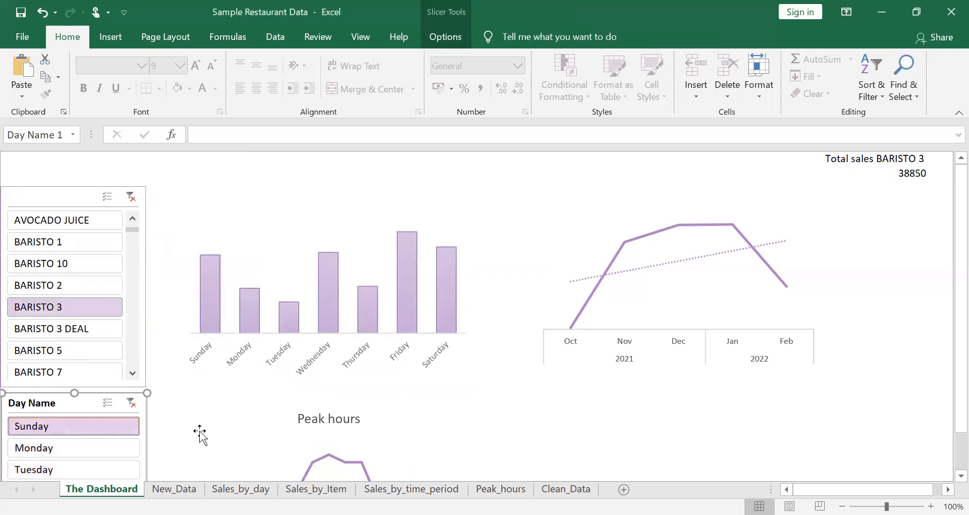
pyautogui.scroll(-3, 199, 431)
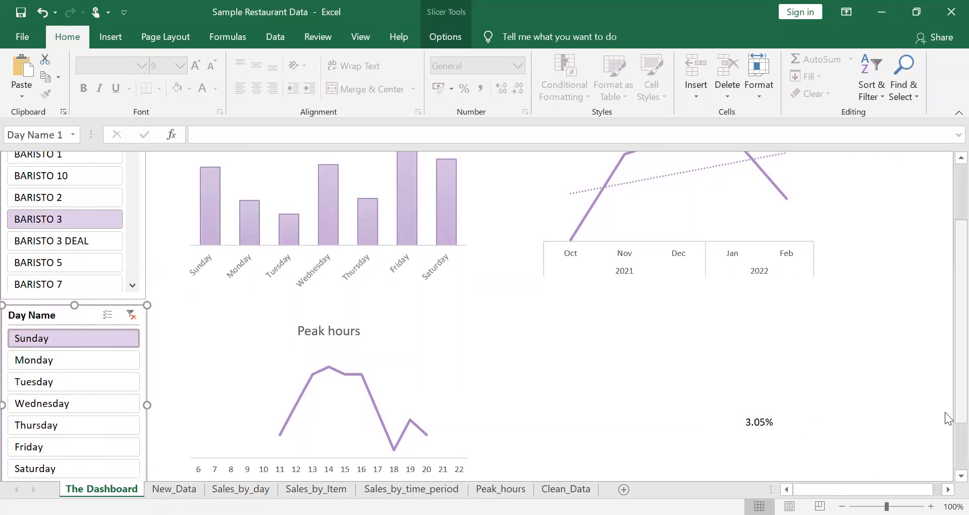
pyautogui.scroll(3, 945, 337)
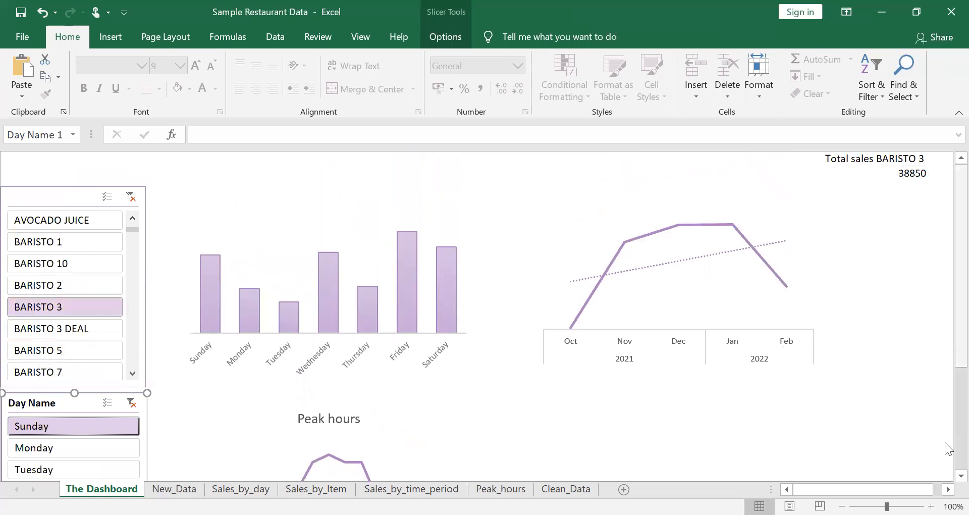
pyautogui.scroll(-3, 798, 370)
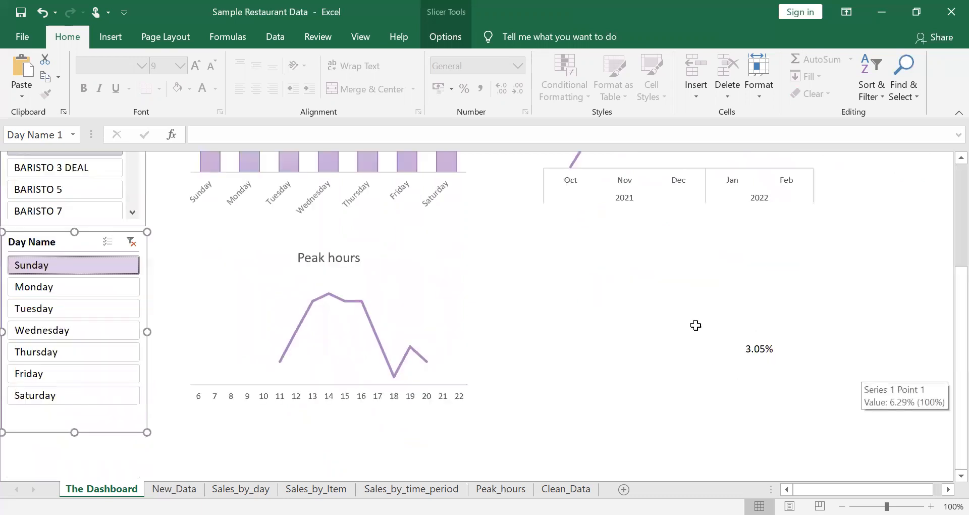
# Step: Filter the dashboard by Monday, Tuesday, Saturday and Friday in turn, and check how the charts and figures respond
pyautogui.click(48, 285)
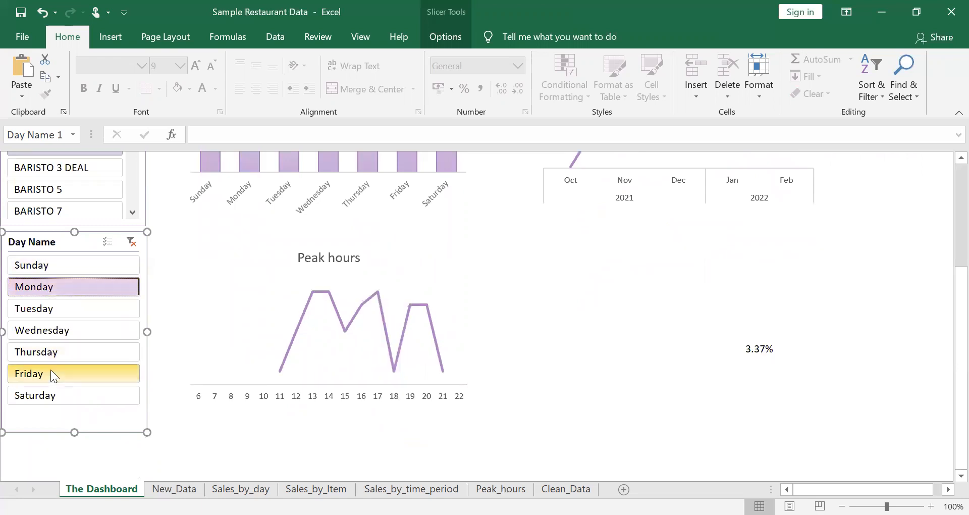
pyautogui.click(39, 310)
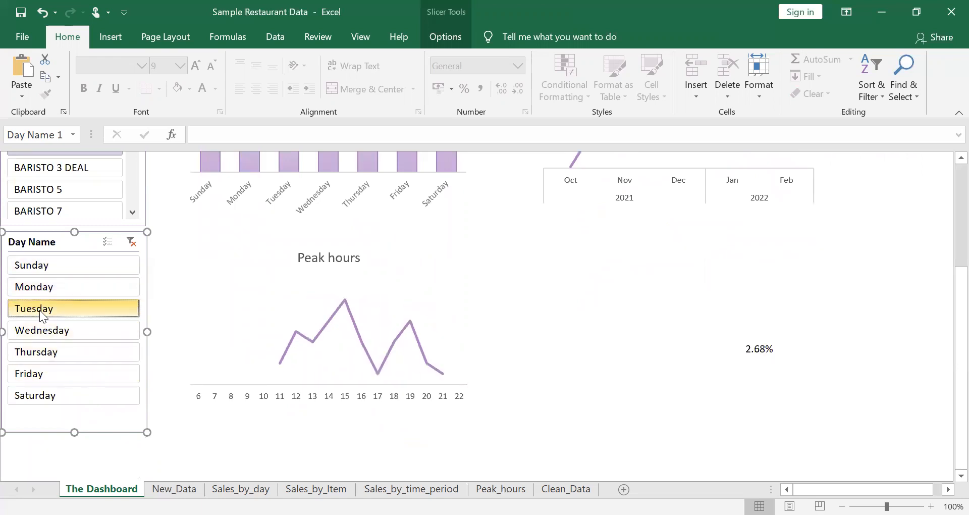
pyautogui.click(29, 391)
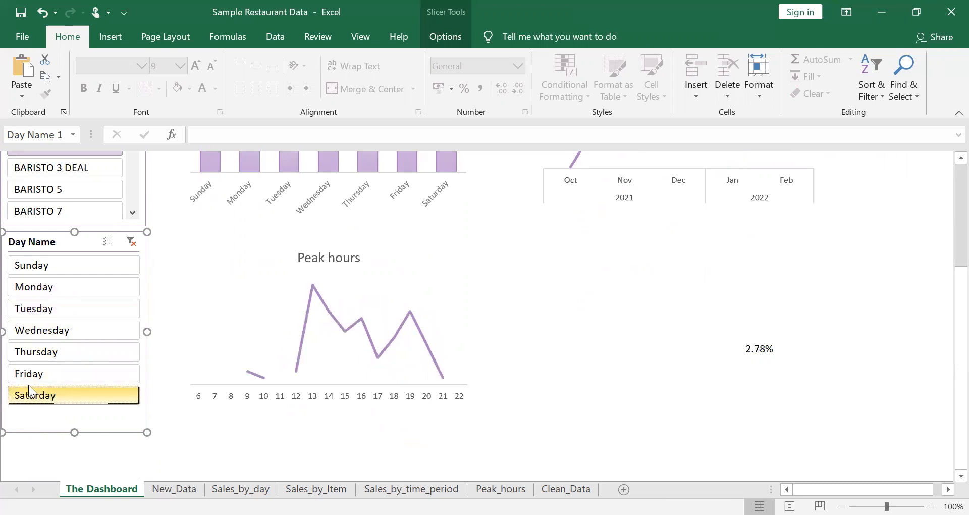
pyautogui.click(28, 375)
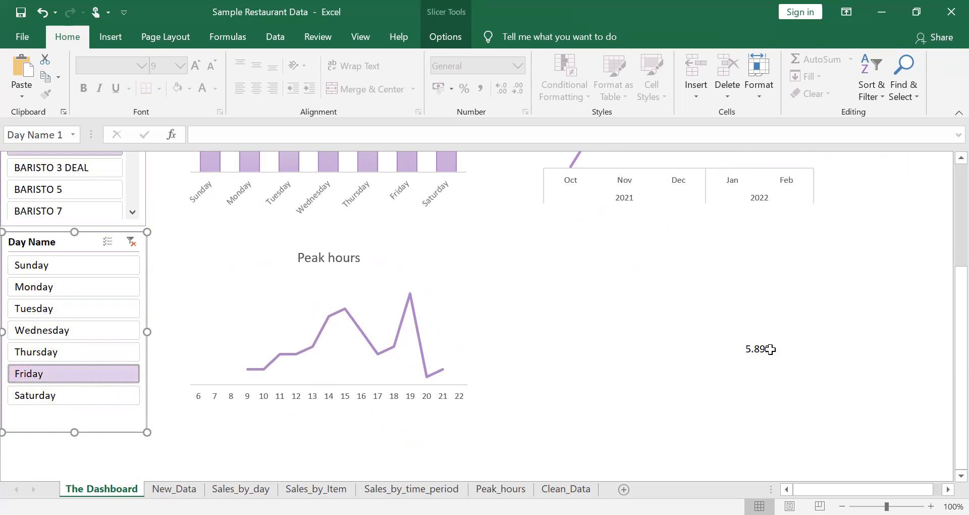
pyautogui.scroll(5, 763, 343)
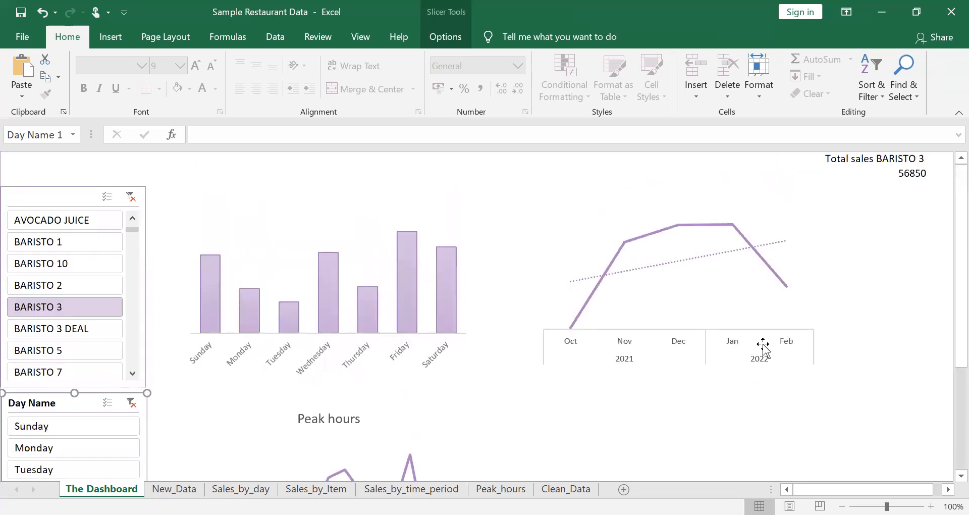
pyautogui.scroll(-3, 762, 343)
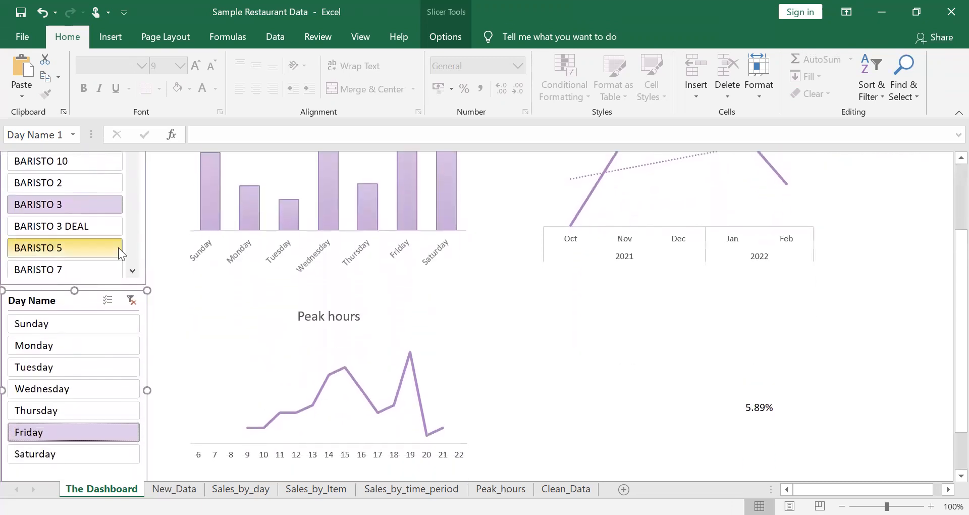
# Step: Clear the Day Name slicer's filter and review the dashboard for all days
pyautogui.click(131, 301)
pyautogui.scroll(3, 202, 281)
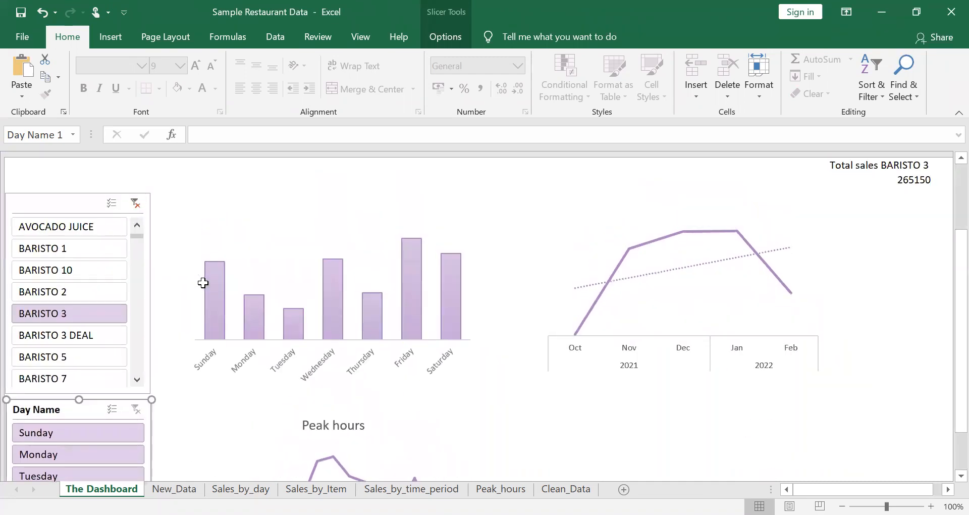
pyautogui.scroll(-3, 217, 273)
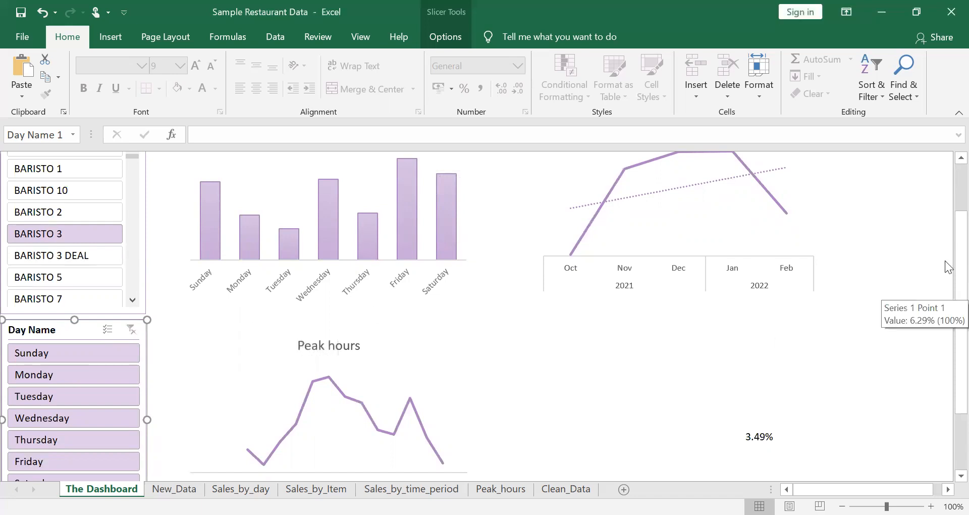
pyautogui.scroll(3, 946, 192)
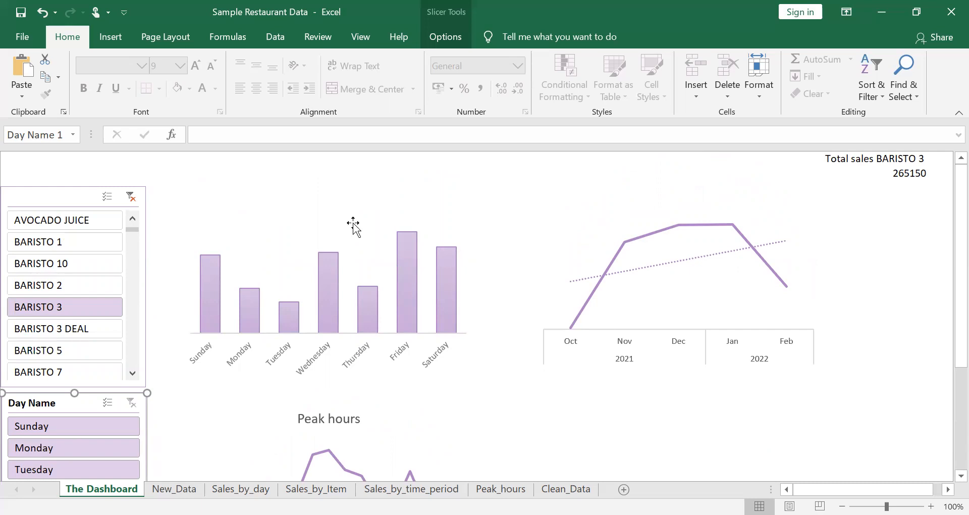
pyautogui.click(113, 36)
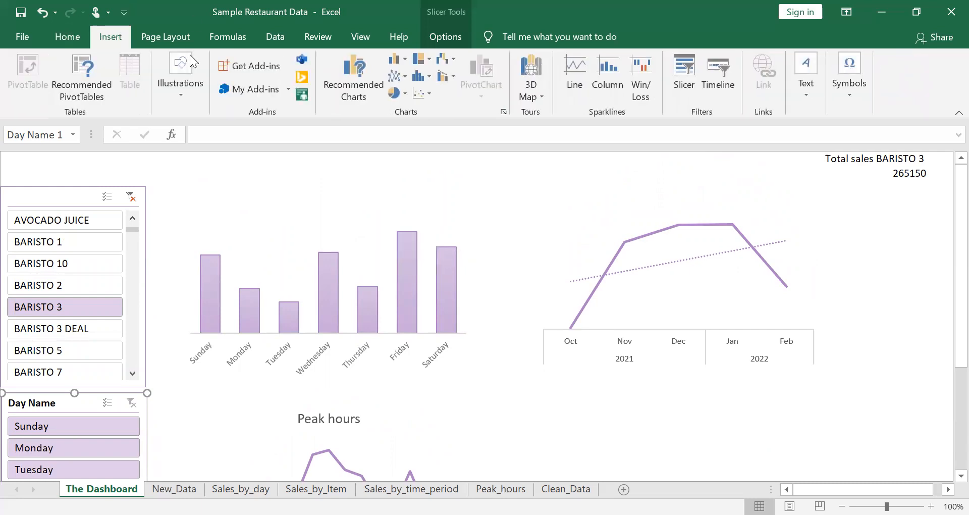
pyautogui.click(720, 68)
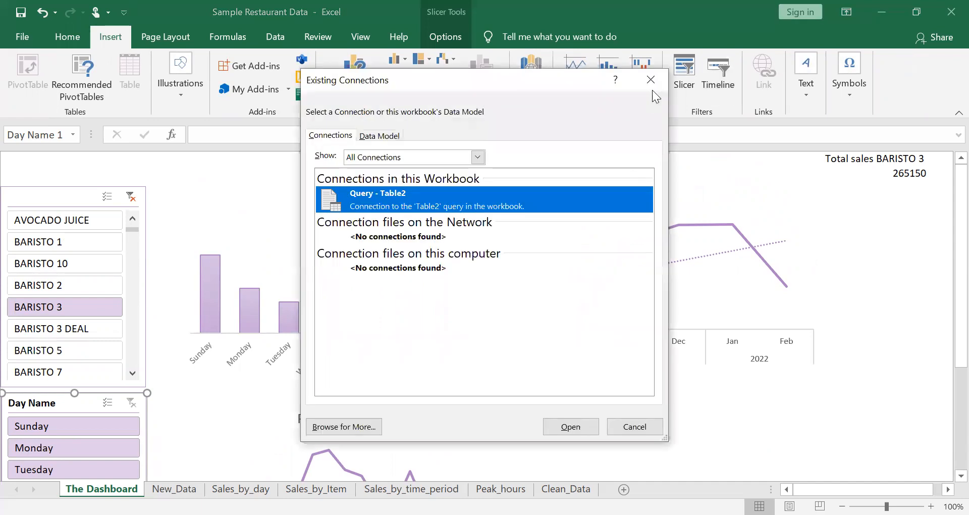
pyautogui.click(645, 88)
# Step: Insert a timeline on the Date field for the monthly sales line chart
pyautogui.click(587, 220)
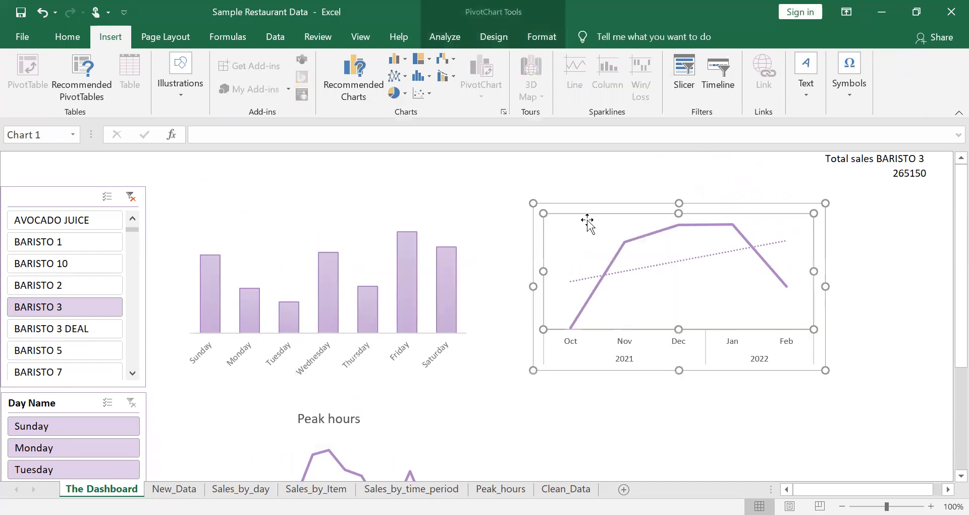
pyautogui.click(649, 206)
pyautogui.click(712, 75)
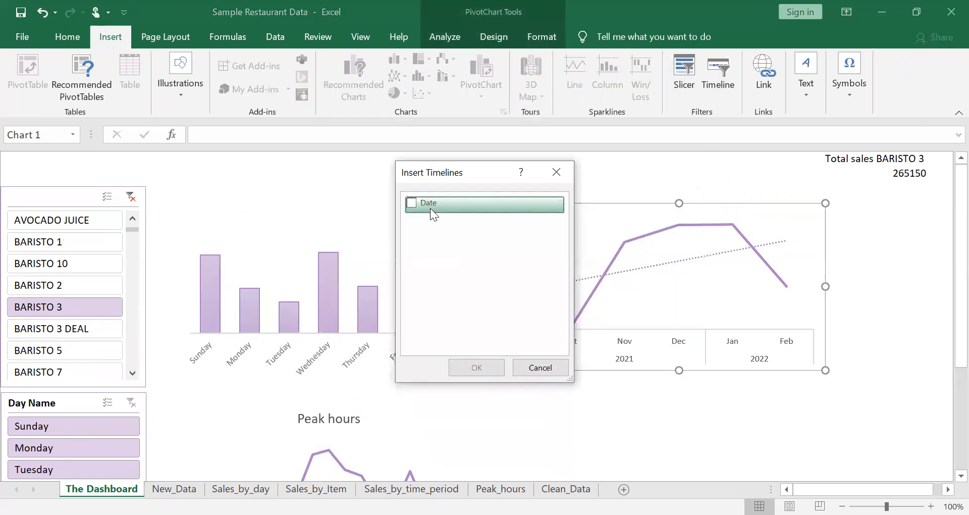
pyautogui.click(412, 204)
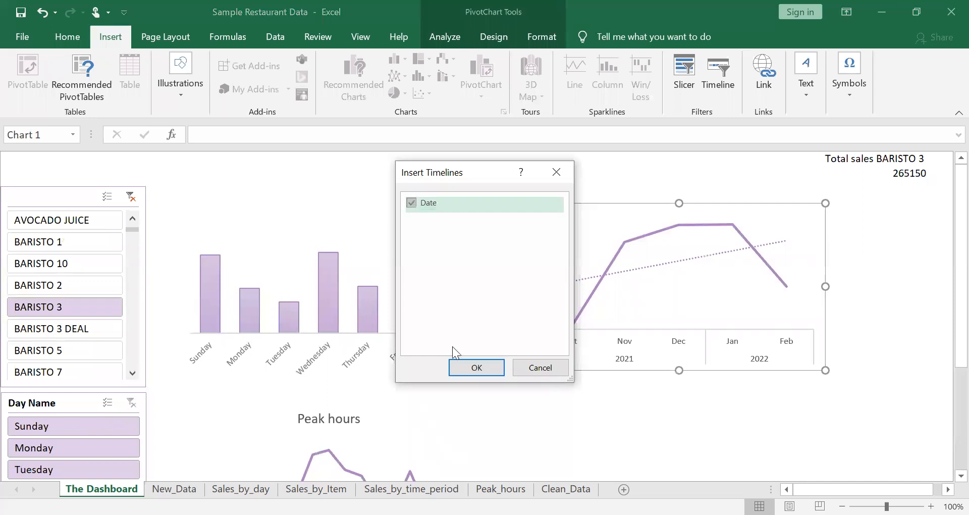
pyautogui.click(466, 371)
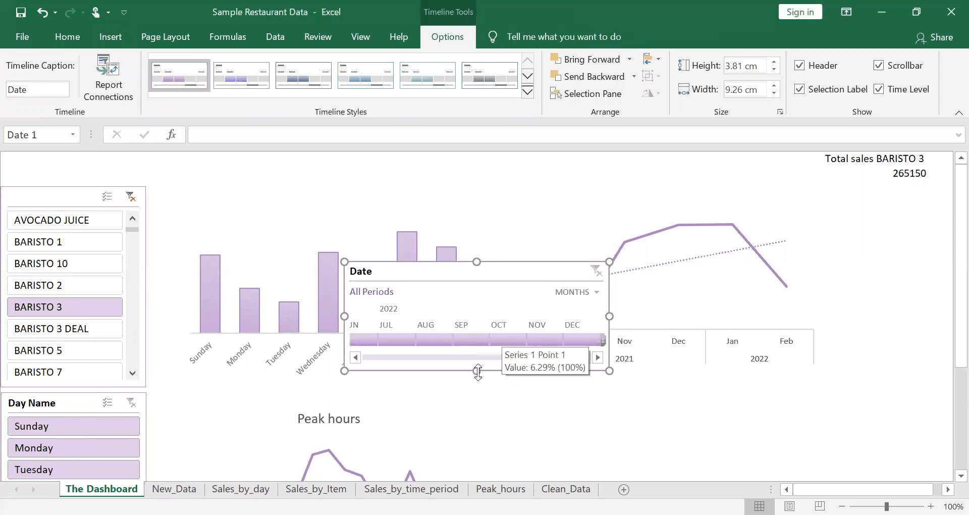
# Step: Shrink the Date timeline to about 1.85 cm high, move it above the charts, and shift the item slicer down to make room
pyautogui.moveTo(478, 371); pyautogui.dragTo(470, 314)
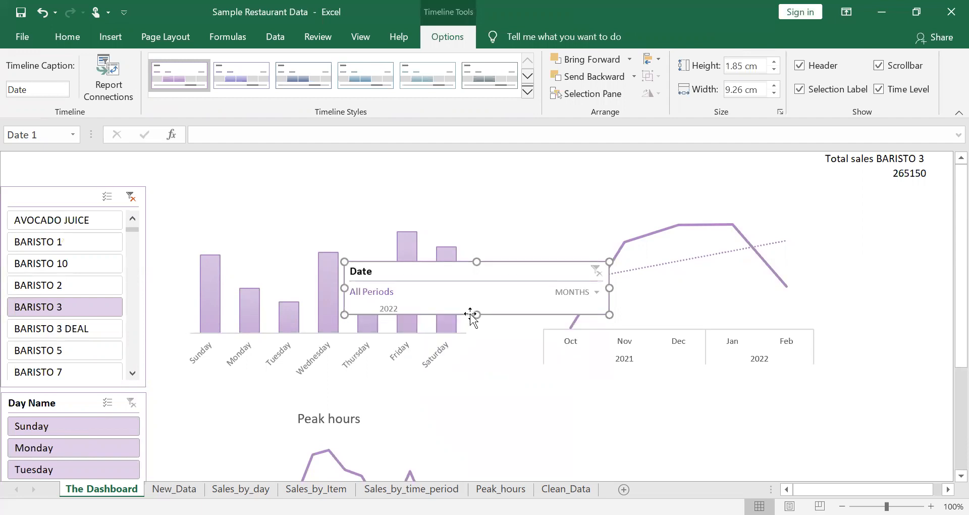
pyautogui.moveTo(500, 266); pyautogui.dragTo(301, 151)
pyautogui.click(66, 228)
pyautogui.moveTo(66, 228); pyautogui.dragTo(64, 264)
# Step: Align the Date timeline with the dashboard's left edge and resize it to about 25.22 cm wide and 2.24 cm high
pyautogui.moveTo(233, 164); pyautogui.dragTo(71, 167)
pyautogui.moveTo(263, 186); pyautogui.dragTo(721, 193)
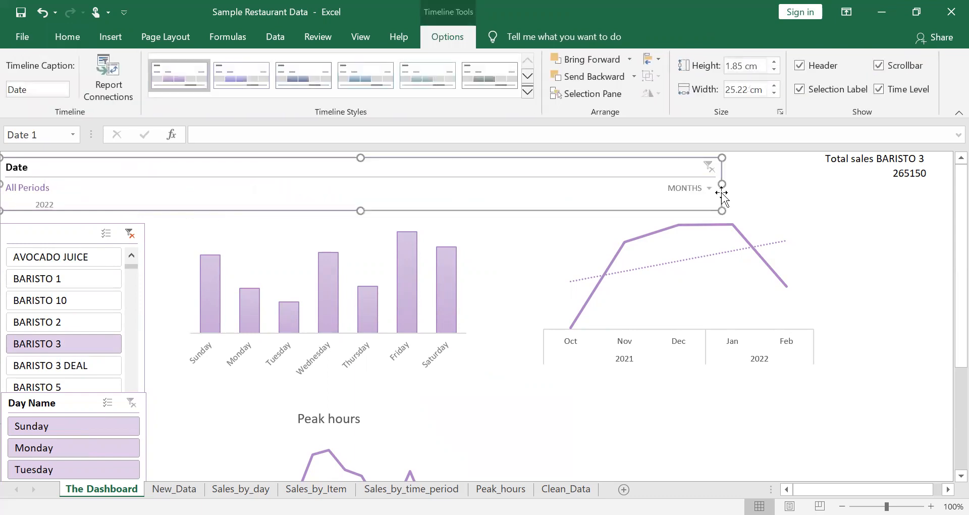
pyautogui.moveTo(357, 209); pyautogui.dragTo(357, 220)
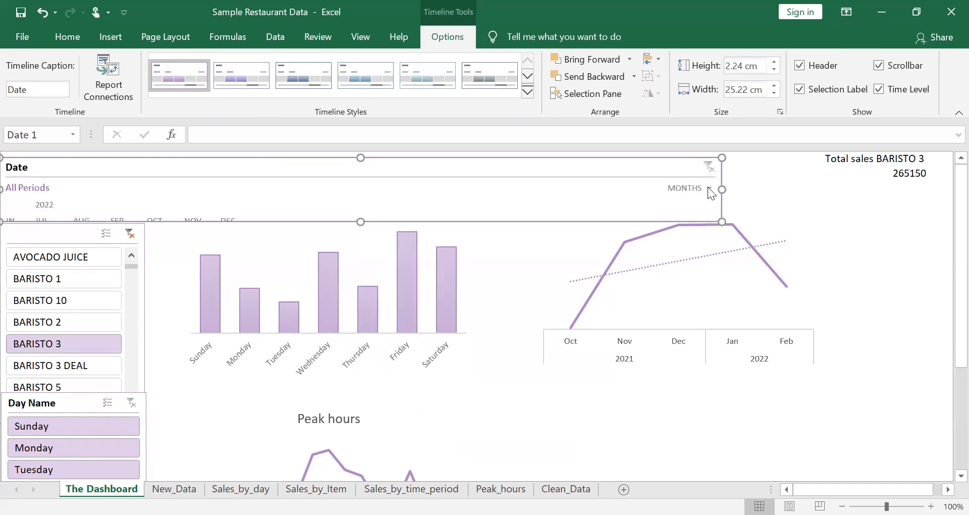
pyautogui.rightClick(624, 165)
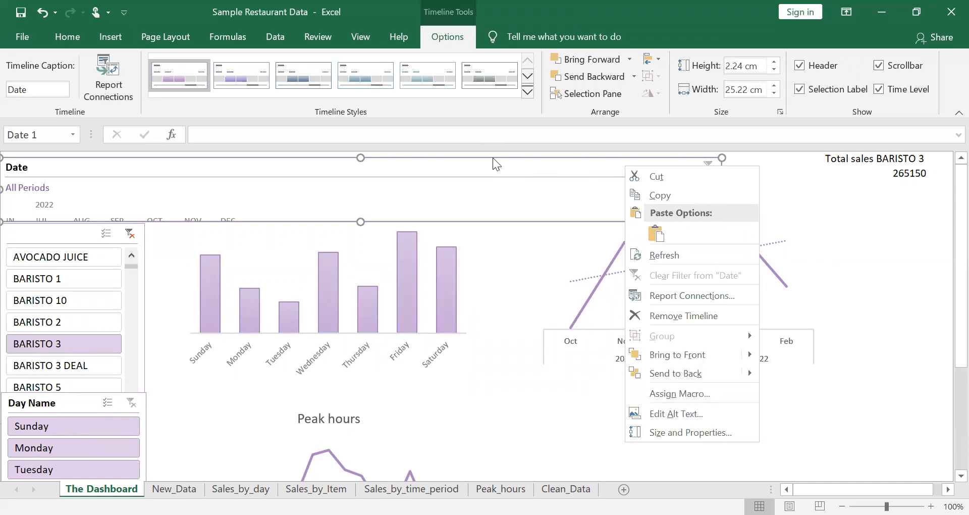
pyautogui.click(479, 177)
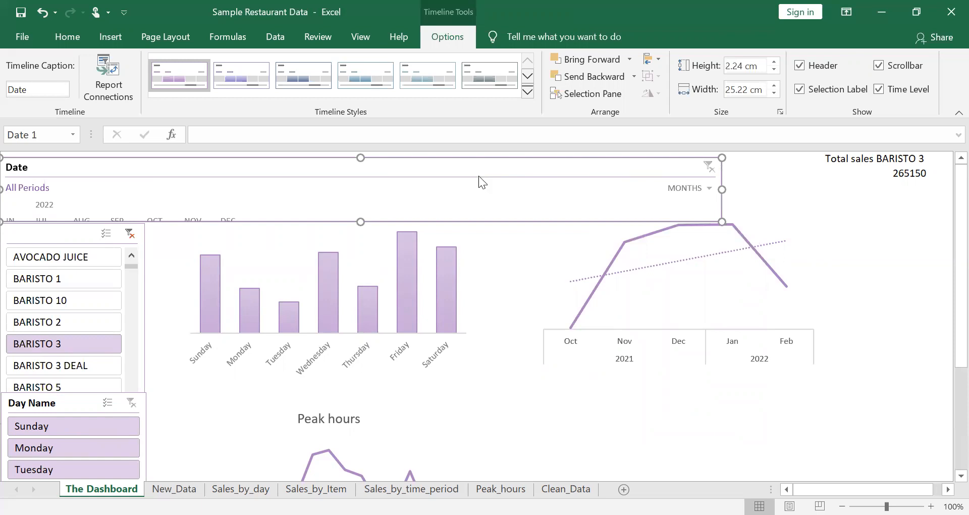
pyautogui.rightClick(479, 176)
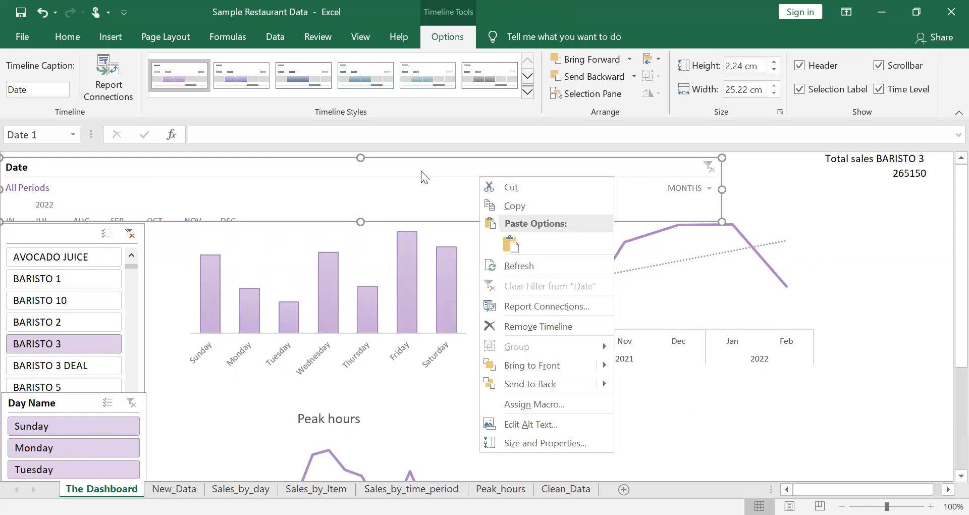
pyautogui.click(429, 40)
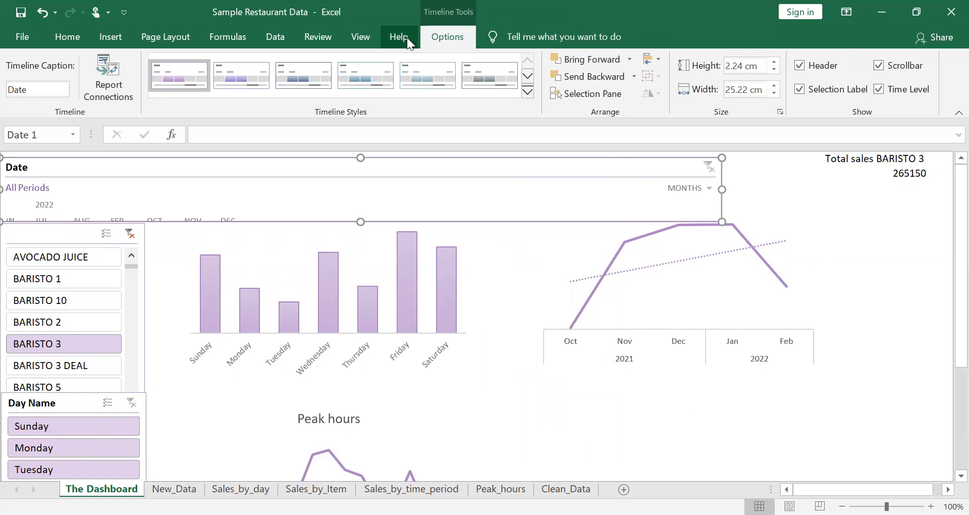
pyautogui.click(364, 37)
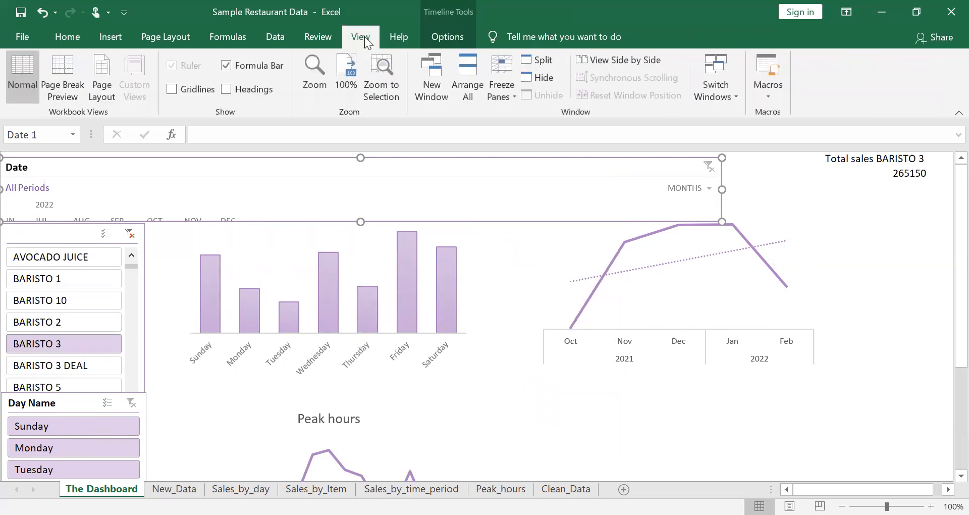
pyautogui.click(403, 36)
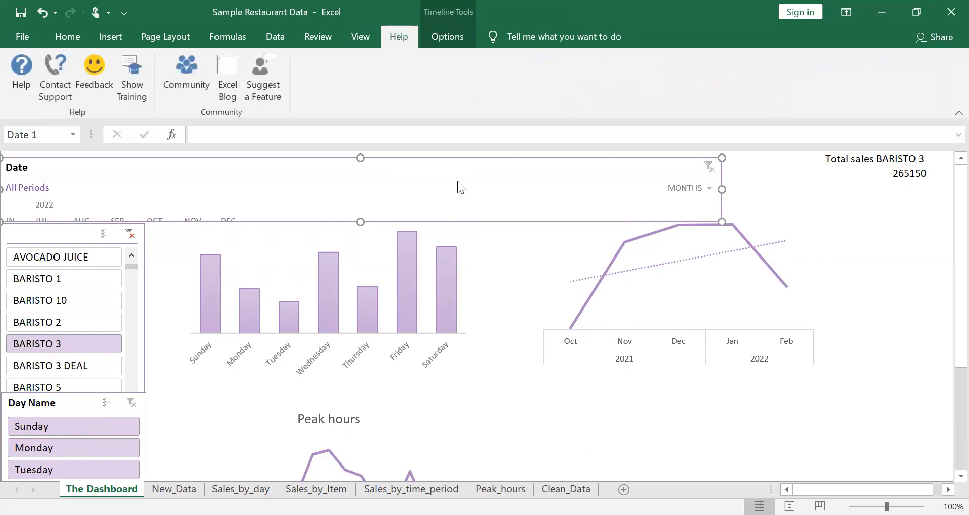
# Step: Remove the Date timeline's caption so that its header text is blank
pyautogui.click(438, 45)
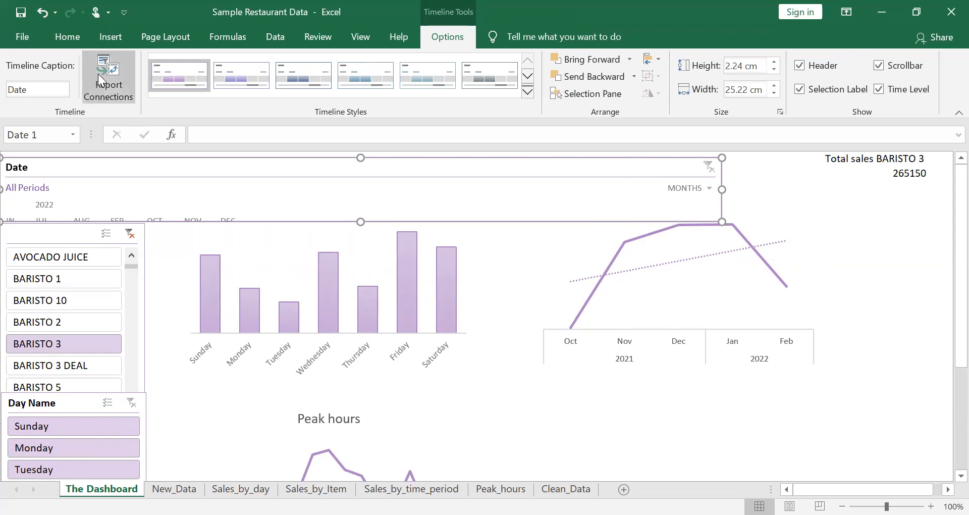
pyautogui.click(33, 91)
pyautogui.press('BackSpace')
pyautogui.press('Return')
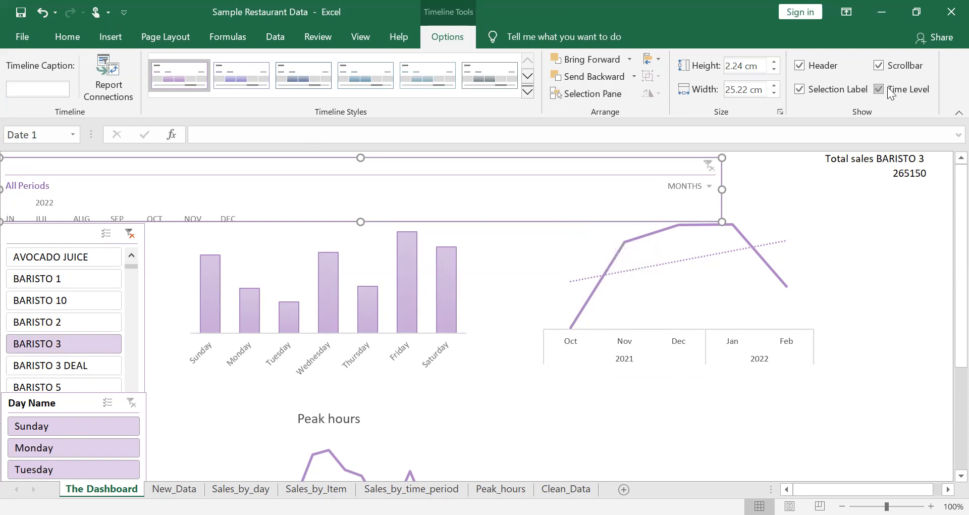
# Step: Hide the time level and the selection label on the date timeline
pyautogui.click(892, 67)
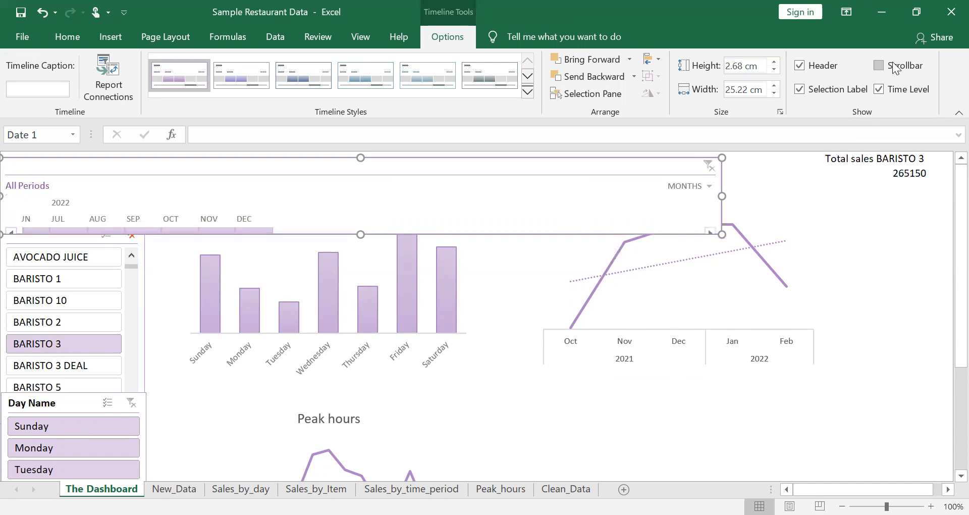
pyautogui.click(885, 91)
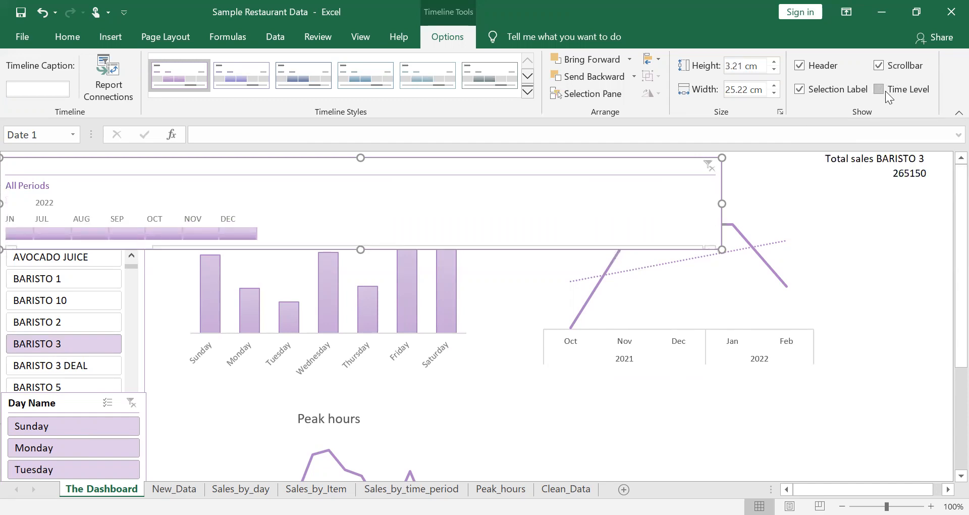
pyautogui.click(834, 93)
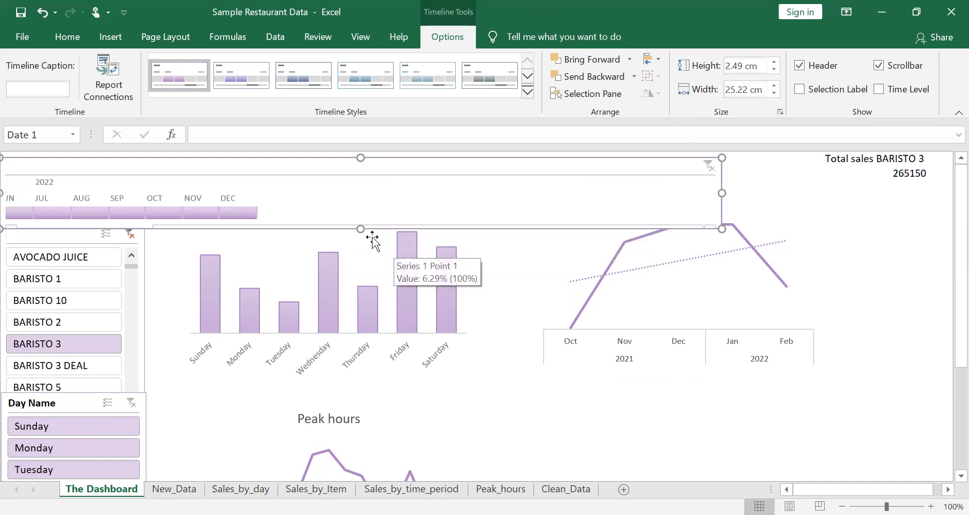
# Step: Resize the Date timeline to about 1.99 cm high and 32.9 cm wide and reposition it above the charts
pyautogui.moveTo(359, 226); pyautogui.dragTo(357, 215)
pyautogui.moveTo(303, 169); pyautogui.dragTo(525, 163)
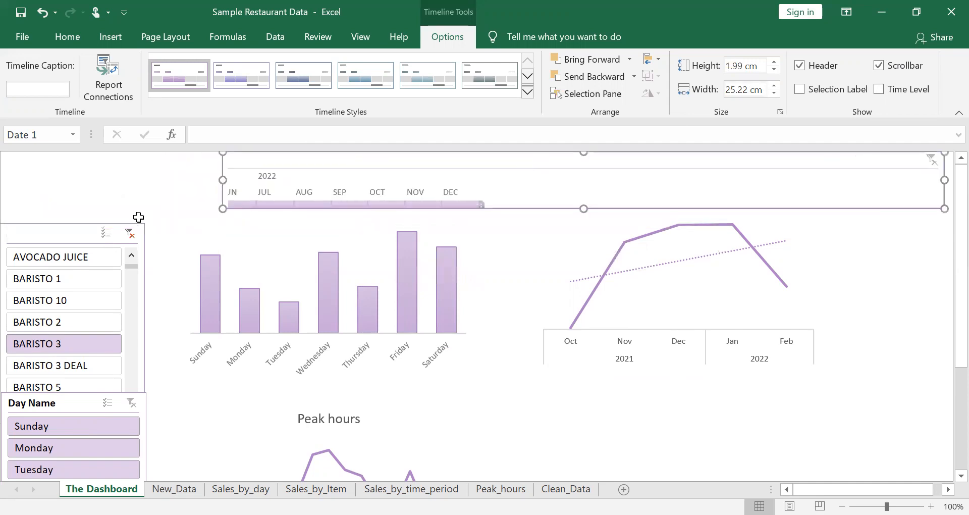
pyautogui.moveTo(223, 178); pyautogui.dragTo(4, 172)
pyautogui.moveTo(172, 161); pyautogui.dragTo(347, 189)
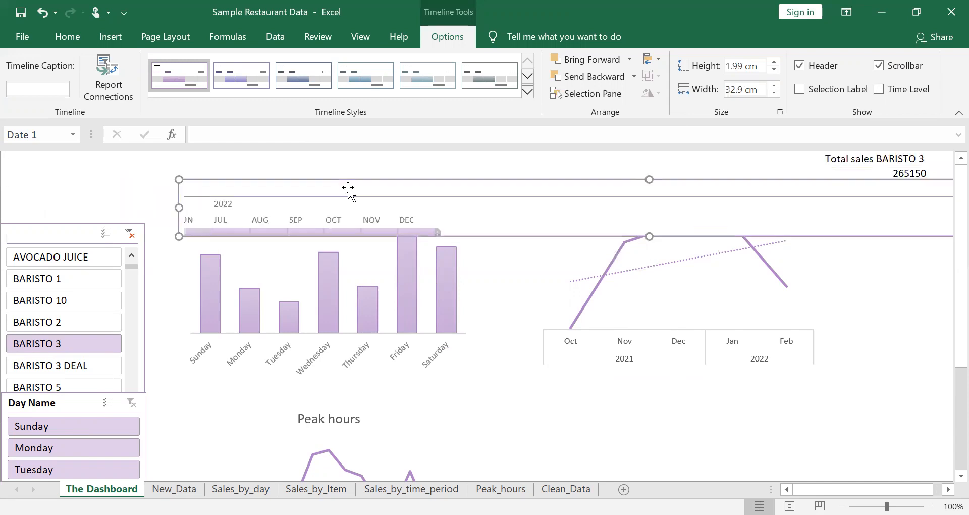
pyautogui.moveTo(178, 206); pyautogui.dragTo(122, 199)
# Step: Delete the Date timeline and insert a new Date timeline for the chart of sales by weekday
pyautogui.press('Delete')
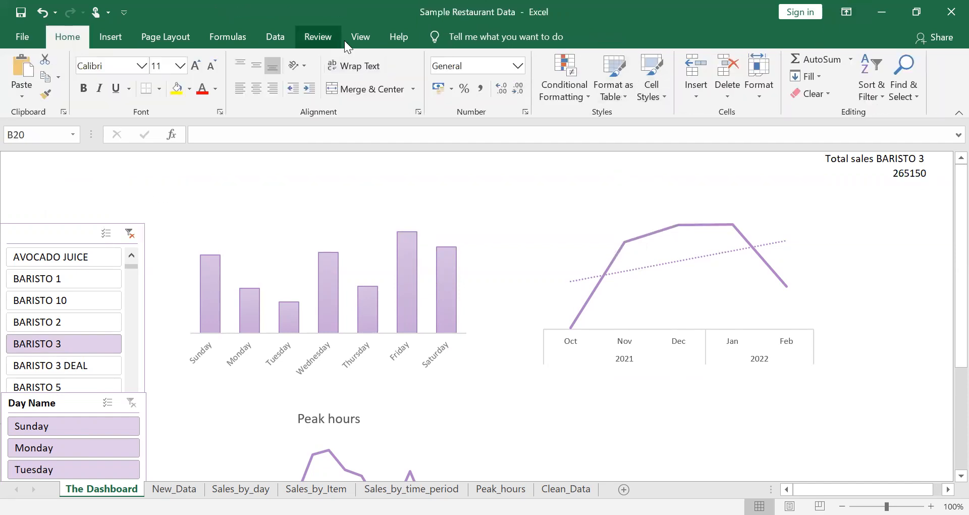
pyautogui.click(444, 212)
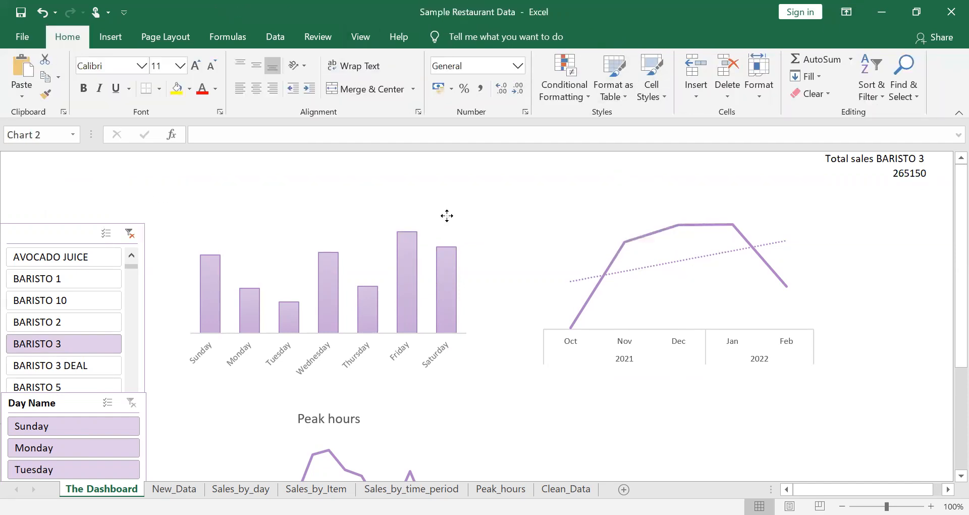
pyautogui.click(440, 210)
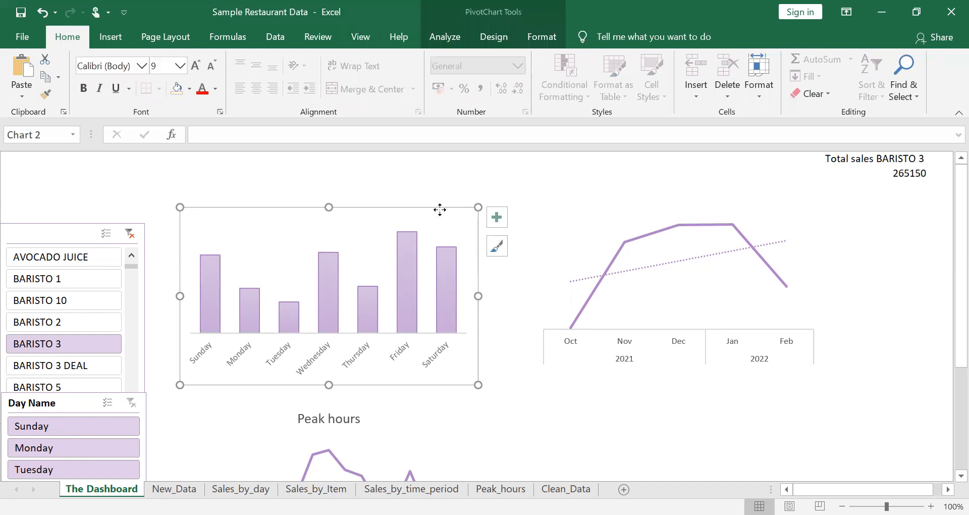
pyautogui.click(107, 40)
pyautogui.click(718, 76)
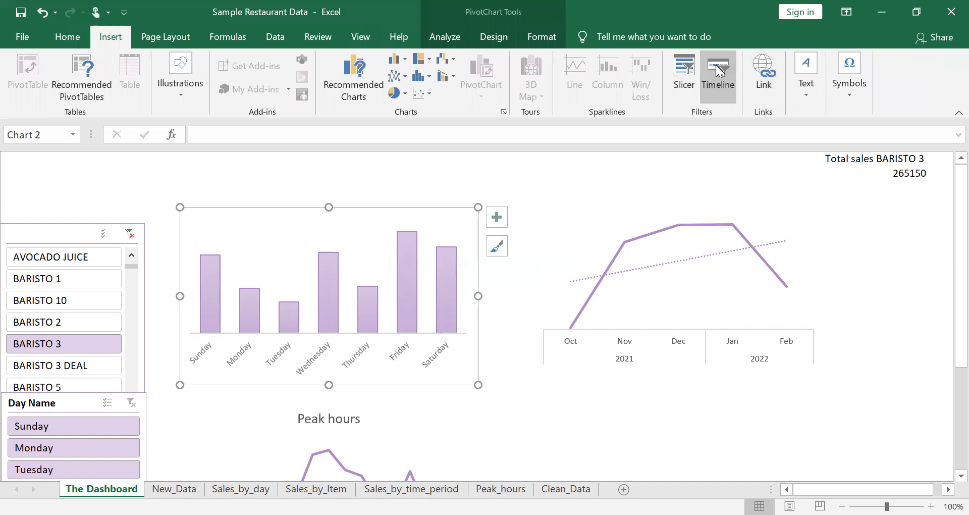
pyautogui.click(411, 203)
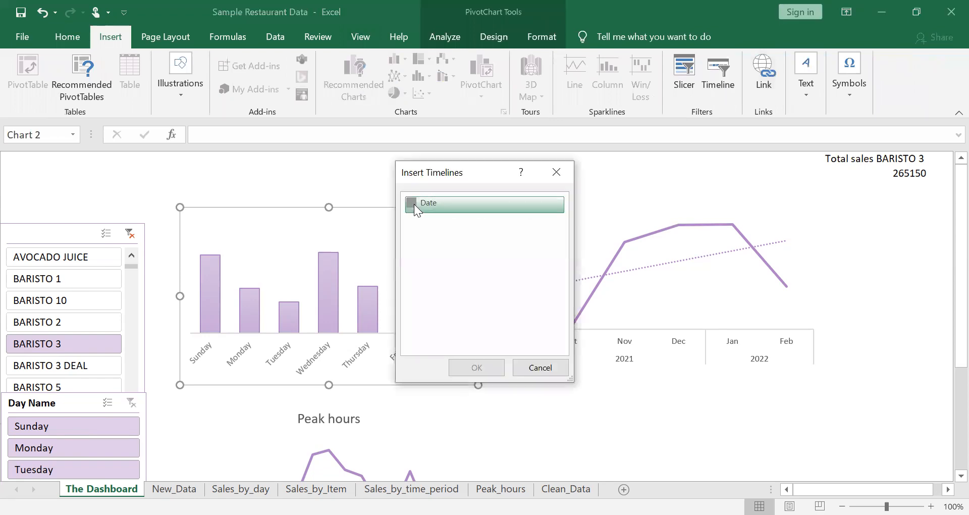
pyautogui.click(476, 367)
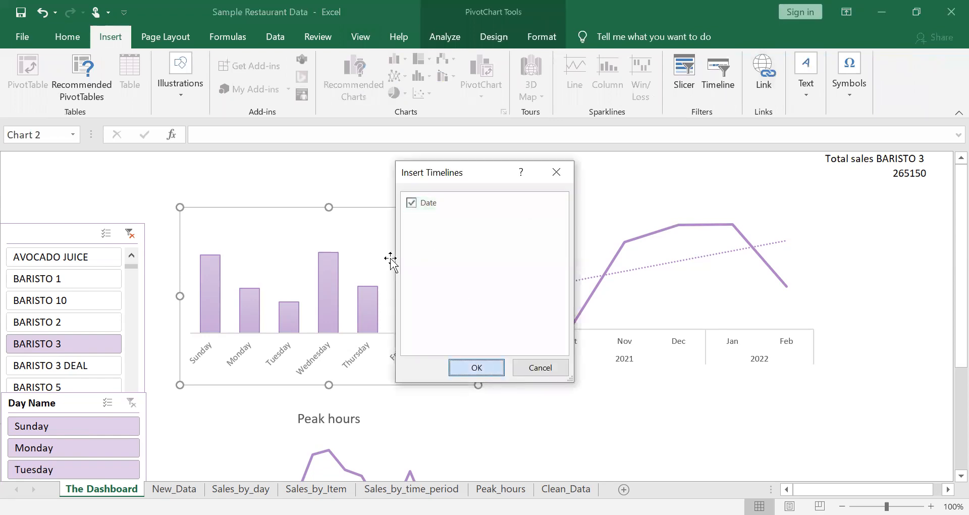
# Step: Widen the new Date timeline to about 31.98 cm, move it above the charts and shrink it to about 1.61 cm high
pyautogui.moveTo(344, 314); pyautogui.dragTo(124, 313)
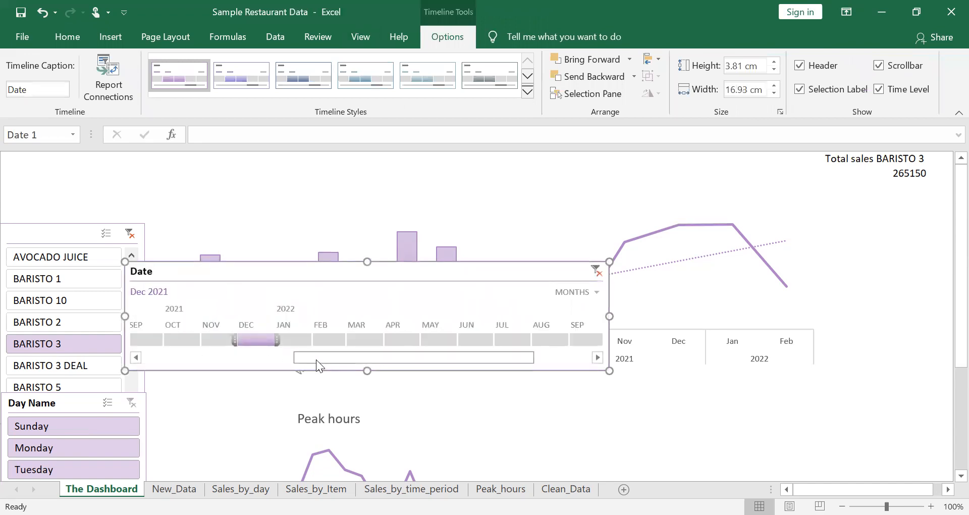
pyautogui.click(284, 351)
pyautogui.moveTo(338, 354); pyautogui.dragTo(429, 354)
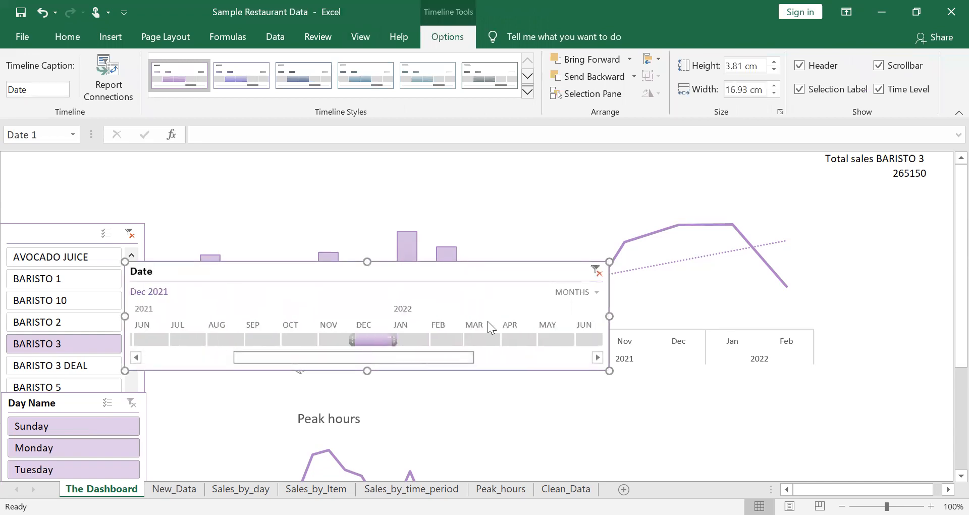
pyautogui.moveTo(608, 315); pyautogui.dragTo(925, 323)
pyautogui.moveTo(260, 355); pyautogui.dragTo(154, 354)
pyautogui.moveTo(122, 317); pyautogui.dragTo(10, 316)
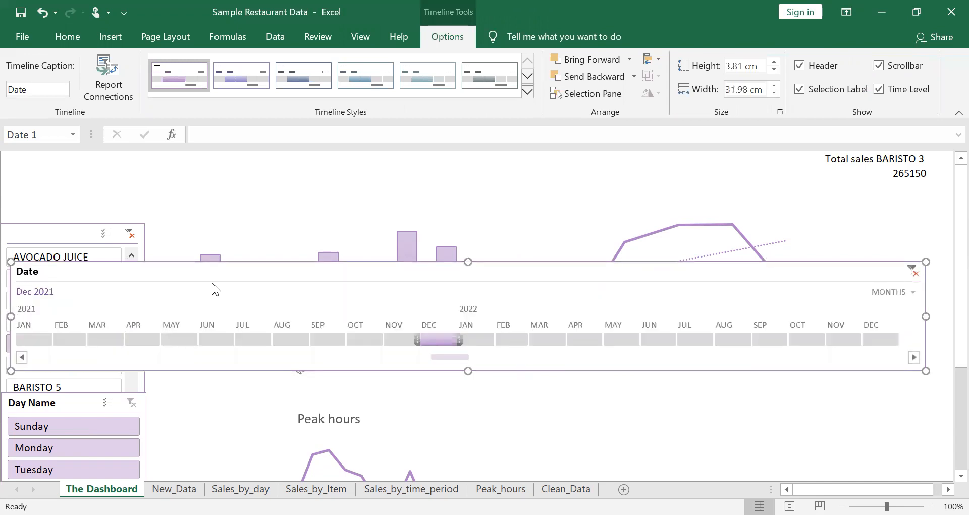
pyautogui.moveTo(225, 266); pyautogui.dragTo(225, 162)
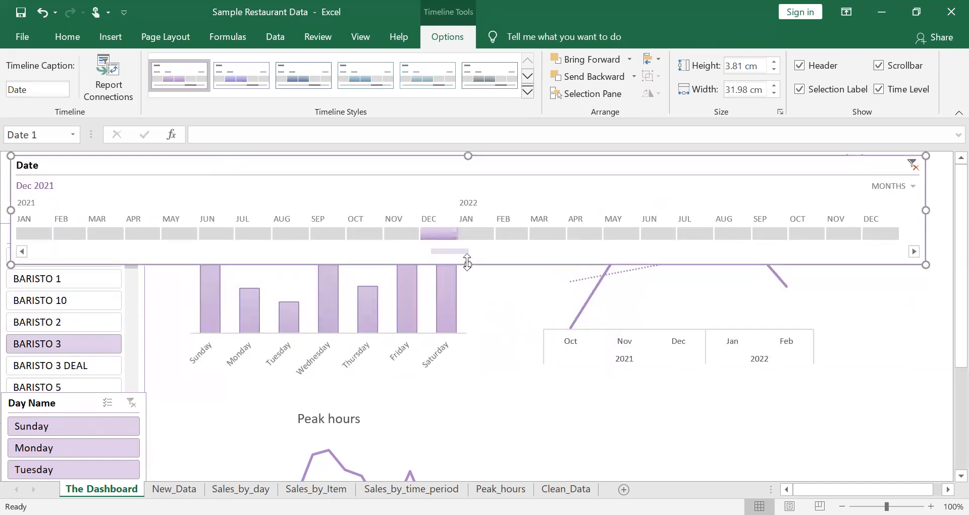
pyautogui.moveTo(468, 264); pyautogui.dragTo(466, 200)
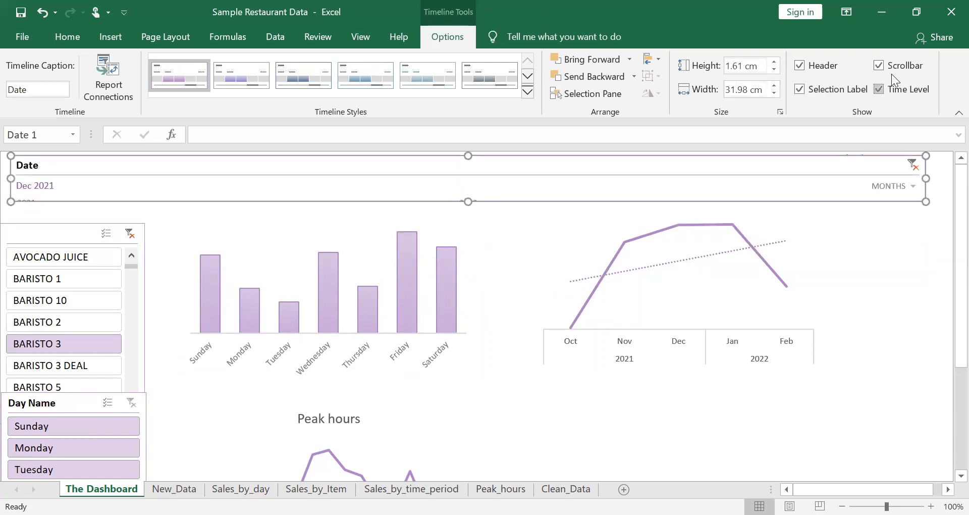
# Step: Hide the timeline's header, selection label and time level, and adjust its height to about 2.05 cm
pyautogui.click(823, 67)
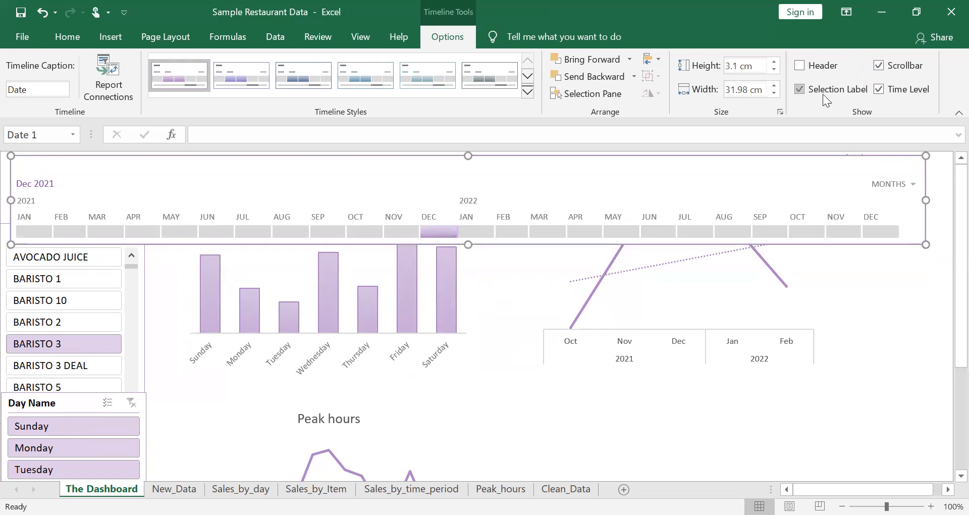
pyautogui.click(816, 88)
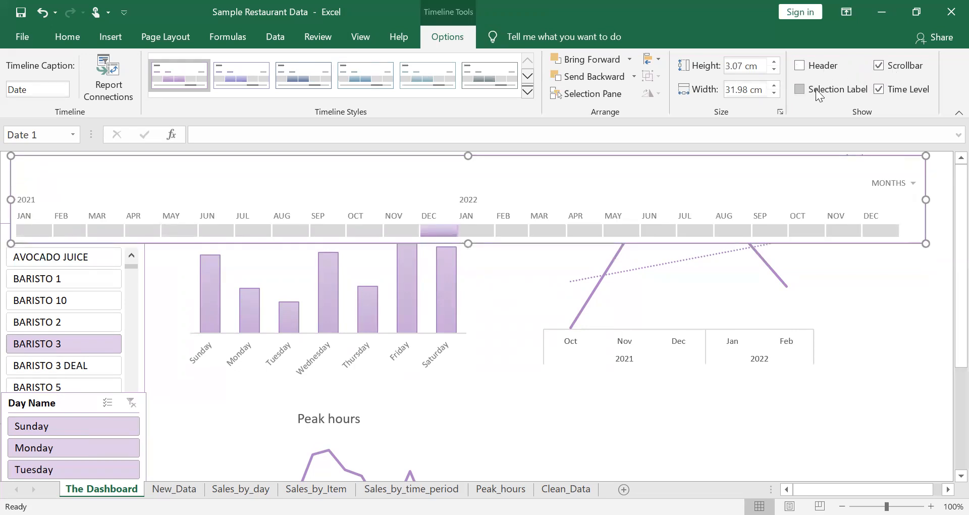
pyautogui.click(880, 88)
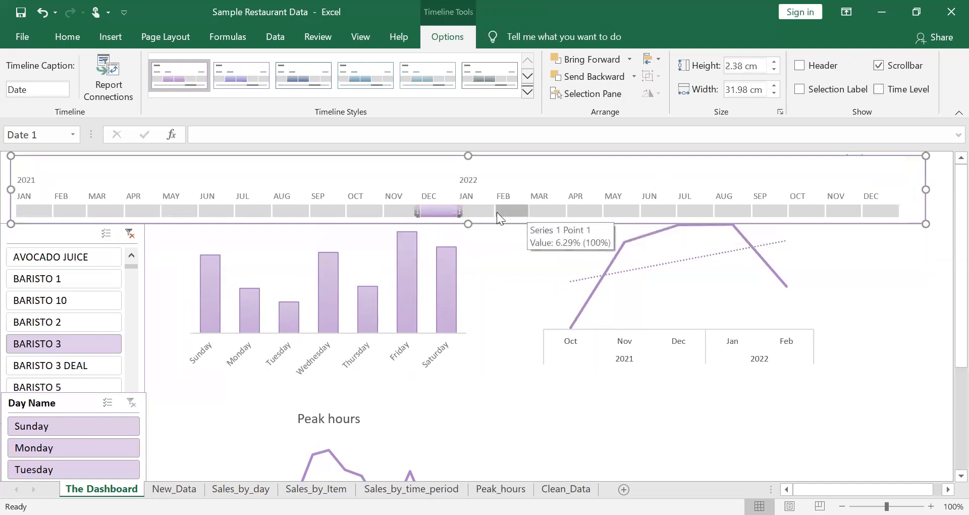
pyautogui.moveTo(468, 216); pyautogui.dragTo(468, 203)
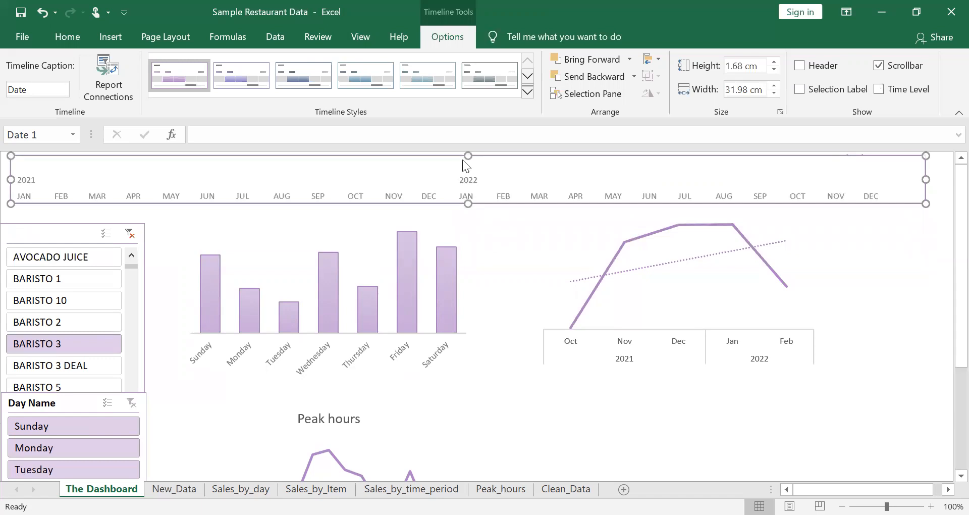
pyautogui.moveTo(468, 155); pyautogui.dragTo(465, 226)
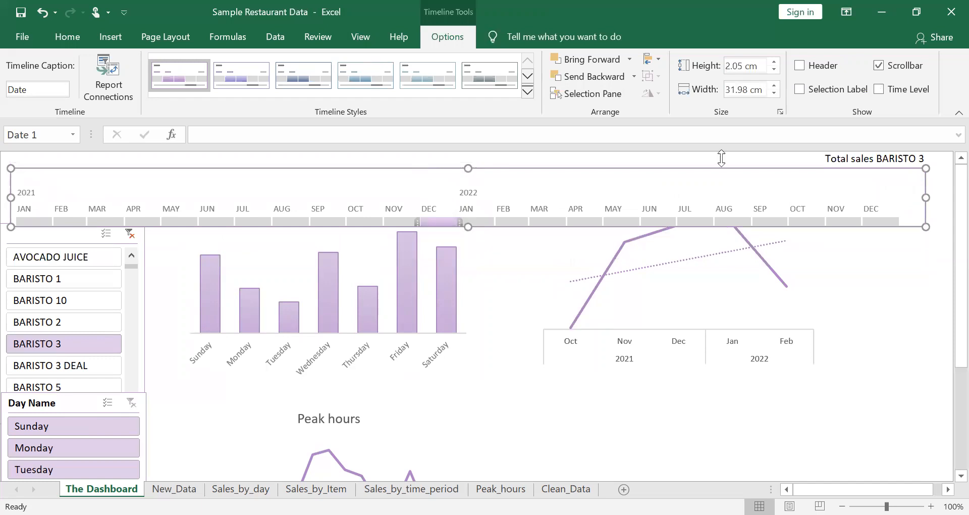
# Step: Show the timeline's header again and clear its date filter, keeping the timeline at the top of the dashboard
pyautogui.click(813, 66)
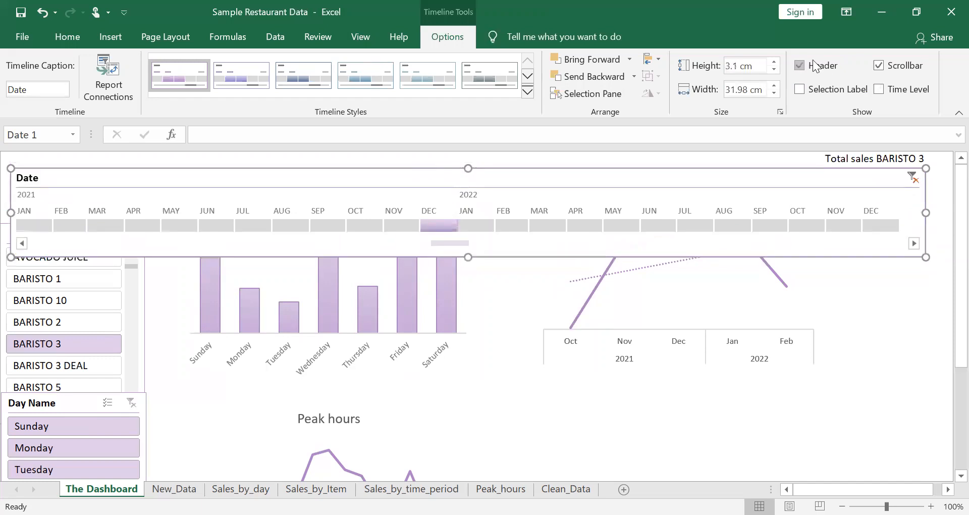
pyautogui.moveTo(597, 165); pyautogui.dragTo(586, 148)
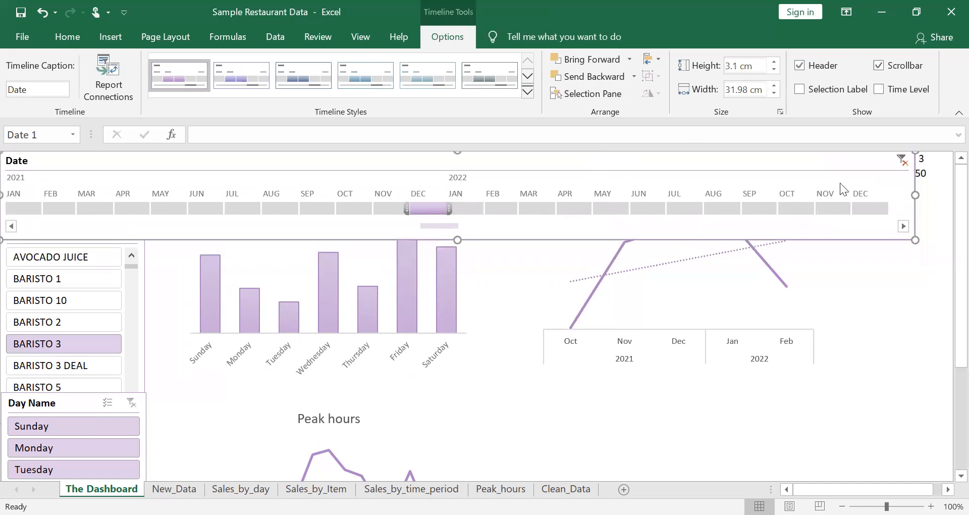
pyautogui.click(902, 160)
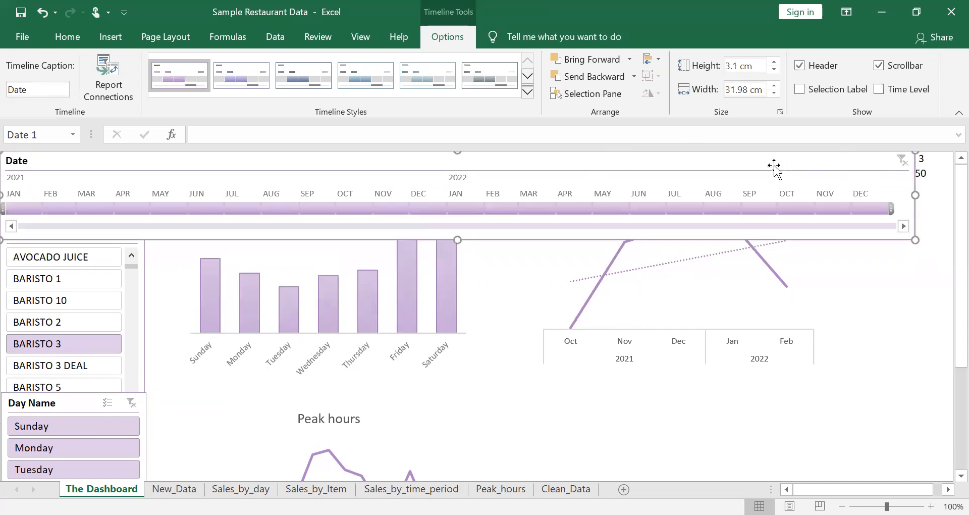
pyautogui.moveTo(761, 162)
pyautogui.mouseDown()
pyautogui.moveTo(784, 171)
pyautogui.moveTo(777, 167)
pyautogui.mouseUp()
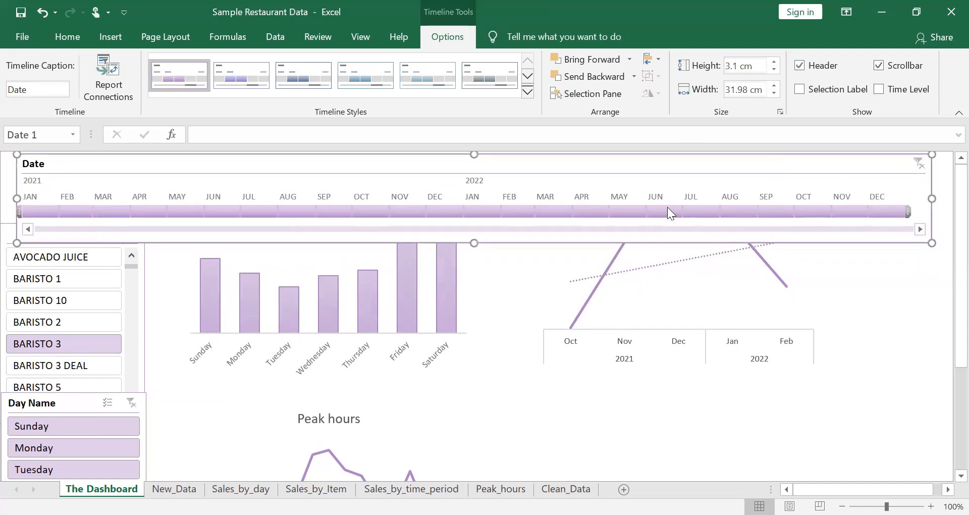
# Step: Select the item slicer together with the weekday and monthly charts and nudge them down to make room for the timeline
pyautogui.click(168, 310)
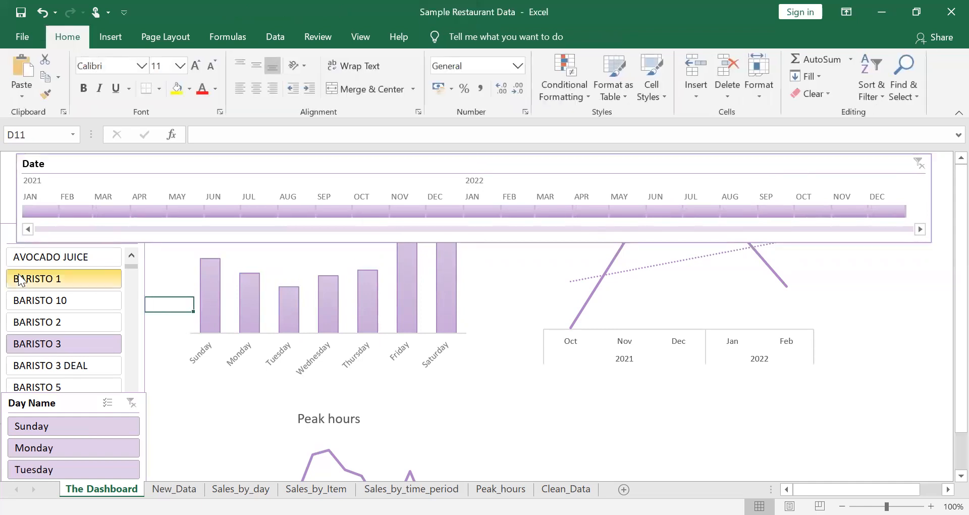
pyautogui.click(7, 232)
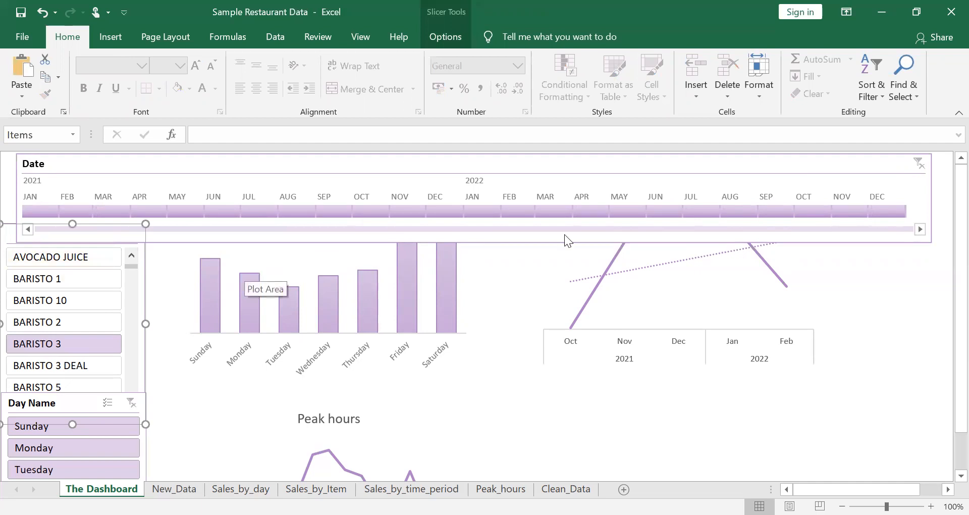
pyautogui.keyDown('ctrl'); pyautogui.click(247, 266); pyautogui.keyUp('ctrl')
pyautogui.keyDown('ctrl'); pyautogui.click(598, 266); pyautogui.keyUp('ctrl')
pyautogui.press('Down')
pyautogui.press('Down')
pyautogui.press('Down')
pyautogui.press('Down')
pyautogui.press('Down')
pyautogui.press('Down')
pyautogui.press('Up')
pyautogui.press('Up')
pyautogui.press('Up')
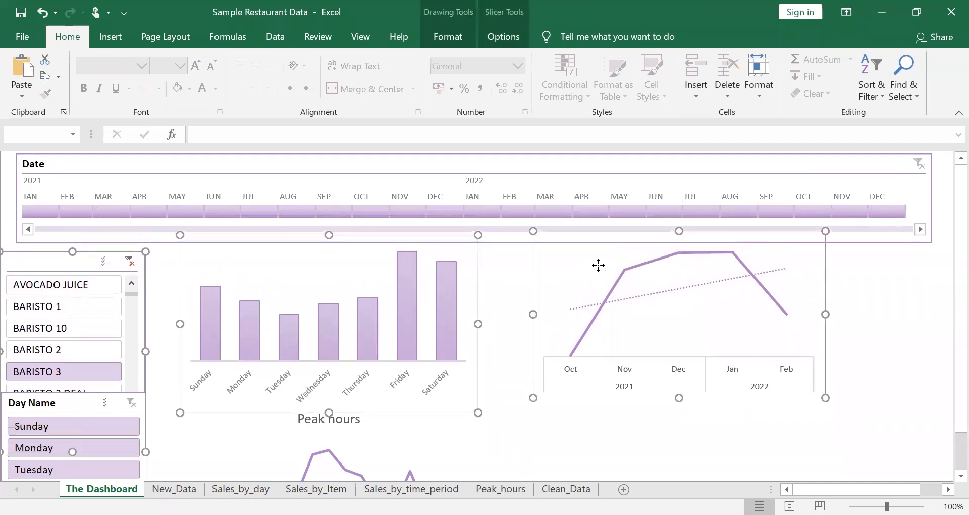
pyautogui.press('Down')
# Step: Reduce the Date timeline's width and height and align it with the dashboard's left edge
pyautogui.click(917, 191)
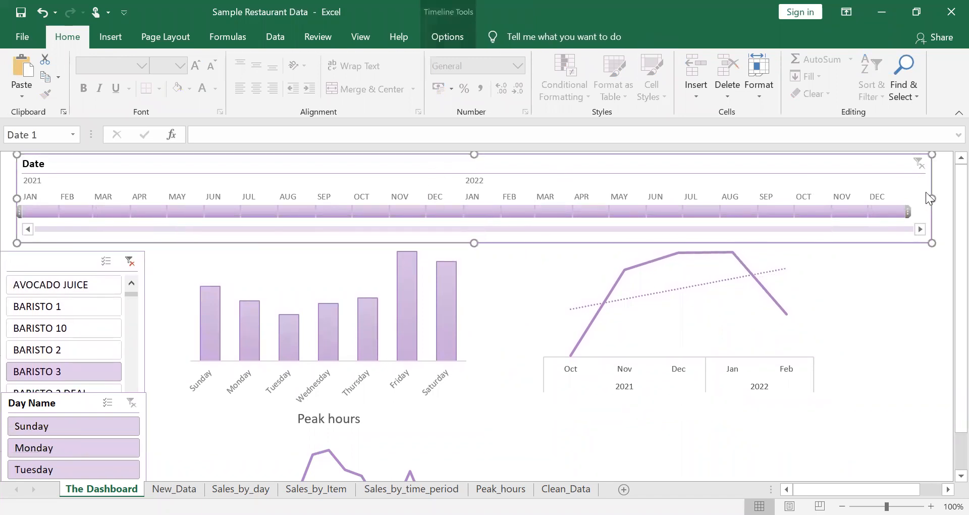
pyautogui.moveTo(931, 242); pyautogui.dragTo(910, 219)
pyautogui.moveTo(435, 162)
pyautogui.mouseDown()
pyautogui.moveTo(409, 159)
pyautogui.moveTo(426, 160)
pyautogui.moveTo(418, 162)
pyautogui.mouseUp()
# Step: Copy the total sales label and figure from R1:R2 to S1:S2 and clear the original cells
pyautogui.click(914, 177)
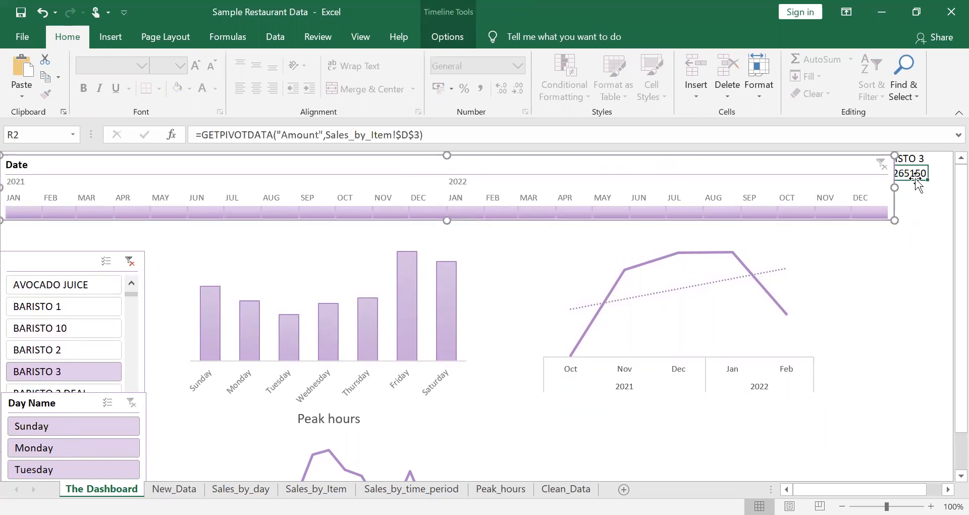
pyautogui.hotkey('ctrl', 'a')
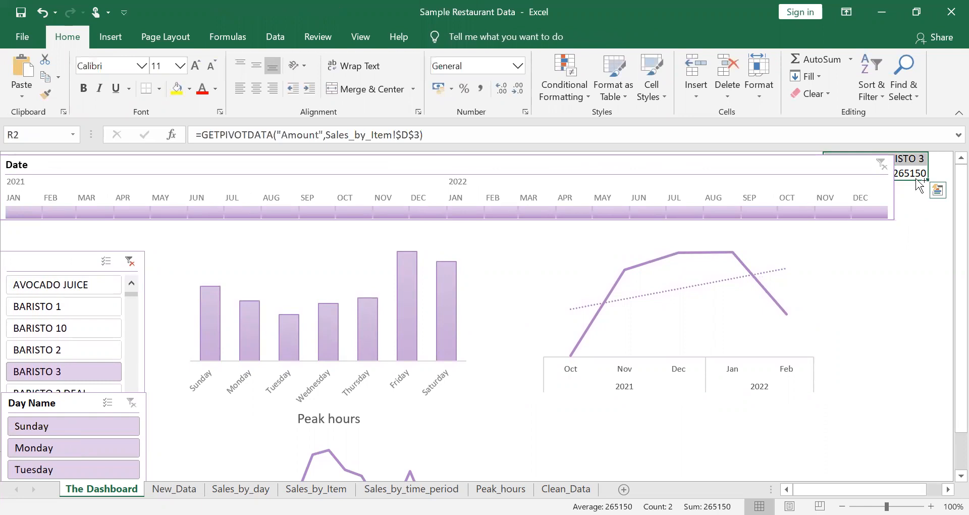
pyautogui.hotkey('ctrl', 'c')
pyautogui.press('Right')
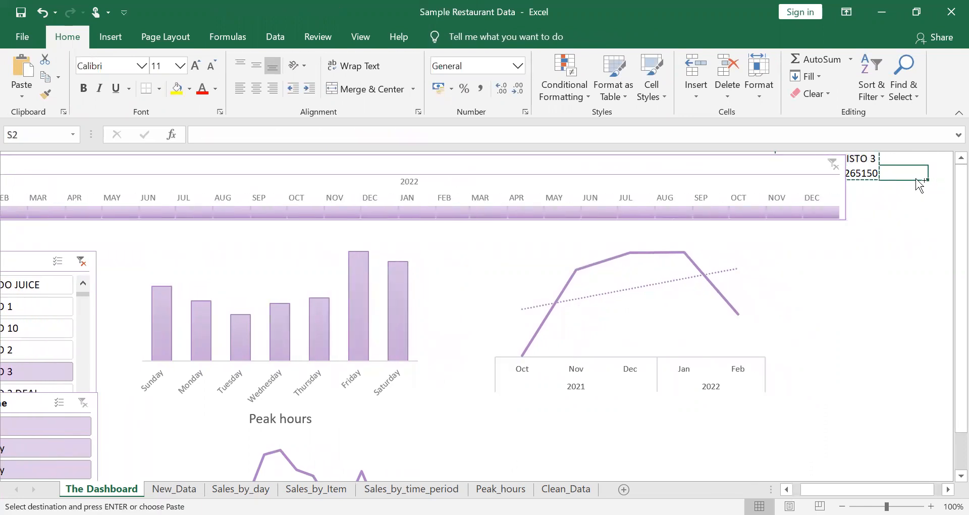
pyautogui.hotkey('ctrl', 'v')
pyautogui.hotkey('ctrl', 'z')
pyautogui.press('Up')
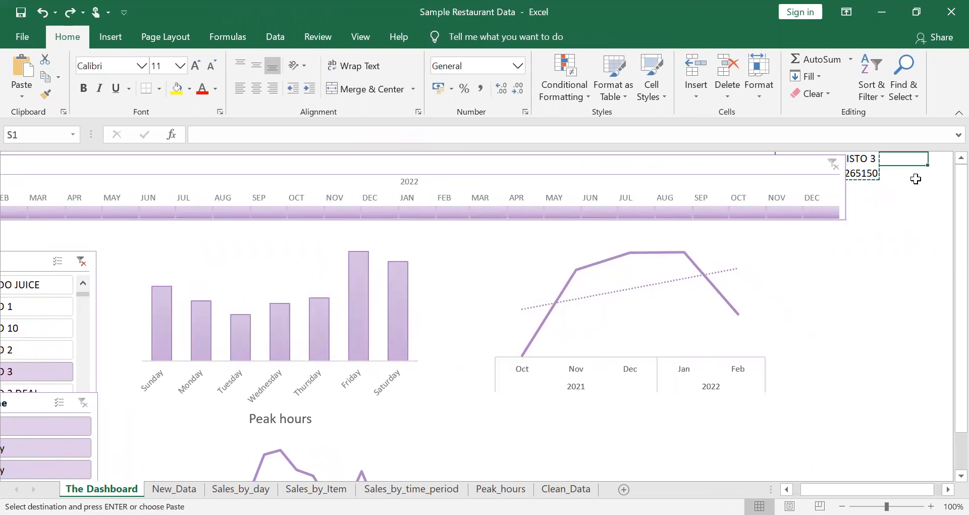
pyautogui.hotkey('ctrl', 'v')
pyautogui.press('Left')
pyautogui.hotkey('shift', 'Down')
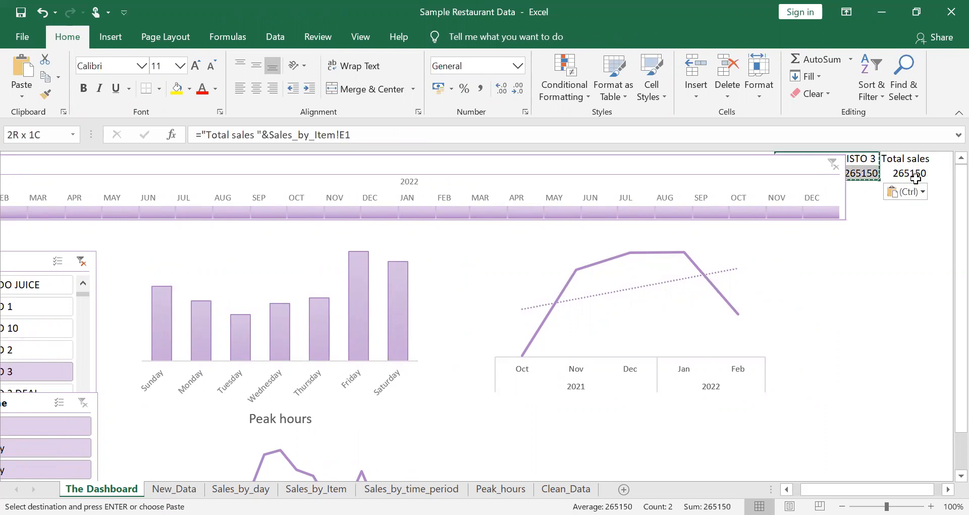
pyautogui.press('Delete')
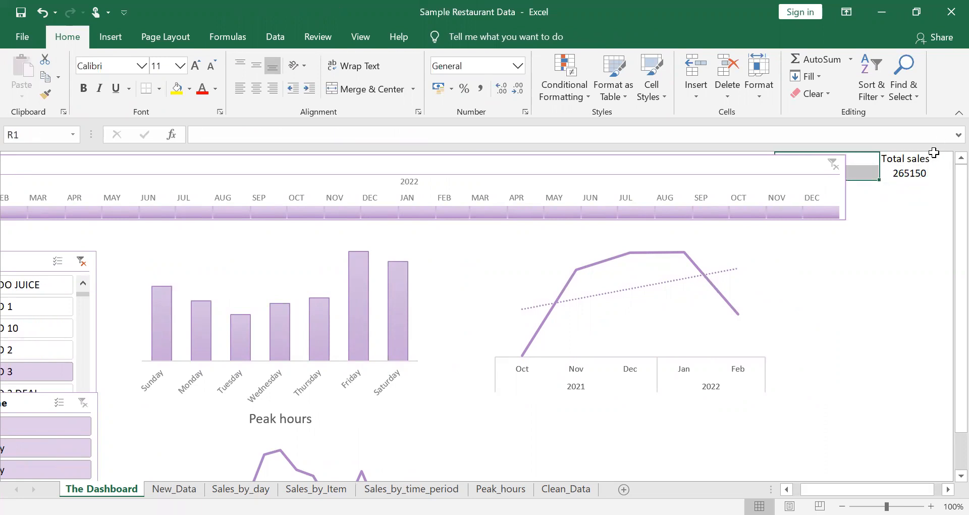
# Step: Select the total sales label in S1 and filter the dashboard to BARISTO 10 with the item slicer
pyautogui.click(934, 157)
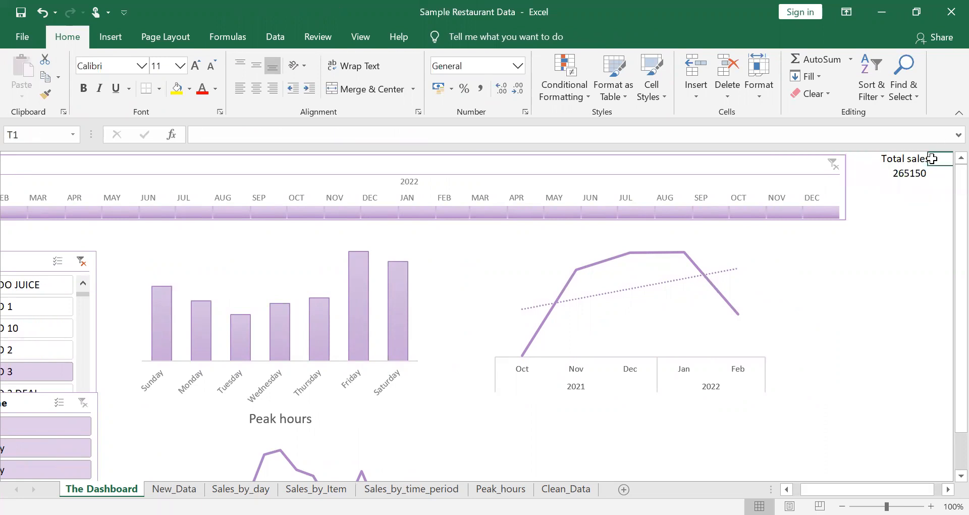
pyautogui.click(925, 159)
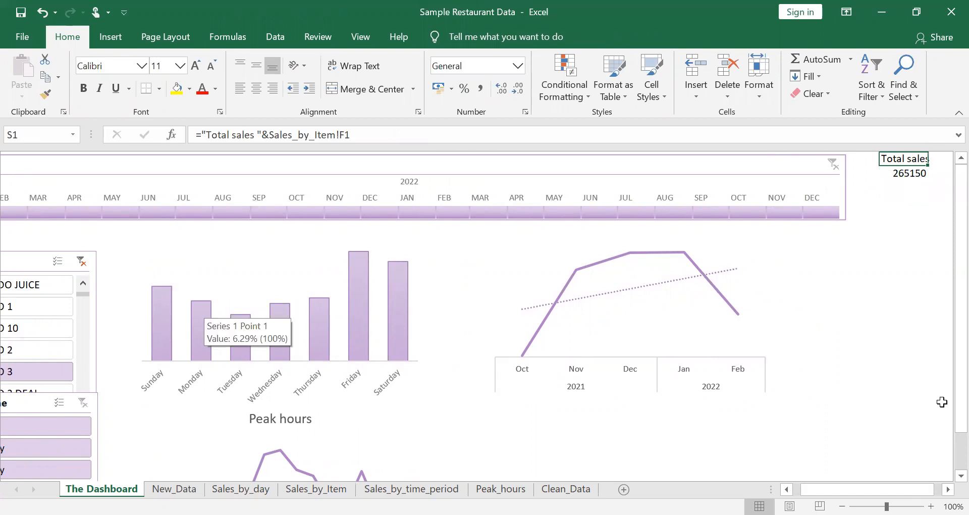
pyautogui.click(39, 329)
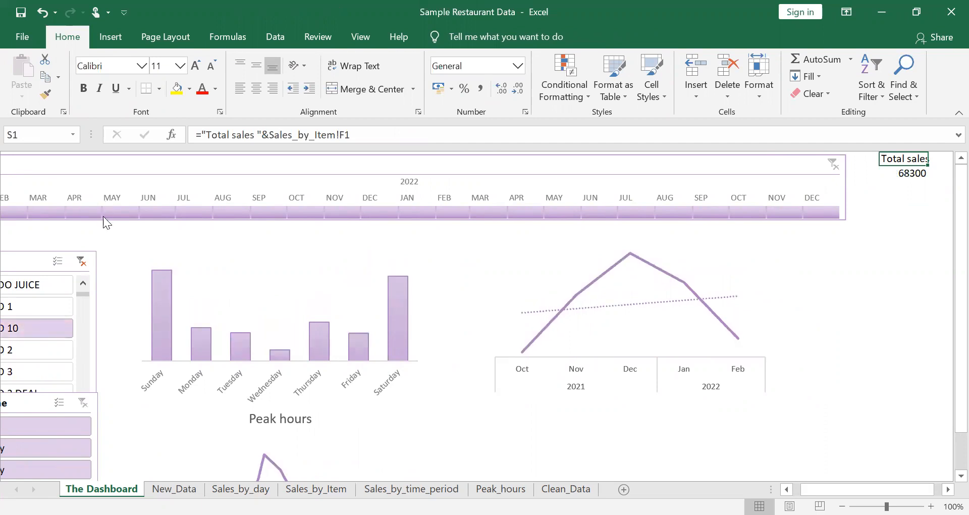
# Step: Connect the Date timeline to the peak_hours, sales_by_day, sales_by_item and sales_by_item_2 pivot tables, leaving sales_by_time_period unconnected
pyautogui.click(162, 174)
pyautogui.hotkey('shift', 'F10')
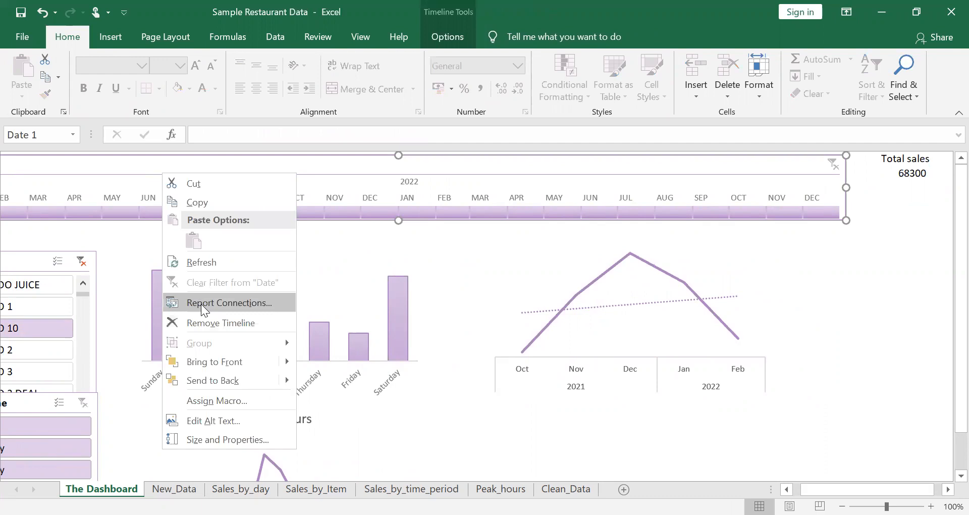
pyautogui.click(201, 303)
pyautogui.click(99, 324)
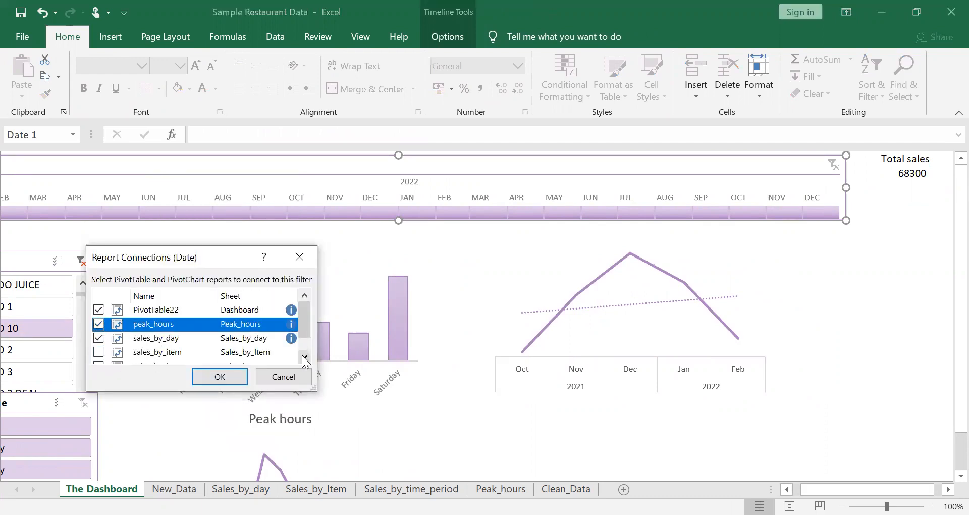
pyautogui.click(98, 353)
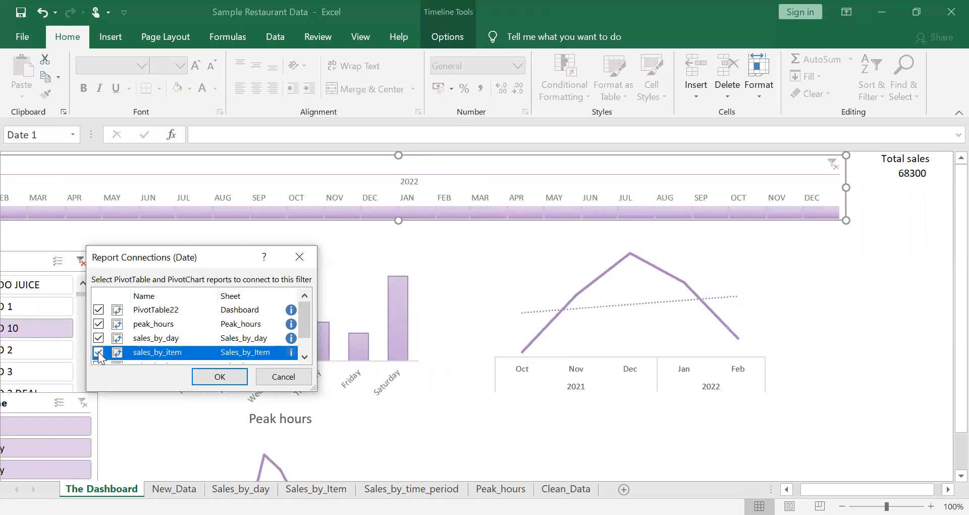
pyautogui.click(305, 357)
pyautogui.click(304, 358)
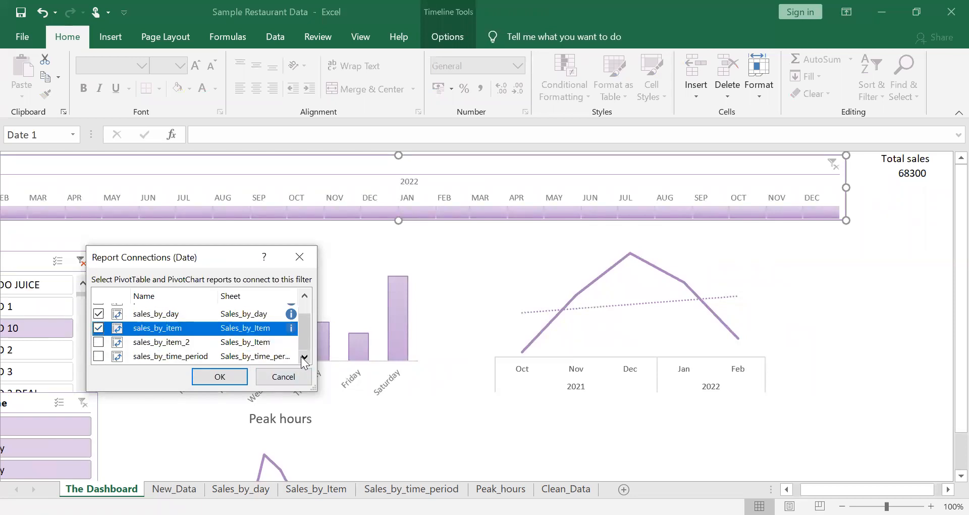
pyautogui.click(98, 342)
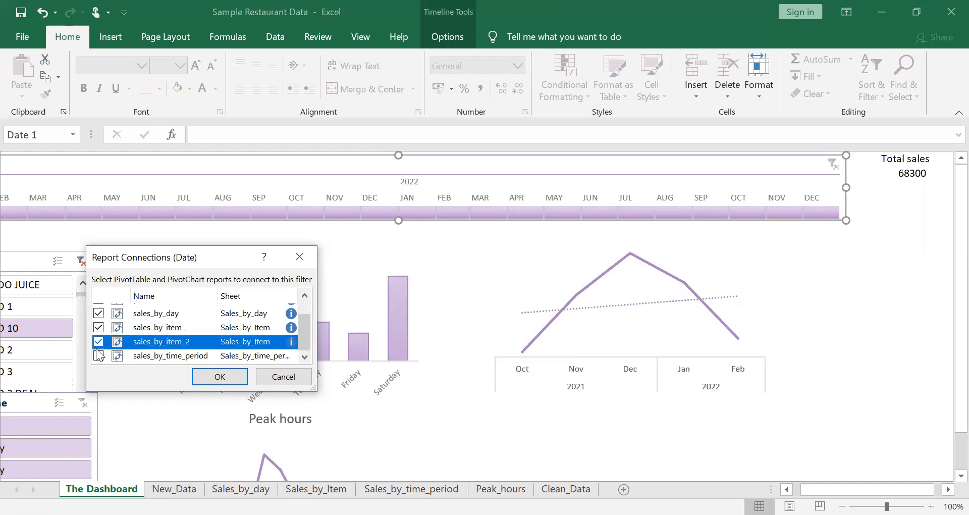
pyautogui.click(99, 355)
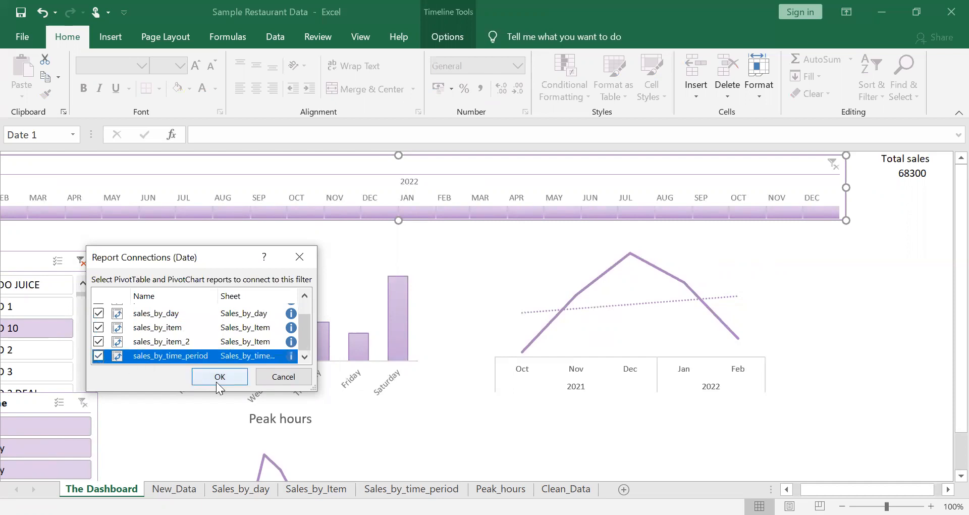
pyautogui.click(99, 355)
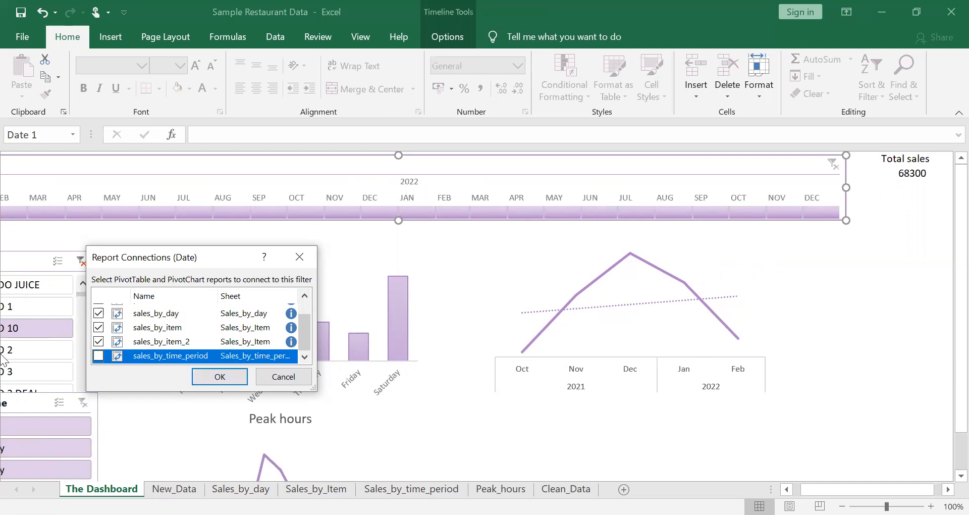
pyautogui.click(220, 376)
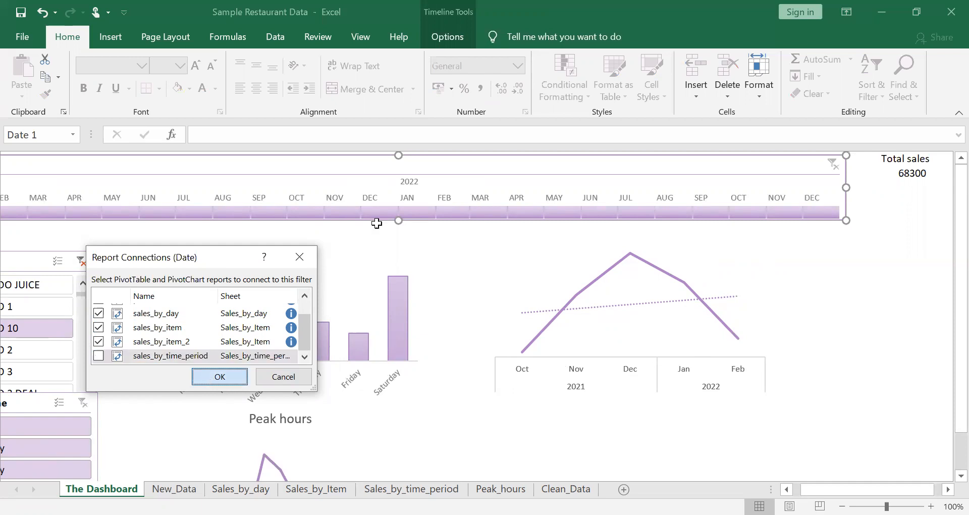
# Step: Test the Date timeline with January and February 2022 and clear its filter
pyautogui.click(425, 212)
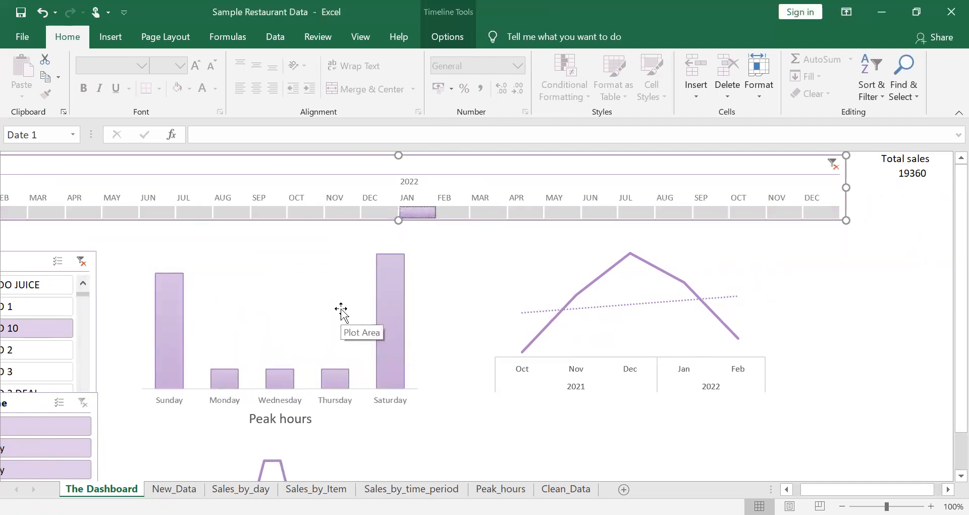
pyautogui.scroll(-1, 341, 309)
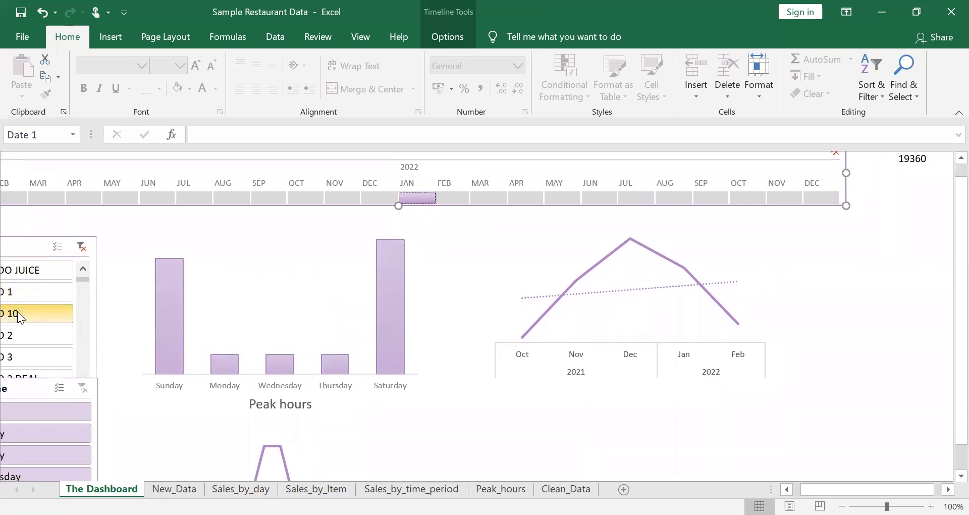
pyautogui.click(453, 194)
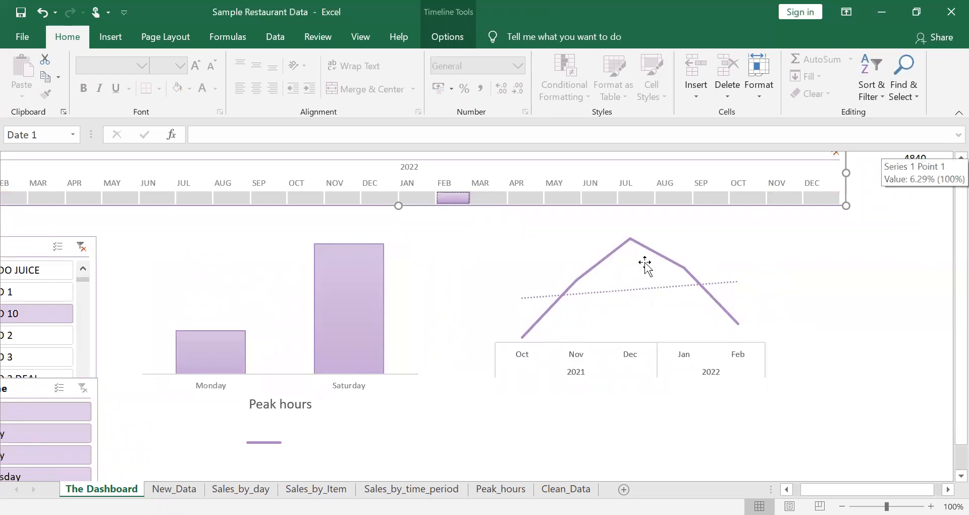
pyautogui.scroll(1, 644, 261)
pyautogui.click(417, 212)
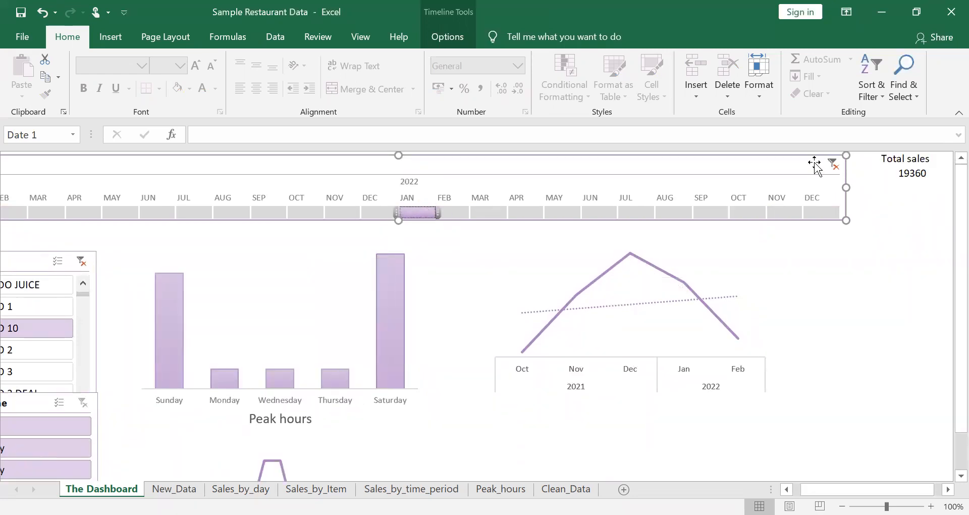
pyautogui.click(833, 165)
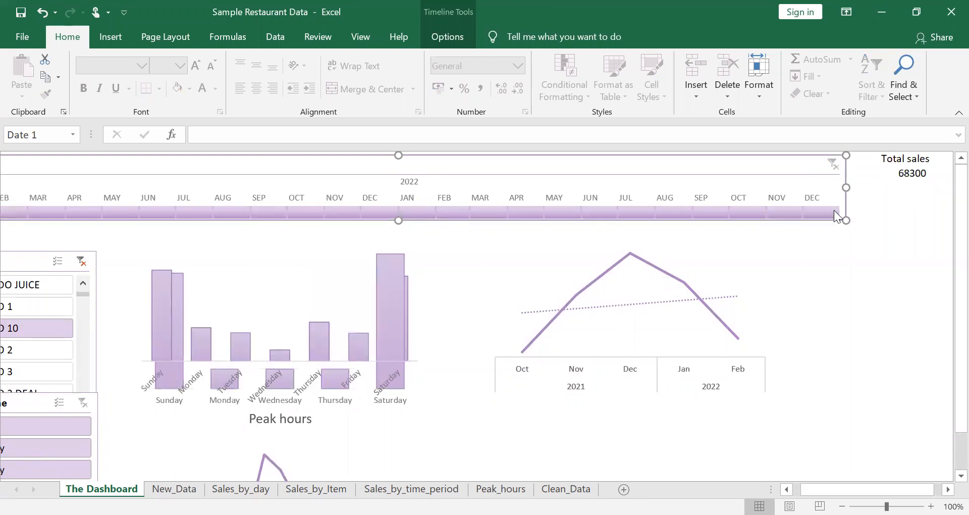
# Step: Resize the Date timeline to about 1.94 cm high and 31.45 cm wide and filter it to January 2022
pyautogui.moveTo(843, 221); pyautogui.dragTo(852, 211)
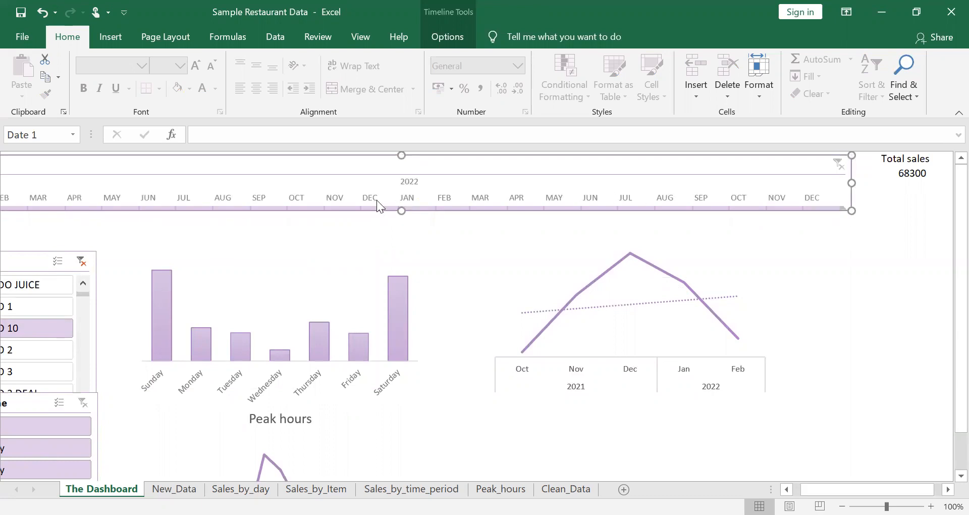
pyautogui.click(372, 229)
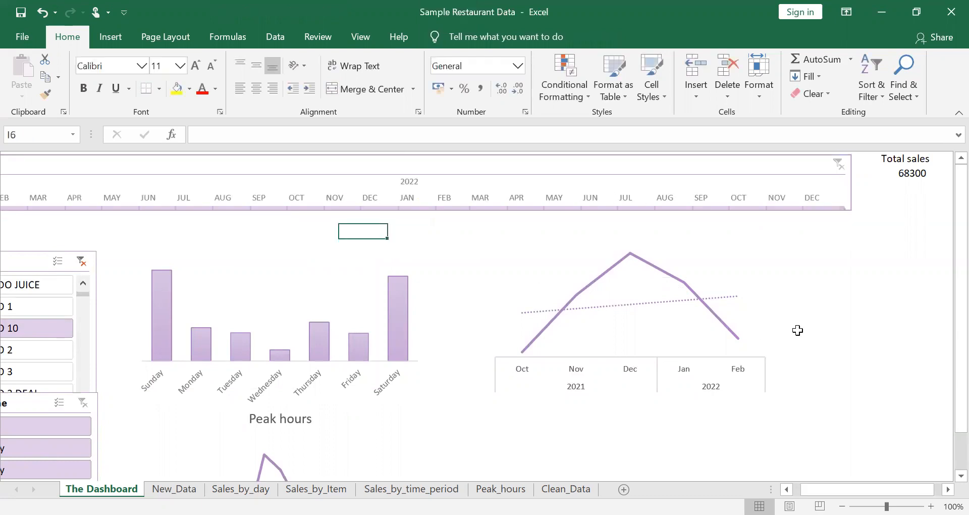
pyautogui.click(424, 208)
pyautogui.click(443, 208)
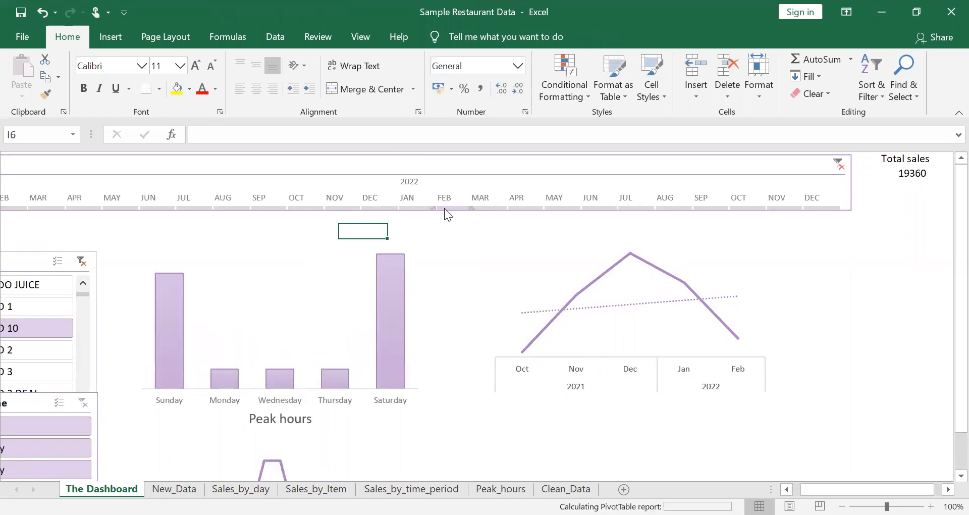
pyautogui.click(414, 208)
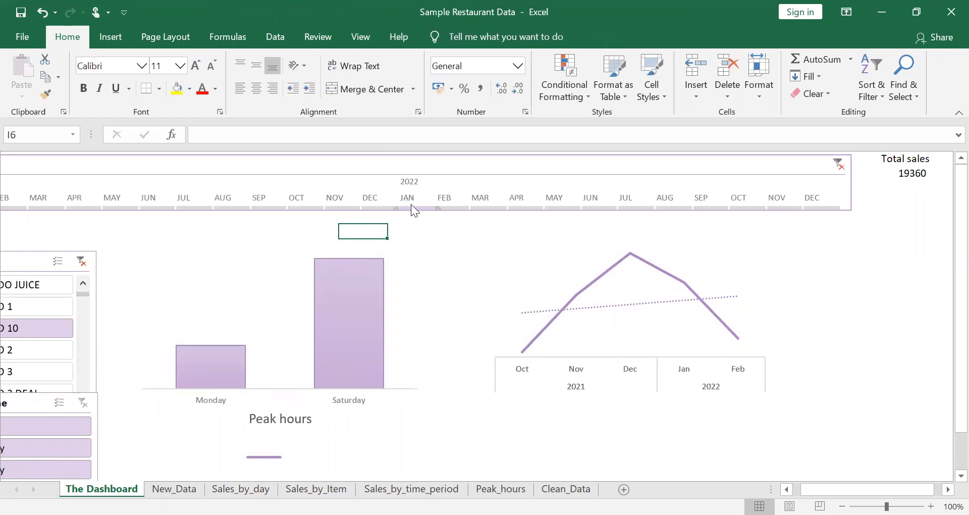
# Step: Try a height of 1.5 cm for the Date timeline, undo the change and deselect the timeline
pyautogui.click(469, 171)
pyautogui.click(447, 36)
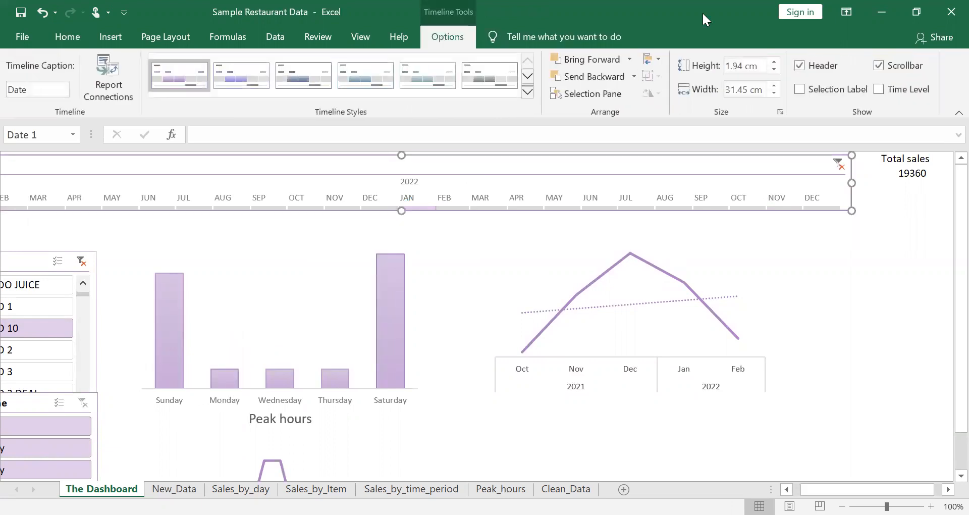
pyautogui.click(753, 61)
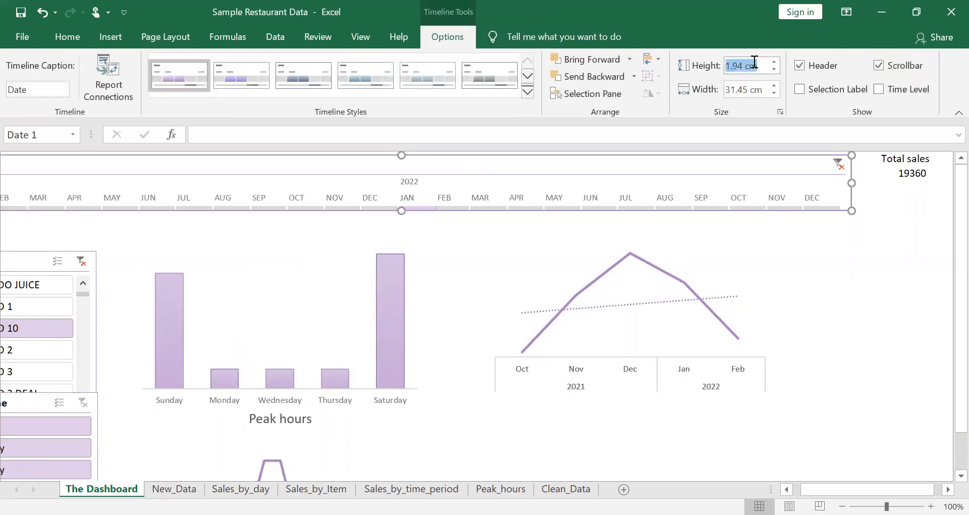
pyautogui.write('1.5')
pyautogui.press('Return')
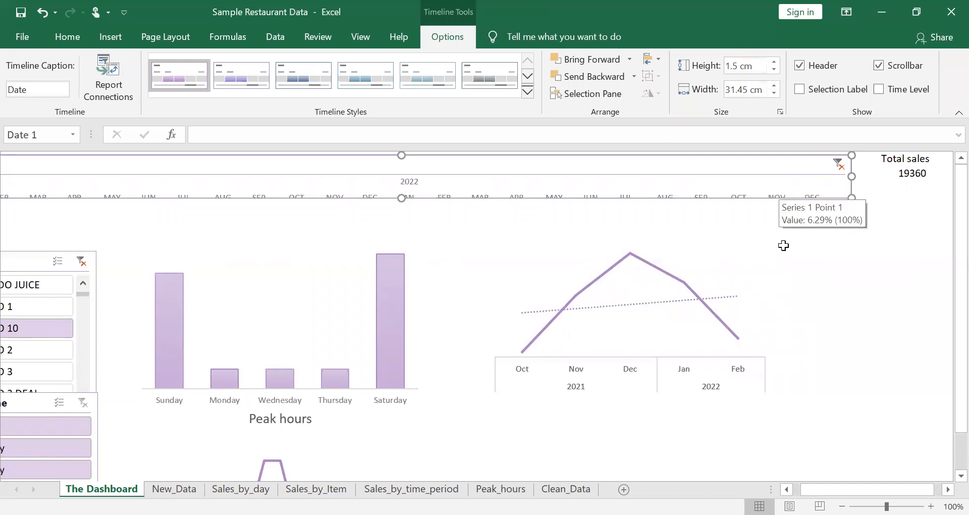
pyautogui.hotkey('ctrl', 'z')
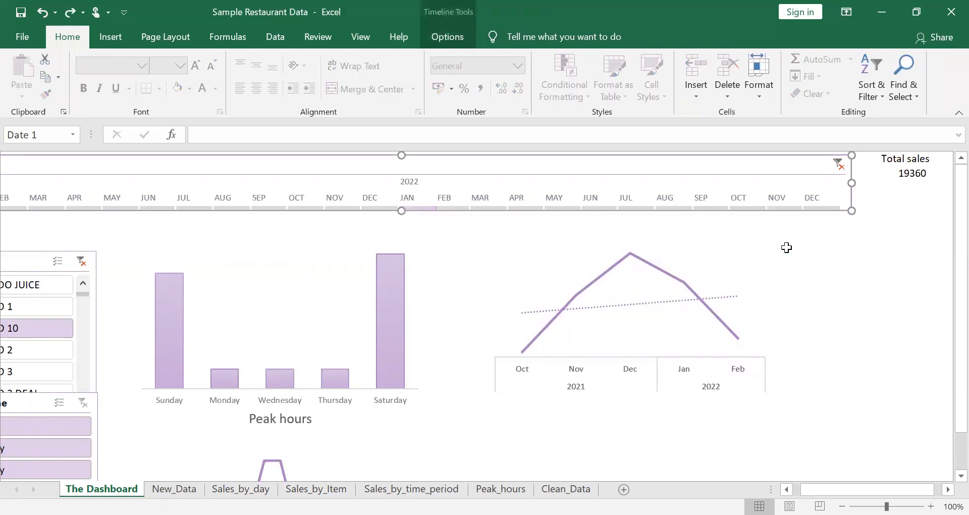
pyautogui.click(824, 260)
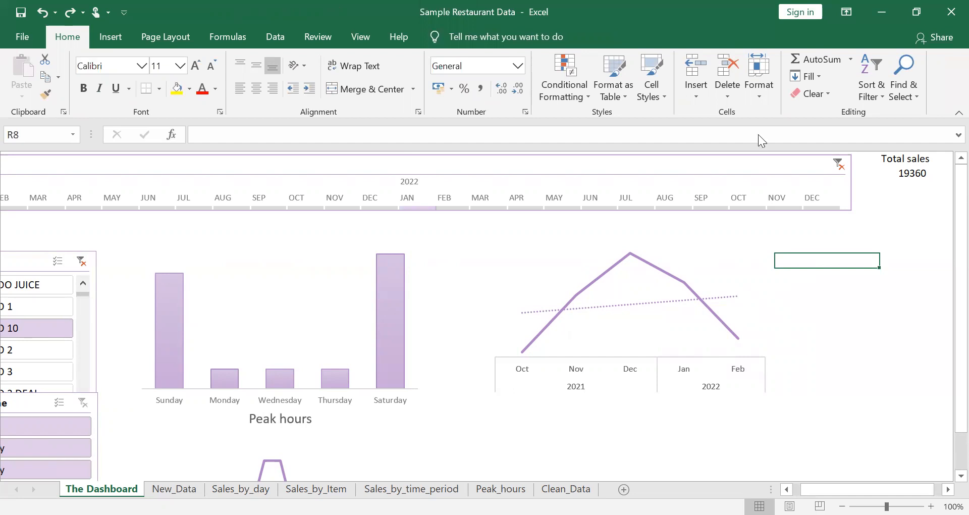
# Step: Set the dashboard sheet's zoom level to 80% so the whole layout fits
pyautogui.hotkey('alt', 'Tab')
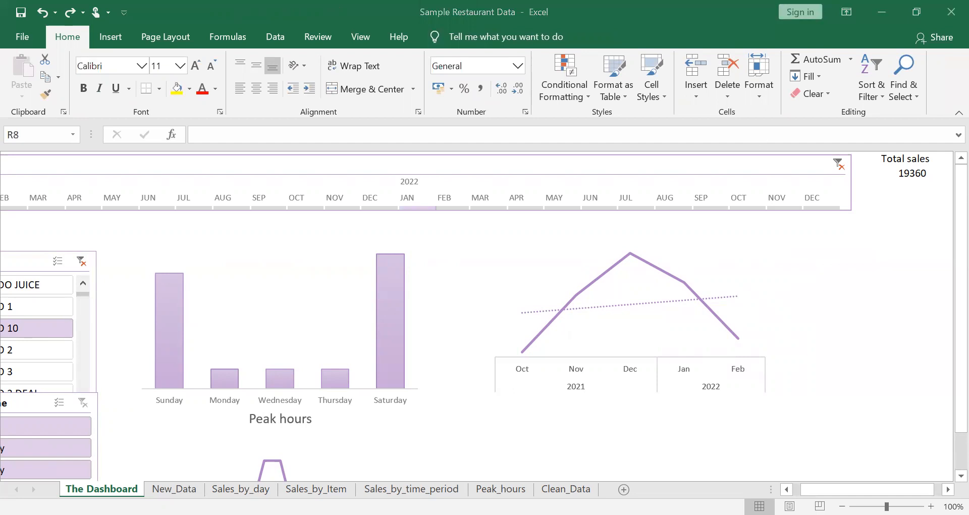
pyautogui.click(841, 506)
pyautogui.click(842, 506)
pyautogui.click(842, 506)
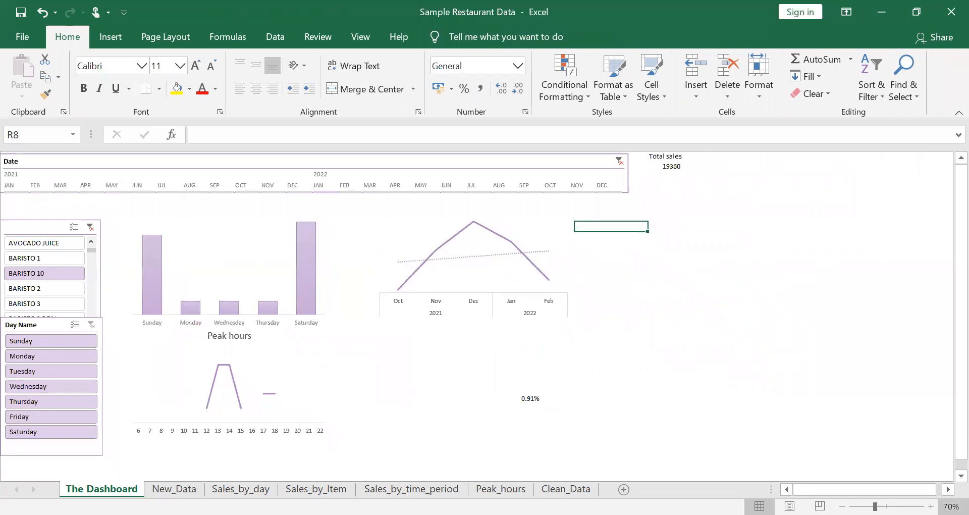
pyautogui.click(931, 506)
pyautogui.click(931, 506)
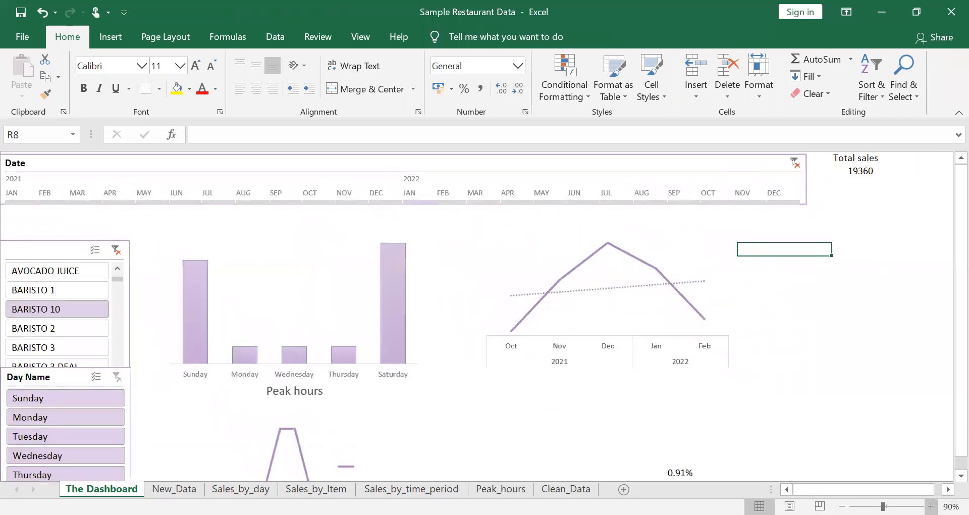
pyautogui.click(842, 506)
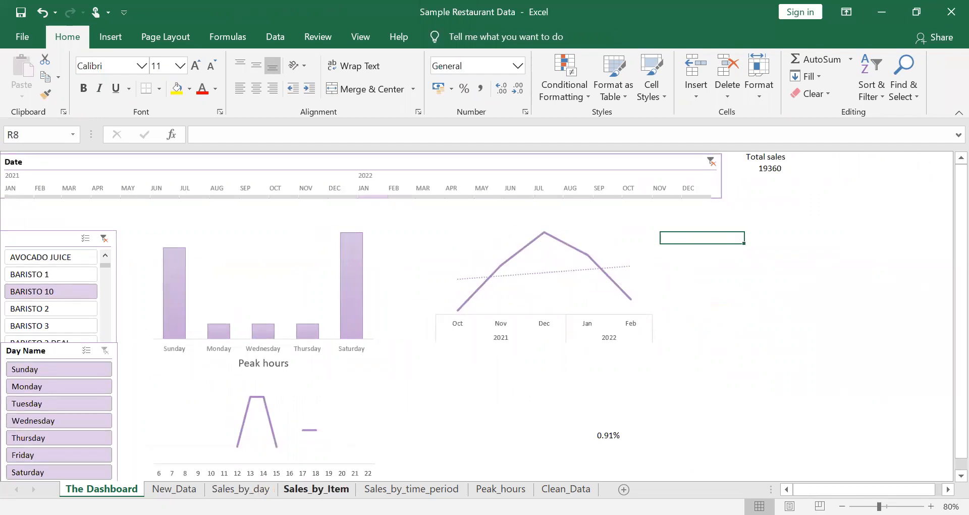
# Step: Enter 100% in cell G4 of the Sales_by_Item sheet, beside the item's percentage of sales
pyautogui.click(316, 488)
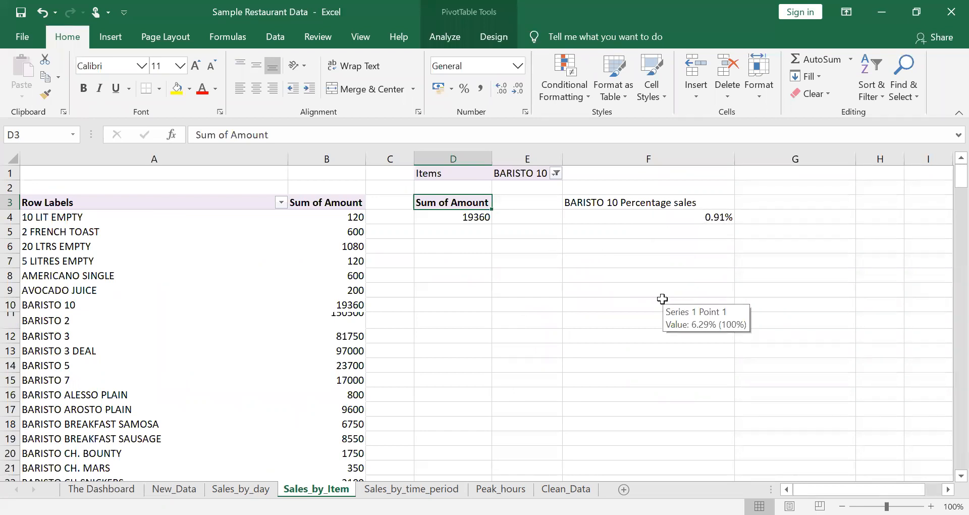
pyautogui.click(743, 220)
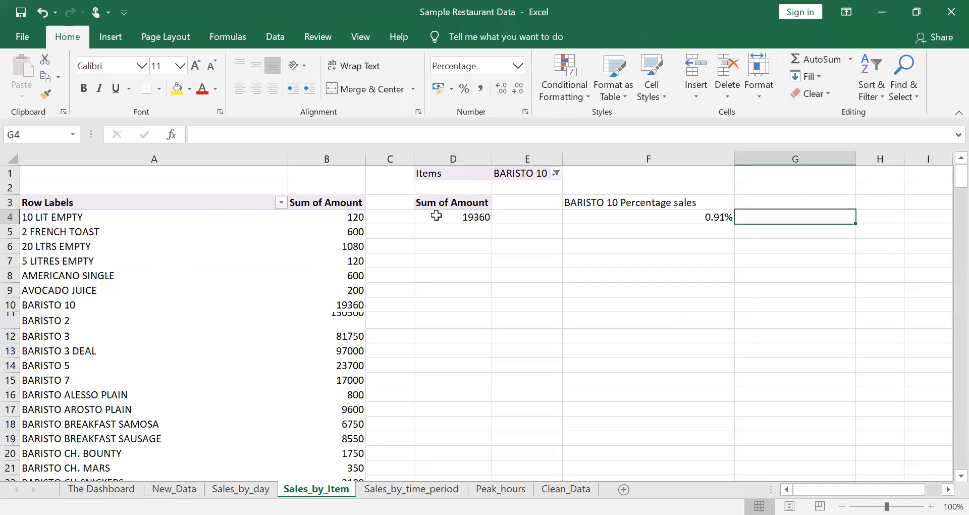
pyautogui.moveTo(436, 216)
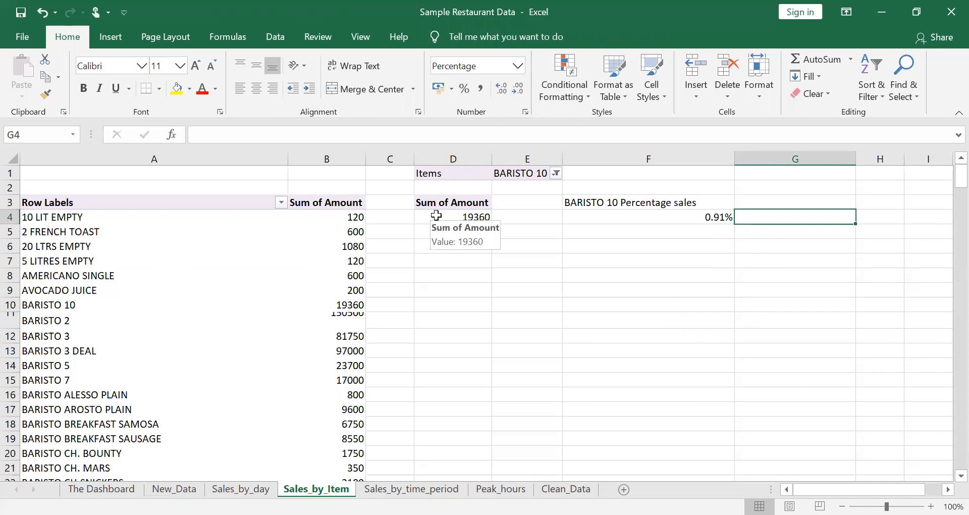
pyautogui.write('=1')
pyautogui.press('BackSpace')
pyautogui.write('100')
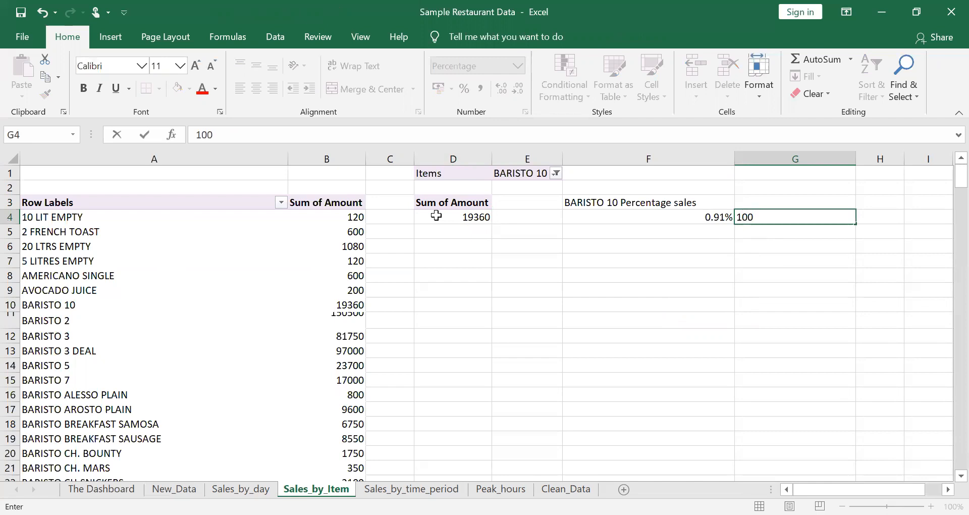
pyautogui.press('Return')
# Step: Insert a doughnut chart from cells F4:G4 of Sales_by_Item and place it just below the percentage cells
pyautogui.press('Up')
pyautogui.press('Left')
pyautogui.hotkey('shift', 'Right')
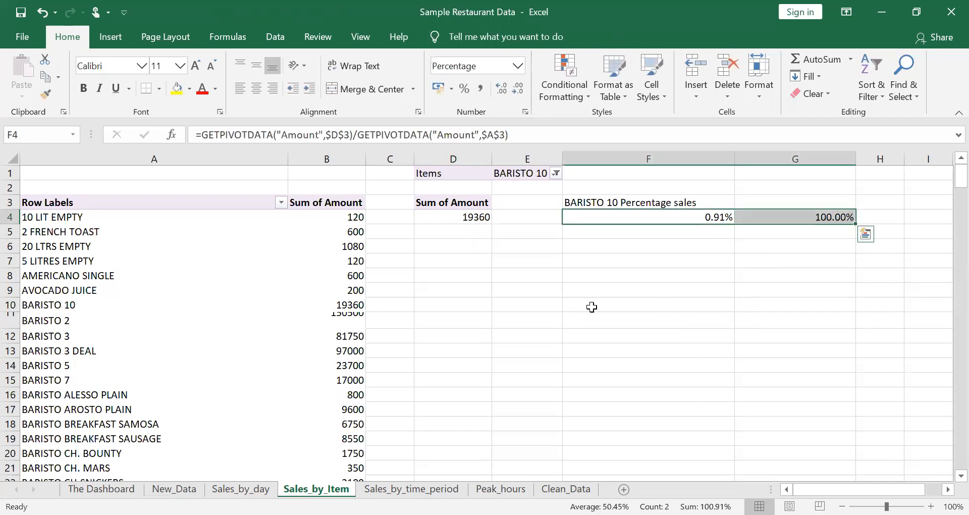
pyautogui.click(865, 235)
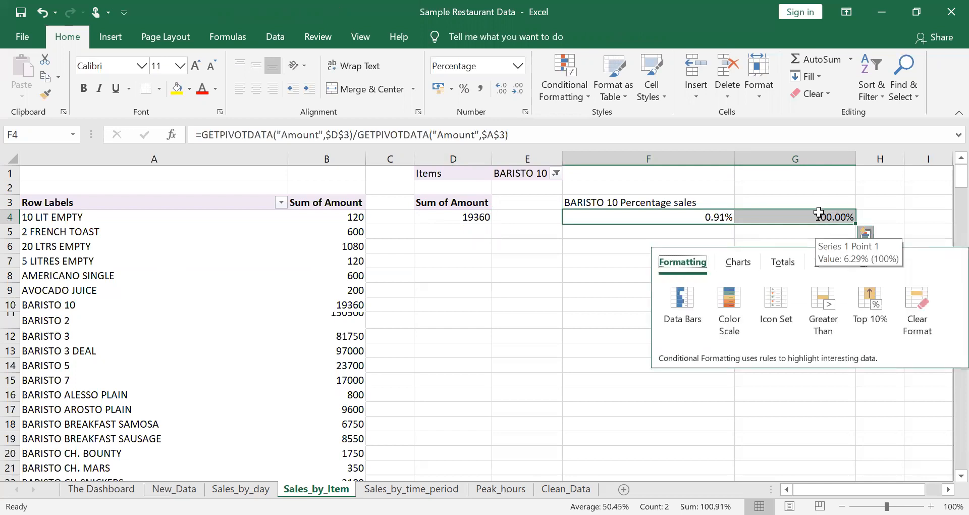
pyautogui.click(728, 271)
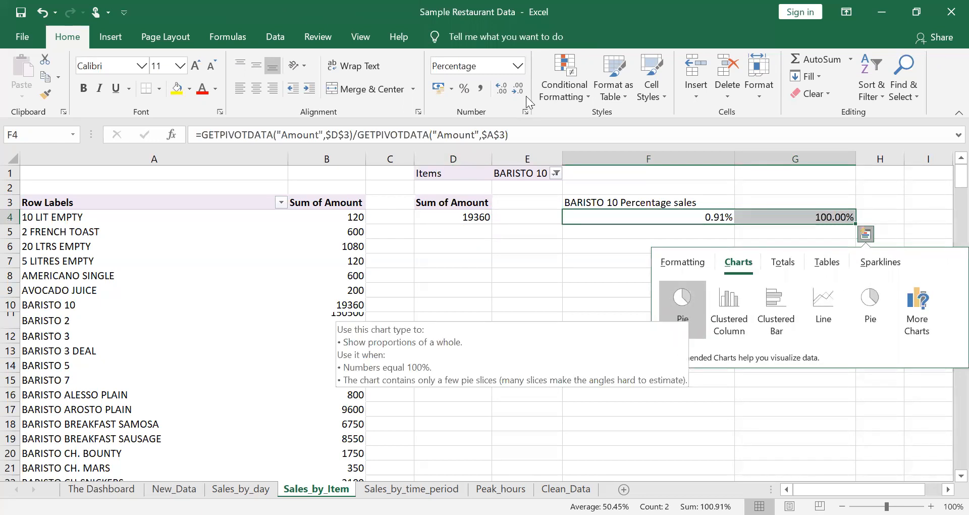
pyautogui.click(116, 35)
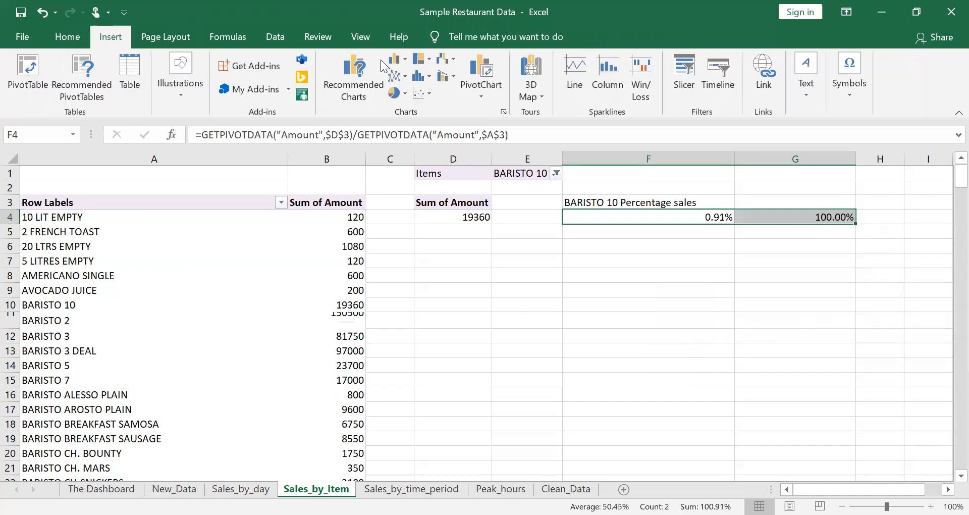
pyautogui.click(407, 92)
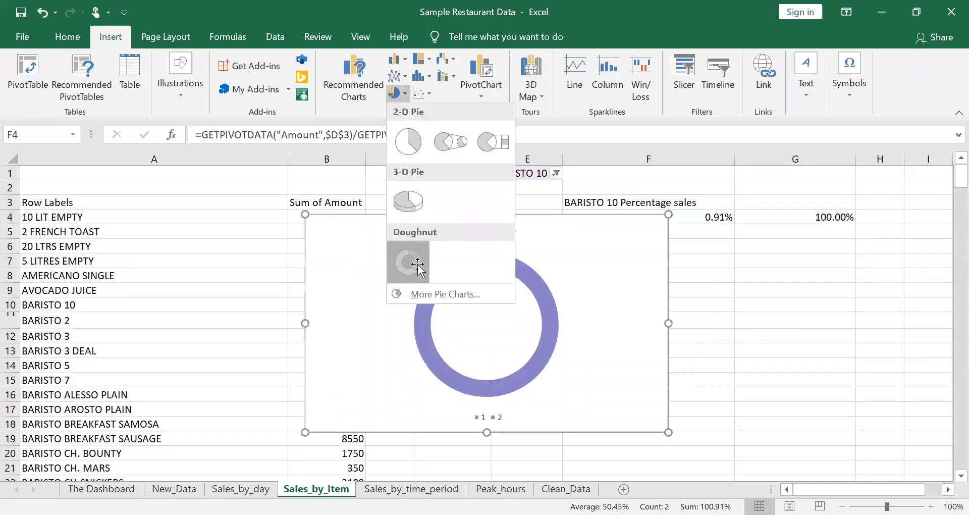
pyautogui.moveTo(472, 251); pyautogui.dragTo(626, 272)
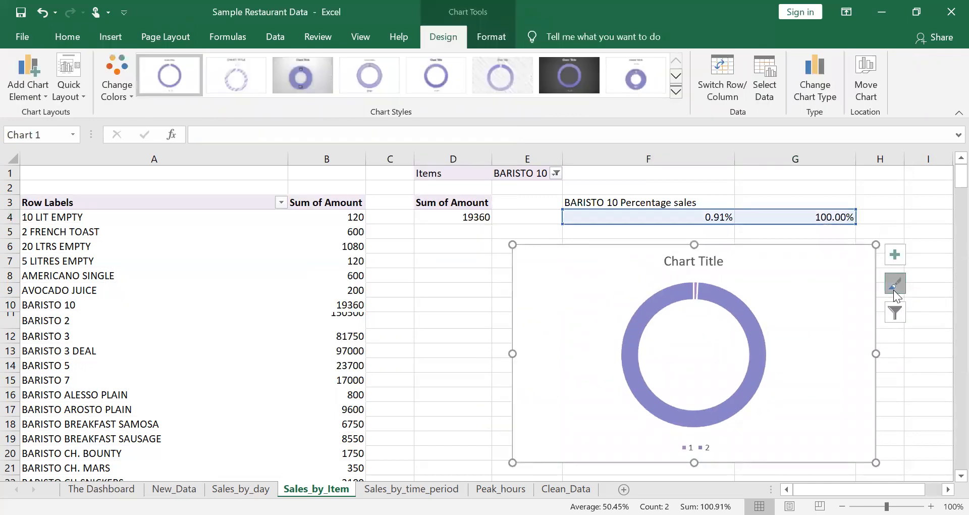
# Step: Browse the chart styles and apply the diagonally hatched doughnut style to the new chart
pyautogui.click(893, 289)
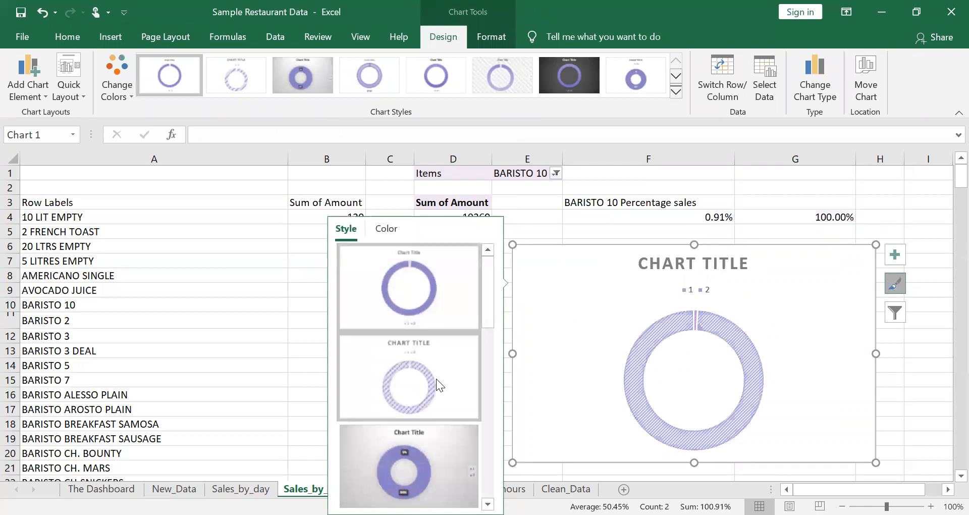
pyautogui.scroll(-5, 436, 378)
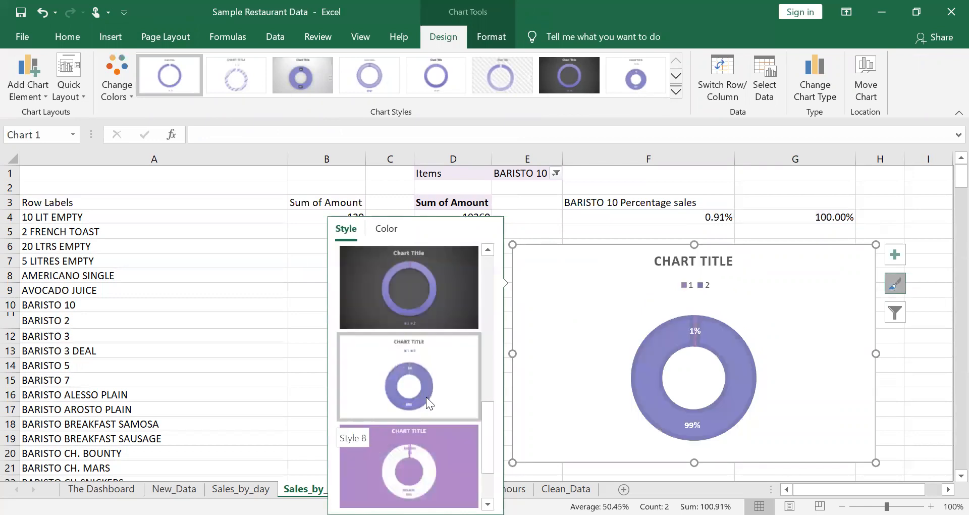
pyautogui.scroll(3, 426, 397)
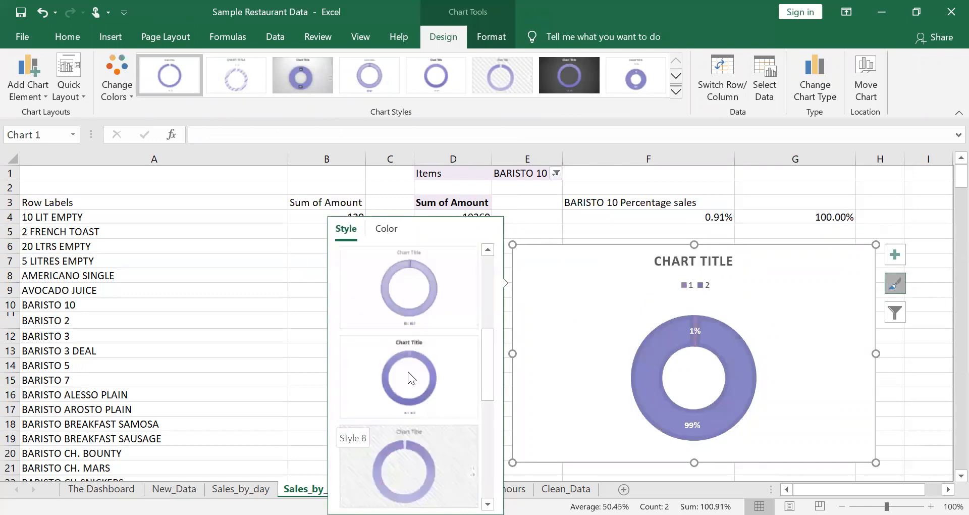
pyautogui.scroll(2, 409, 306)
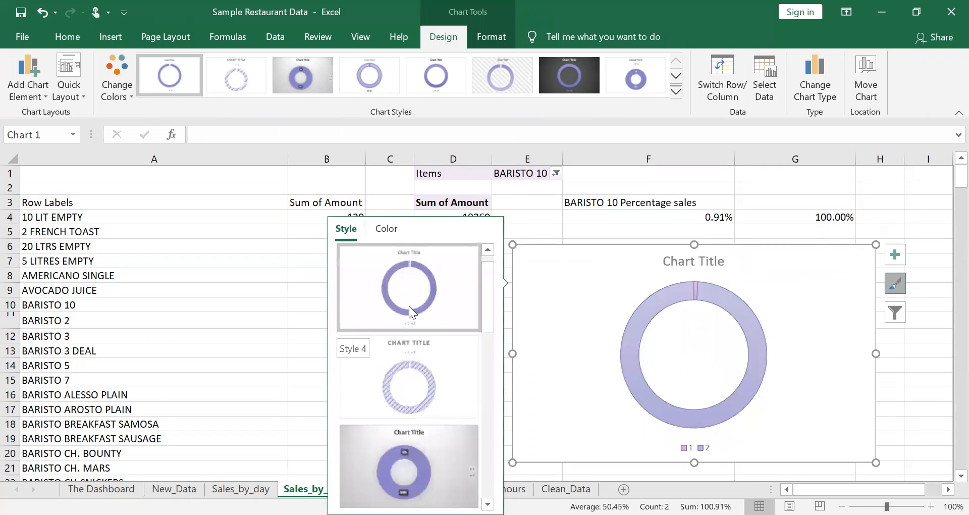
pyautogui.click(418, 377)
# Step: Delete the doughnut chart's title and legend
pyautogui.click(663, 262)
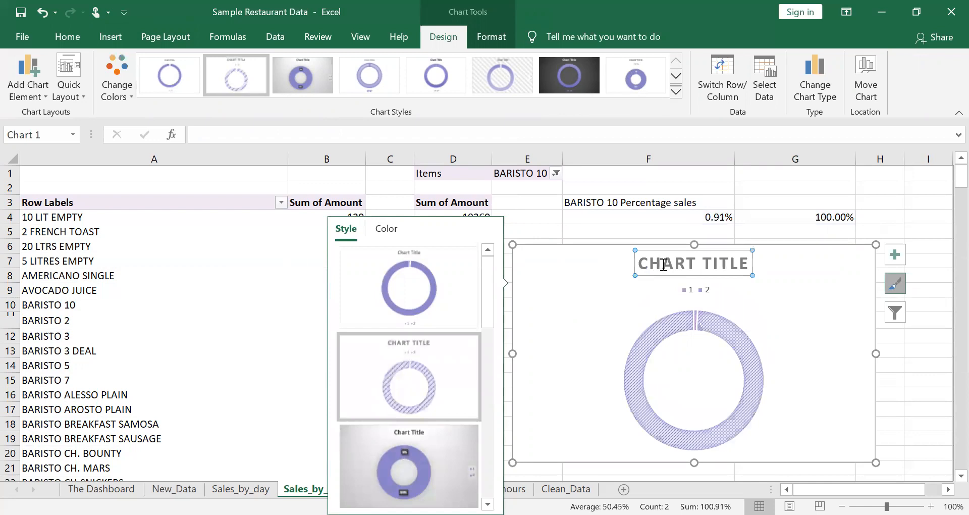
pyautogui.press('Delete')
pyautogui.click(698, 263)
pyautogui.press('Delete')
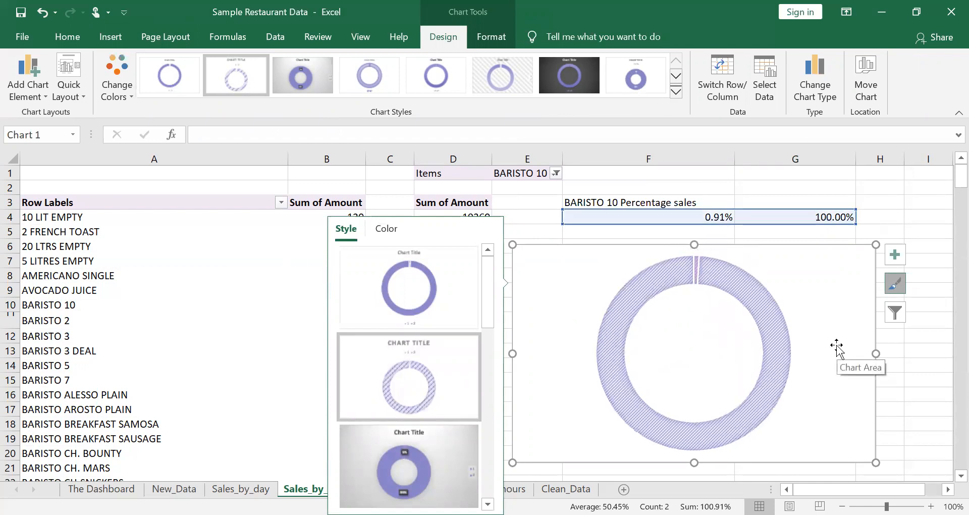
# Step: Remove the fill from the doughnut chart's chart area and deselect the chart
pyautogui.click(481, 43)
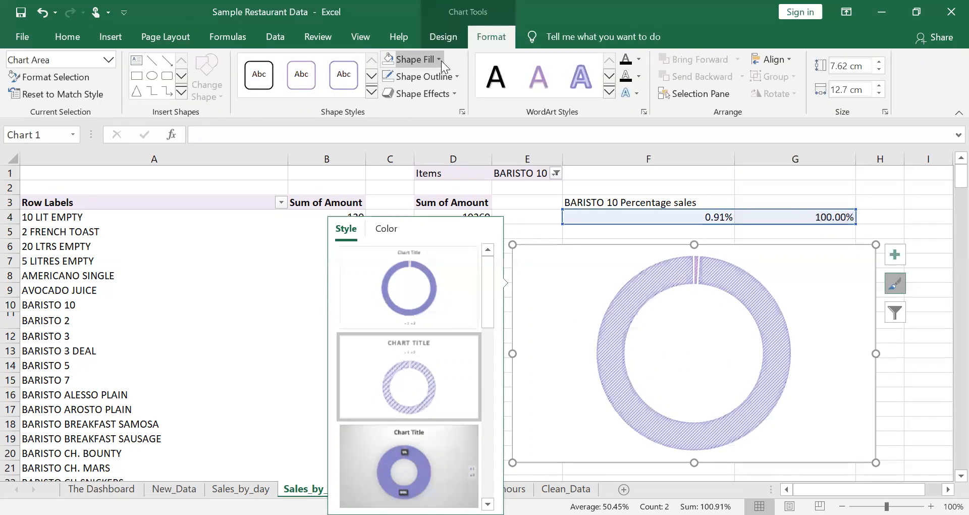
pyautogui.click(440, 61)
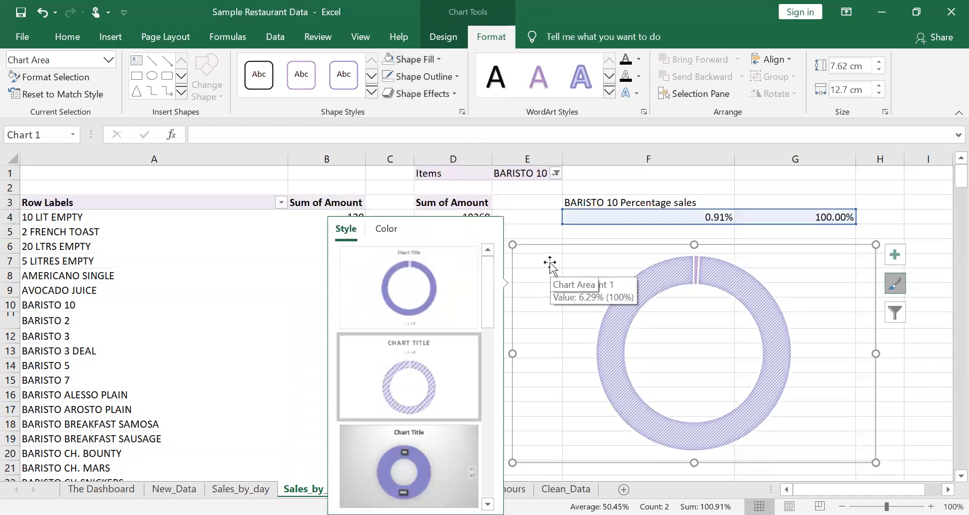
pyautogui.click(525, 231)
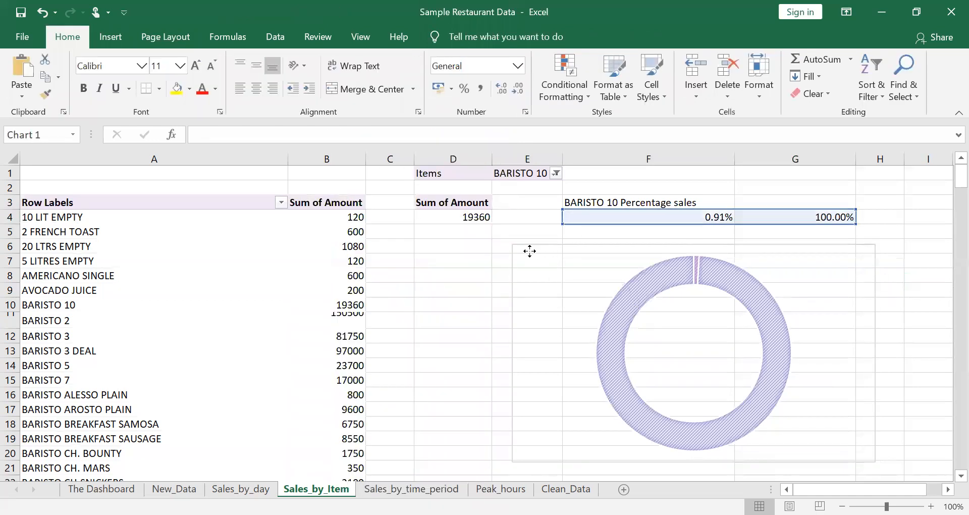
# Step: Copy the doughnut chart into The Dashboard sheet
pyautogui.click(529, 250)
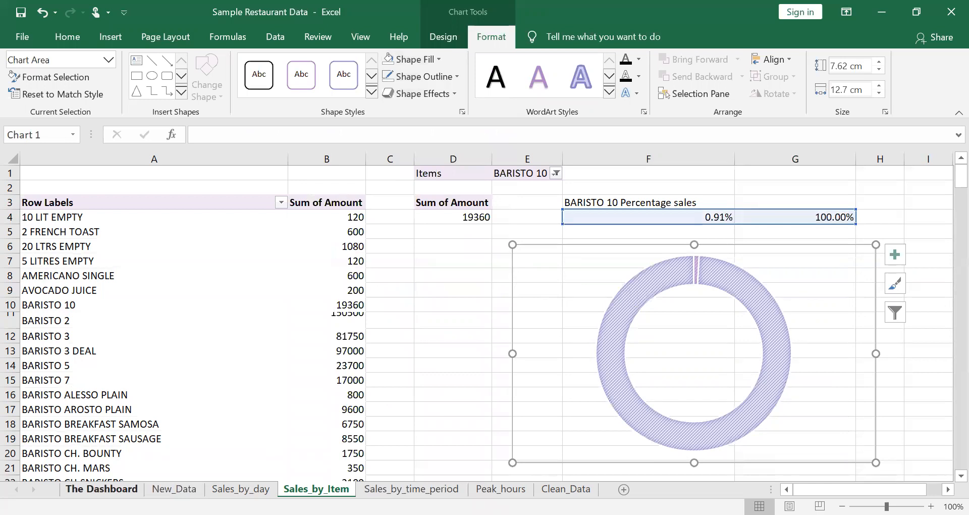
pyautogui.click(101, 489)
pyautogui.hotkey('ctrl', 'v')
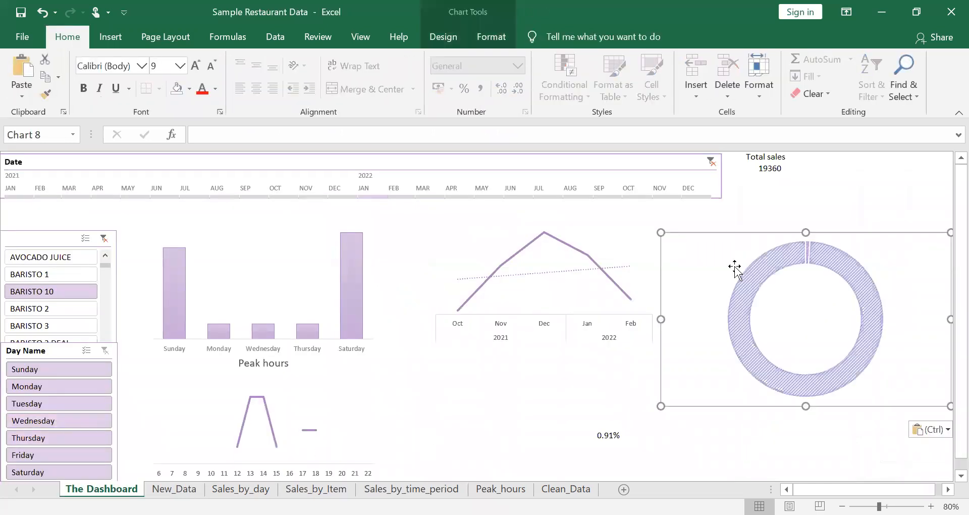
# Step: Try to move the pasted doughnut chart down the dashboard and undo the shift of its plot area
pyautogui.hotkey('ctrl', 'z')
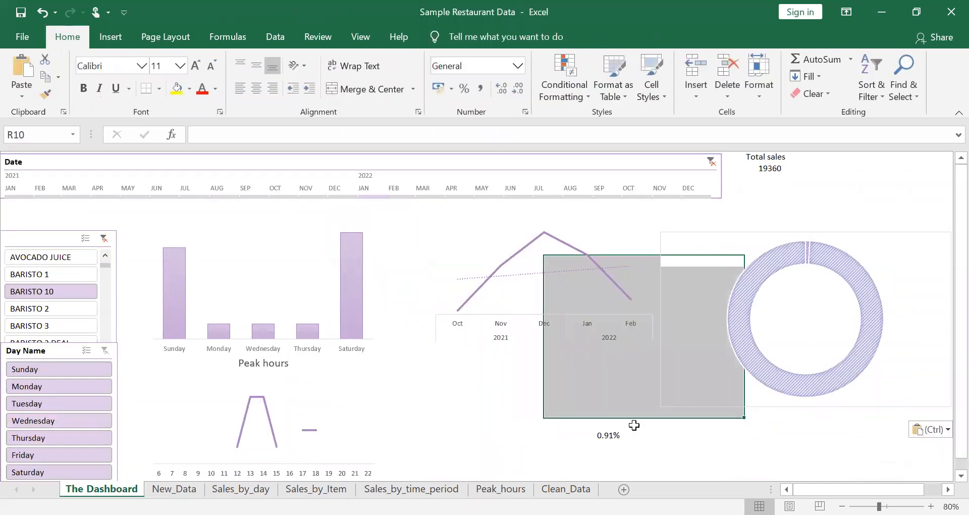
pyautogui.hotkey('ctrl', 'y')
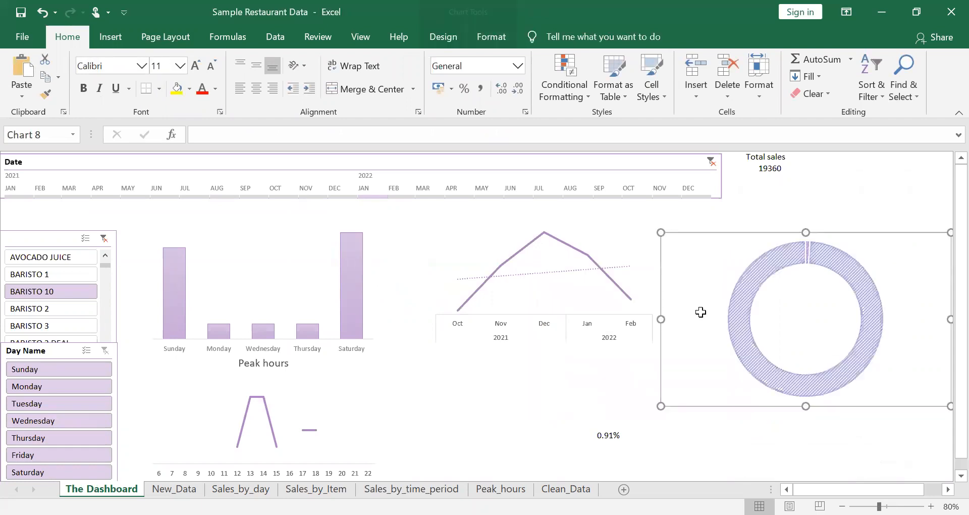
pyautogui.click(755, 244)
pyautogui.press('Escape')
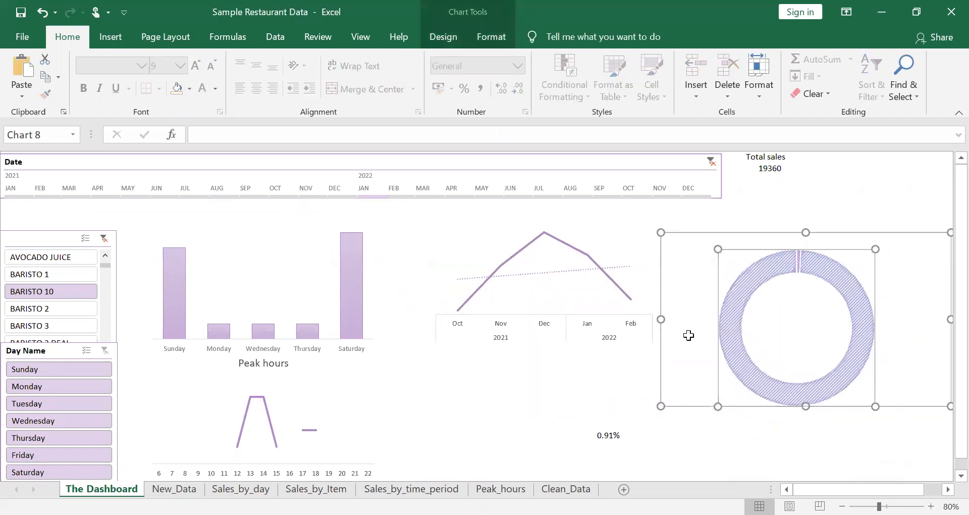
pyautogui.hotkey('ctrl', 'z')
pyautogui.hotkey('ctrl', 'y')
pyautogui.moveTo(676, 246); pyautogui.dragTo(673, 358)
pyautogui.click(693, 395)
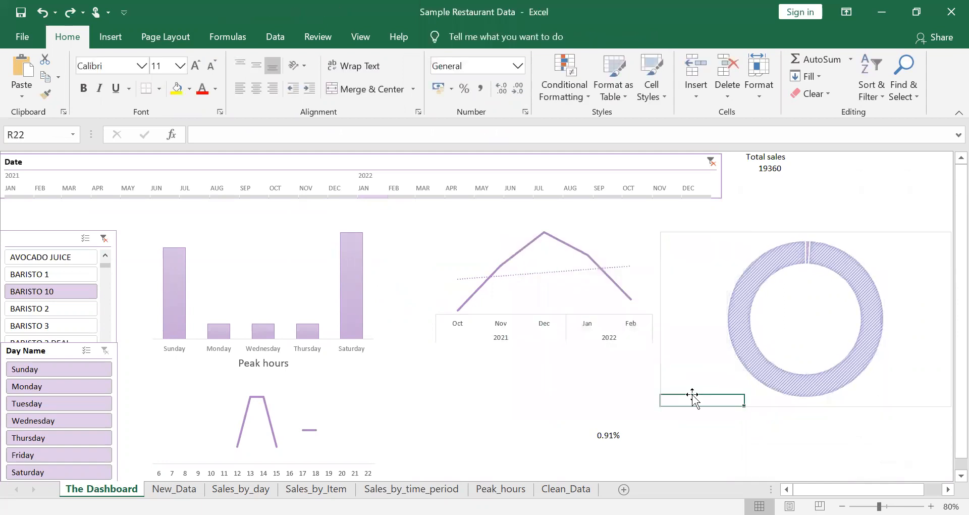
# Step: Give the pasted doughnut chart's area a solid white fill and move the chart below the monthly line chart, over the percentage cell
pyautogui.click(807, 335)
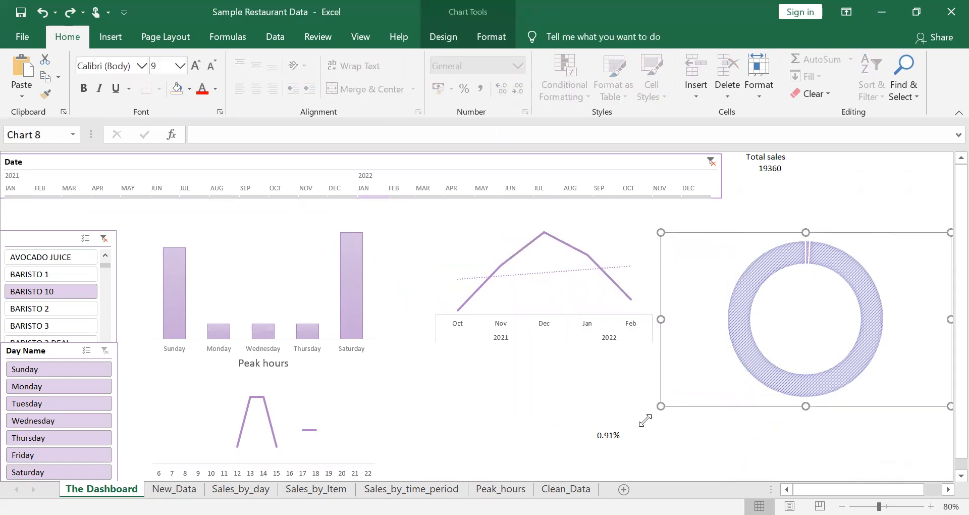
pyautogui.doubleClick(752, 325)
pyautogui.click(719, 261)
pyautogui.click(702, 237)
pyautogui.click(698, 234)
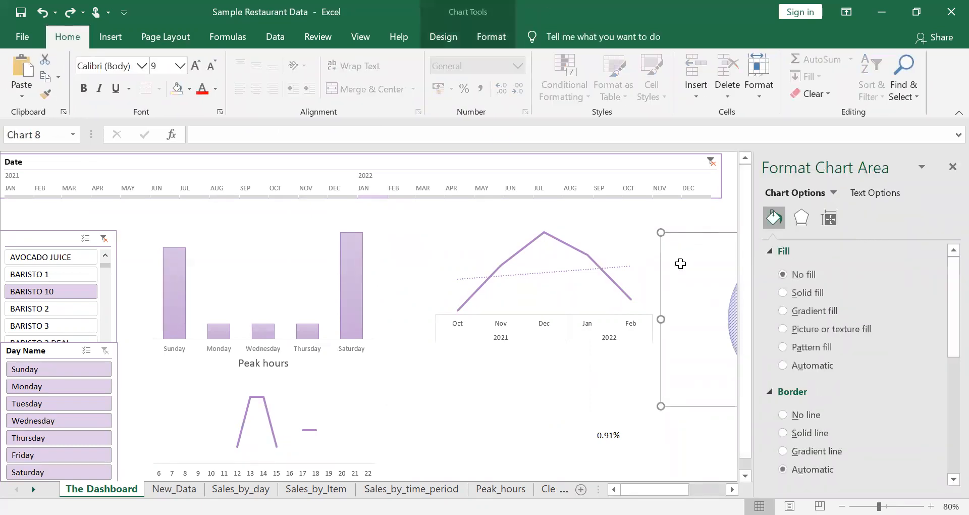
pyautogui.click(492, 37)
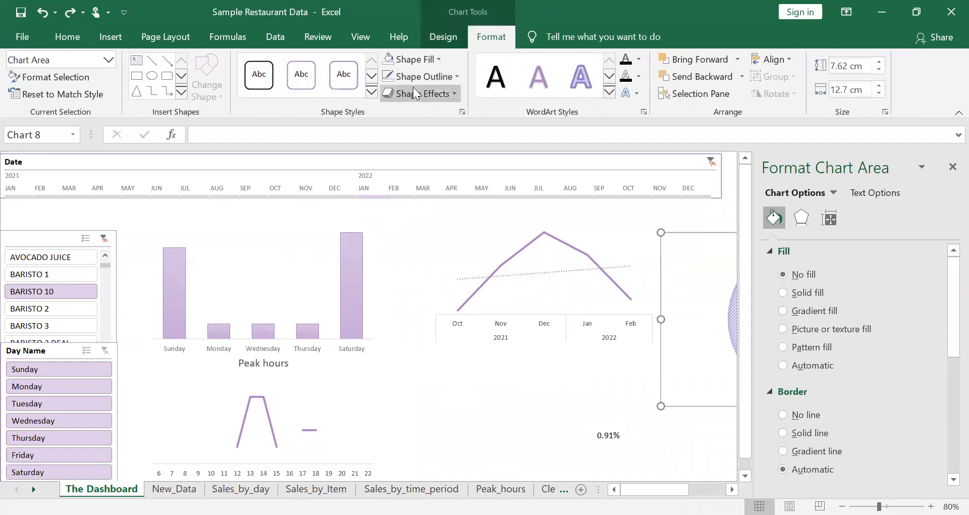
pyautogui.click(427, 60)
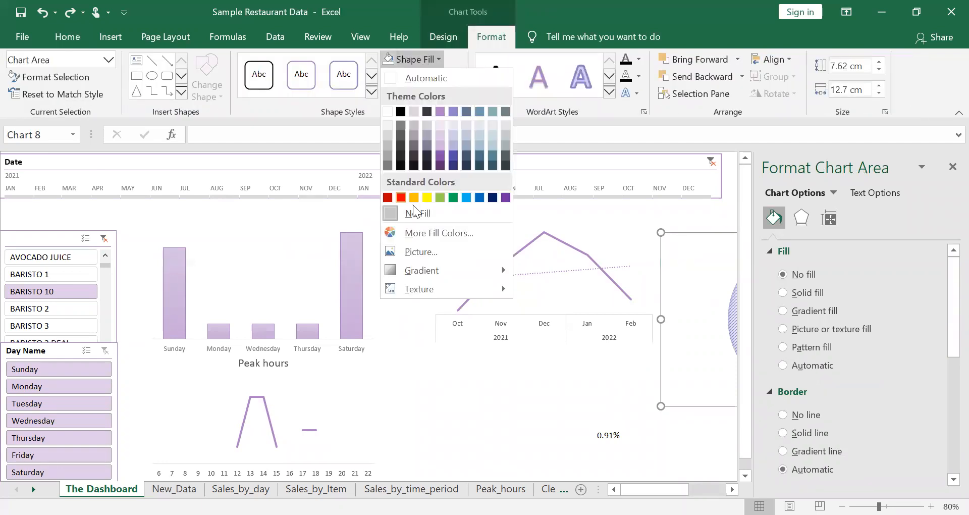
pyautogui.click(387, 112)
pyautogui.moveTo(693, 248); pyautogui.dragTo(442, 390)
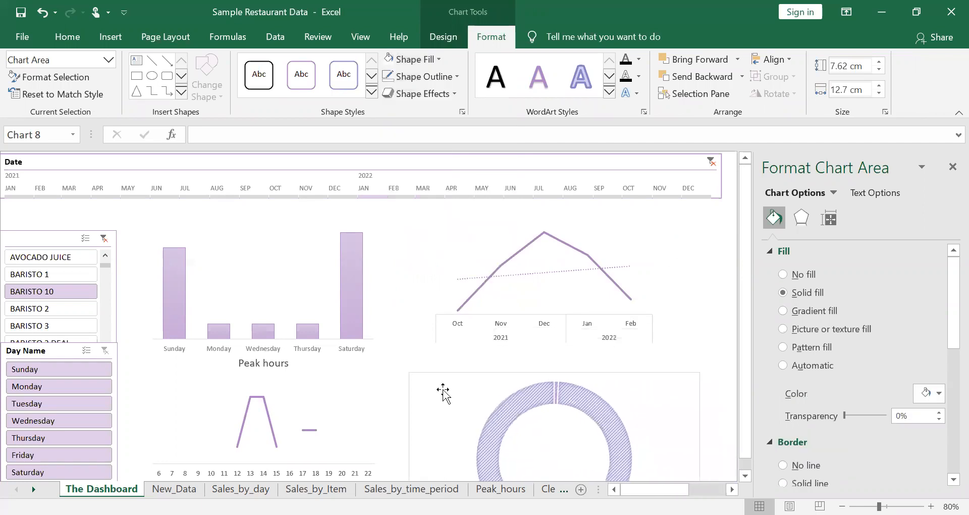
# Step: Set the doughnut chart area to No Fill, close the formatting pane and centre the ring around the percentage cell
pyautogui.click(439, 58)
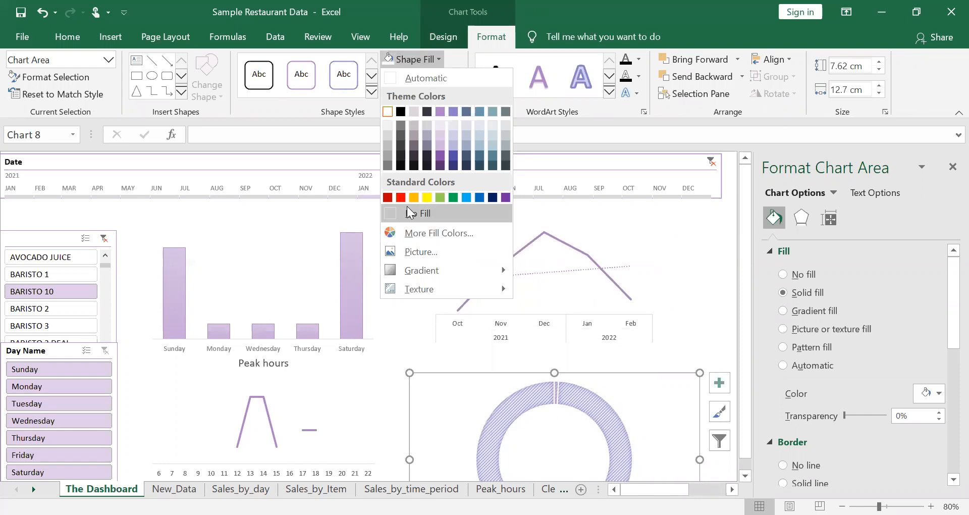
pyautogui.click(407, 205)
pyautogui.click(407, 206)
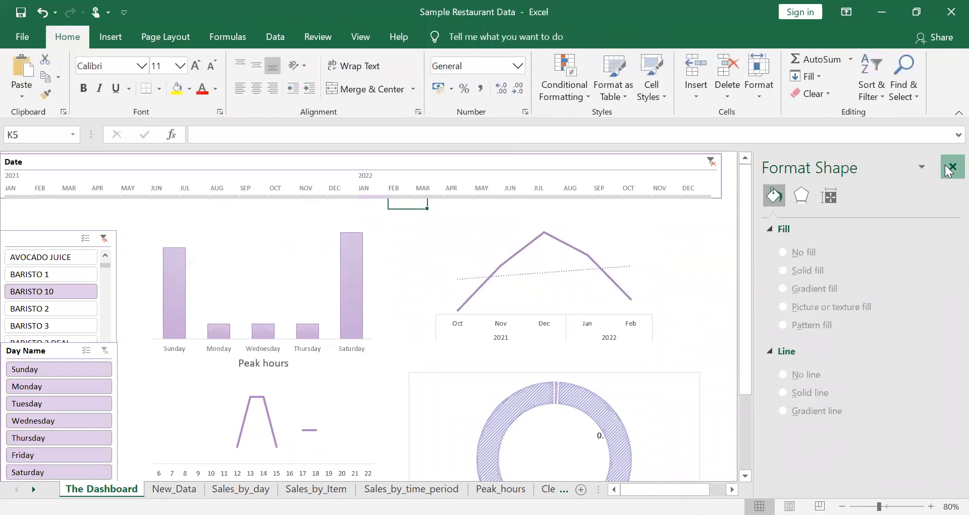
pyautogui.click(952, 167)
pyautogui.click(602, 389)
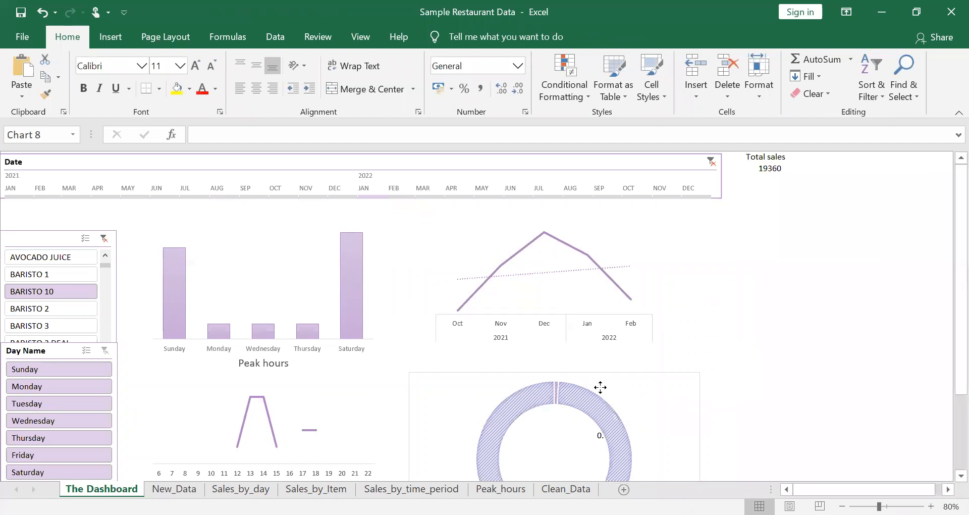
pyautogui.moveTo(623, 378); pyautogui.dragTo(676, 348)
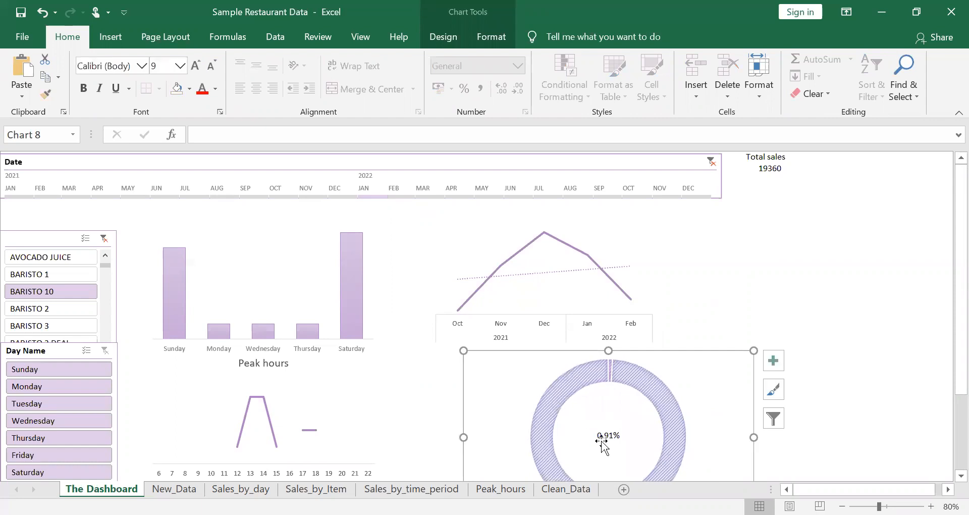
# Step: Set the font size of percentage cell P25 to 20 and re-centre the doughnut chart around it
pyautogui.click(414, 439)
pyautogui.press('Right')
pyautogui.press('Right')
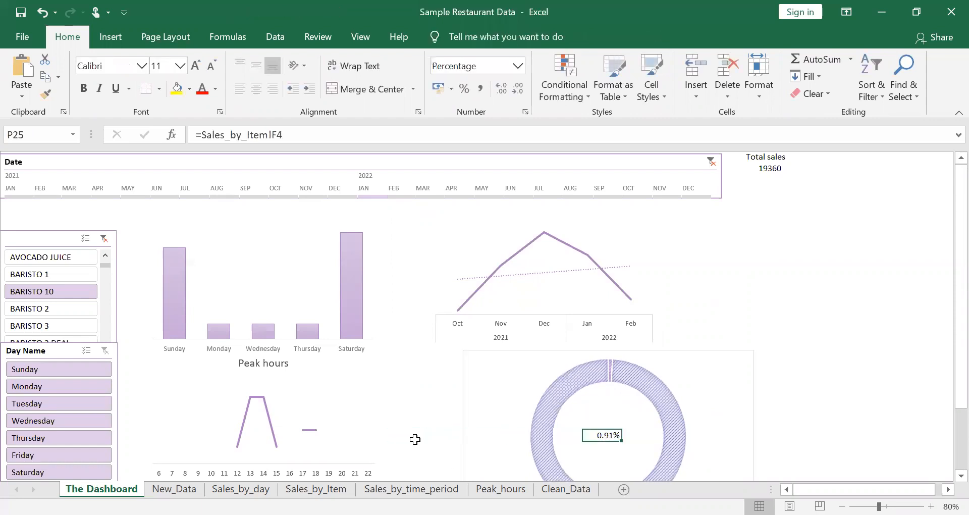
pyautogui.click(160, 66)
pyautogui.write('20')
pyautogui.press('Return')
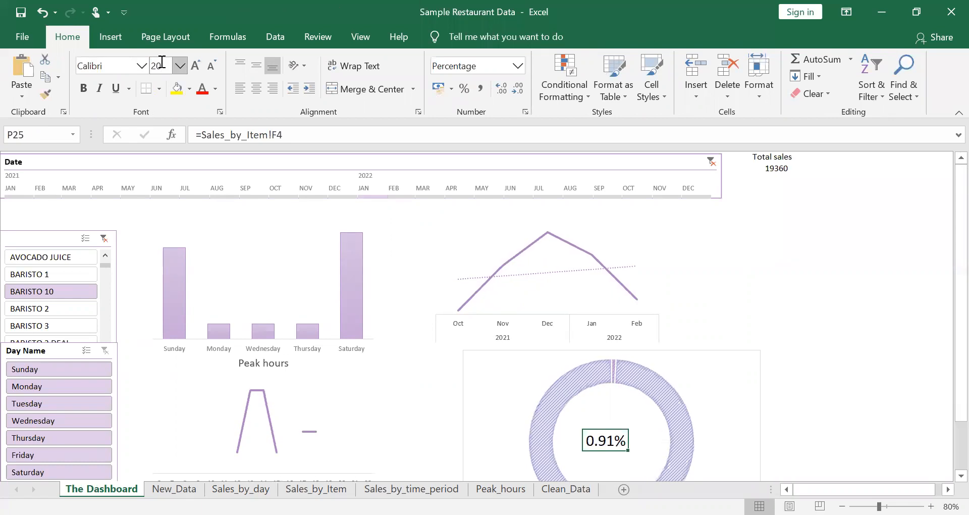
pyautogui.click(468, 360)
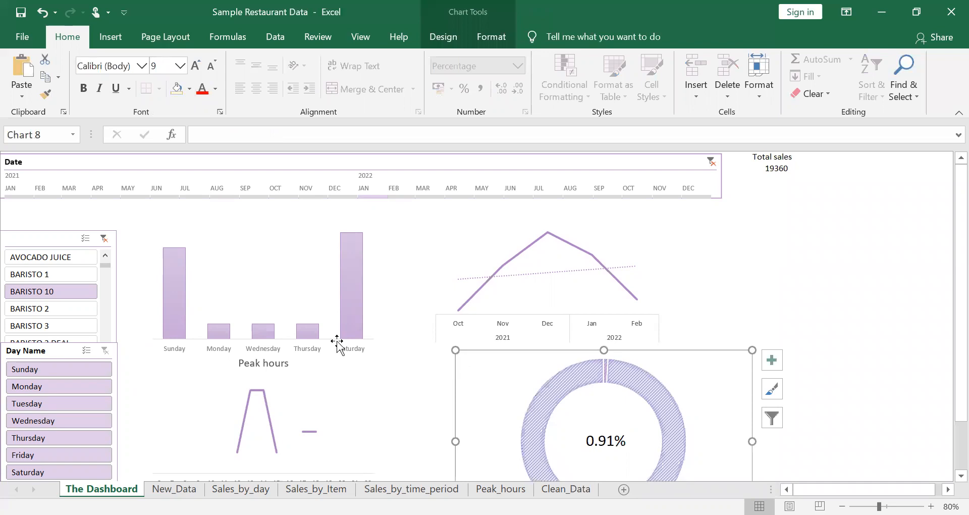
# Step: Filter the dashboard with the item slicer to BARISTO 2 and then to BARISTO 3
pyautogui.click(55, 307)
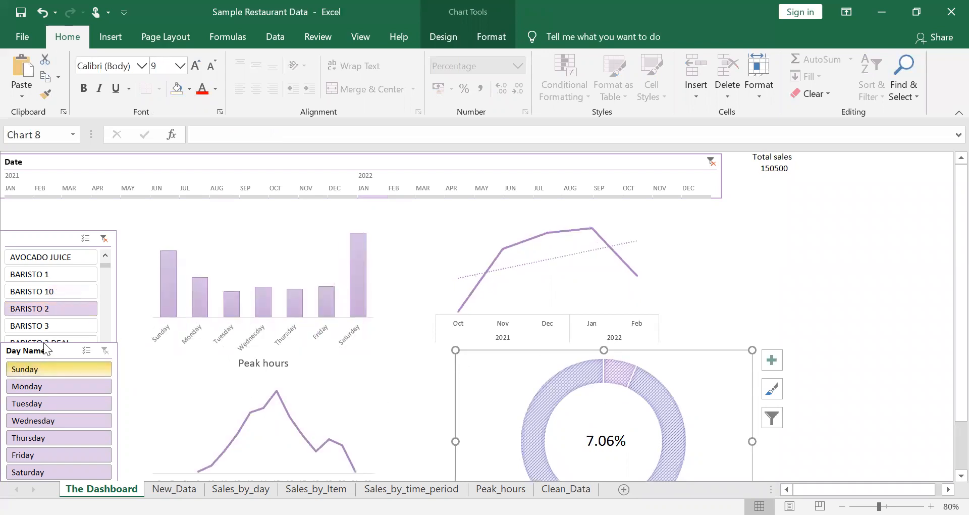
pyautogui.click(49, 328)
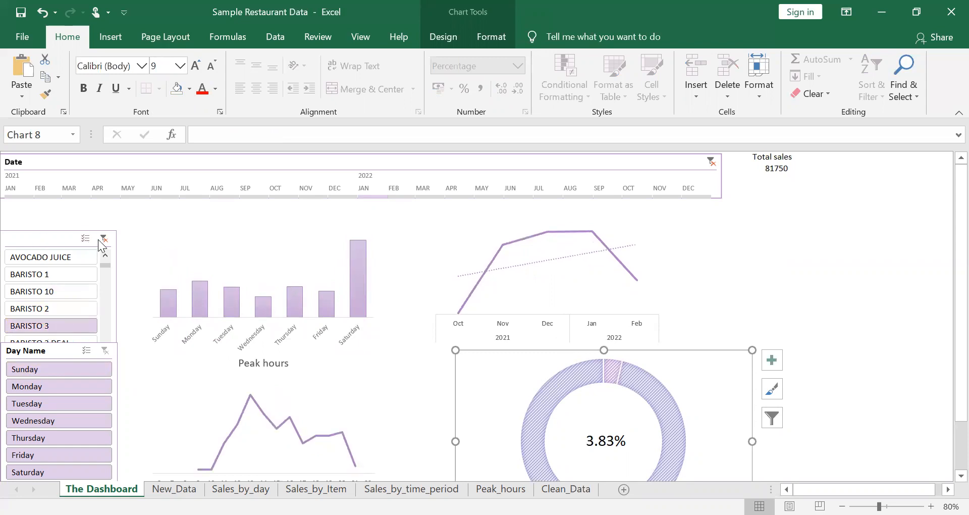
# Step: Move the Day Name slicer directly below the item slicer and multi-select BARISTO 2, BARISTO 3 and BARISTO 3 DEAL in the item slicer
pyautogui.moveTo(69, 350); pyautogui.dragTo(63, 401)
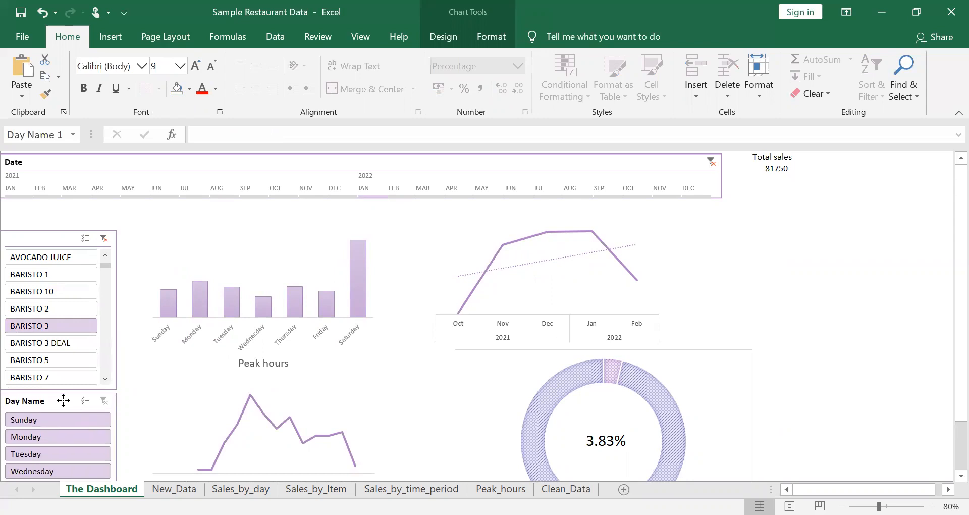
pyautogui.click(65, 339)
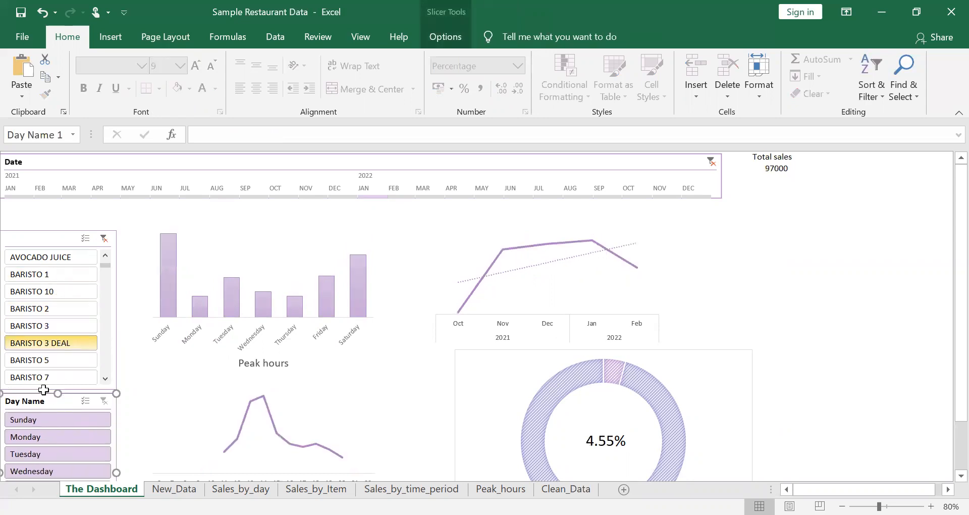
pyautogui.click(85, 238)
pyautogui.click(69, 331)
pyautogui.click(54, 311)
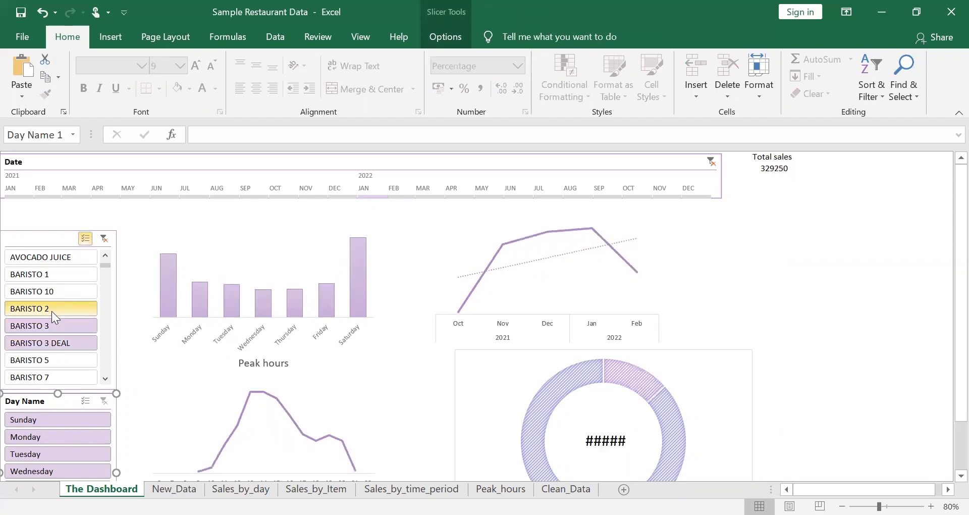
# Step: Format percentage cell P25 inside the doughnut ring as a percentage with one decimal place
pyautogui.click(406, 436)
pyautogui.press('Right')
pyautogui.press('Right')
pyautogui.press('Right')
pyautogui.press('Right')
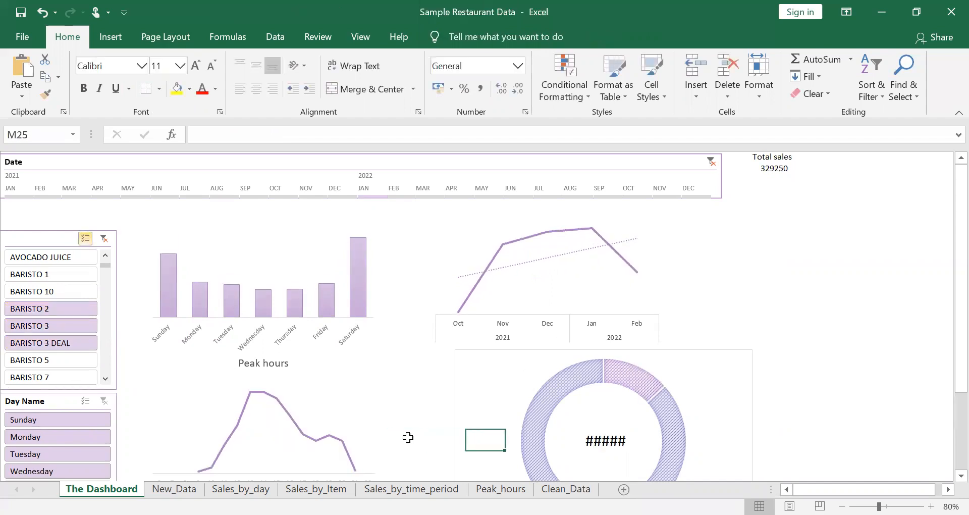
pyautogui.press('Right')
pyautogui.hotkey('ctrl', 'shift', '5')
pyautogui.click(519, 90)
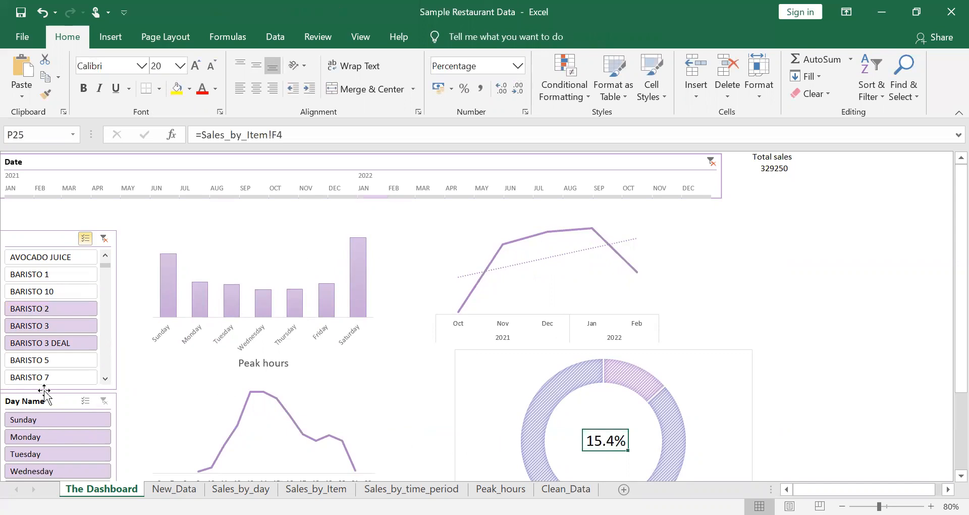
# Step: Clear the item slicer's filter and select percentage cell P25 inside the doughnut ring
pyautogui.click(105, 241)
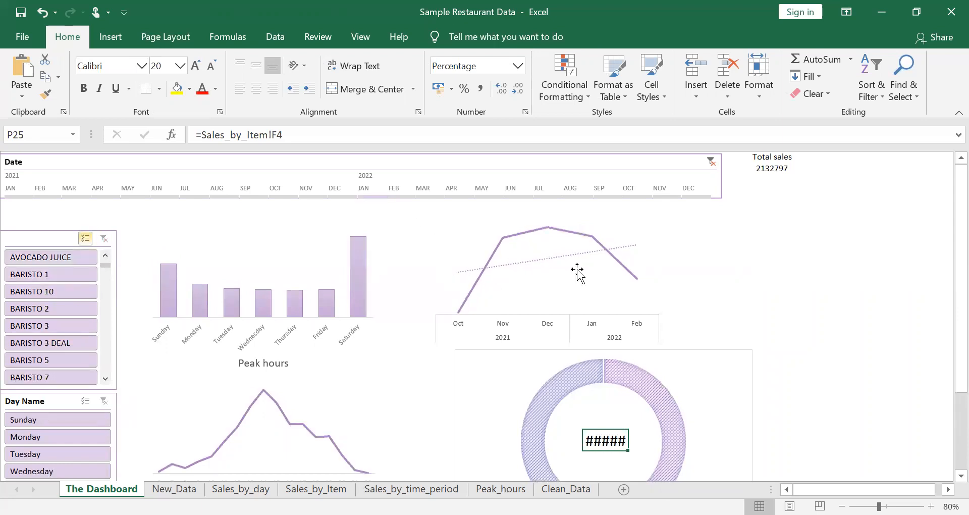
pyautogui.click(708, 305)
pyautogui.press('Down')
pyautogui.press('Down')
pyautogui.press('Down')
pyautogui.press('Down')
pyautogui.press('Down')
pyautogui.press('Down')
pyautogui.press('Down')
pyautogui.press('Down')
pyautogui.press('Down')
pyautogui.press('Down')
pyautogui.press('Down')
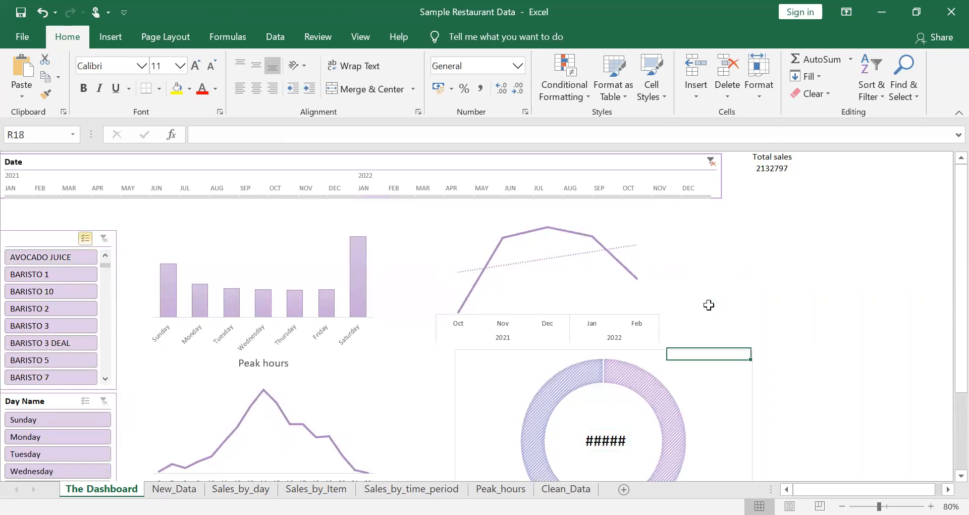
pyautogui.press('Left')
pyautogui.press('Left')
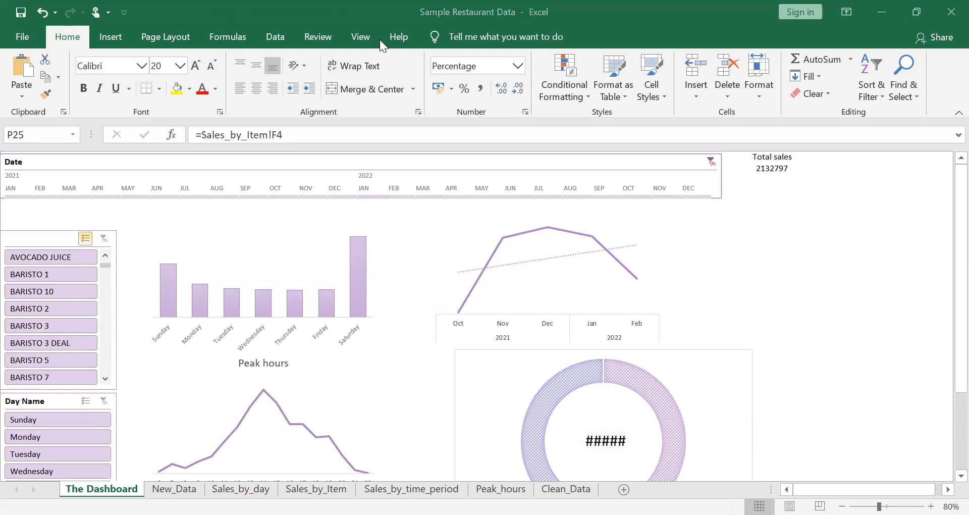
# Step: Show the sheet headings, widen column P to fit the percentage in P25, and hide the headings again
pyautogui.click(366, 37)
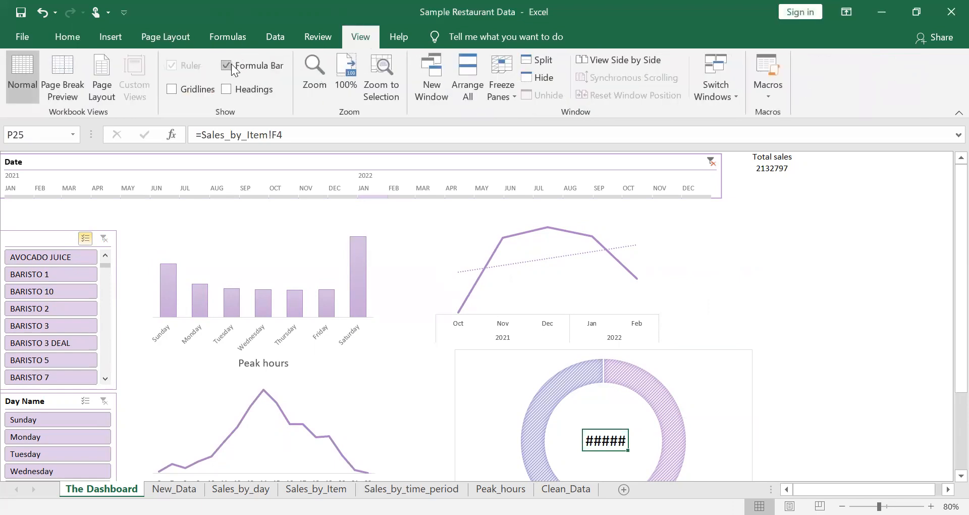
pyautogui.click(170, 88)
pyautogui.click(171, 89)
pyautogui.click(232, 88)
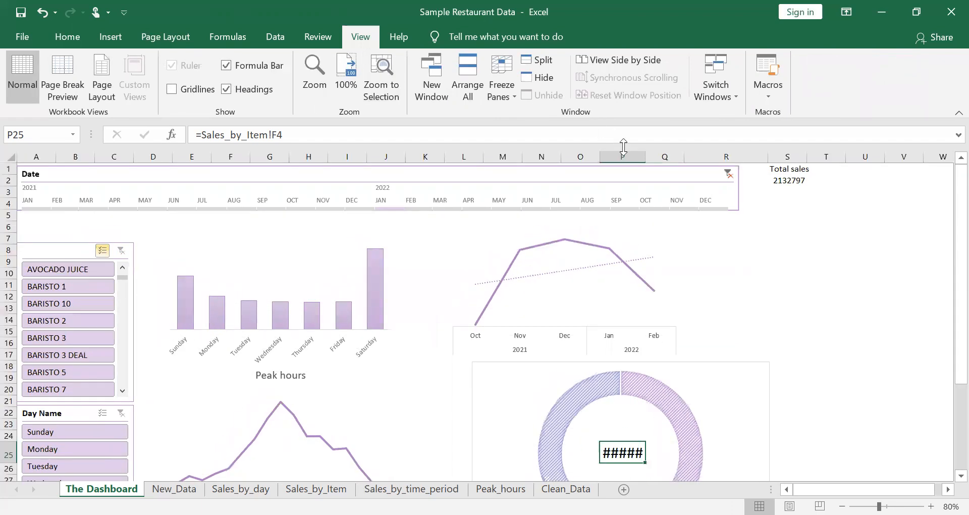
pyautogui.moveTo(647, 156); pyautogui.dragTo(689, 155)
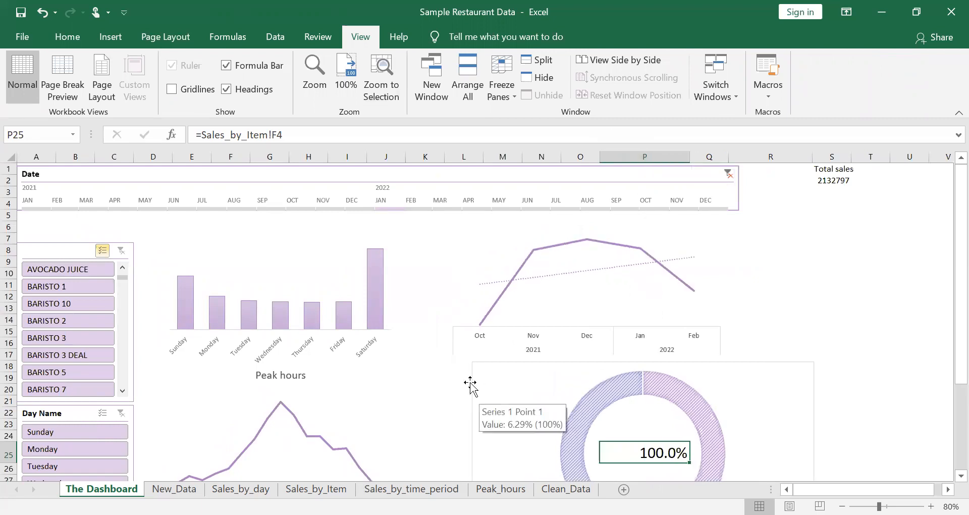
pyautogui.click(226, 88)
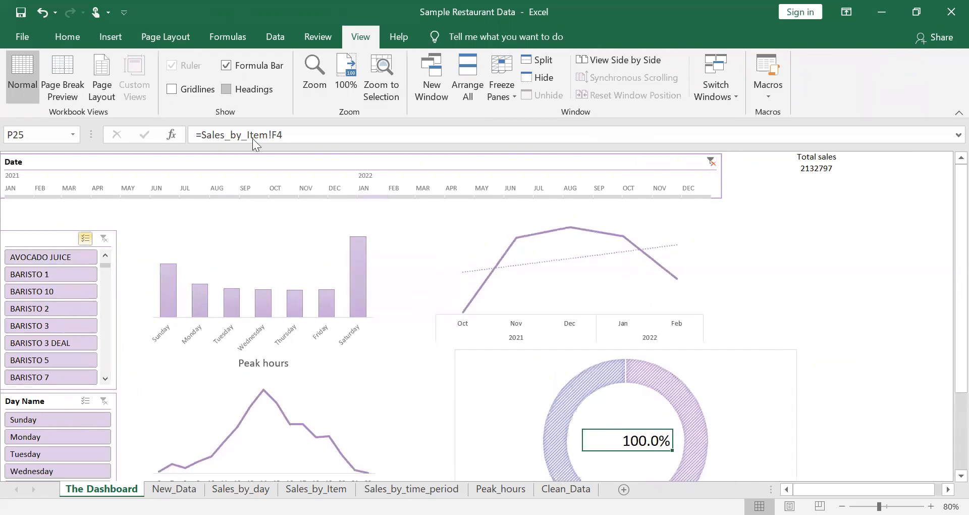
# Step: Shift the doughnut chart towards the right side of widened cell P25 and centre-align the percentage in the cell
pyautogui.click(457, 401)
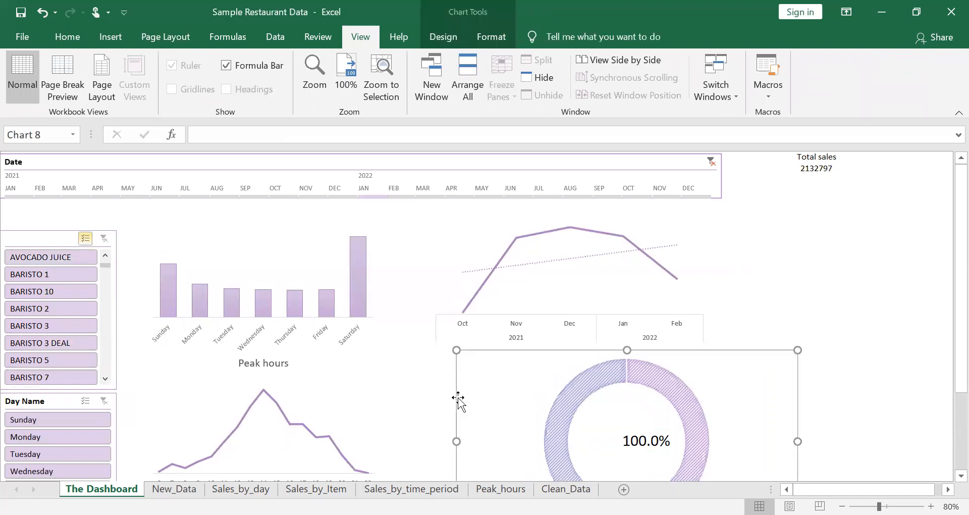
pyautogui.moveTo(457, 401); pyautogui.dragTo(472, 400)
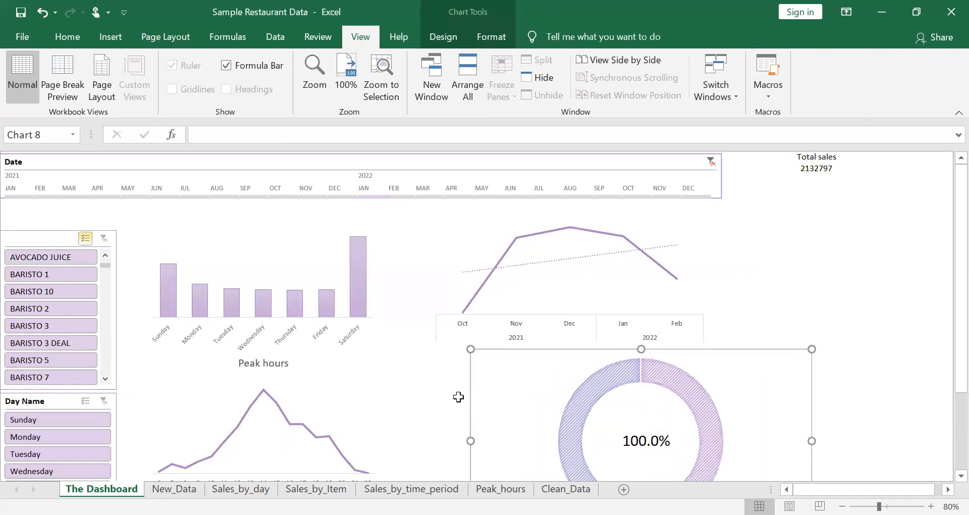
pyautogui.click(426, 443)
pyautogui.press('Right')
pyautogui.press('Right')
pyautogui.press('Right')
pyautogui.press('Right')
pyautogui.press('Right')
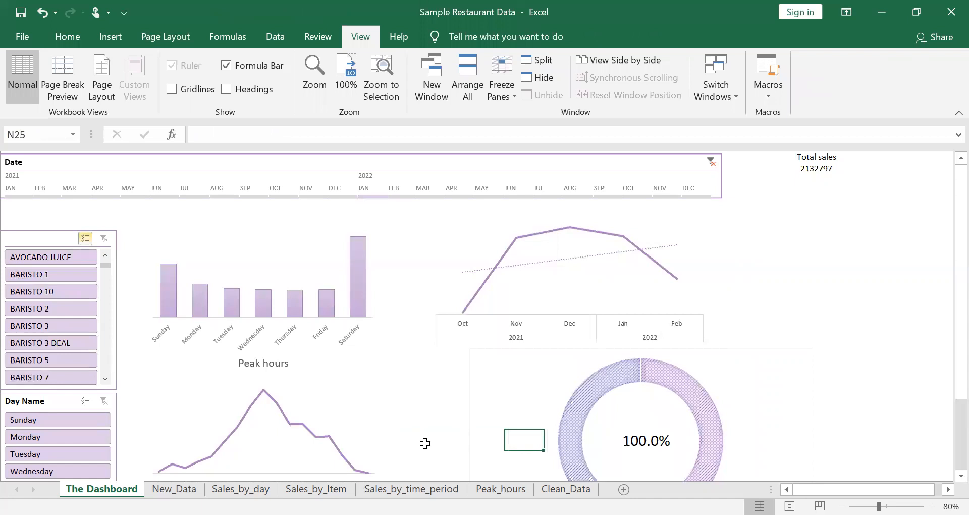
pyautogui.press('Left')
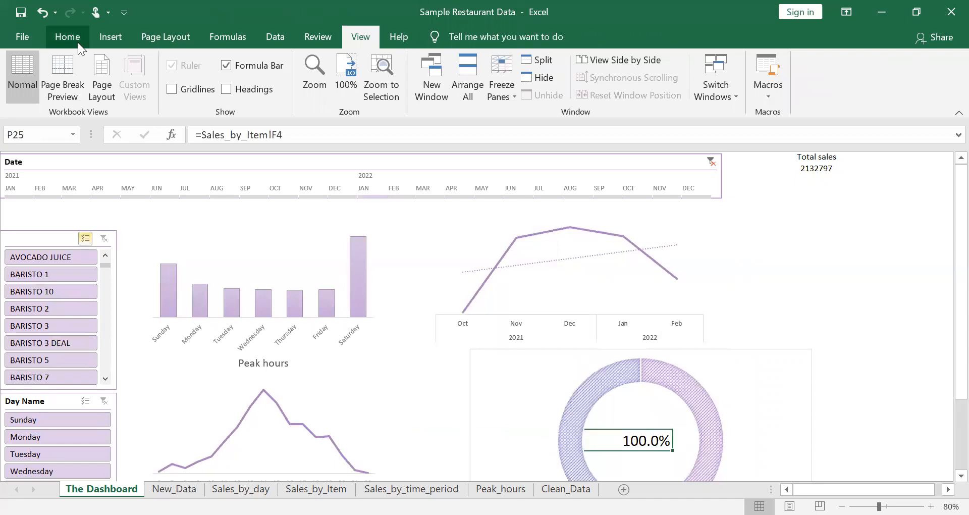
pyautogui.click(64, 29)
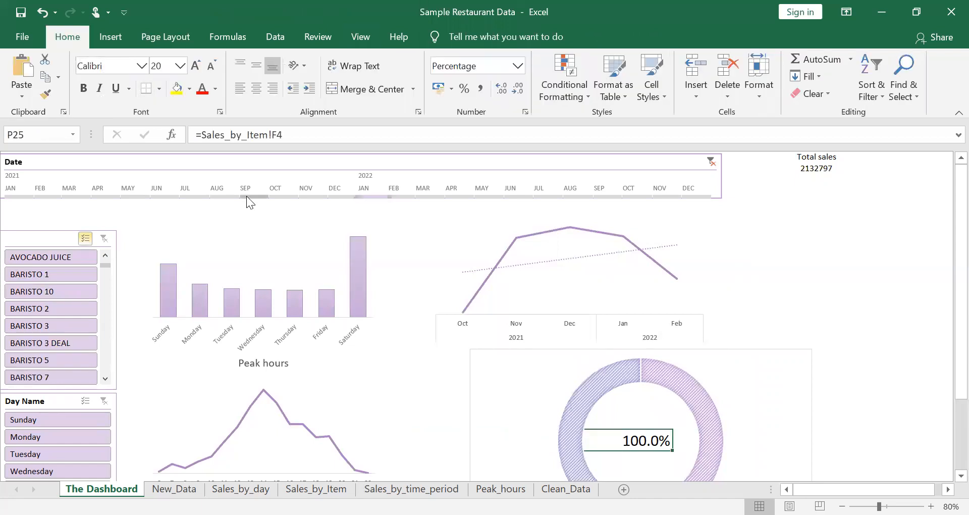
pyautogui.click(255, 89)
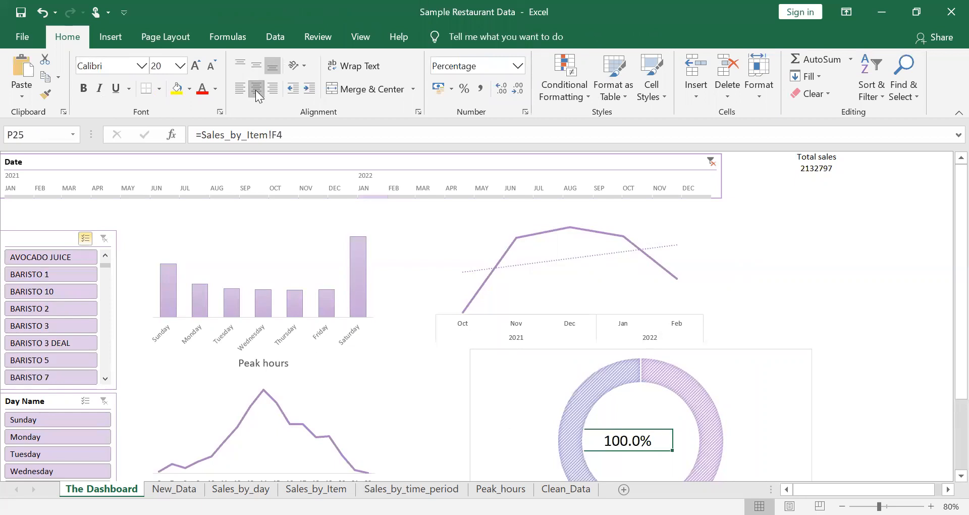
# Step: Set the font of percentage cell P25 to Algerian and its font colour to the standard light blue
pyautogui.click(119, 65)
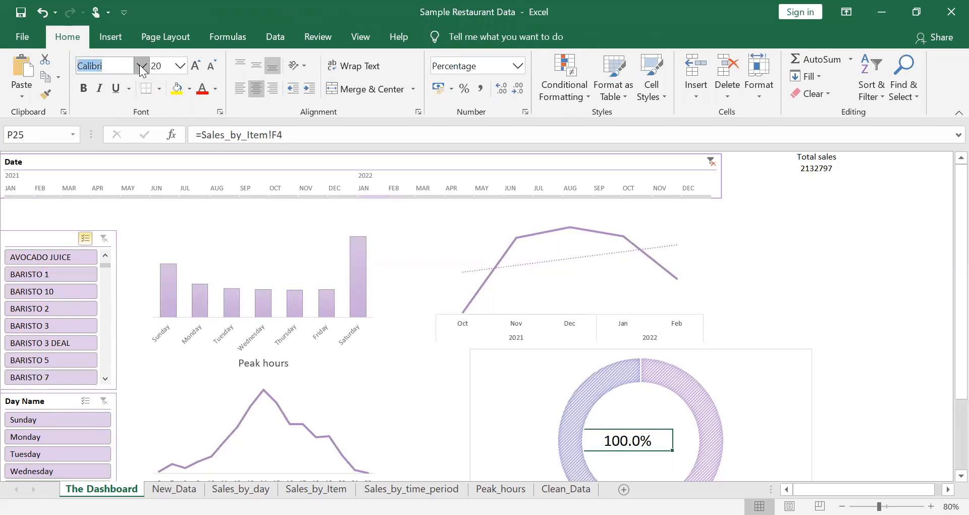
pyautogui.click(140, 66)
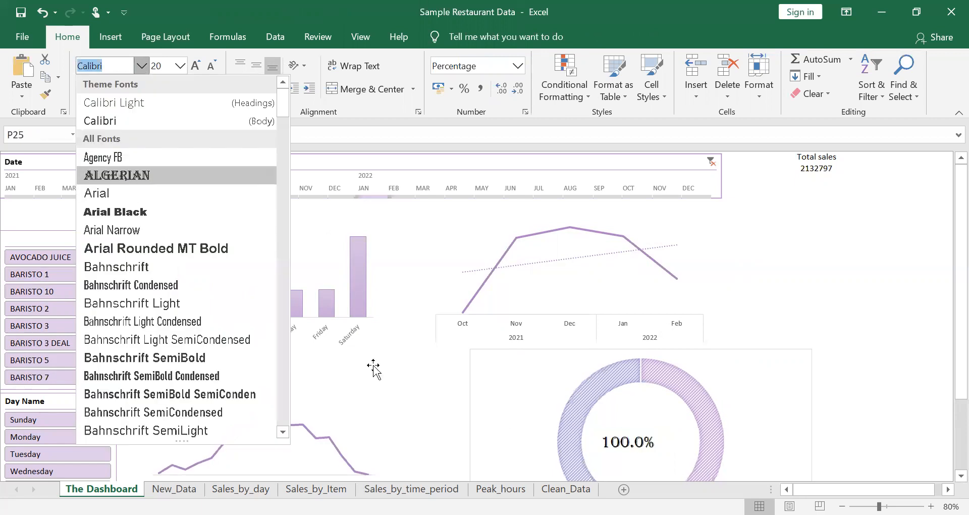
pyautogui.press('Return')
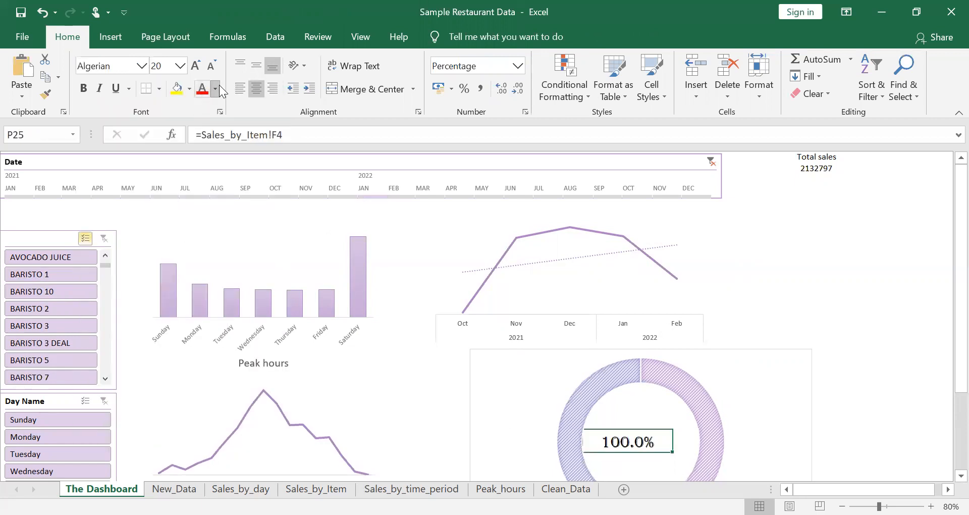
pyautogui.click(216, 89)
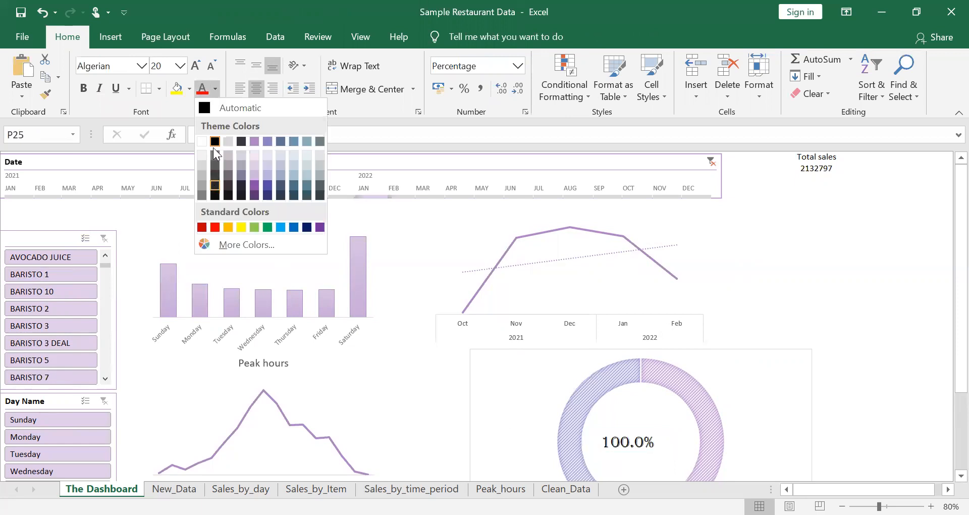
pyautogui.click(435, 397)
# Step: Nudge the doughnut chart left in small increments until its ring is centred around the percentage
pyautogui.click(474, 374)
pyautogui.press('Left')
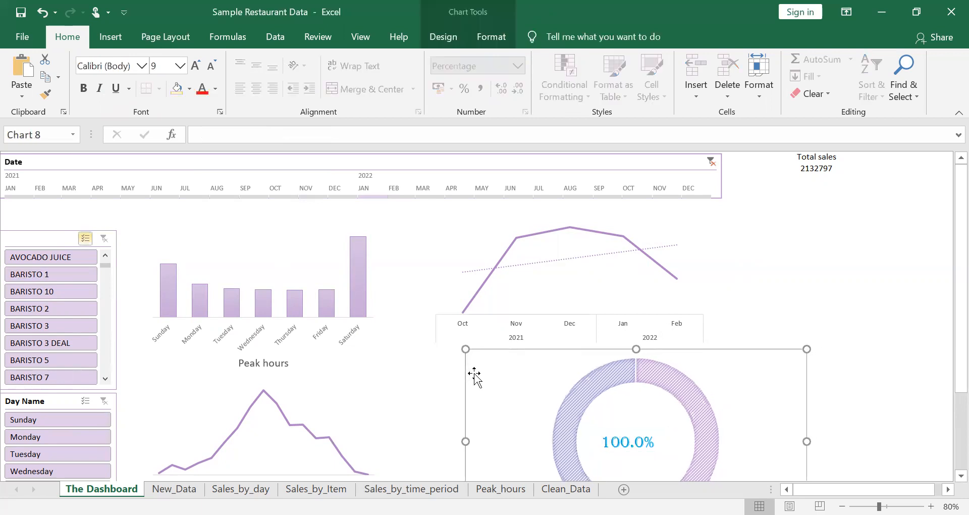
pyautogui.press('Left')
pyautogui.press('Left')
pyautogui.press('Left')
pyautogui.press('Left')
pyautogui.press('Left')
pyautogui.press('Left')
pyautogui.press('Left')
pyautogui.press('Left')
pyautogui.press('Left')
pyautogui.press('Right')
pyautogui.press('Right')
# Step: Filter the item slicer to BARISTO 3 DEAL only and fine-tune the doughnut chart's position around the percentage
pyautogui.click(55, 284)
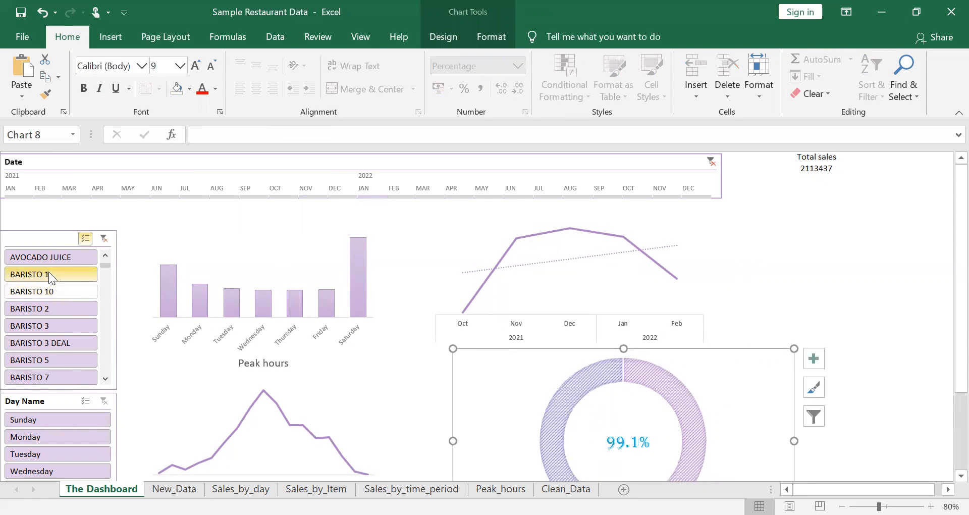
pyautogui.click(48, 272)
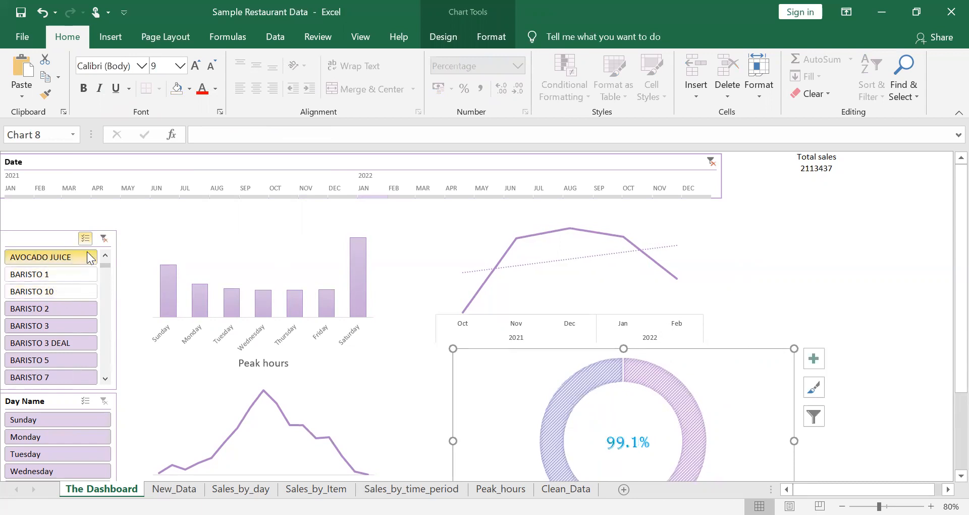
pyautogui.click(56, 321)
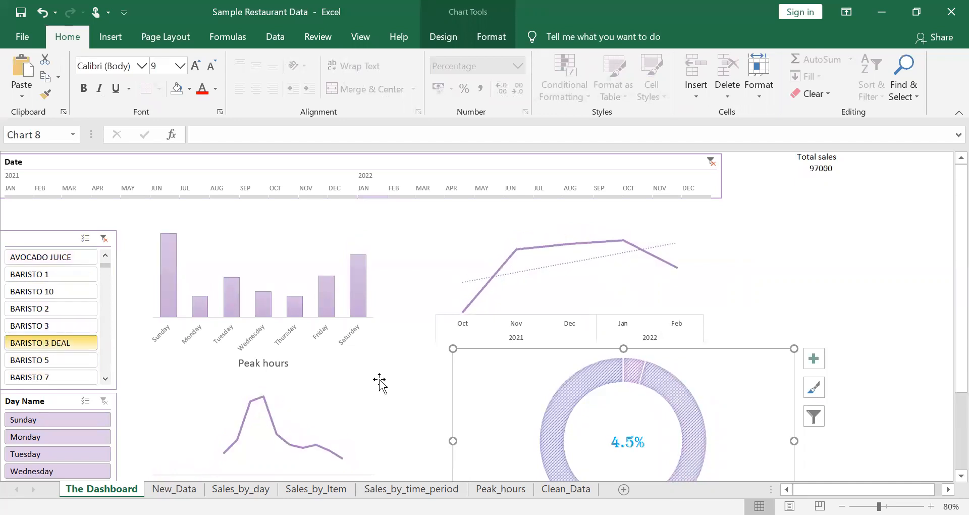
pyautogui.moveTo(461, 379); pyautogui.dragTo(462, 382)
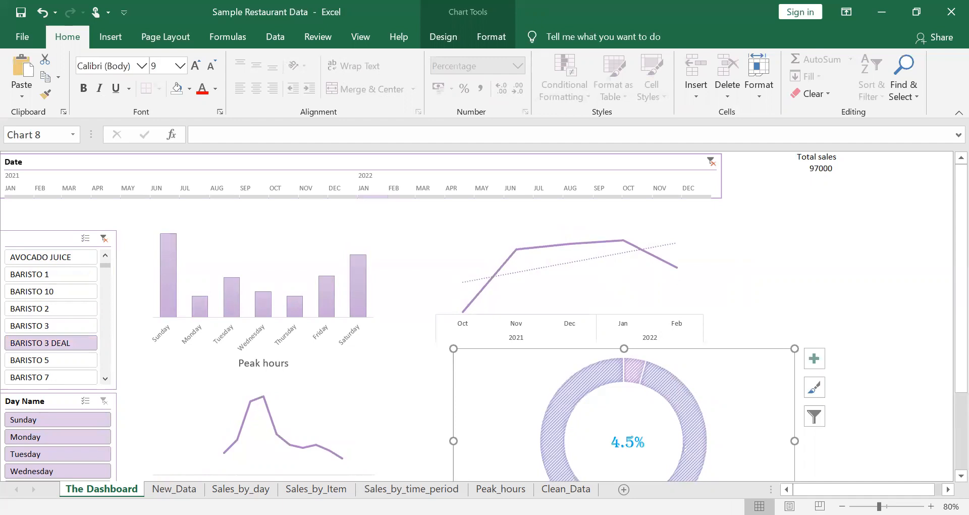
# Step: Zoom the dashboard sheet out to 70% and collapse the ribbon
pyautogui.click(841, 505)
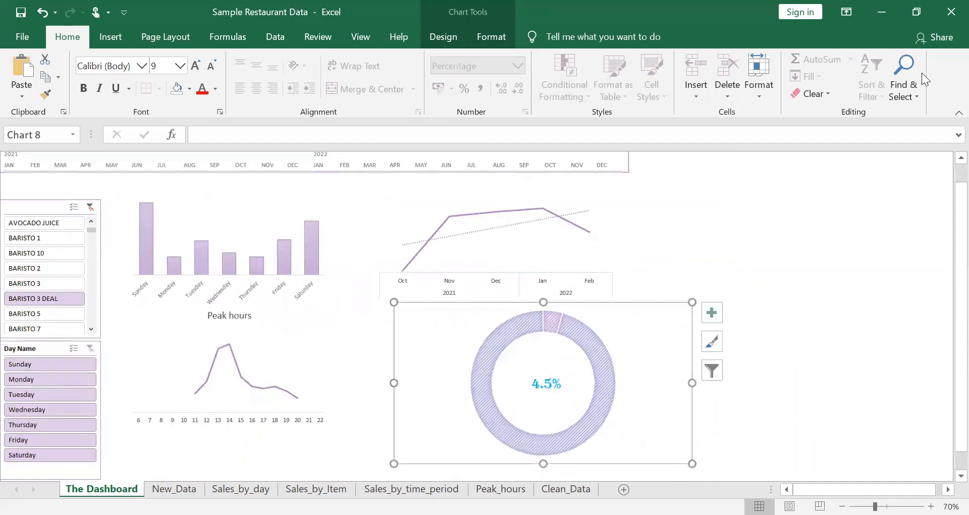
pyautogui.click(958, 112)
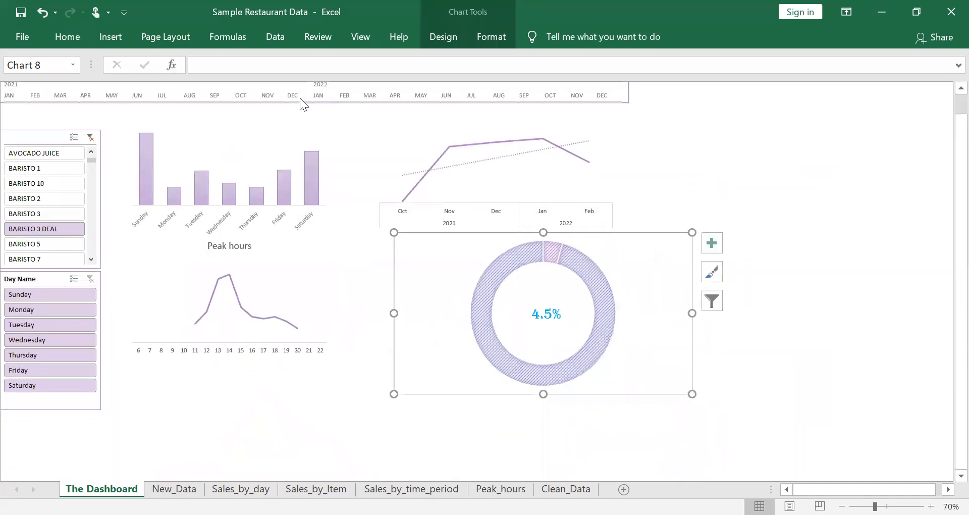
# Step: Make the Date timeline slightly taller so that its month selection bar shows in full
pyautogui.click(627, 89)
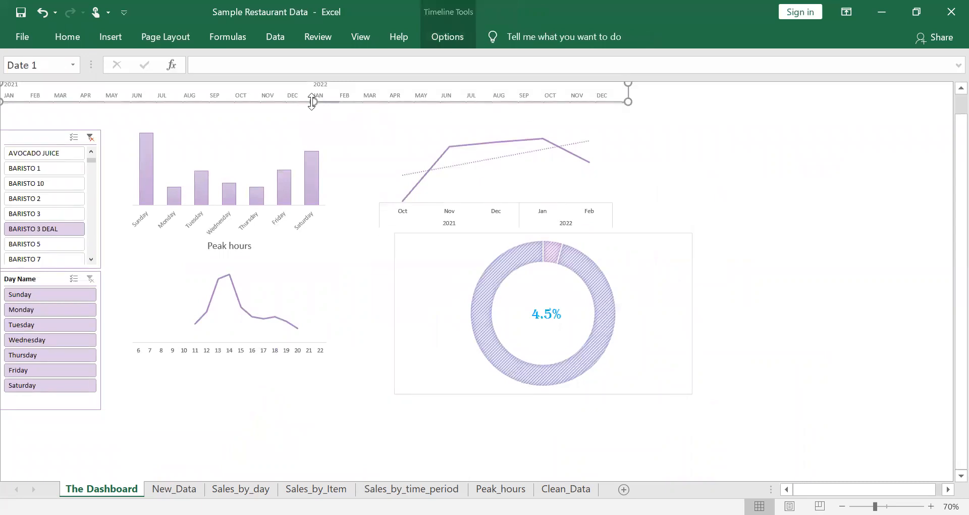
pyautogui.moveTo(313, 102); pyautogui.dragTo(311, 108)
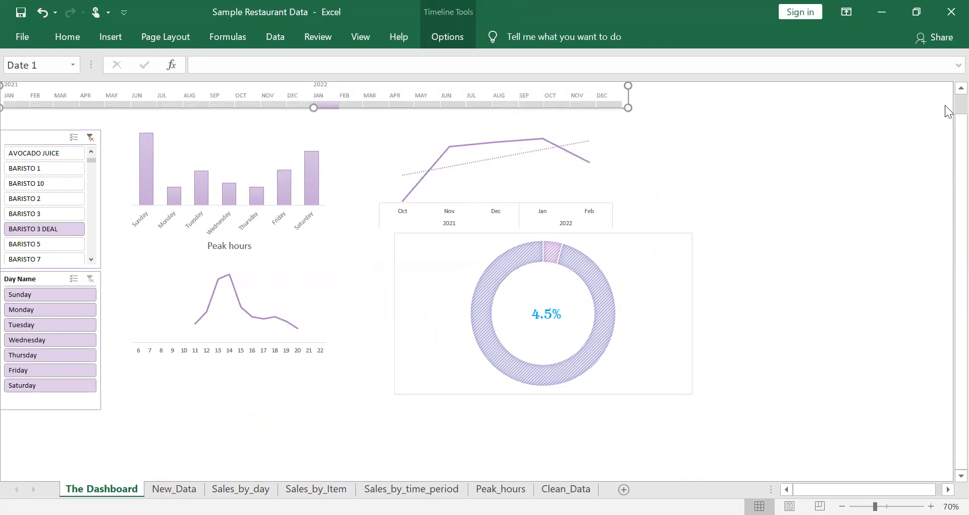
pyautogui.scroll(1, 716, 91)
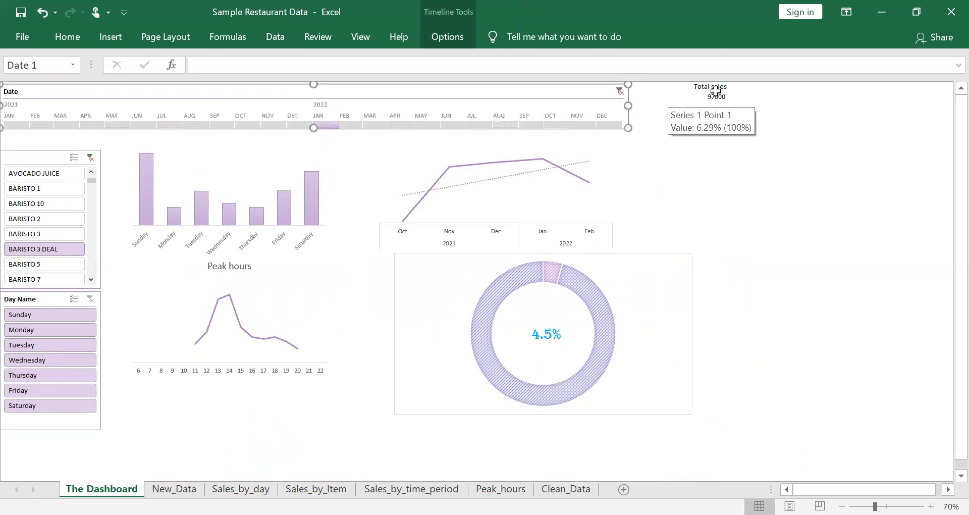
pyautogui.click(716, 91)
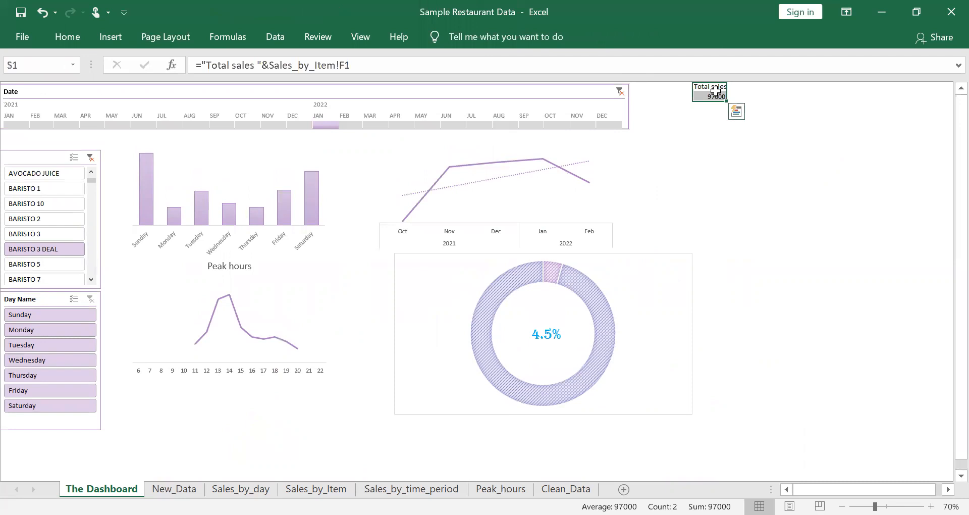
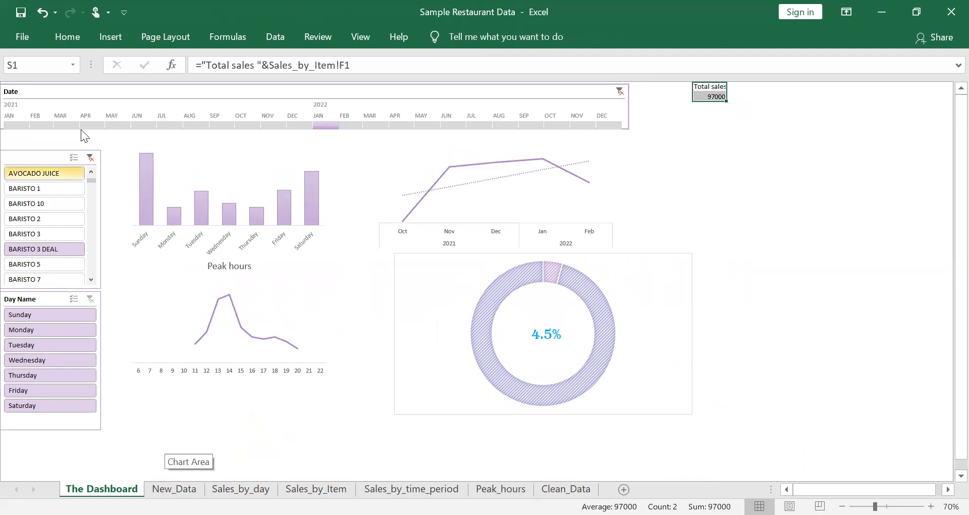
pyautogui.click(651, 447)
pyautogui.hotkey('ctrl', 'Home')
pyautogui.press('Down')
pyautogui.press('Down')
pyautogui.press('Down')
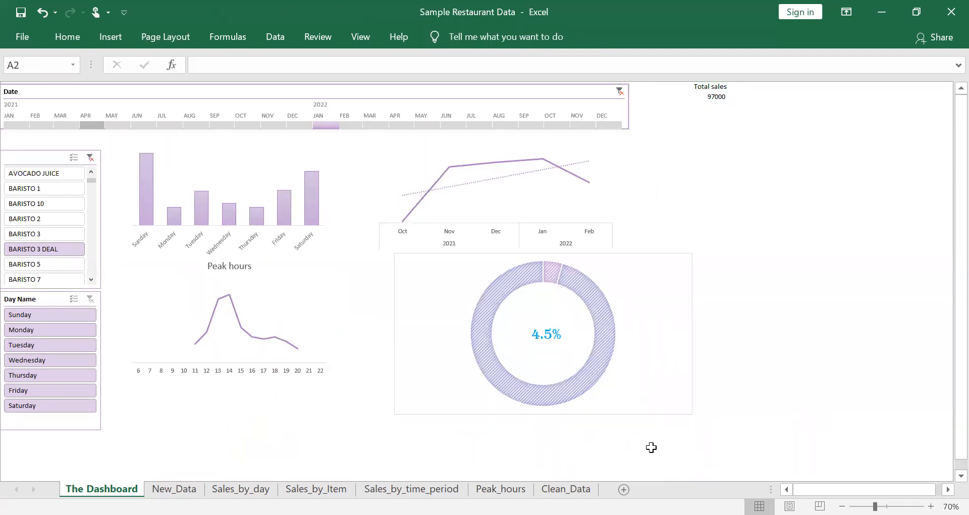
pyautogui.hotkey('shift', 'Right')
pyautogui.hotkey('shift', 'Right')
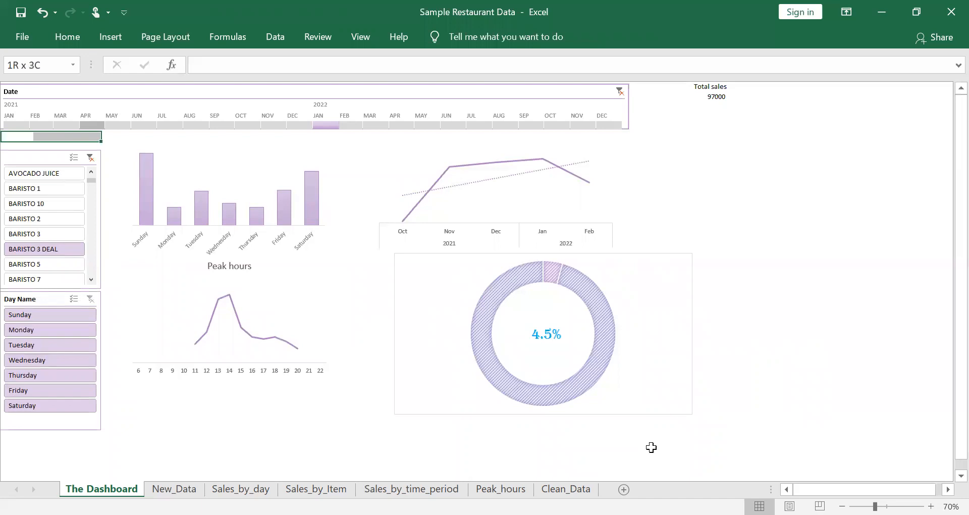
pyautogui.hotkey('shift', 'Right')
pyautogui.hotkey('shift', 'Right')
pyautogui.hotkey('shift', 'Right')
pyautogui.hotkey('shift', 'Right')
pyautogui.hotkey('shift', 'Right')
pyautogui.hotkey('shift', 'Right')
pyautogui.hotkey('shift', 'Right')
pyautogui.hotkey('shift', 'Right')
pyautogui.hotkey('shift', 'Right')
pyautogui.hotkey('shift', 'Right')
pyautogui.hotkey('shift', 'Right')
pyautogui.hotkey('shift', 'Right')
pyautogui.hotkey('shift', 'Right')
pyautogui.hotkey('shift', 'Right')
pyautogui.hotkey('shift', 'Right')
pyautogui.hotkey('shift', 'Right')
pyautogui.hotkey('shift', 'Right')
pyautogui.hotkey('shift', 'Right')
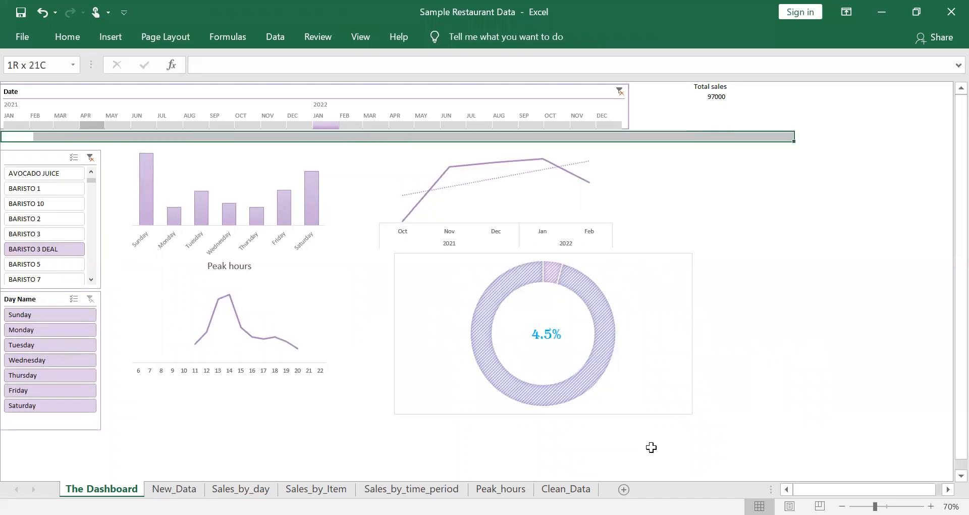
pyautogui.hotkey('shift', 'Right')
pyautogui.hotkey('shift', 'Right')
pyautogui.hotkey('shift', 'Right')
pyautogui.hotkey('shift', 'Right')
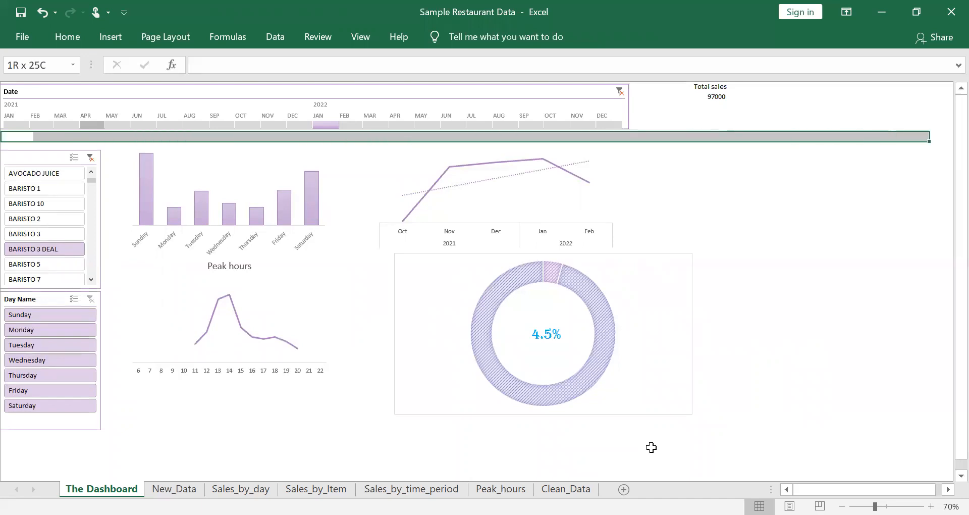
pyautogui.press('Up')
# Step: Fill all cells of The Dashboard sheet with black as the background
pyautogui.hotkey('ctrl', 'a')
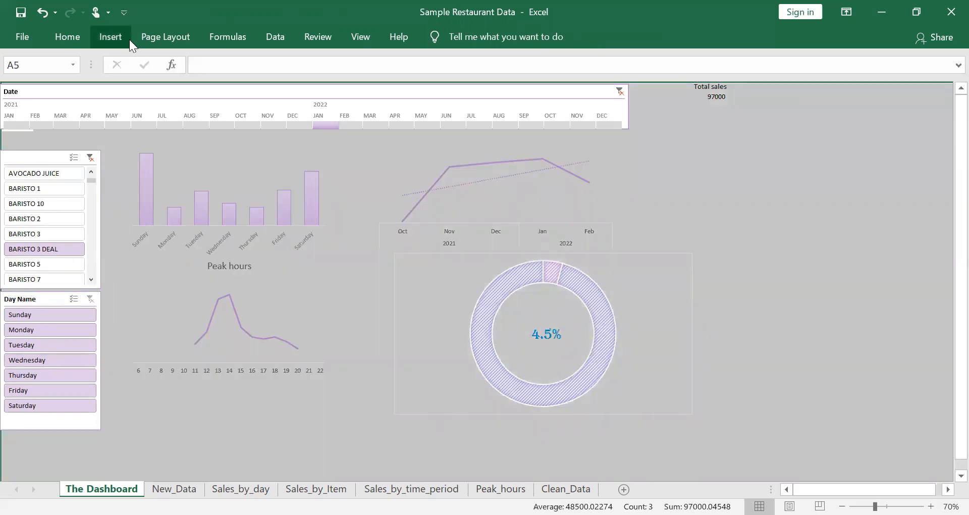
pyautogui.click(42, 40)
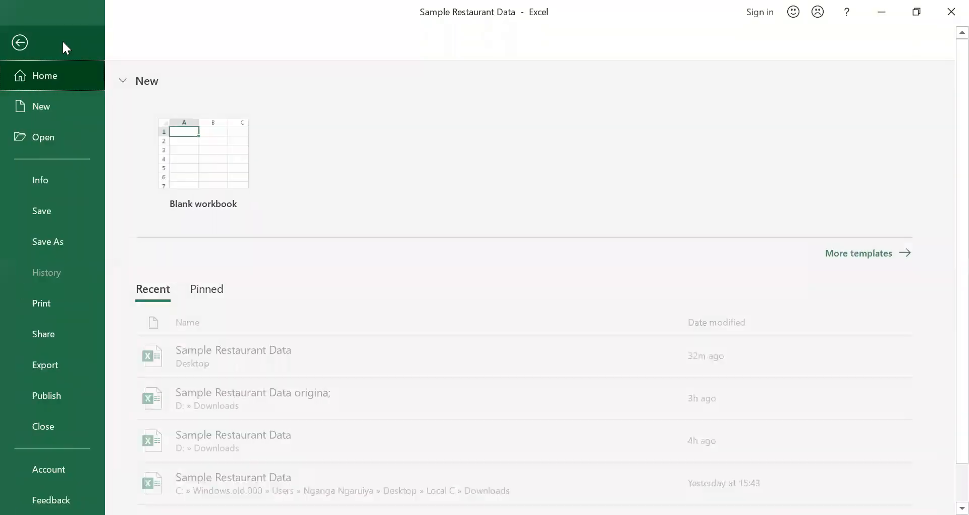
pyautogui.click(22, 40)
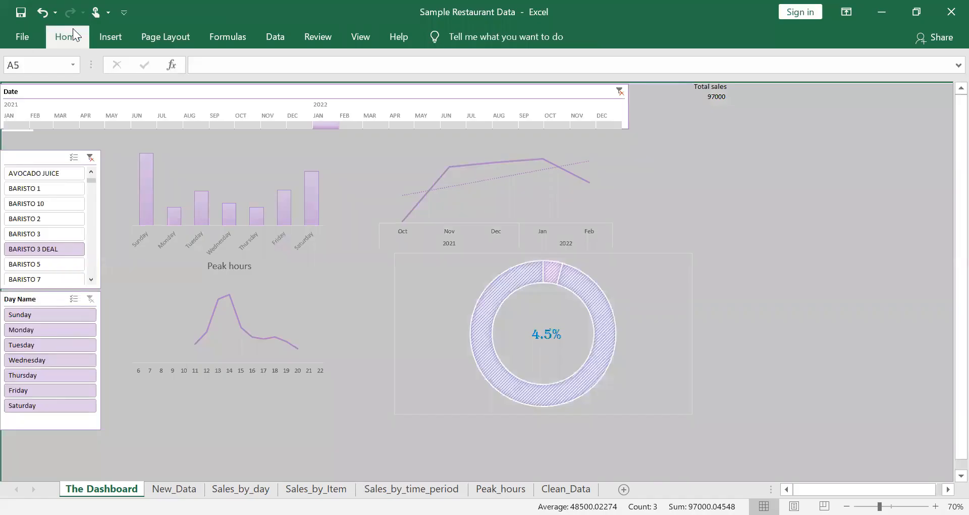
pyautogui.click(73, 32)
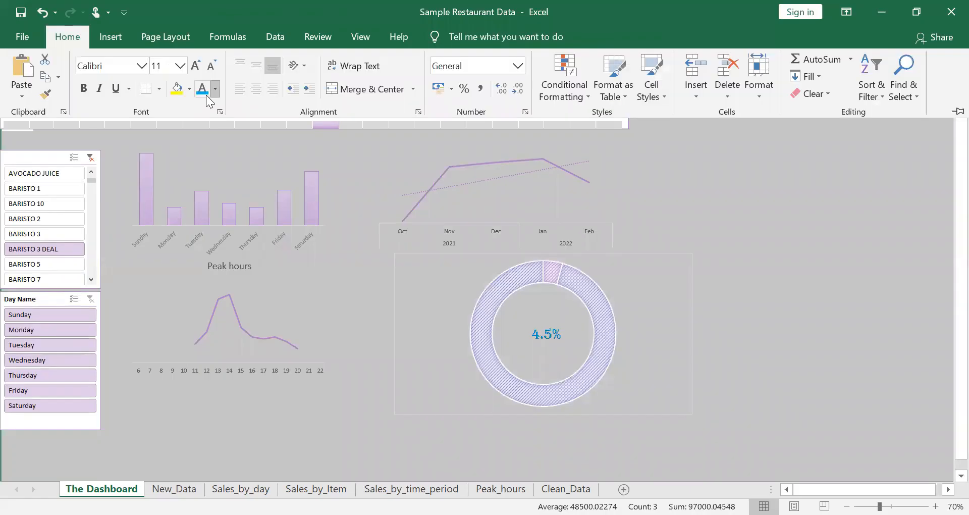
pyautogui.click(178, 90)
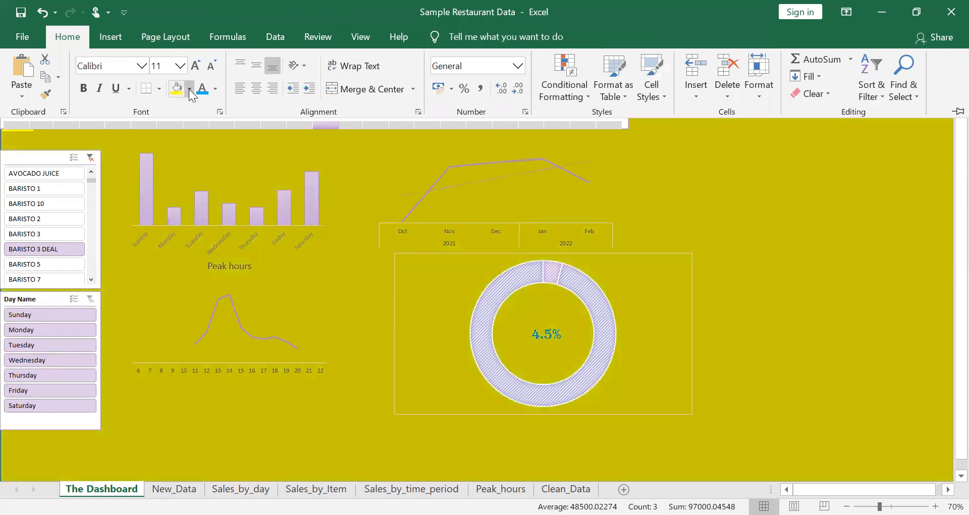
pyautogui.click(189, 90)
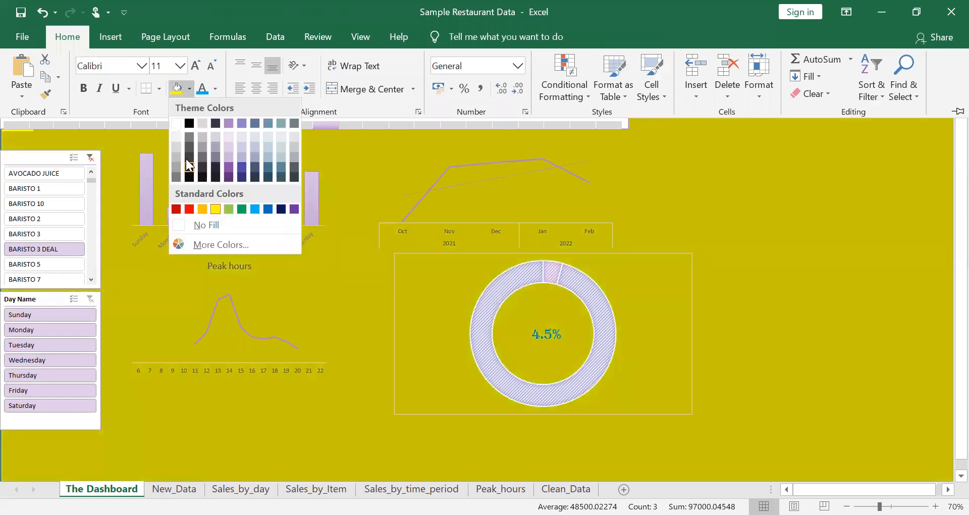
pyautogui.click(189, 124)
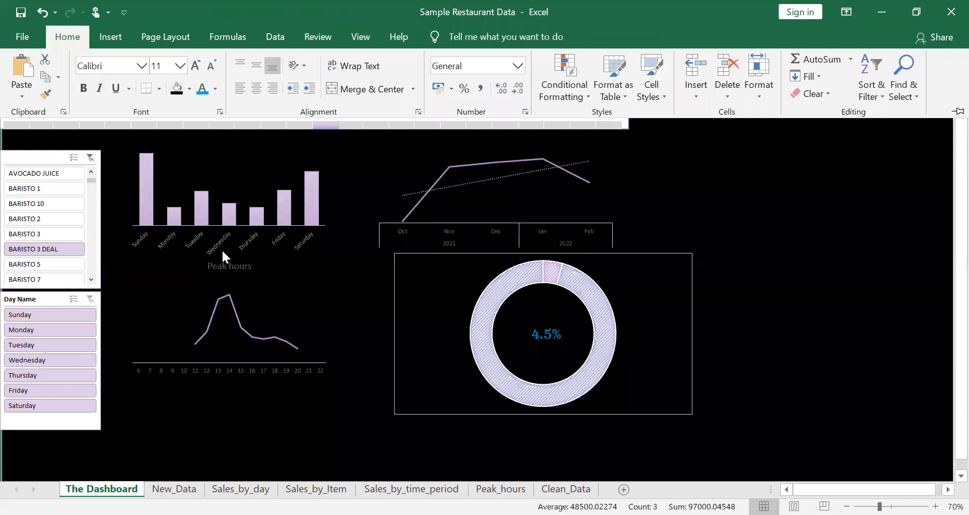
pyautogui.click(261, 396)
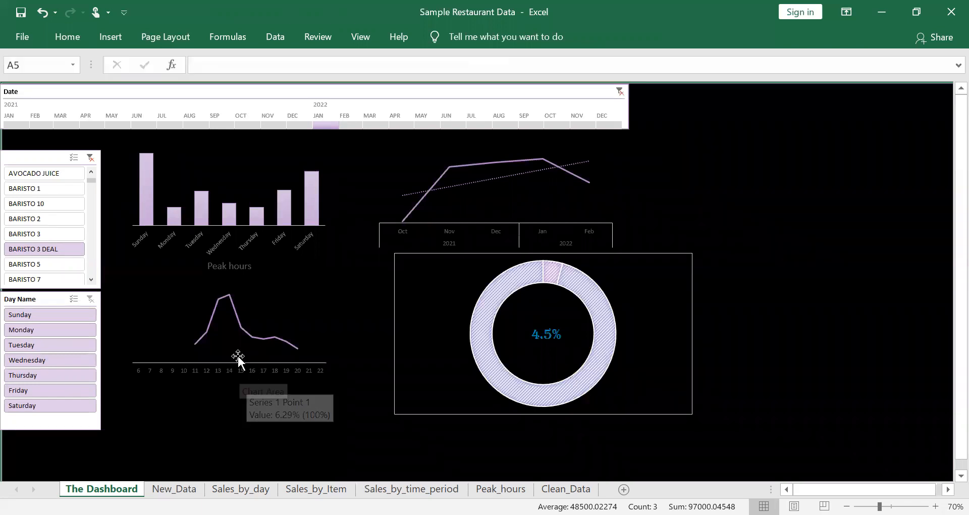
# Step: Move the Peak hours chart lower and stretch its upper edge upwards, and shift the monthly sales trend chart slightly right
pyautogui.click(184, 277)
pyautogui.moveTo(184, 277); pyautogui.dragTo(172, 305)
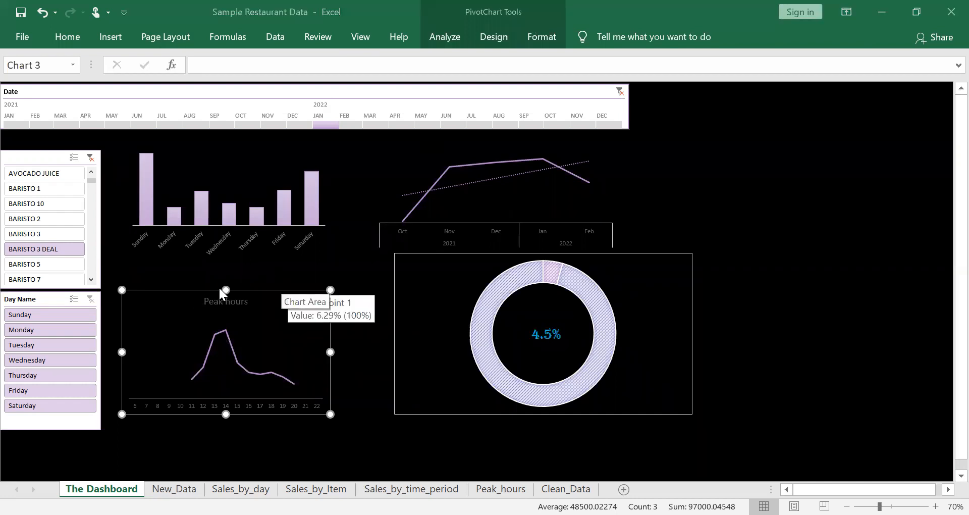
pyautogui.moveTo(226, 289); pyautogui.dragTo(226, 271)
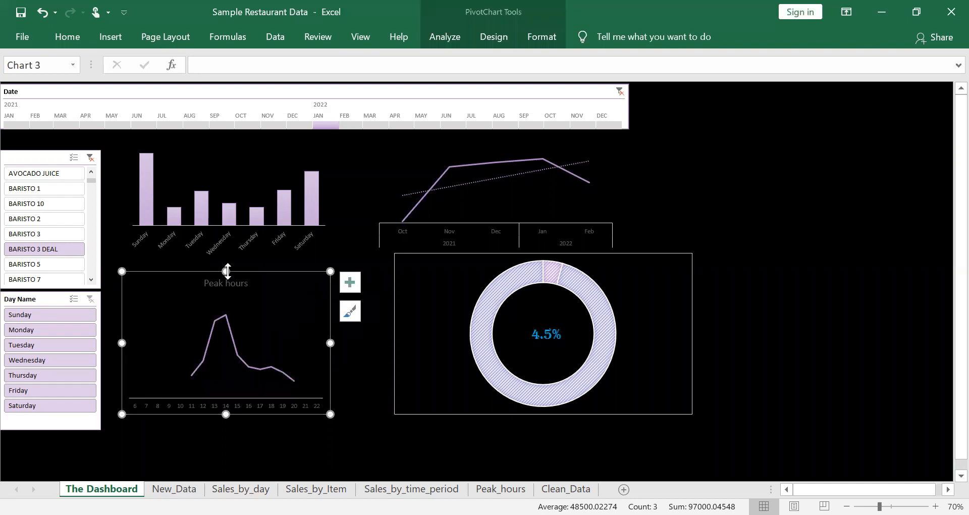
pyautogui.click(228, 186)
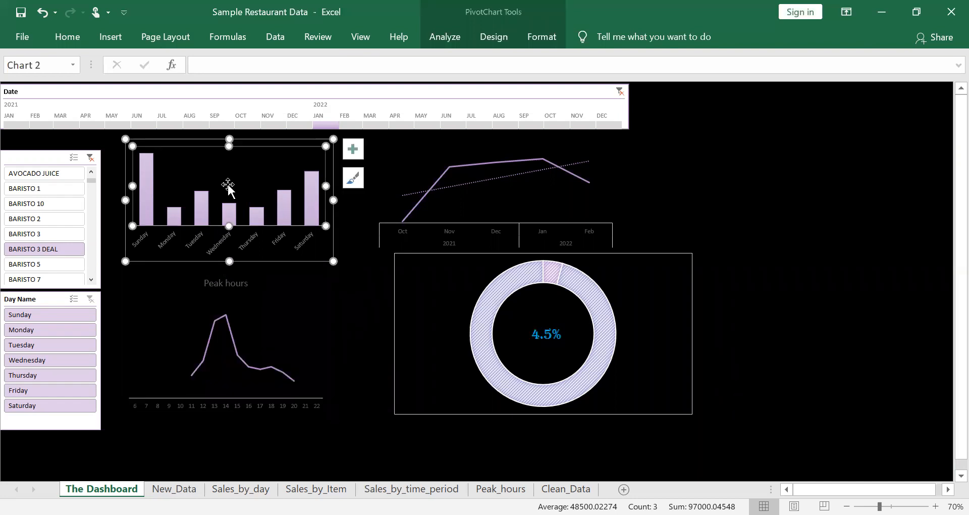
pyautogui.click(493, 172)
pyautogui.moveTo(470, 136); pyautogui.dragTo(497, 137)
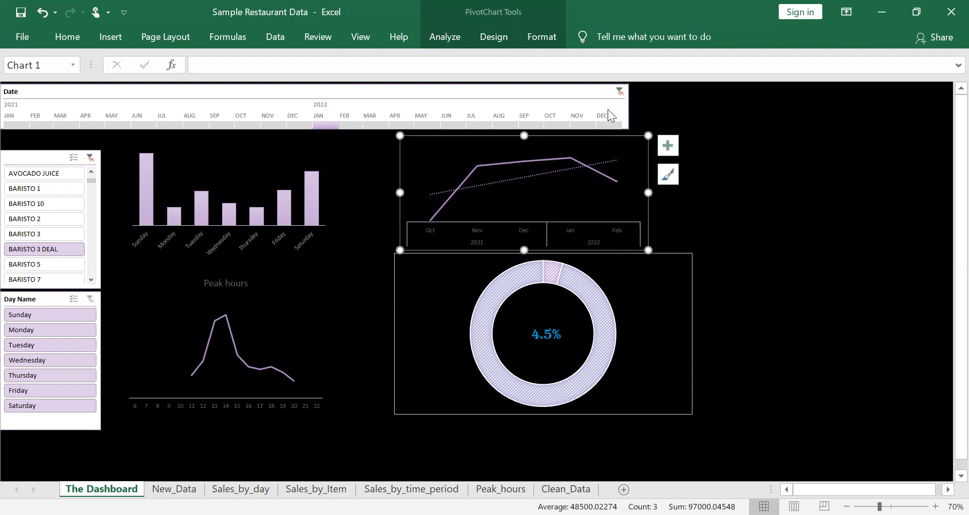
# Step: Set the font colour of the cells around the total sales figure, starting at R1, to white
pyautogui.click(670, 99)
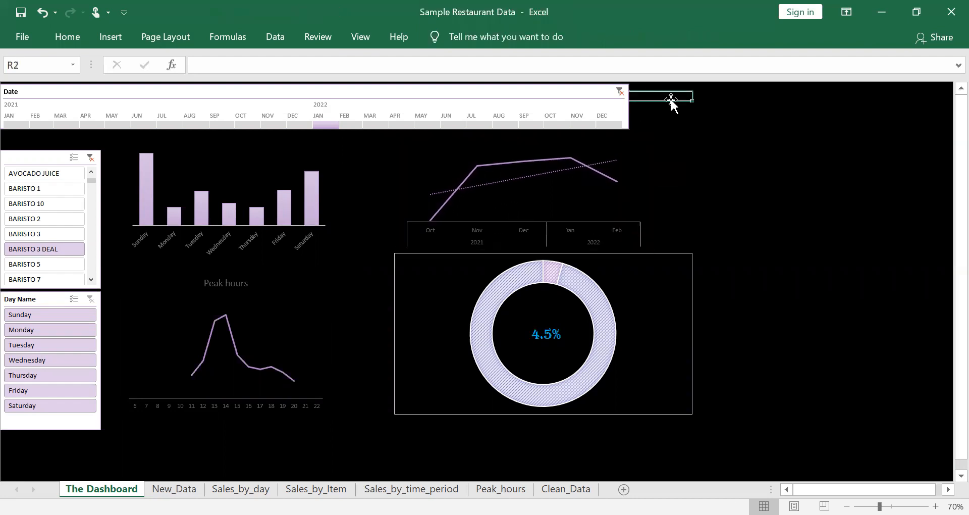
pyautogui.press('Up')
pyautogui.hotkey('shift', 'Down')
pyautogui.hotkey('shift', 'Down')
pyautogui.hotkey('shift', 'Down')
pyautogui.hotkey('shift', 'Down')
pyautogui.hotkey('shift', 'Right')
pyautogui.hotkey('shift', 'Down')
pyautogui.hotkey('shift', 'Right')
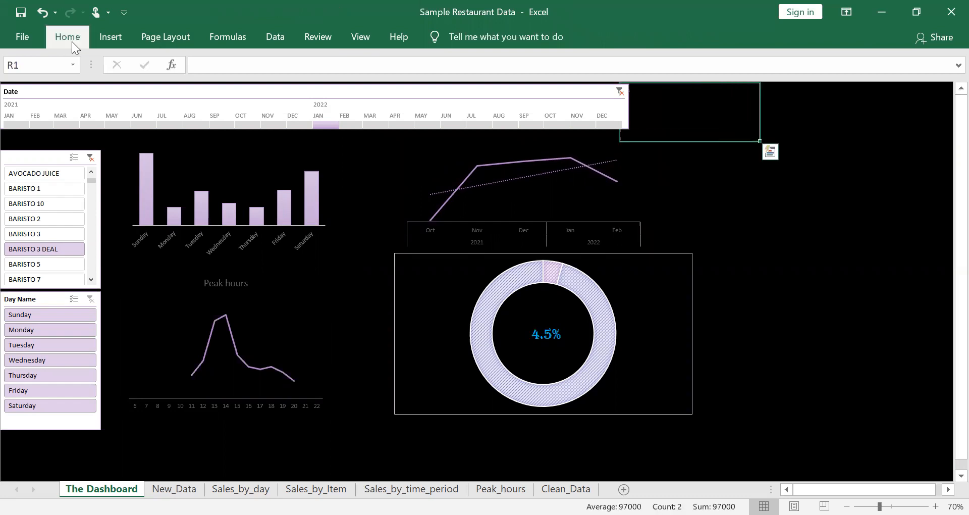
pyautogui.click(71, 41)
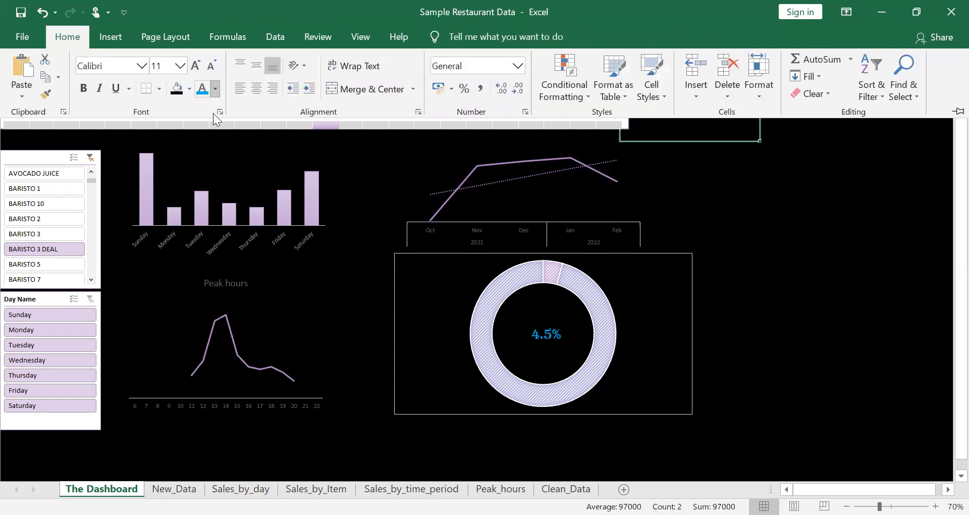
pyautogui.click(214, 89)
pyautogui.click(203, 142)
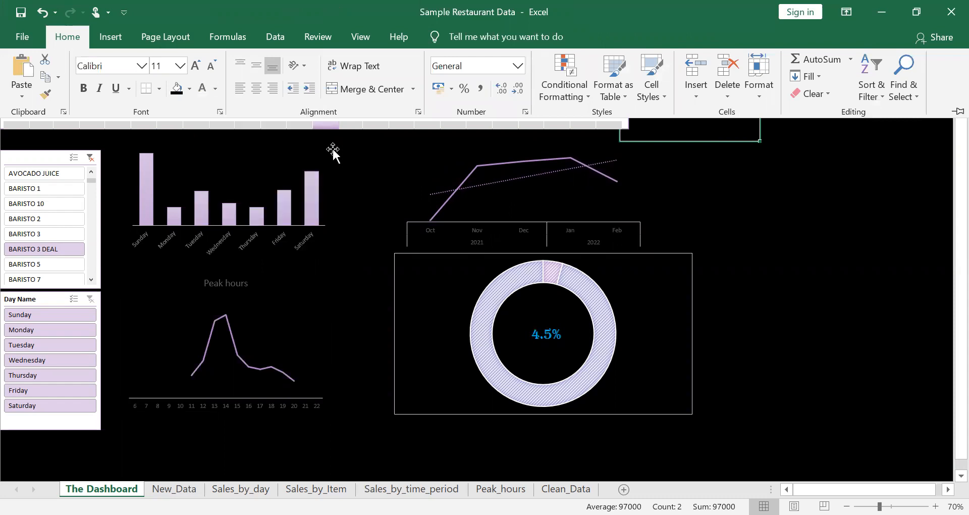
pyautogui.click(637, 200)
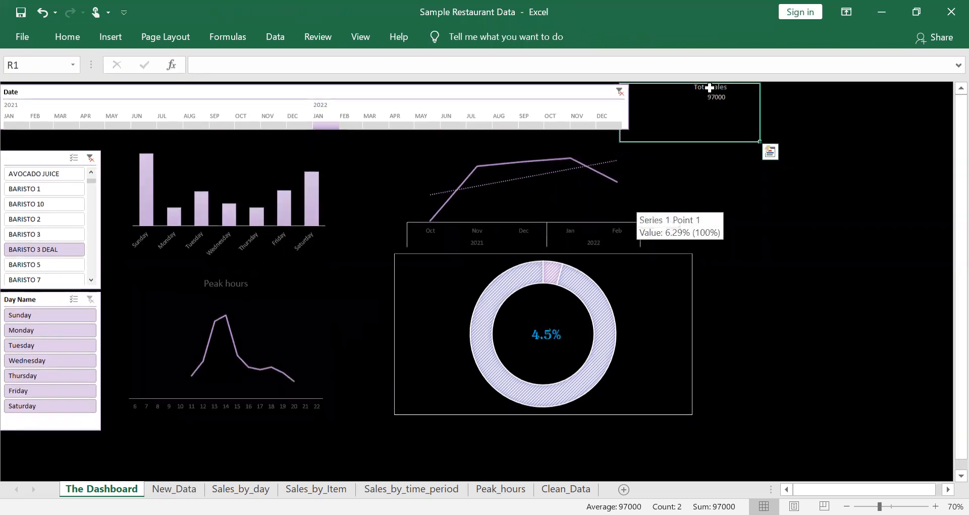
# Step: Move the total sales label and value from S1:S2 to S4:S5
pyautogui.click(709, 88)
pyautogui.moveTo(710, 97); pyautogui.dragTo(709, 88)
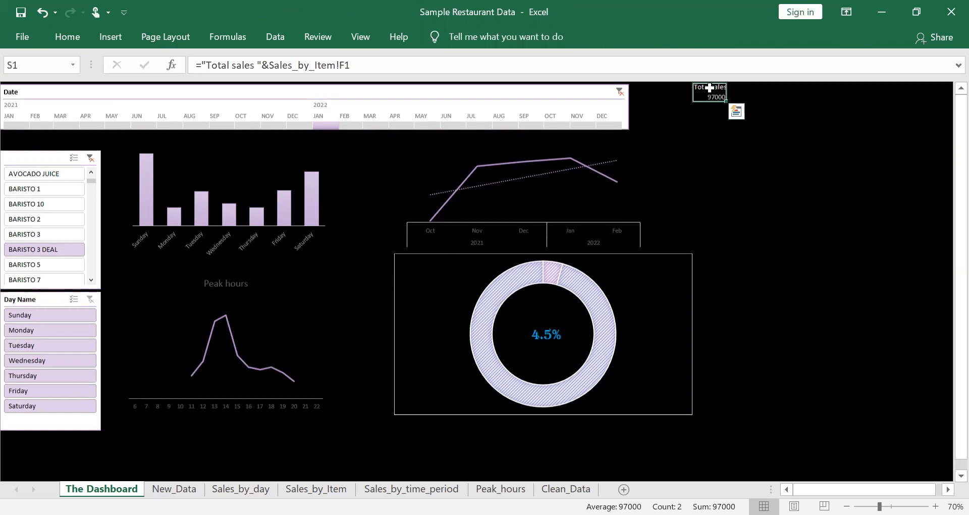
pyautogui.hotkey('ctrl', 'c')
pyautogui.press('Down')
pyautogui.press('Down')
pyautogui.hotkey('ctrl', 'v')
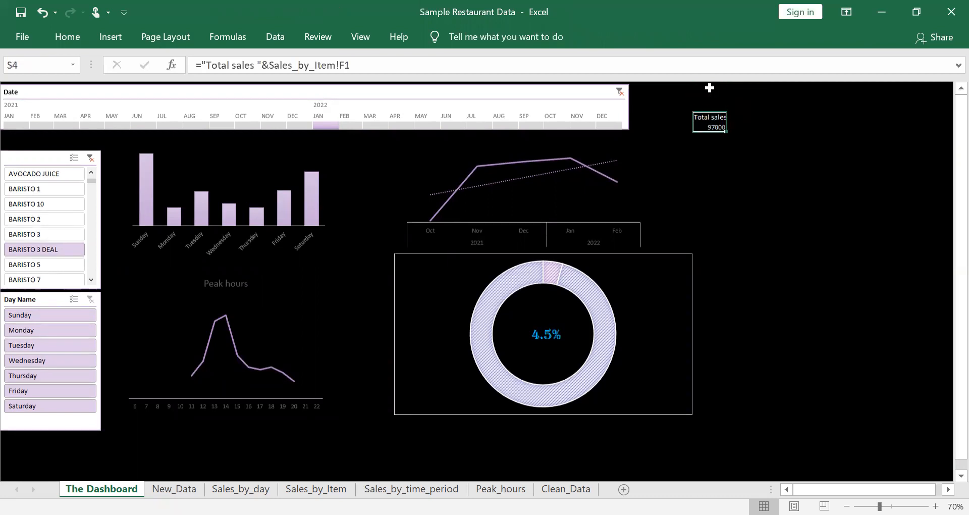
# Step: Format the total sales label and value in the Algerian font at size 20 and collapse the ribbon
pyautogui.click(72, 37)
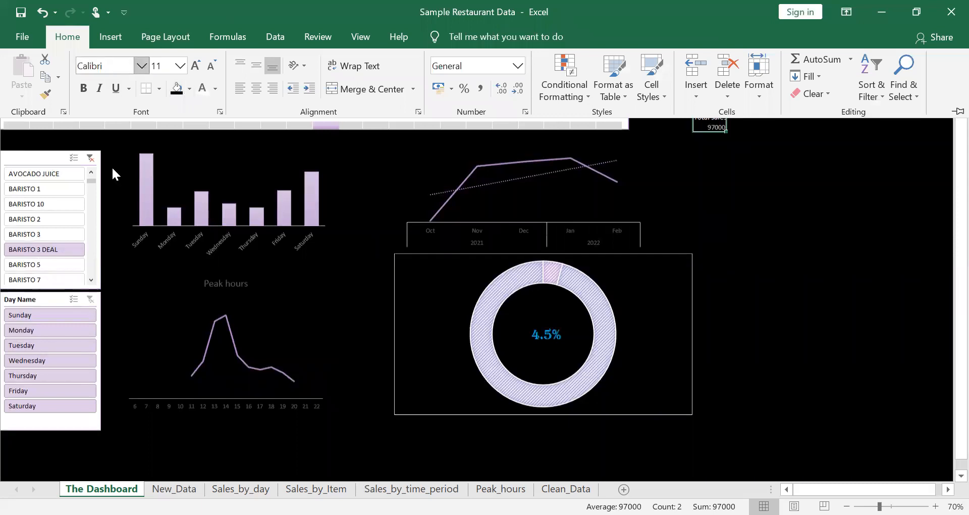
pyautogui.click(142, 66)
pyautogui.click(129, 106)
pyautogui.click(161, 64)
pyautogui.write('20')
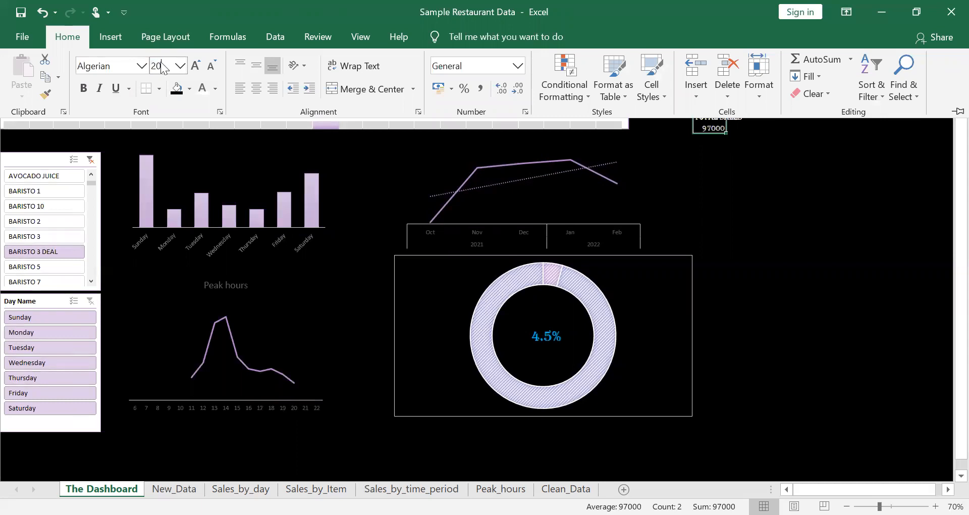
pyautogui.press('Return')
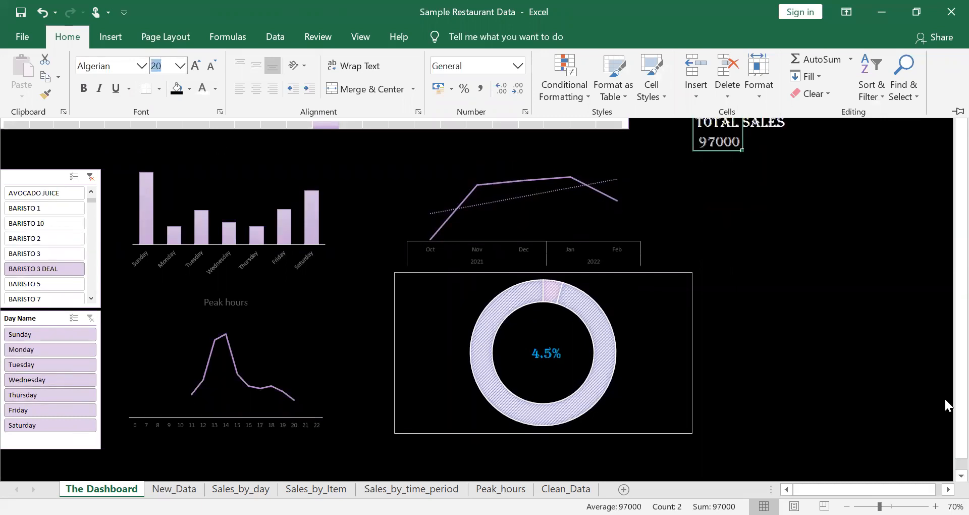
pyautogui.hotkey('ctrl', 'F1')
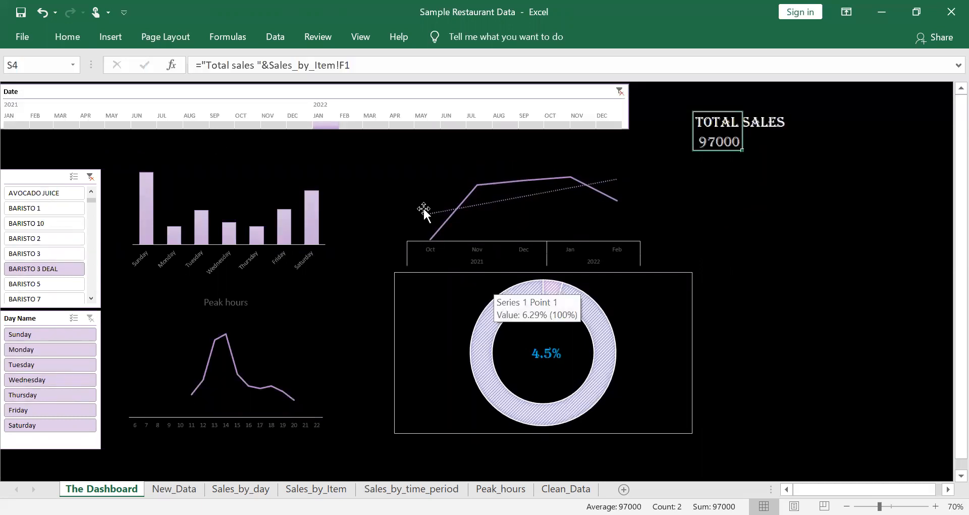
# Step: Clear the item slicer's filter so that all items are included
pyautogui.click(90, 176)
pyautogui.moveTo(743, 150)
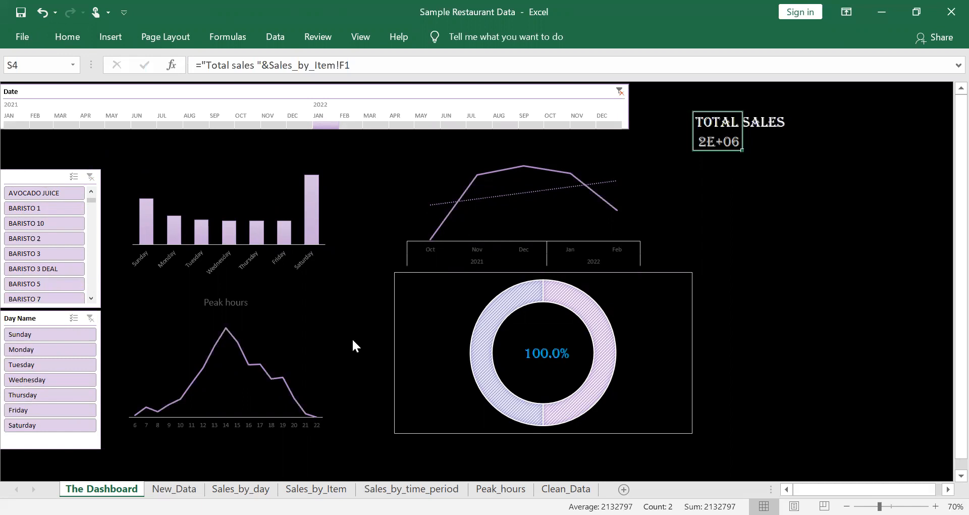
# Step: Turn on the row and column headings and auto-fit the width of column S to the total sales contents
pyautogui.click(352, 33)
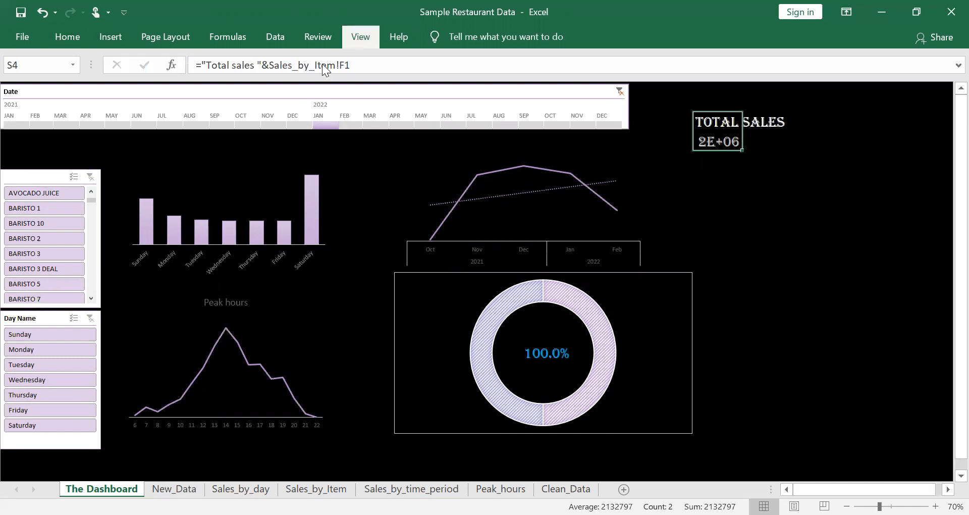
pyautogui.click(226, 88)
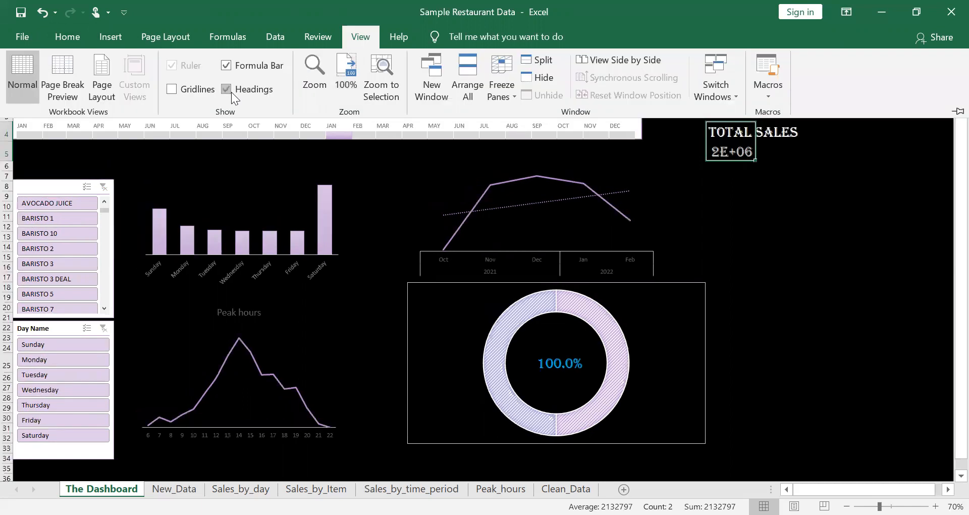
pyautogui.click(231, 92)
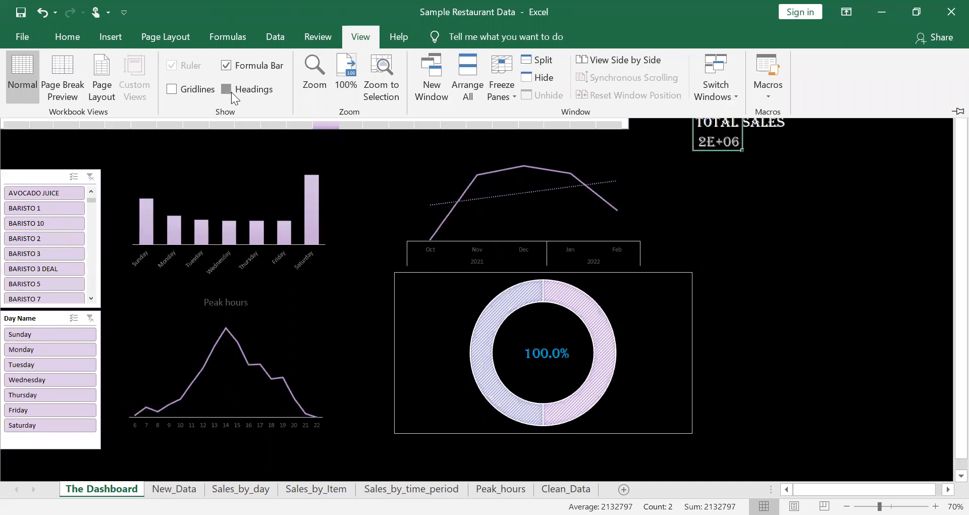
pyautogui.click(231, 92)
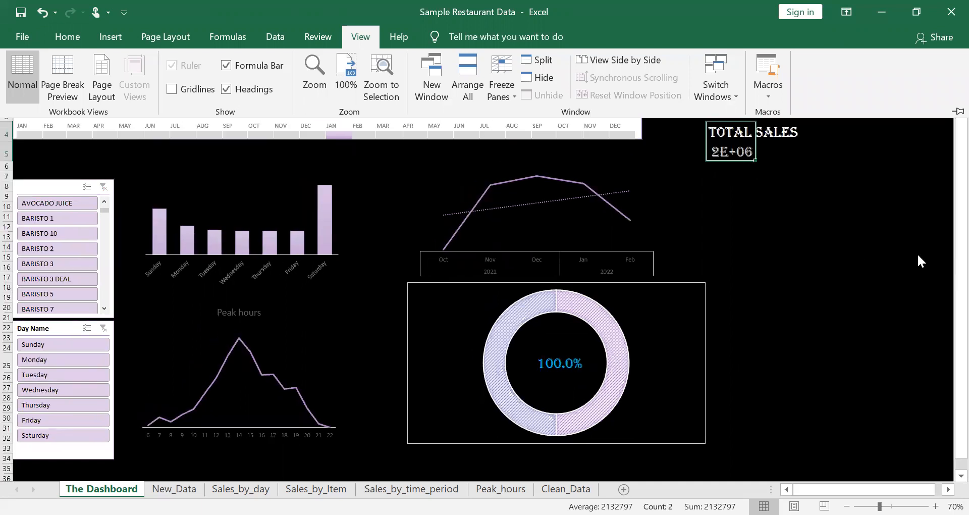
pyautogui.click(945, 434)
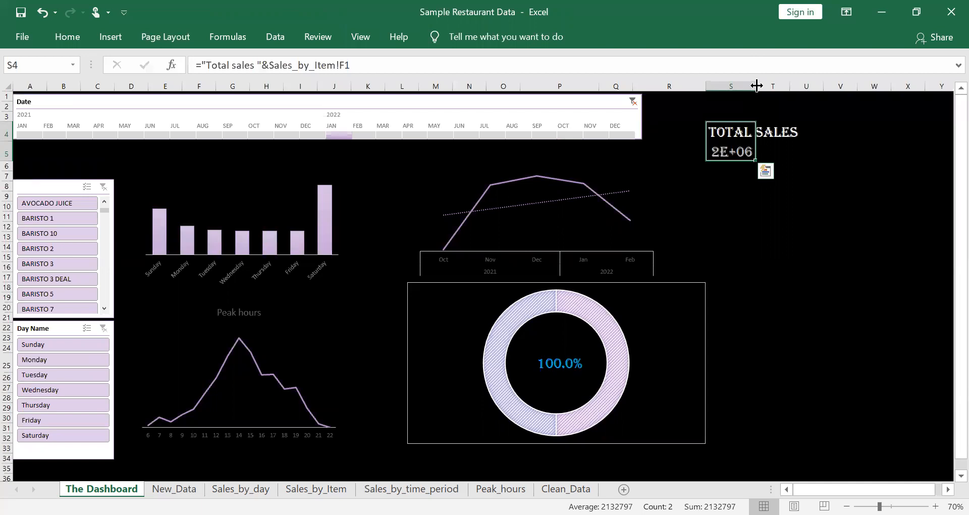
pyautogui.doubleClick(755, 88)
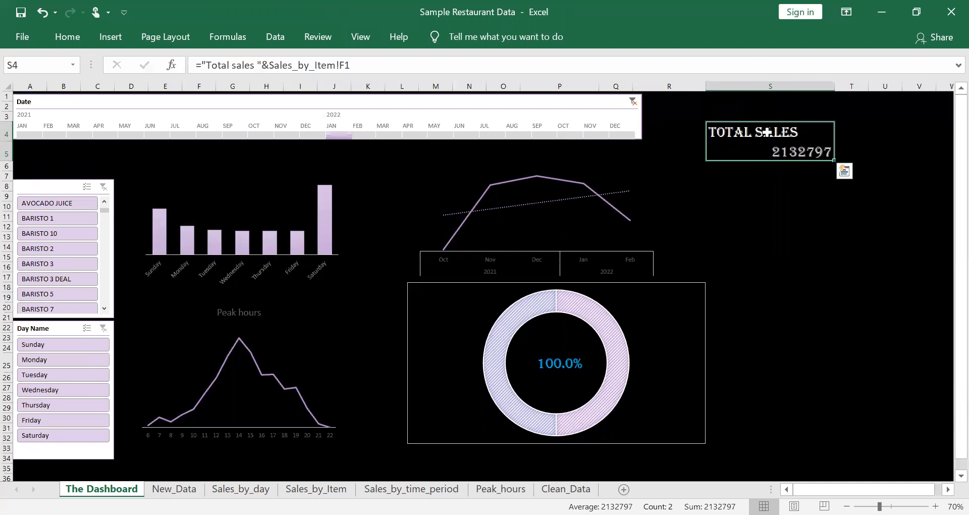
# Step: Centre the total sales label and value horizontally in S4:S5
pyautogui.moveTo(765, 146); pyautogui.dragTo(744, 132)
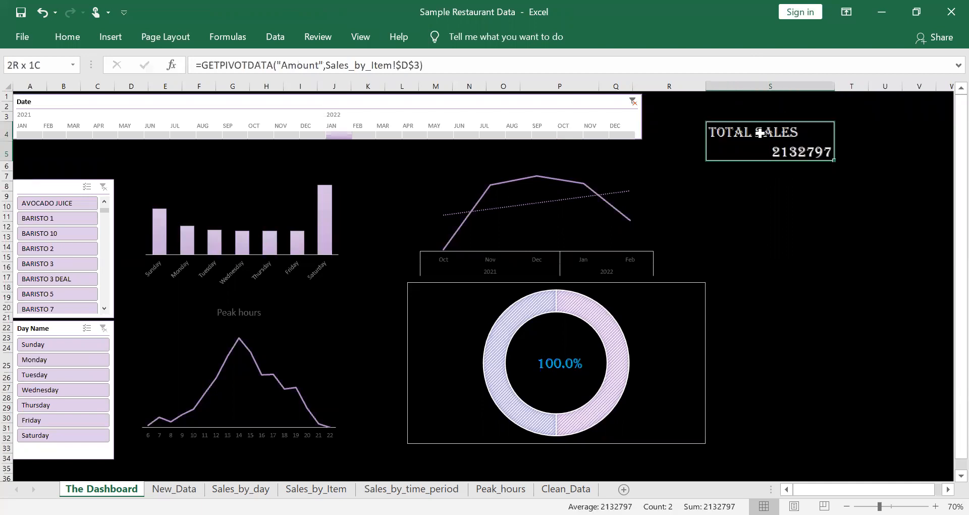
pyautogui.click(67, 37)
pyautogui.click(256, 89)
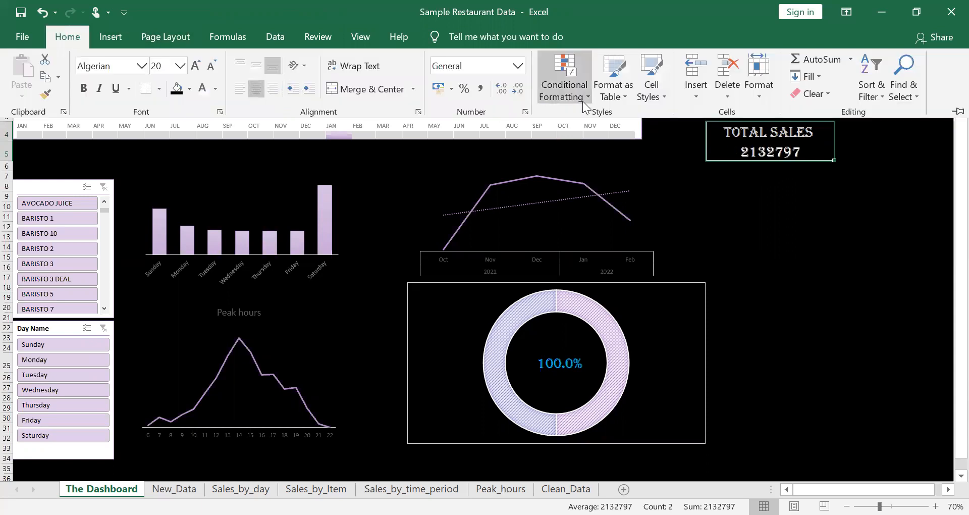
# Step: Format the total sales value in S5 as Currency (Ksh) with no decimal places
pyautogui.click(741, 152)
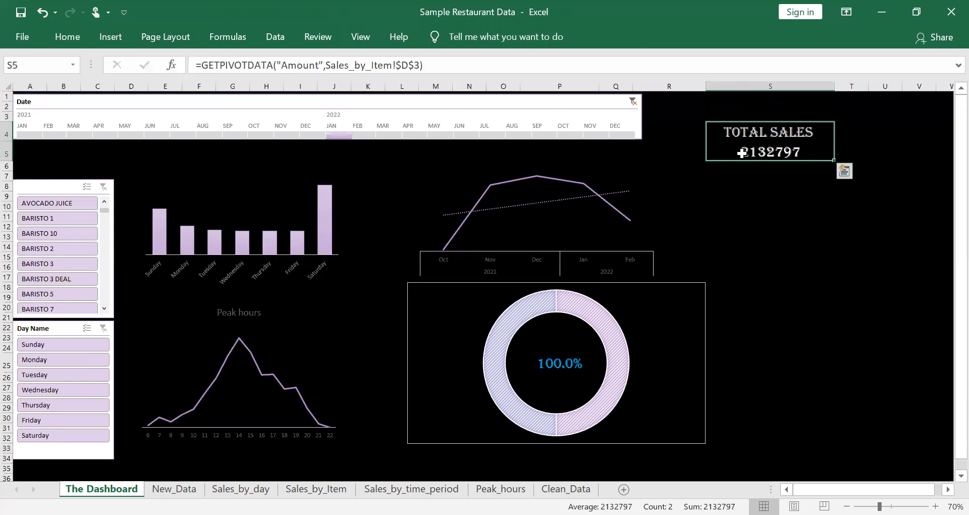
pyautogui.click(58, 39)
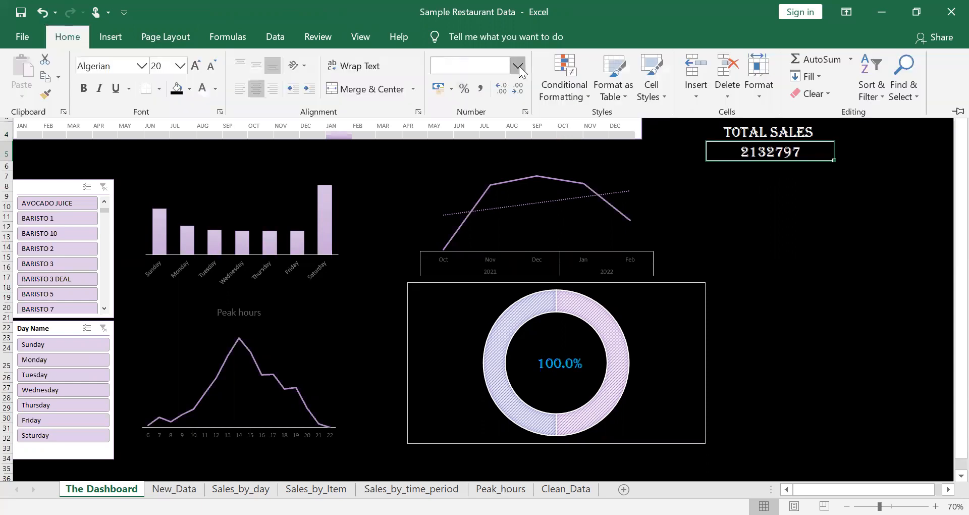
pyautogui.click(519, 65)
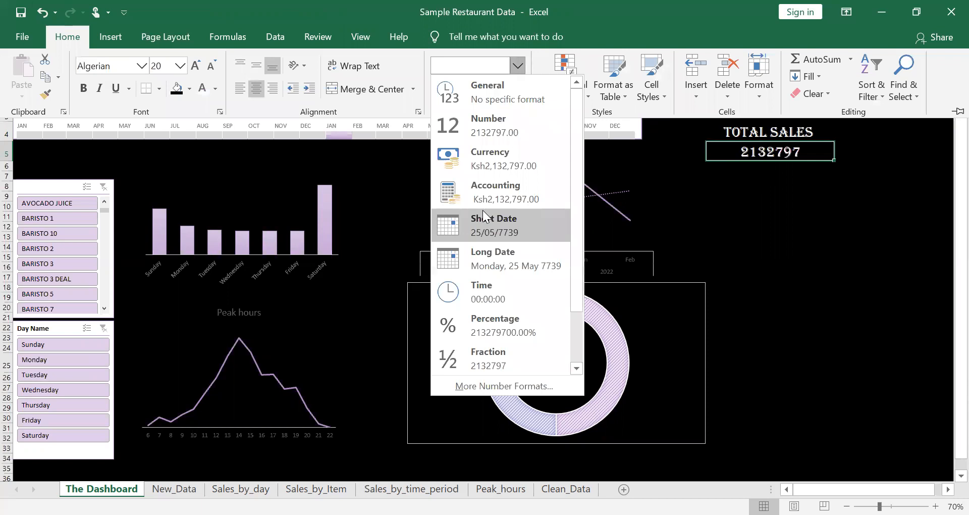
pyautogui.click(480, 165)
pyautogui.click(517, 89)
pyautogui.click(517, 88)
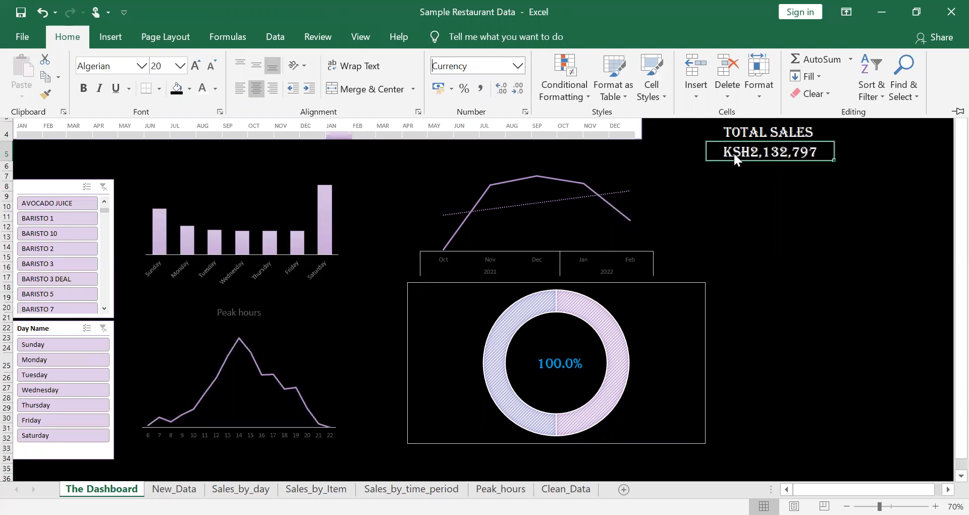
pyautogui.press('Down')
pyautogui.press('Escape')
pyautogui.click(110, 39)
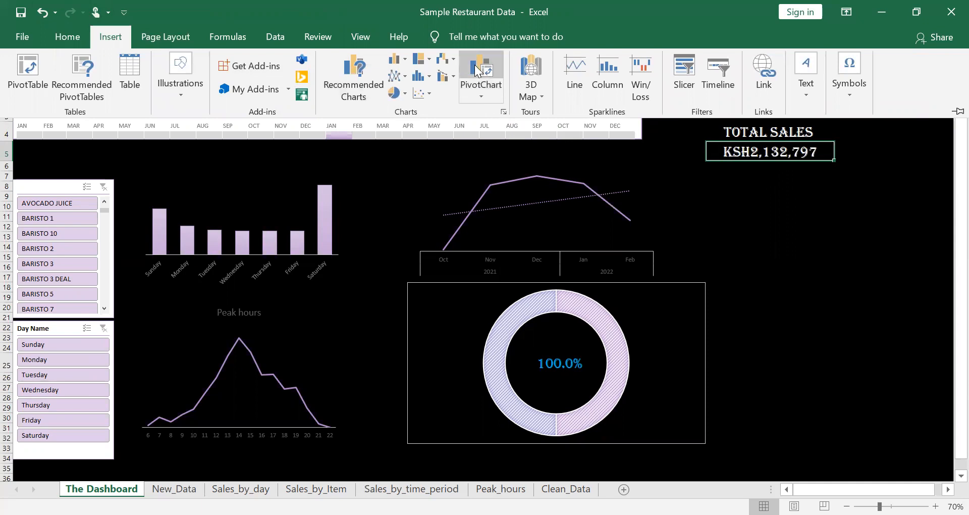
pyautogui.click(434, 334)
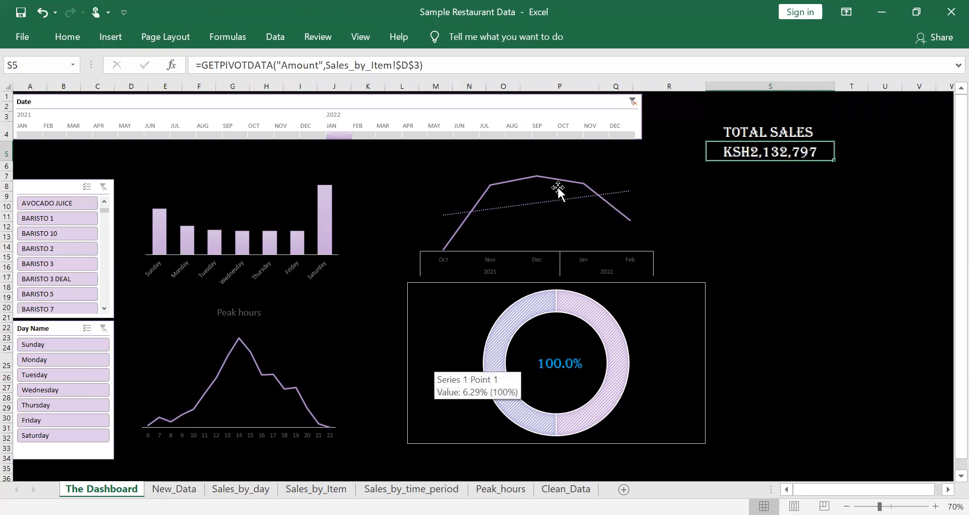
# Step: Make the weekday sales column chart slightly taller and wider so its day labels fit horizontally
pyautogui.click(327, 353)
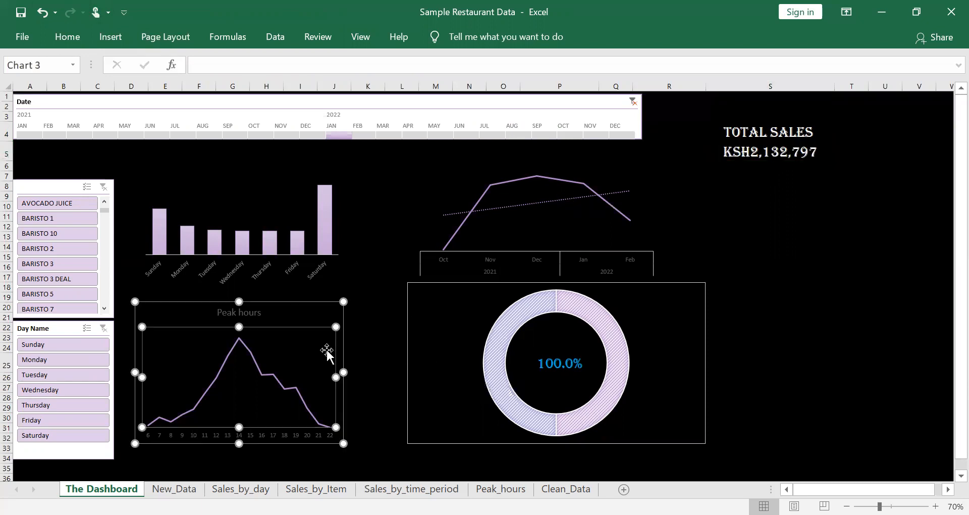
pyautogui.click(277, 186)
pyautogui.moveTo(243, 289); pyautogui.dragTo(244, 307)
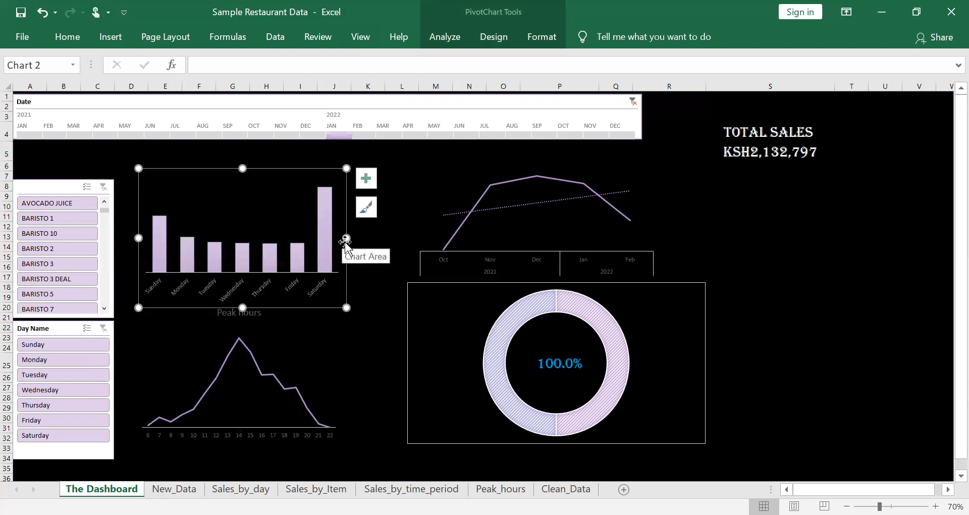
pyautogui.moveTo(346, 238); pyautogui.dragTo(369, 238)
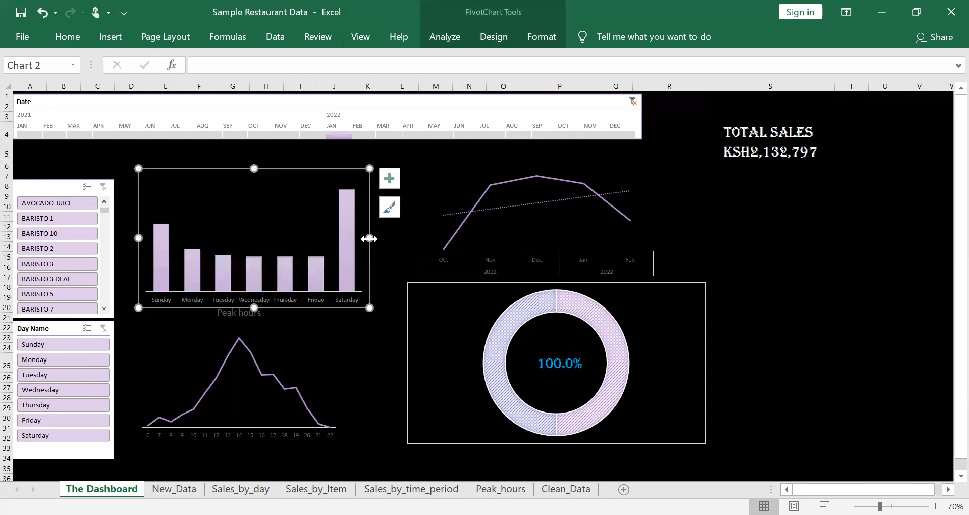
# Step: Enlarge the Peak hours chart slightly and move it down so it clears the weekday column chart
pyautogui.click(274, 345)
pyautogui.scroll(-2, 333, 378)
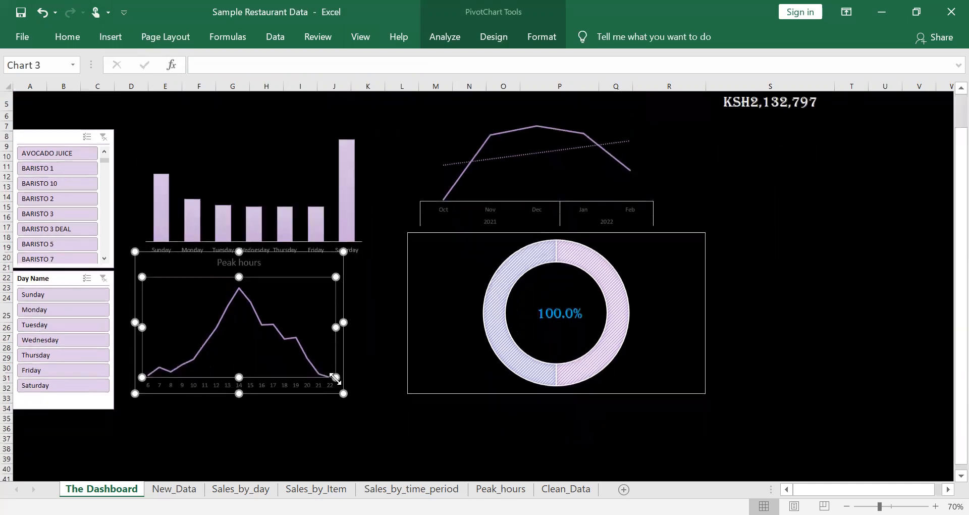
pyautogui.scroll(-1, 334, 377)
pyautogui.moveTo(343, 363); pyautogui.dragTo(353, 380)
pyautogui.click(318, 282)
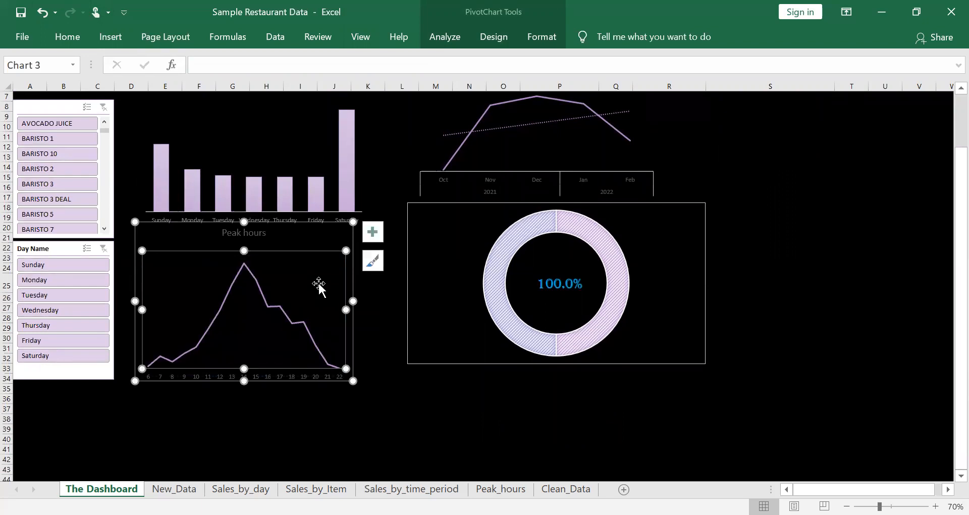
pyautogui.moveTo(309, 231); pyautogui.dragTo(309, 248)
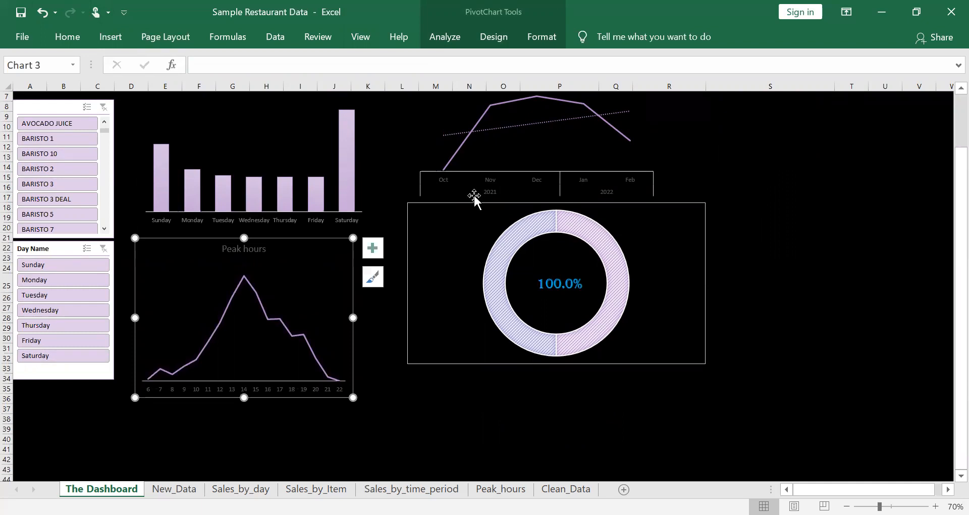
# Step: Move the doughnut chart down level with the Peak hours chart and move its percentage cell from P25 to P28, centred in the ring
pyautogui.moveTo(464, 216); pyautogui.dragTo(460, 250)
pyautogui.click(388, 287)
pyautogui.press('Right')
pyautogui.press('Right')
pyautogui.press('Right')
pyautogui.press('Right')
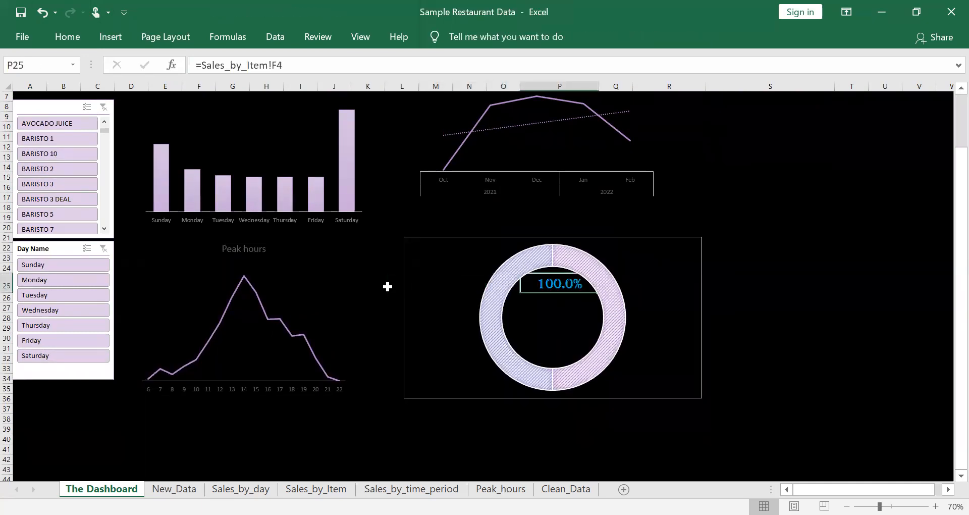
pyautogui.hotkey('ctrl', 'c')
pyautogui.press('Down')
pyautogui.press('Down')
pyautogui.press('Down')
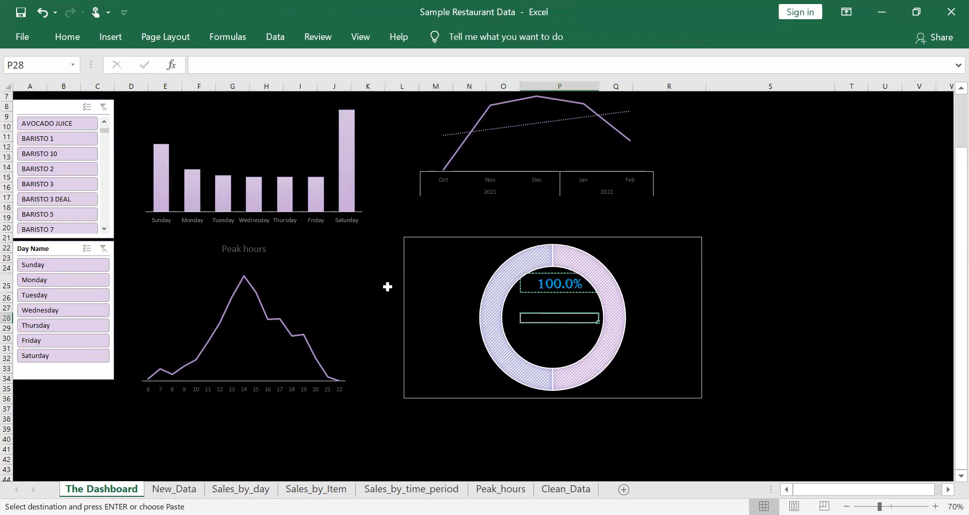
pyautogui.hotkey('ctrl', 'v')
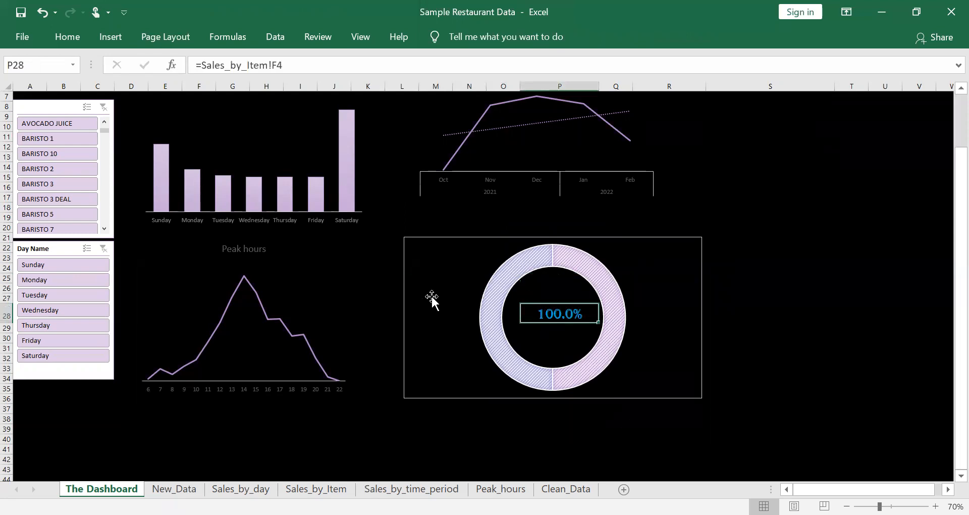
pyautogui.moveTo(434, 297); pyautogui.dragTo(440, 298)
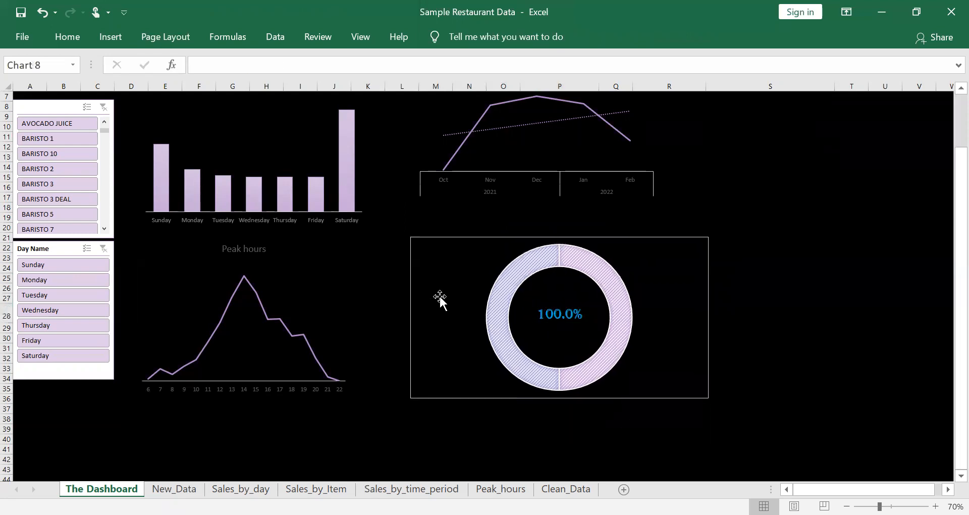
pyautogui.click(865, 277)
# Step: Clear the date timeline's filter and filter the item slicer to BARISTO 5
pyautogui.scroll(2, 865, 278)
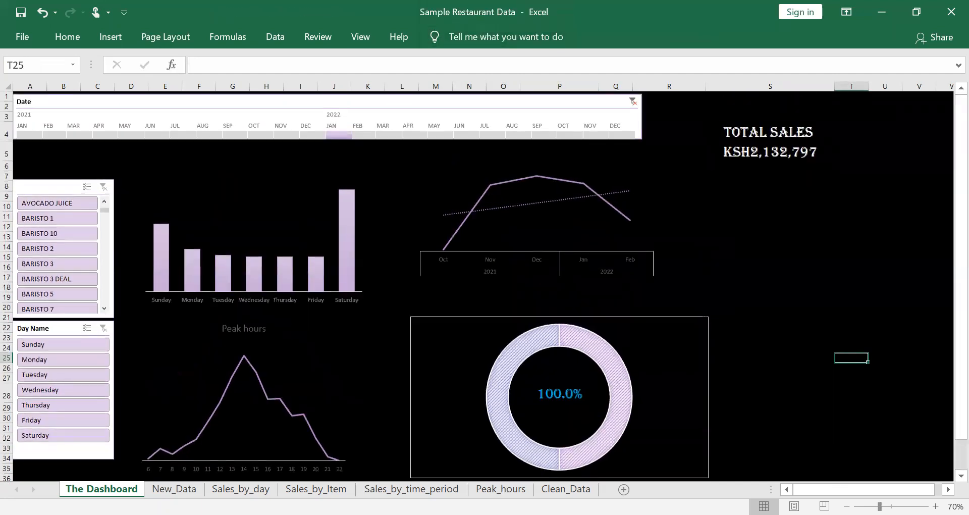
pyautogui.click(935, 506)
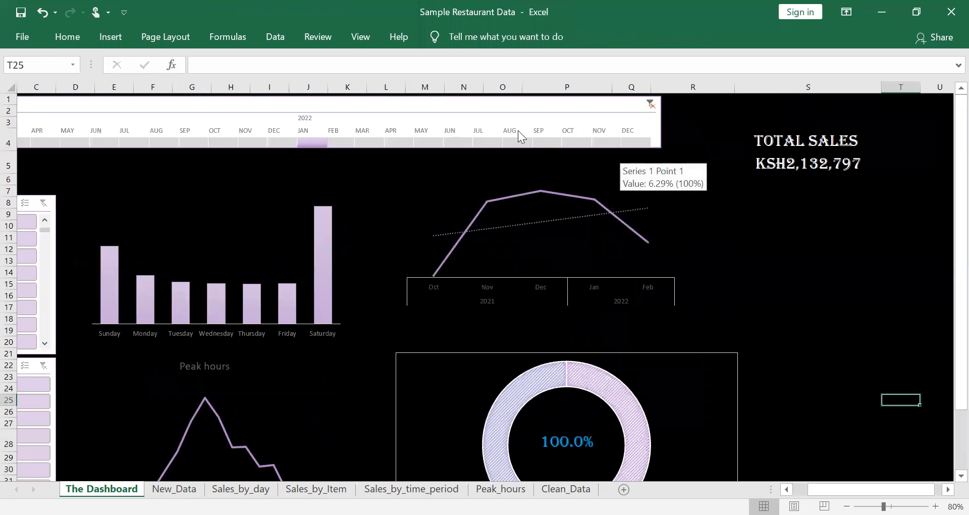
pyautogui.click(649, 103)
pyautogui.scroll(-1, 429, 271)
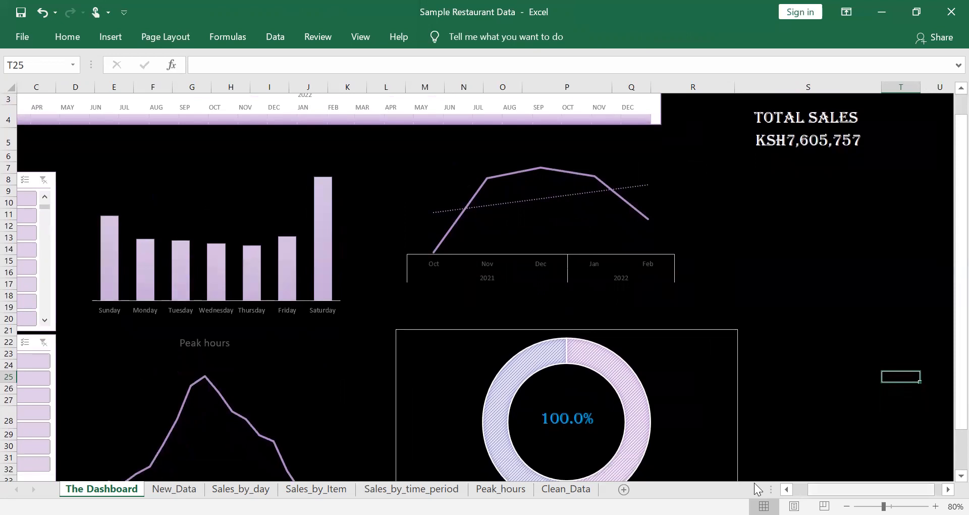
pyautogui.hscroll(-2, 754, 483)
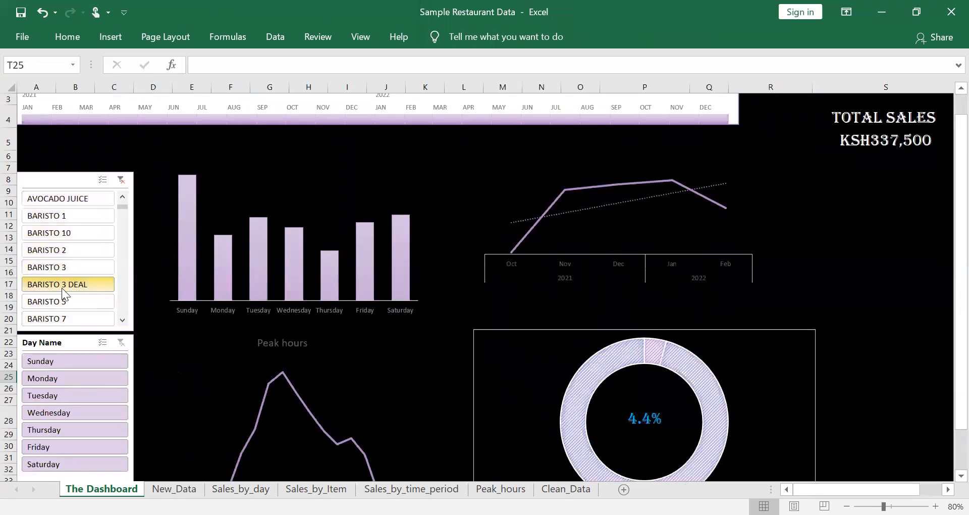
pyautogui.click(67, 300)
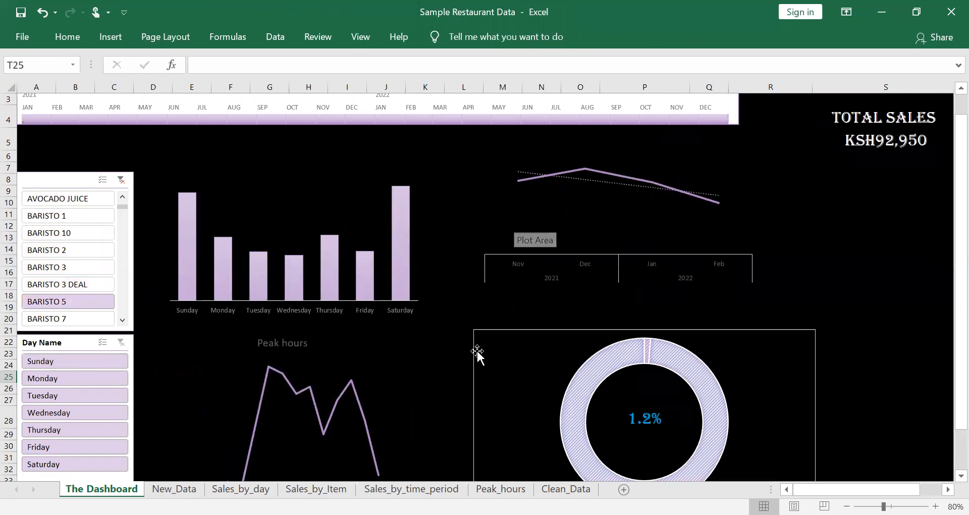
# Step: Look through the New_Data, Clean_Data and Sales_by_day sheets and return to The Dashboard sheet
pyautogui.click(174, 489)
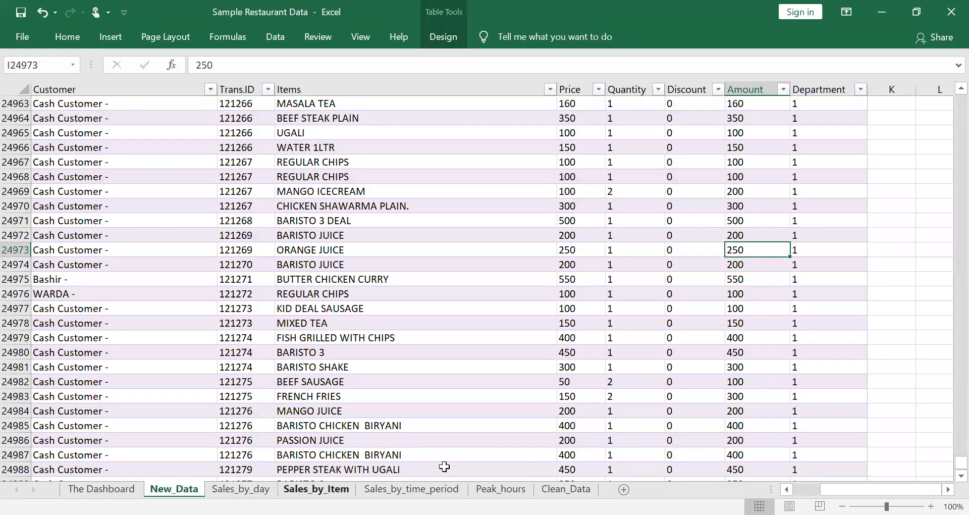
pyautogui.click(565, 488)
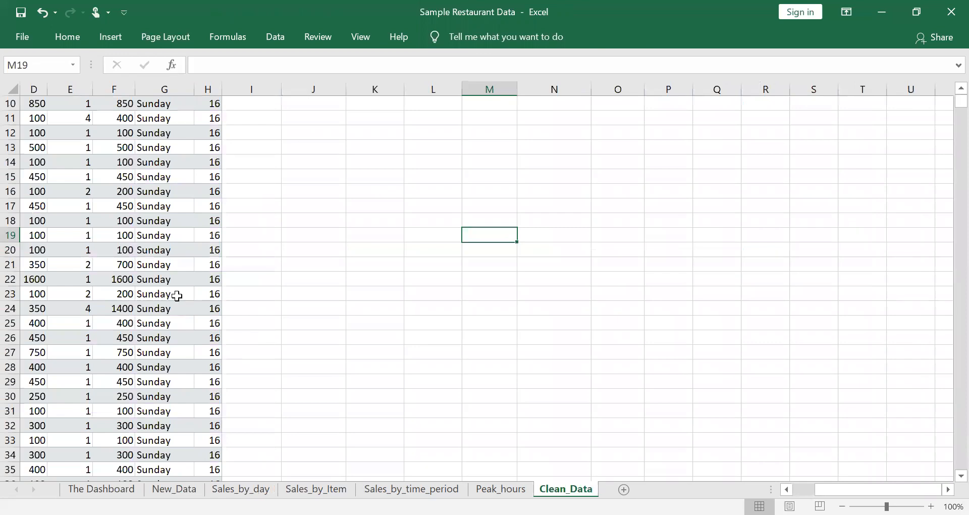
pyautogui.click(177, 296)
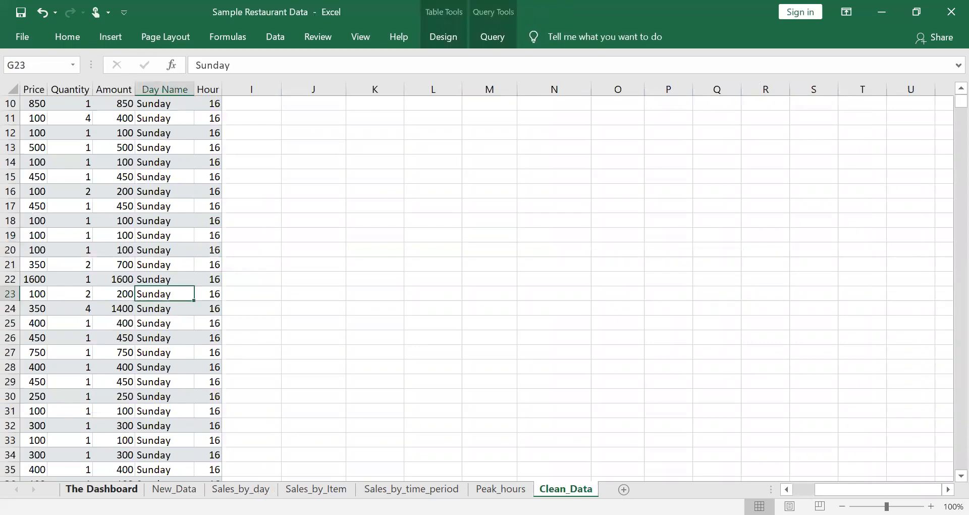
pyautogui.click(174, 489)
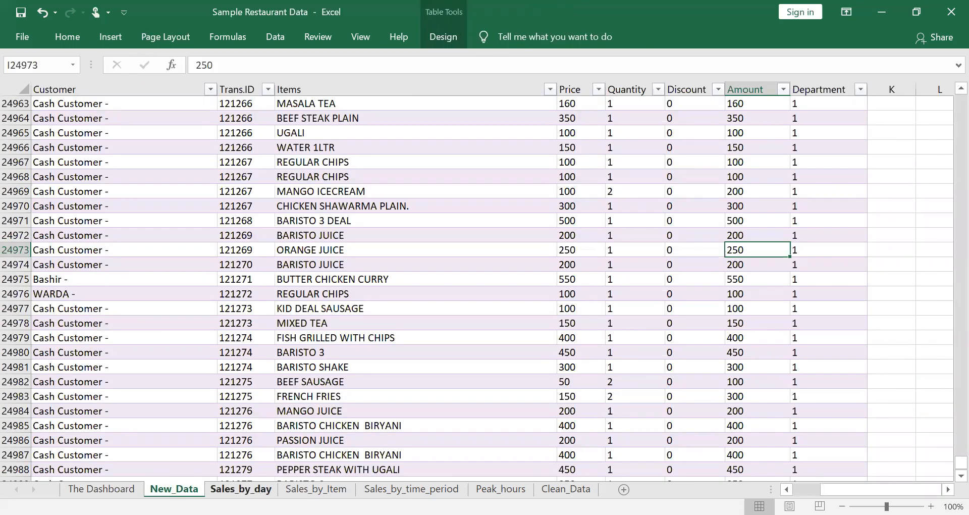
pyautogui.click(241, 489)
pyautogui.click(101, 488)
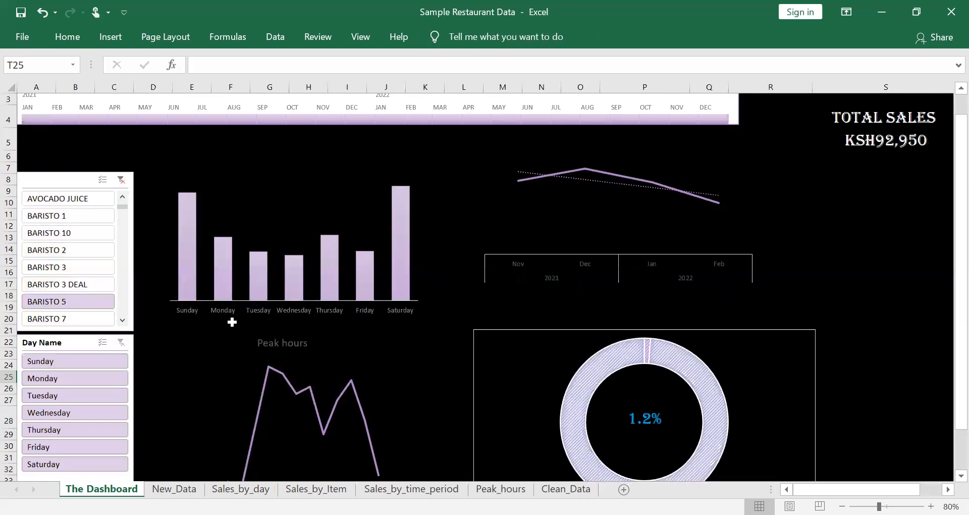
pyautogui.click(107, 37)
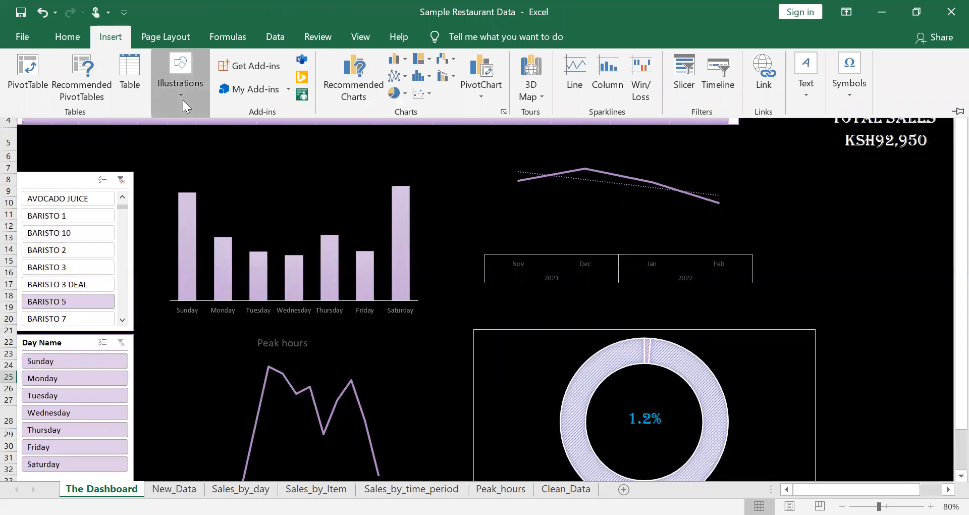
pyautogui.click(182, 100)
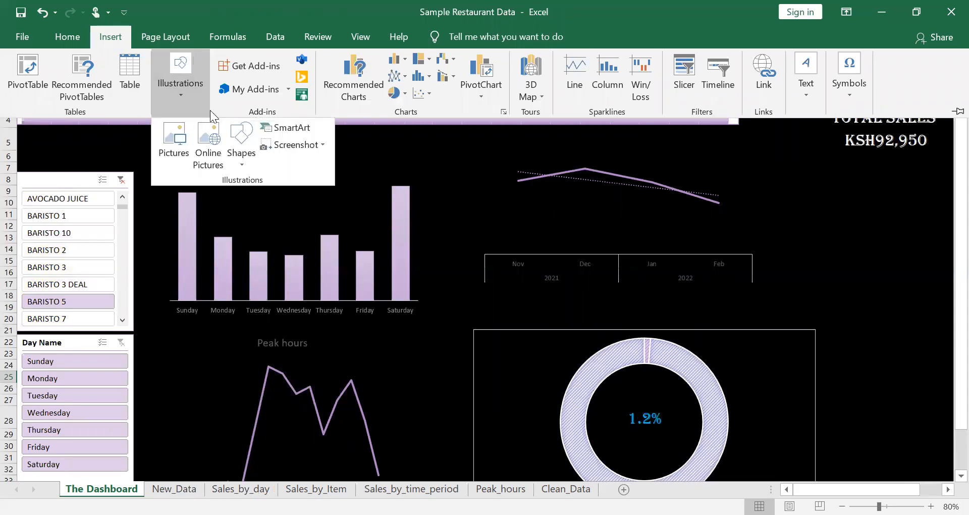
pyautogui.click(241, 157)
pyautogui.click(310, 198)
pyautogui.moveTo(153, 179)
pyautogui.mouseDown()
pyautogui.moveTo(449, 327)
pyautogui.moveTo(391, 284)
pyautogui.moveTo(158, 182)
pyautogui.mouseUp()
pyautogui.hotkey('ctrl', 'z')
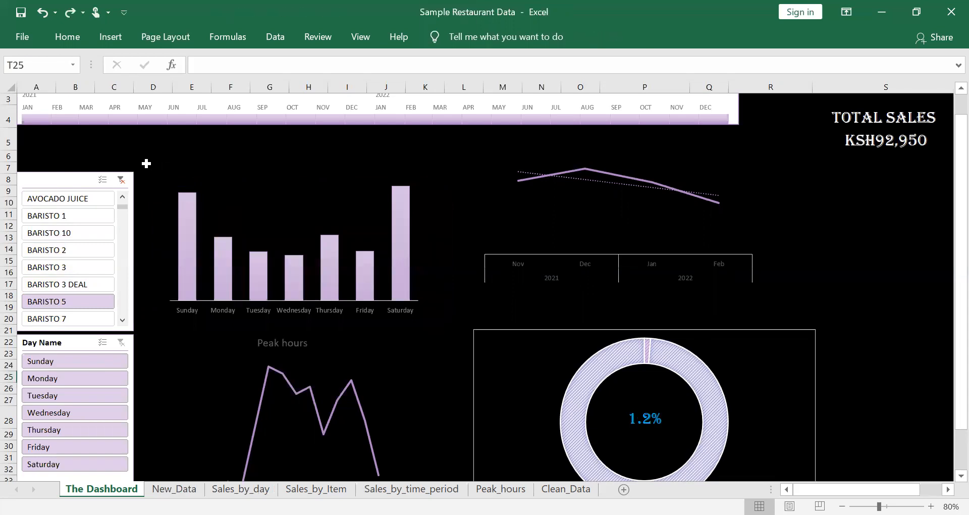
# Step: Draw a rounded rectangle that covers the whole weekday sales column chart
pyautogui.click(110, 37)
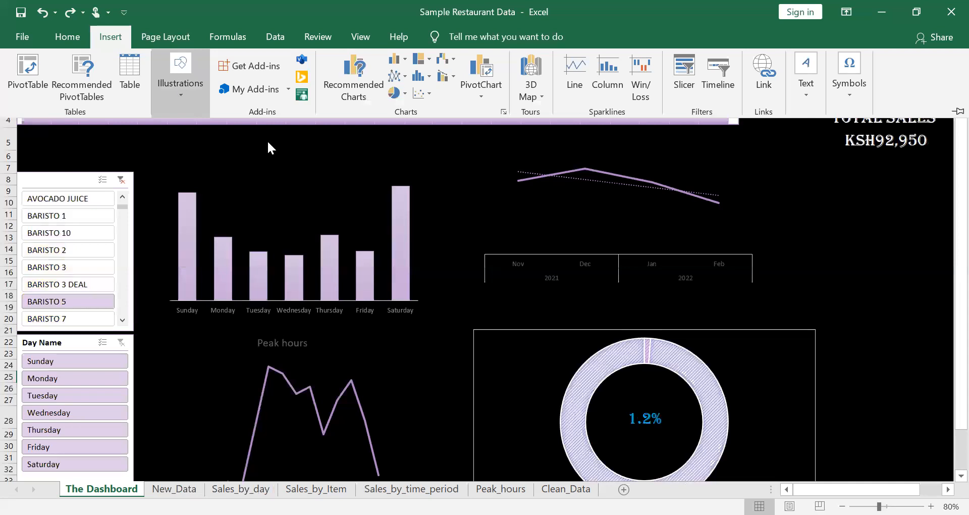
pyautogui.click(180, 81)
pyautogui.click(239, 142)
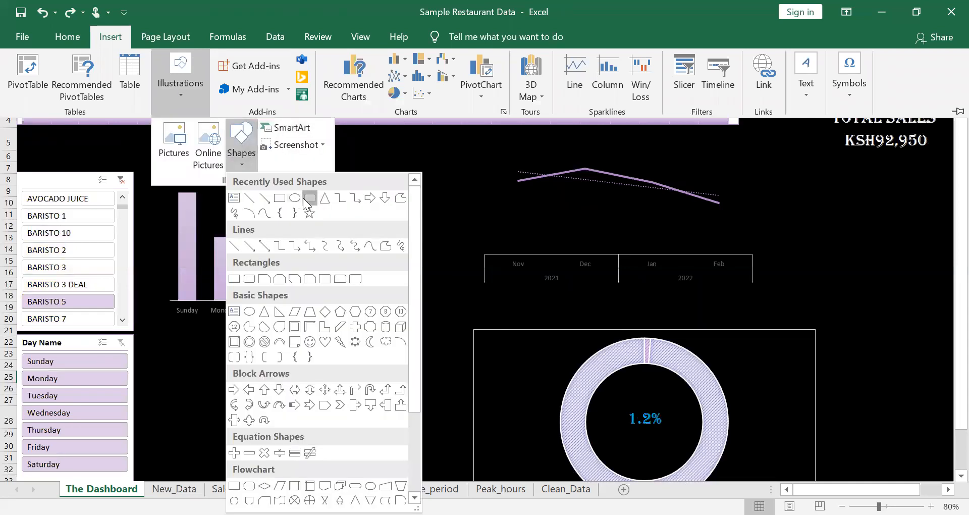
pyautogui.click(308, 198)
pyautogui.moveTo(150, 165)
pyautogui.mouseDown()
pyautogui.moveTo(441, 341)
pyautogui.moveTo(450, 331)
pyautogui.moveTo(439, 327)
pyautogui.mouseUp()
# Step: Set the rounded rectangle's fill transparency to 61% and place a copy of it over the monthly sales line chart
pyautogui.rightClick(342, 232)
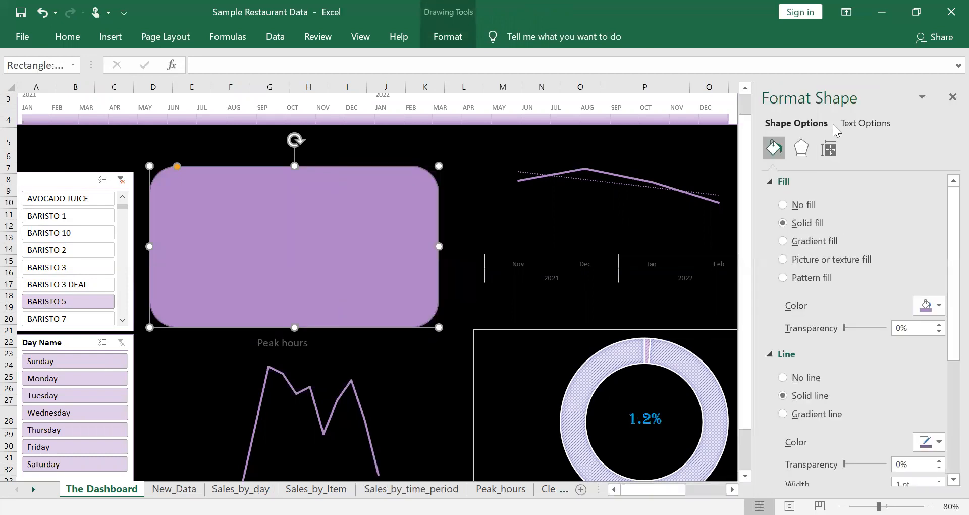
pyautogui.moveTo(845, 329); pyautogui.dragTo(870, 330)
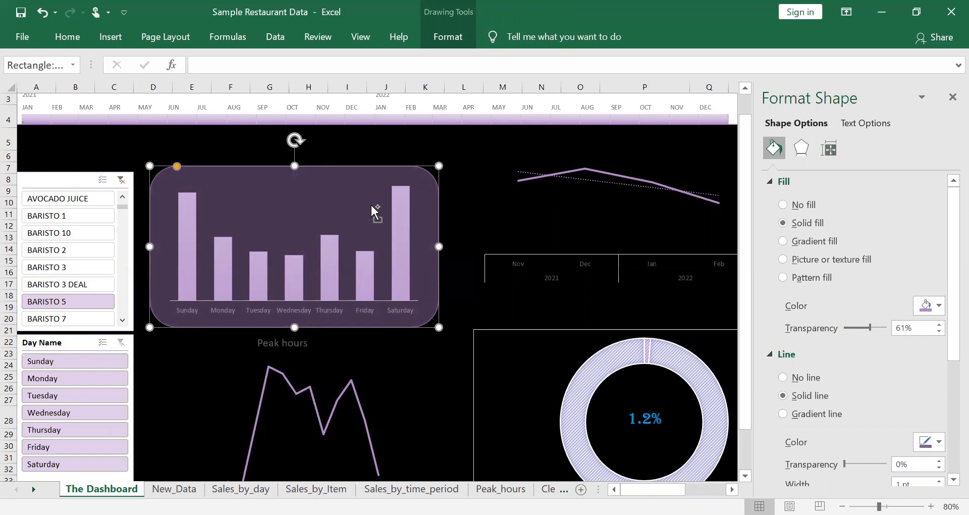
pyautogui.moveTo(371, 203); pyautogui.dragTo(644, 165)
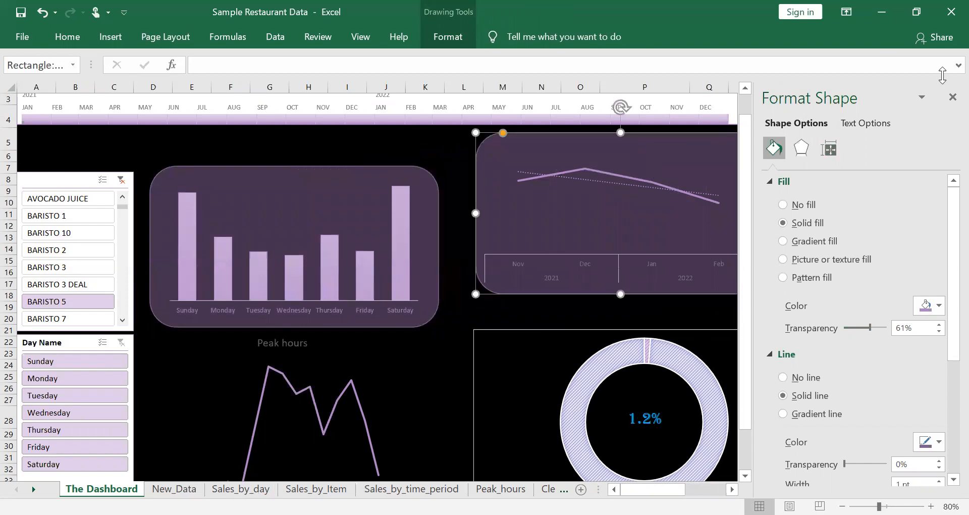
pyautogui.click(953, 96)
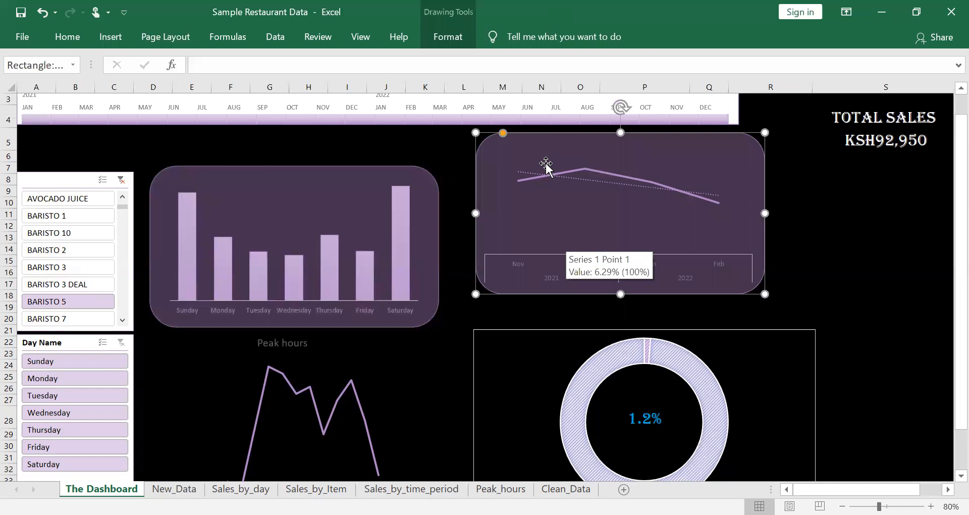
# Step: Move the rounded panel at the monthly sales chart down level with the column chart's panel and nudge the line chart down inside it
pyautogui.moveTo(546, 163)
pyautogui.mouseDown()
pyautogui.moveTo(543, 202)
pyautogui.moveTo(553, 194)
pyautogui.mouseUp()
pyautogui.click(575, 143)
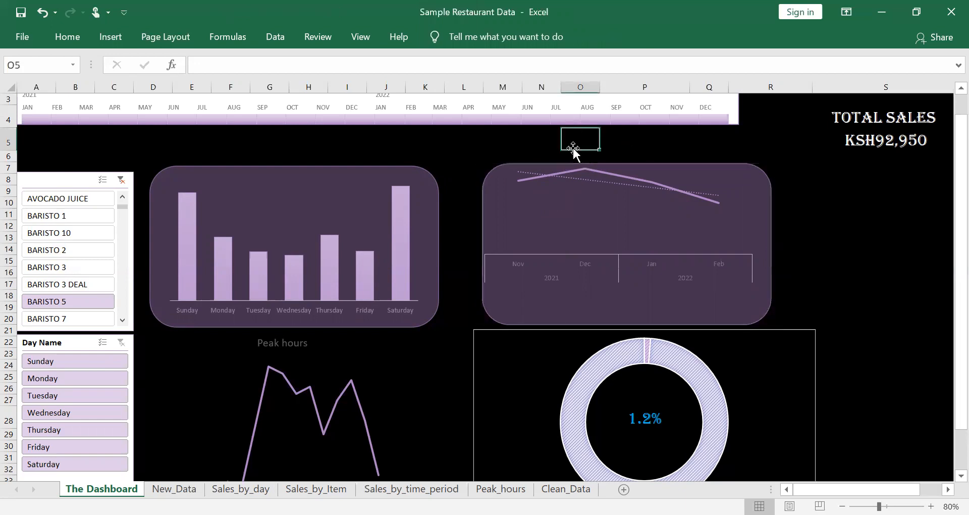
pyautogui.click(535, 155)
pyautogui.press('Down')
pyautogui.press('Down')
pyautogui.press('Down')
pyautogui.press('Down')
pyautogui.press('Down')
pyautogui.press('Down')
pyautogui.press('Down')
pyautogui.press('Down')
pyautogui.press('Down')
pyautogui.press('Down')
pyautogui.press('Down')
pyautogui.press('Down')
pyautogui.press('Down')
pyautogui.press('Down')
pyautogui.press('Down')
pyautogui.press('Down')
pyautogui.press('Down')
pyautogui.press('Down')
pyautogui.press('Down')
pyautogui.press('Down')
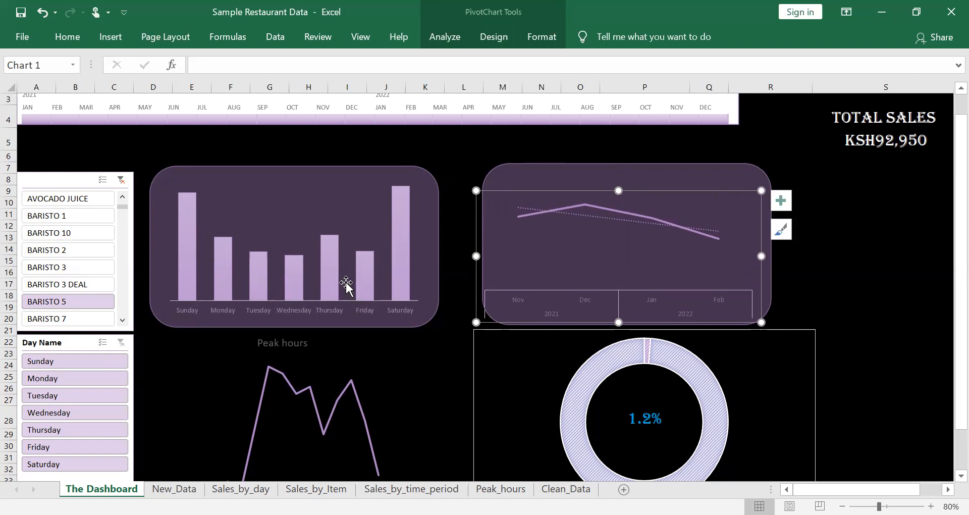
pyautogui.hotkey('ctrl', 'z')
pyautogui.click(562, 188)
pyautogui.moveTo(562, 188)
pyautogui.mouseDown()
pyautogui.moveTo(350, 346)
pyautogui.moveTo(396, 321)
pyautogui.mouseUp()
pyautogui.hotkey('ctrl', 'z')
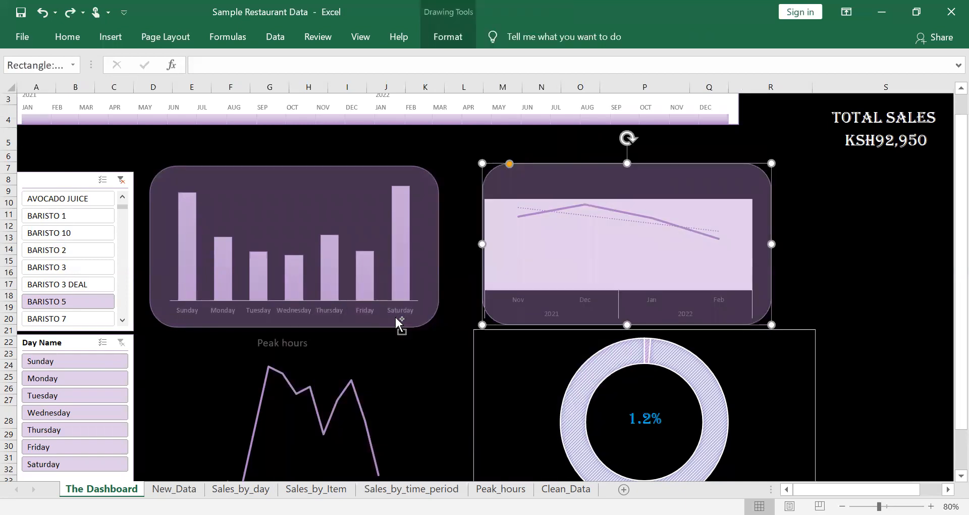
pyautogui.hotkey('ctrl', 'z')
# Step: Place a copy of the rounded panel over the Peak hours chart and extend its upper edge to cover the chart title
pyautogui.click(528, 176)
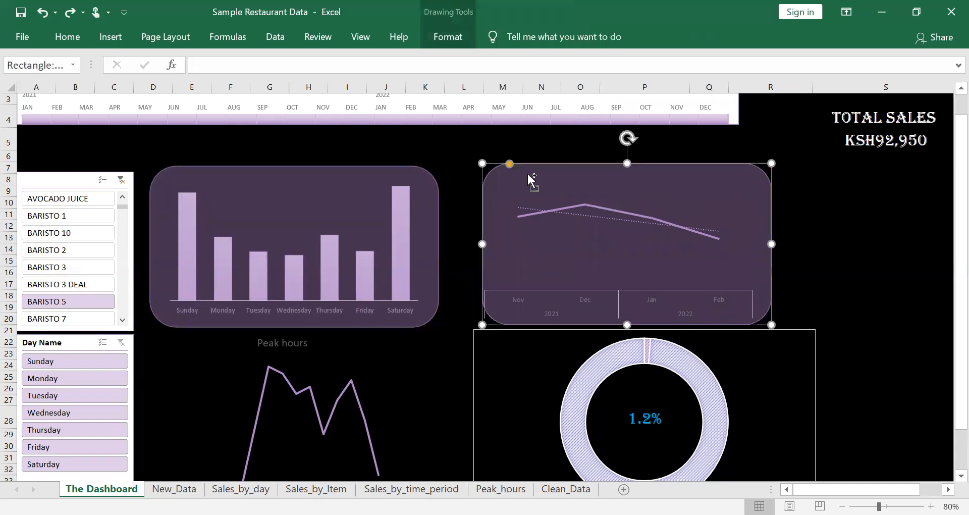
pyautogui.moveTo(521, 167); pyautogui.dragTo(195, 370)
pyautogui.scroll(-3, 225, 374)
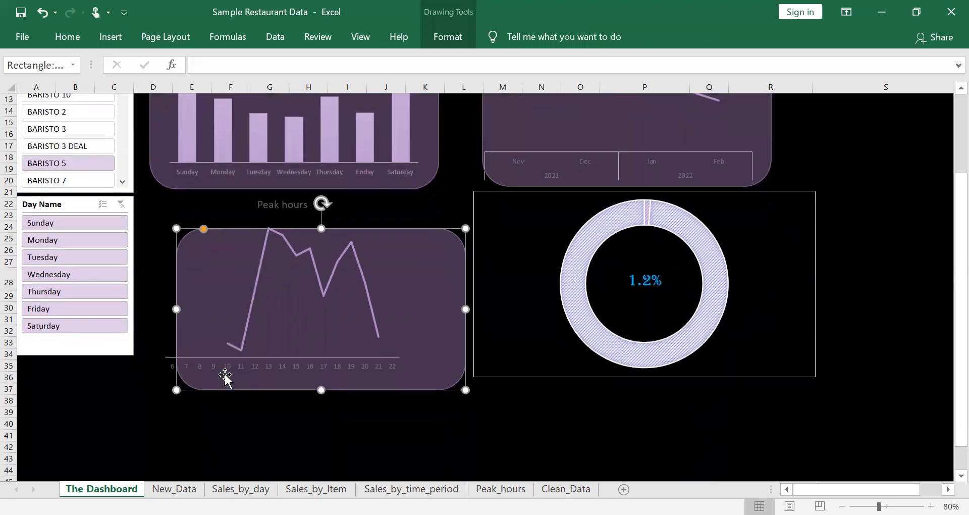
pyautogui.moveTo(197, 252); pyautogui.dragTo(170, 241)
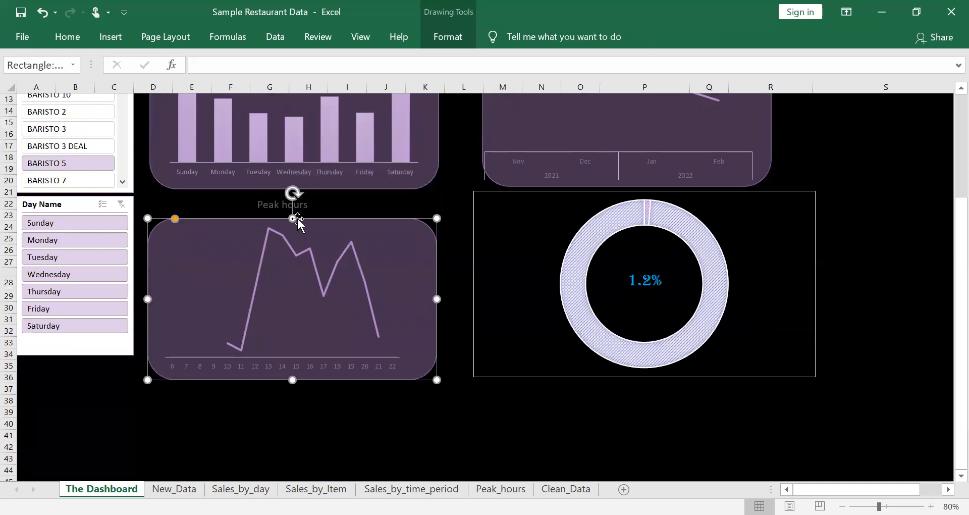
pyautogui.moveTo(293, 218); pyautogui.dragTo(293, 194)
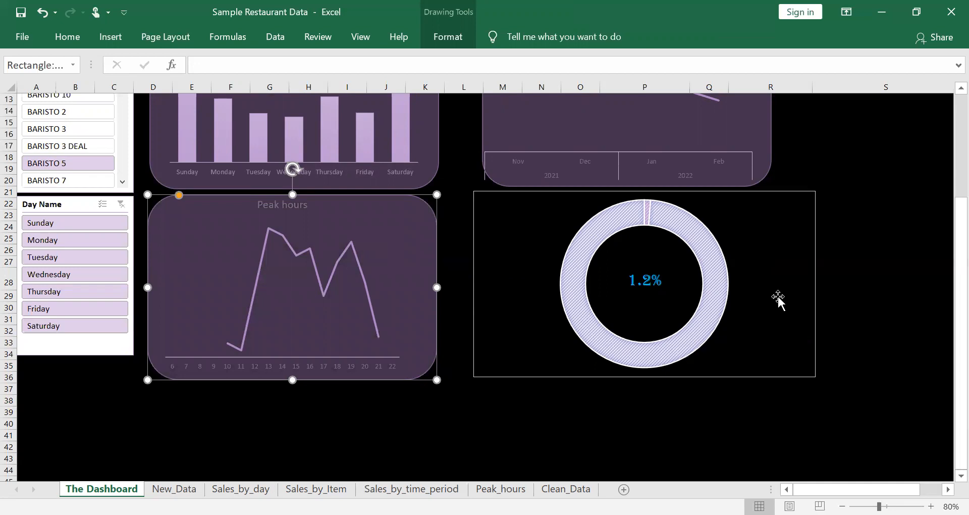
# Step: Shift the monthly sales chart's rounded panel slightly so that the line chart sits centred within it
pyautogui.click(941, 260)
pyautogui.scroll(3, 896, 248)
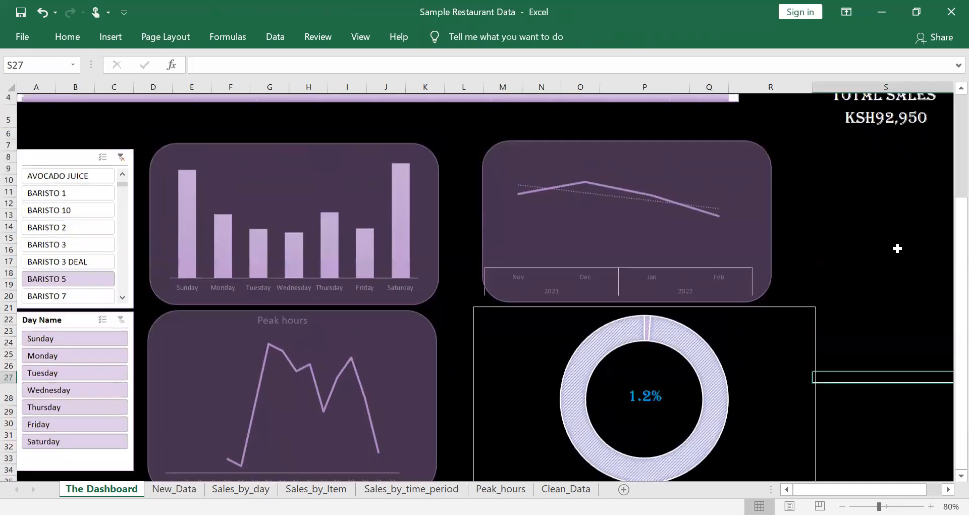
pyautogui.moveTo(616, 151)
pyautogui.mouseDown()
pyautogui.moveTo(592, 152)
pyautogui.moveTo(611, 155)
pyautogui.mouseUp()
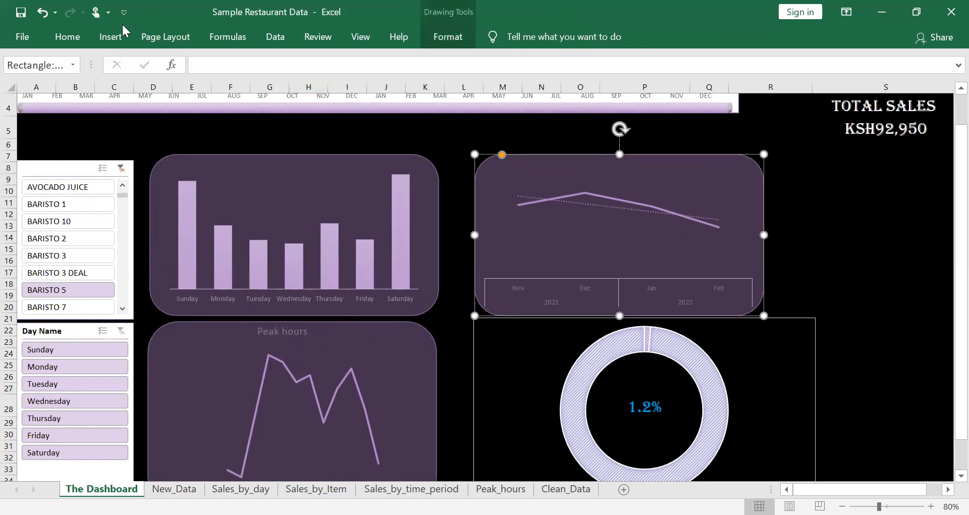
# Step: Draw a rectangle with rounded diagonal corners that covers the TOTAL SALES heading and its amount
pyautogui.click(110, 37)
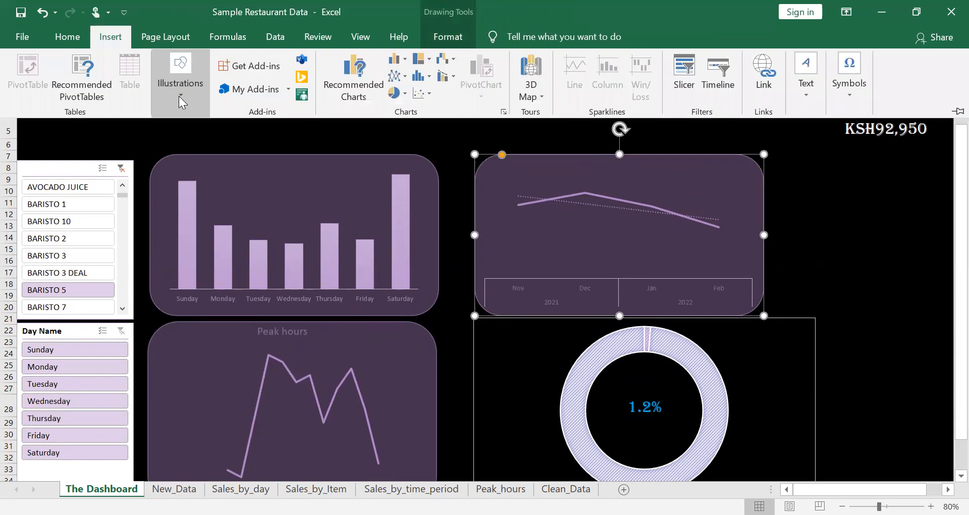
pyautogui.click(181, 81)
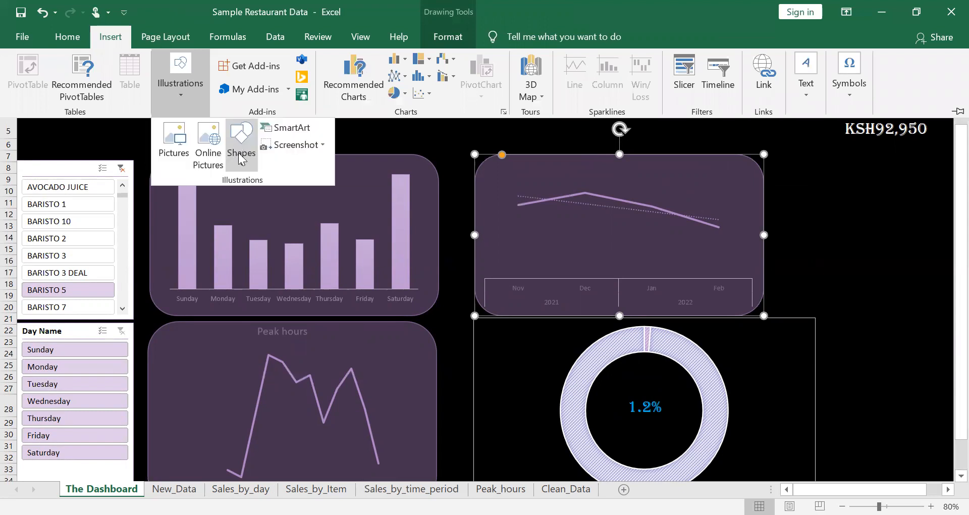
pyautogui.click(241, 152)
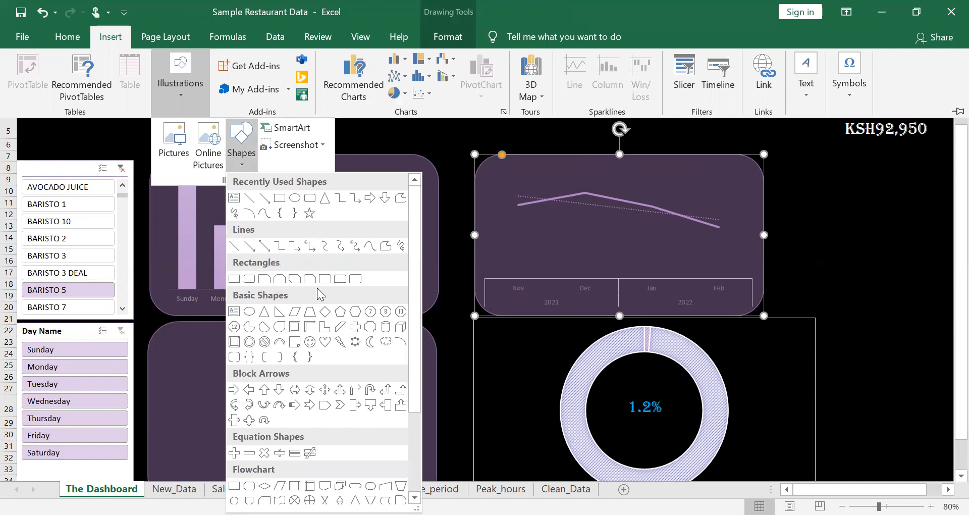
pyautogui.click(355, 278)
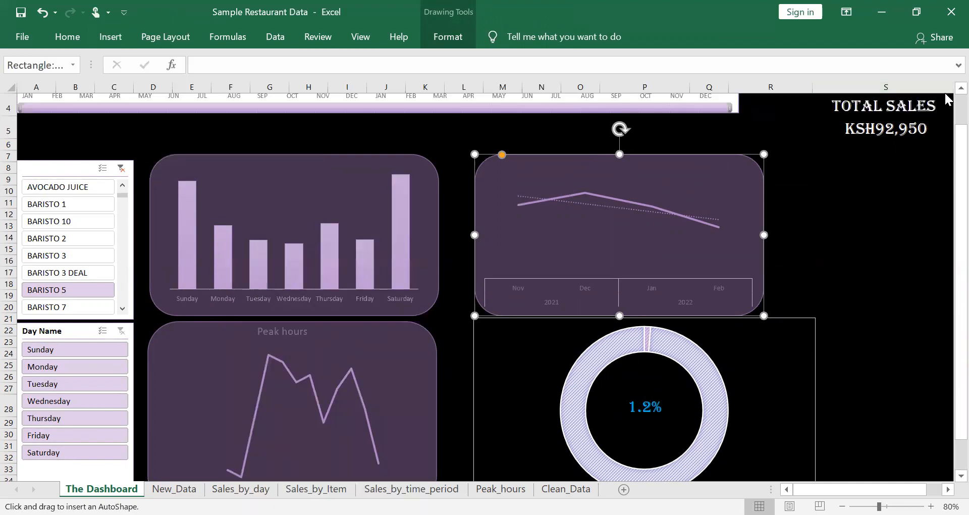
pyautogui.scroll(1, 949, 96)
pyautogui.moveTo(824, 111); pyautogui.dragTo(615, 146)
pyautogui.hotkey('ctrl', 'z')
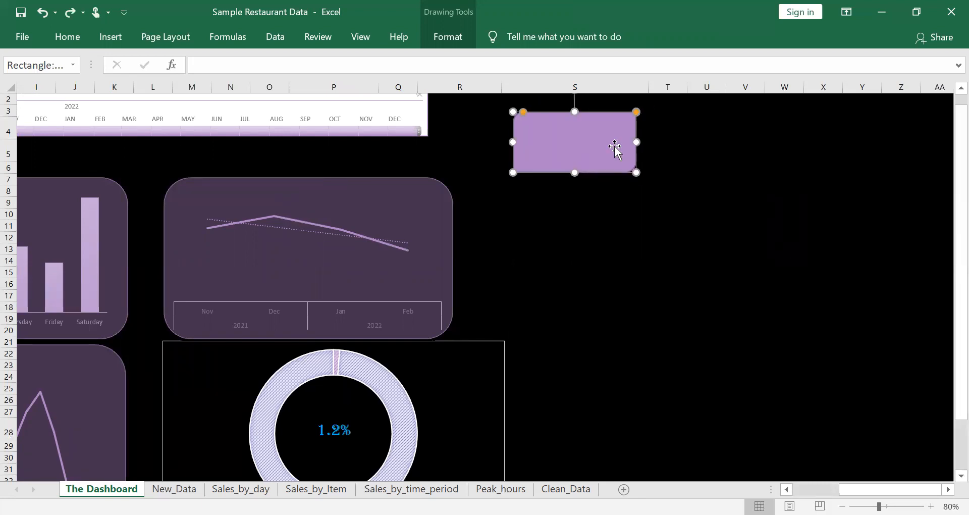
# Step: Set the total sales rectangle's fill transparency to 47%, close the shape formatting options and return to column A
pyautogui.rightClick(630, 456)
pyautogui.click(631, 456)
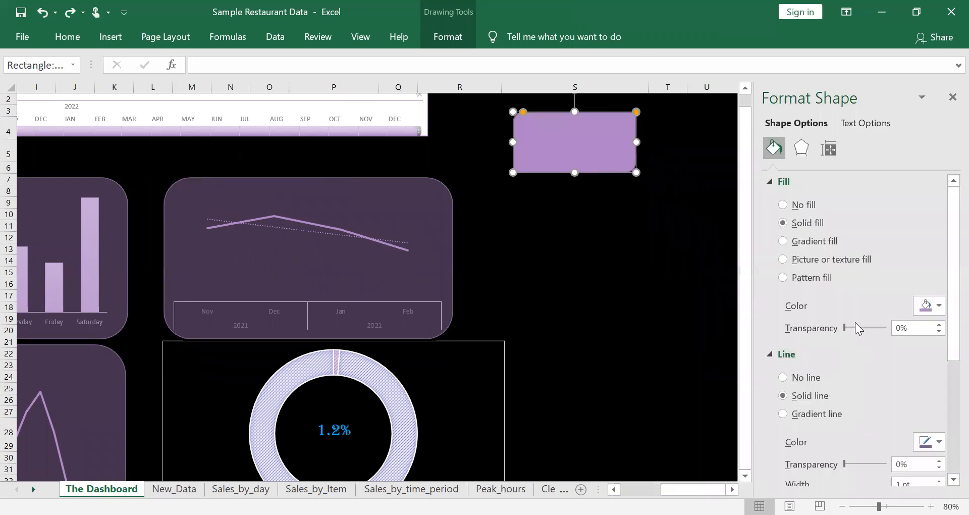
pyautogui.click(856, 330)
pyautogui.moveTo(846, 329); pyautogui.dragTo(865, 330)
pyautogui.click(612, 257)
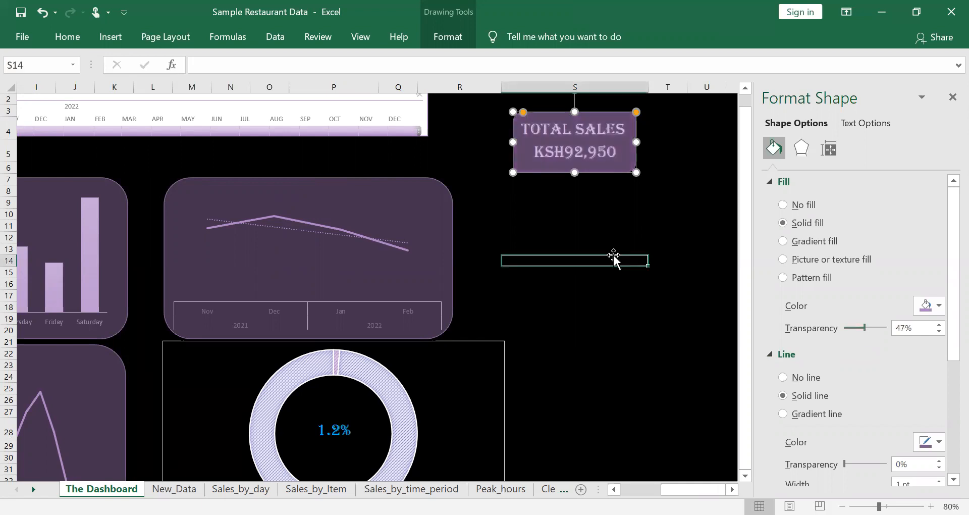
pyautogui.press('Left')
pyautogui.press('Left')
pyautogui.press('Left')
pyautogui.press('Left')
pyautogui.press('Left')
pyautogui.press('Left')
pyautogui.press('Left')
pyautogui.press('Left')
pyautogui.press('Left')
pyautogui.press('Left')
pyautogui.press('Left')
pyautogui.press('Left')
pyautogui.press('Left')
pyautogui.press('Left')
pyautogui.press('Left')
pyautogui.press('Left')
pyautogui.press('Left')
pyautogui.press('Left')
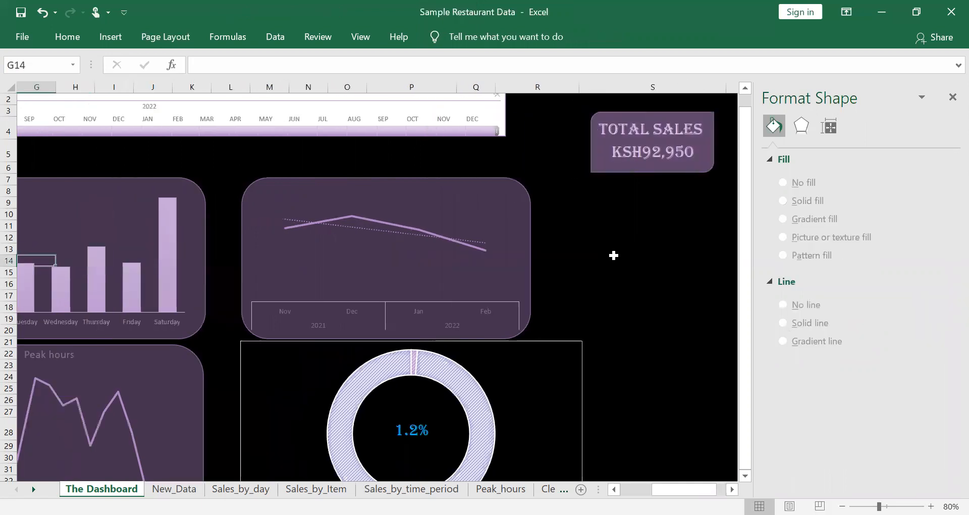
pyautogui.click(952, 97)
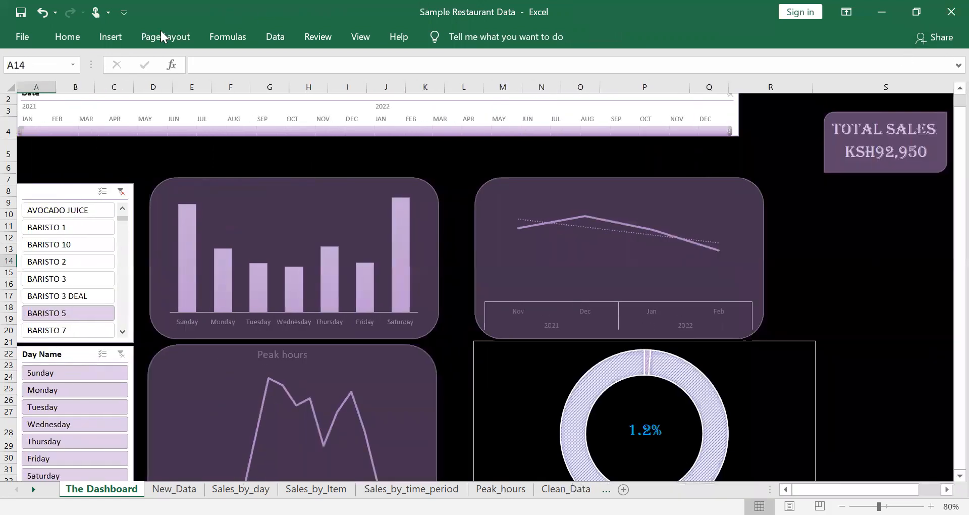
# Step: Apply the Wisp theme to the workbook
pyautogui.click(71, 43)
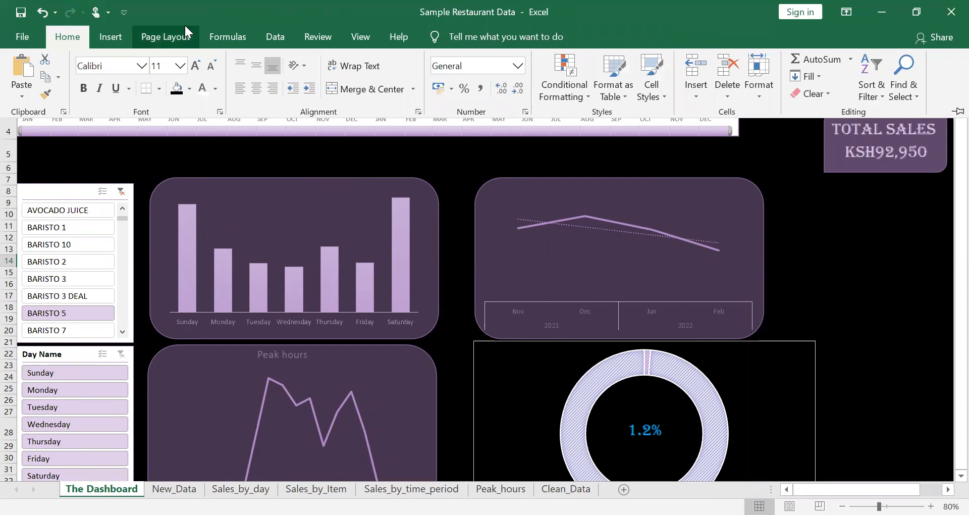
pyautogui.click(161, 46)
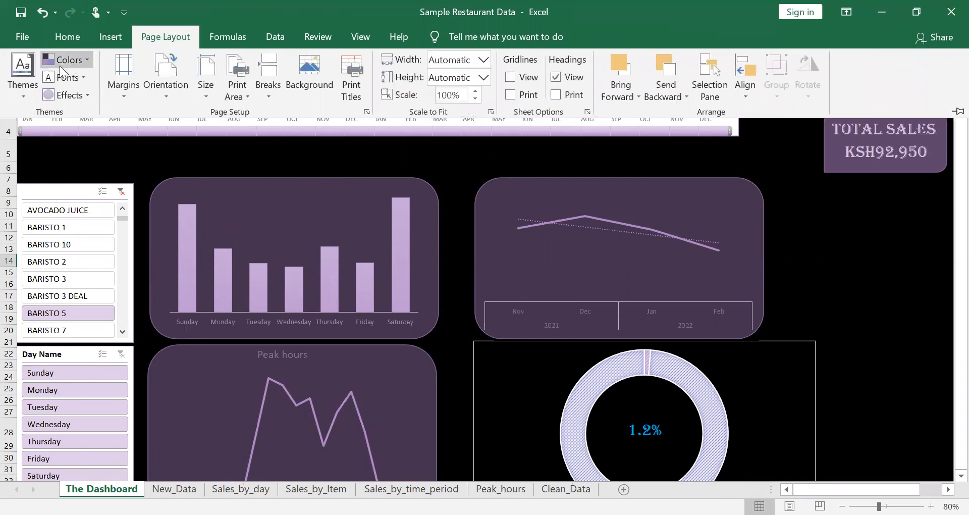
pyautogui.click(22, 89)
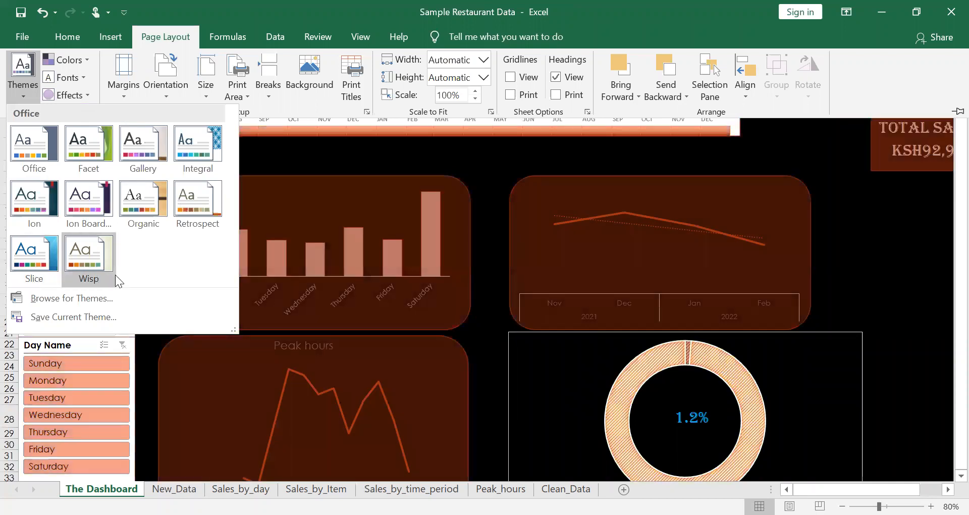
pyautogui.click(114, 274)
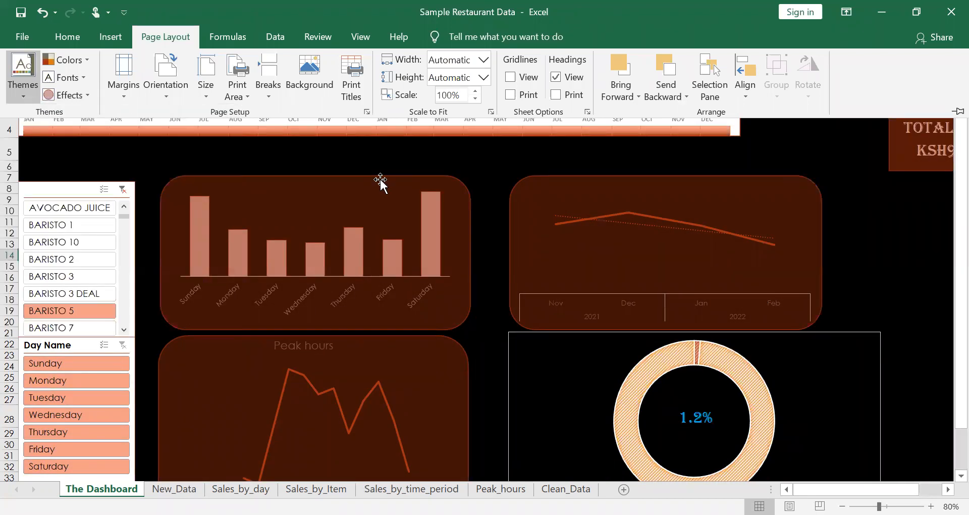
# Step: Send the rounded panel behind the weekday sales column chart
pyautogui.rightClick(380, 286)
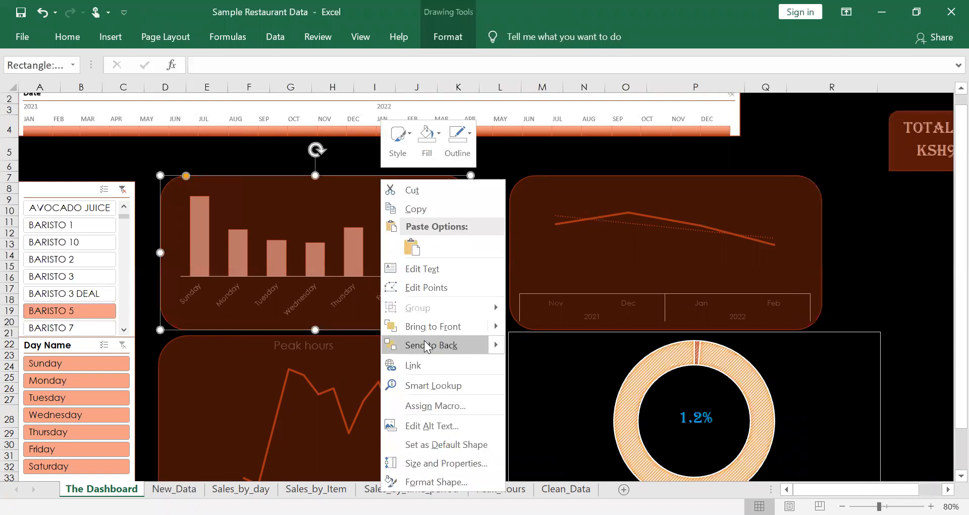
pyautogui.click(271, 260)
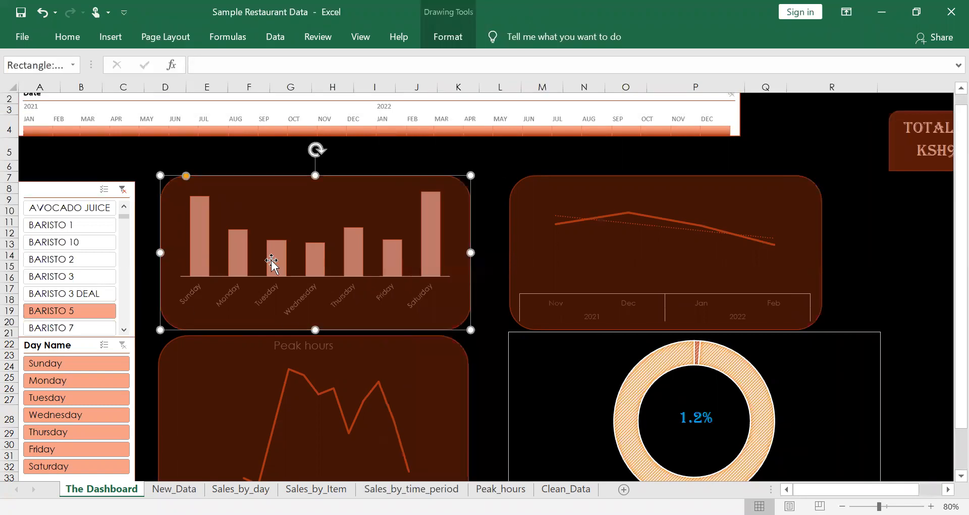
pyautogui.rightClick(457, 197)
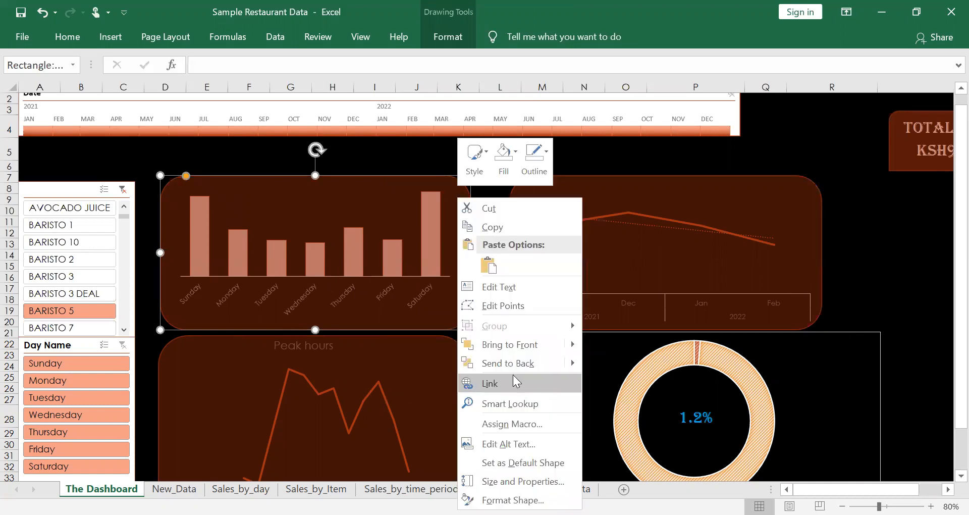
pyautogui.click(498, 321)
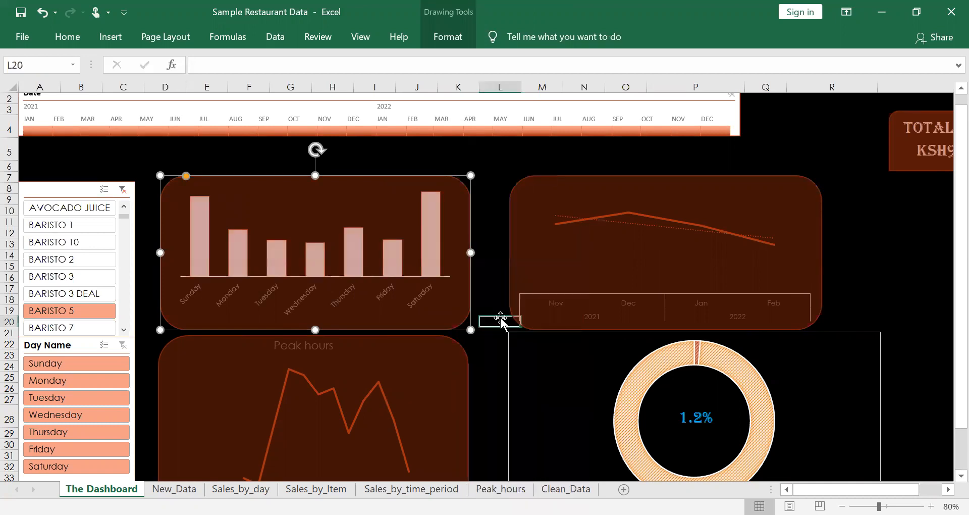
# Step: Widen the weekday sales column chart to reach the right edge of its rounded panel
pyautogui.click(444, 270)
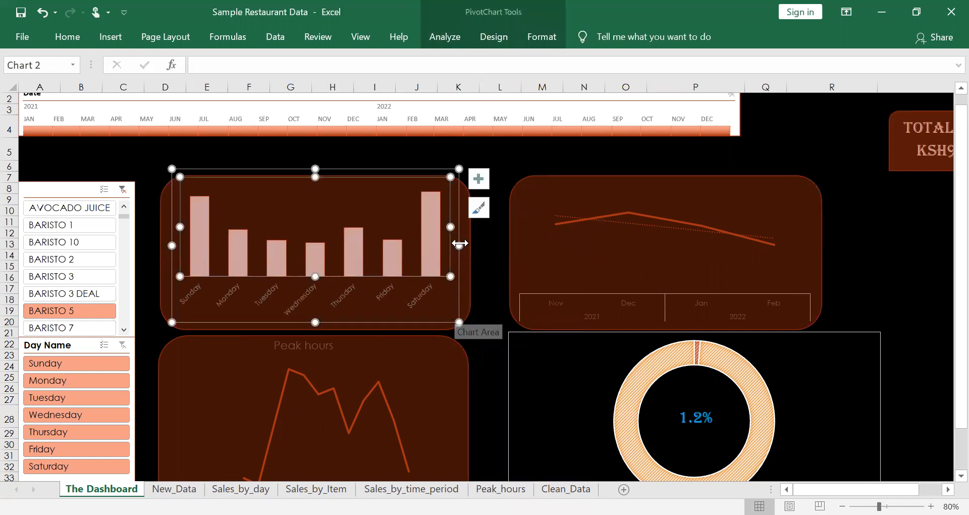
pyautogui.moveTo(459, 245); pyautogui.dragTo(469, 245)
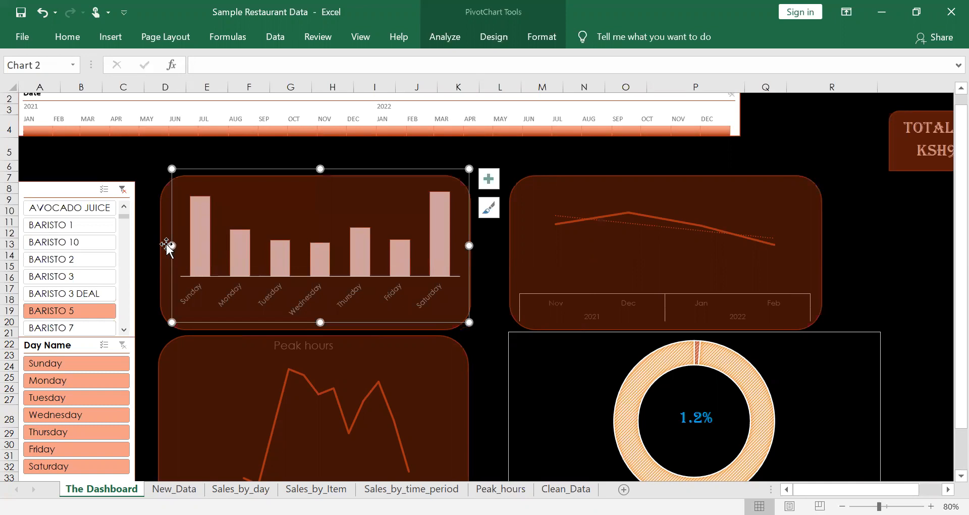
pyautogui.hotkey('ctrl', 'z')
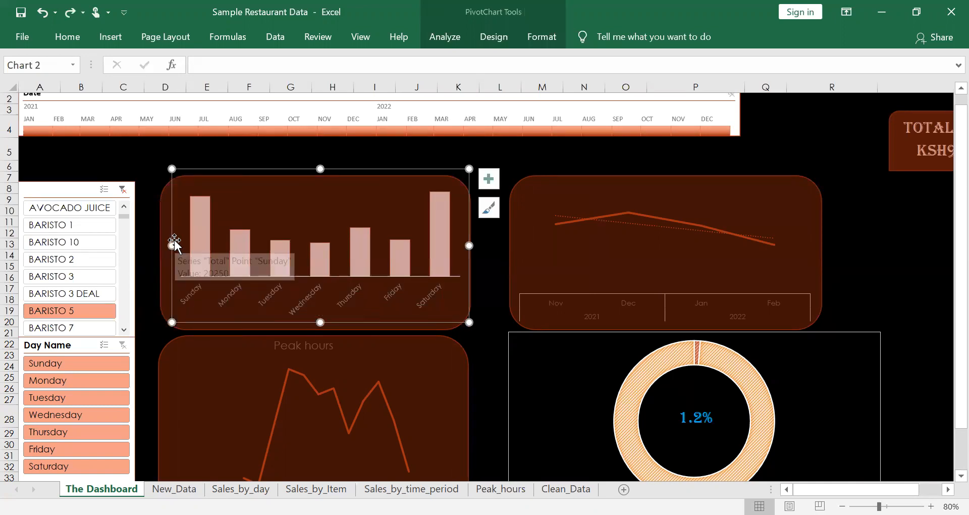
# Step: Zoom the dashboard out to 70% and filter the item slicer to BARISTO 3
pyautogui.click(558, 155)
pyautogui.click(842, 506)
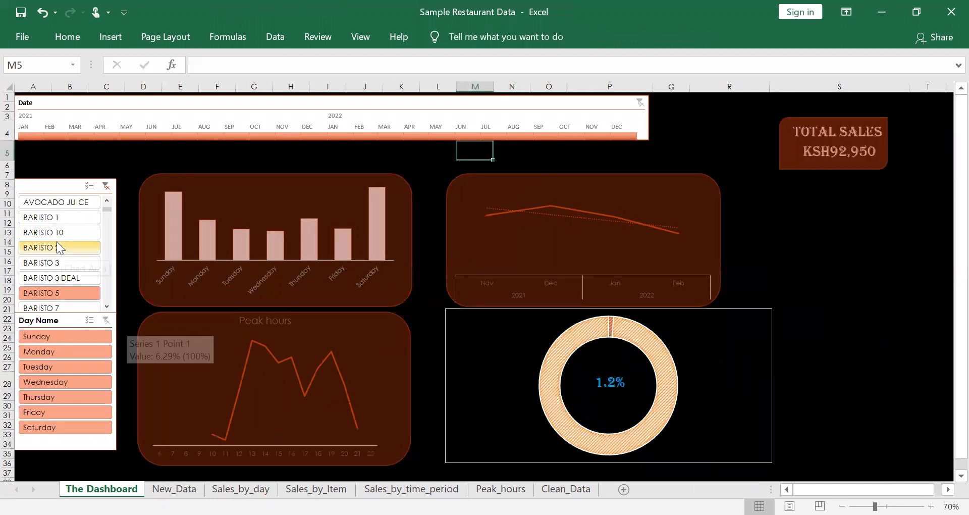
pyautogui.click(44, 265)
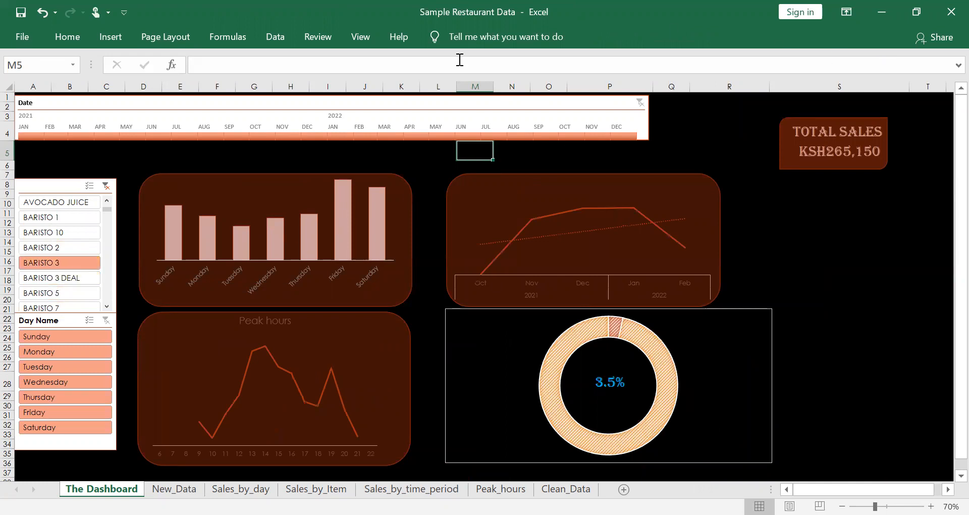
# Step: Hide the dashboard's row and column headings and the formula bar, and set the zoom to 80%
pyautogui.click(352, 36)
pyautogui.click(226, 89)
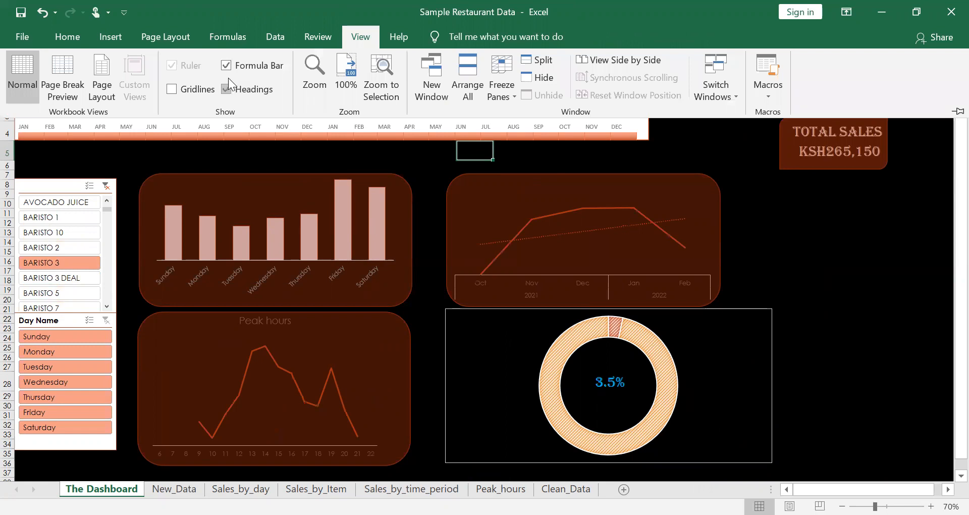
pyautogui.click(227, 63)
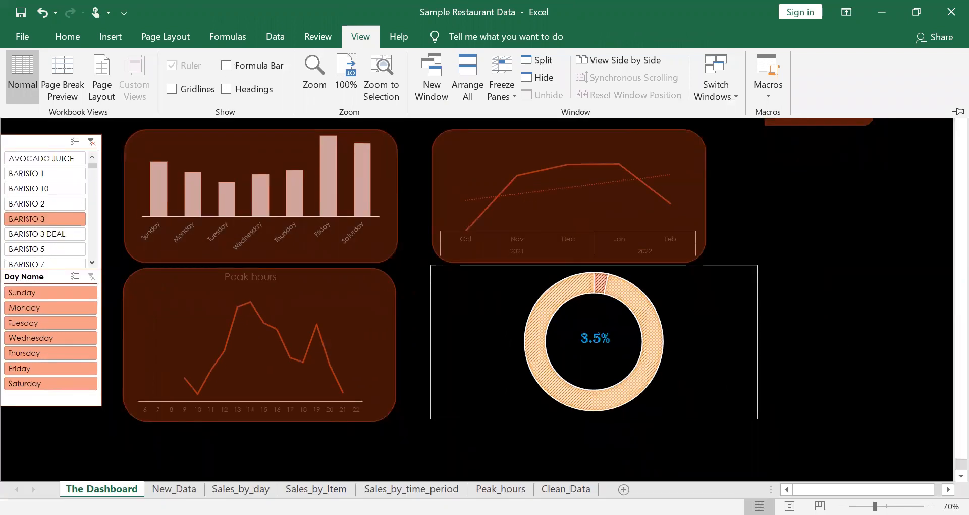
pyautogui.click(930, 506)
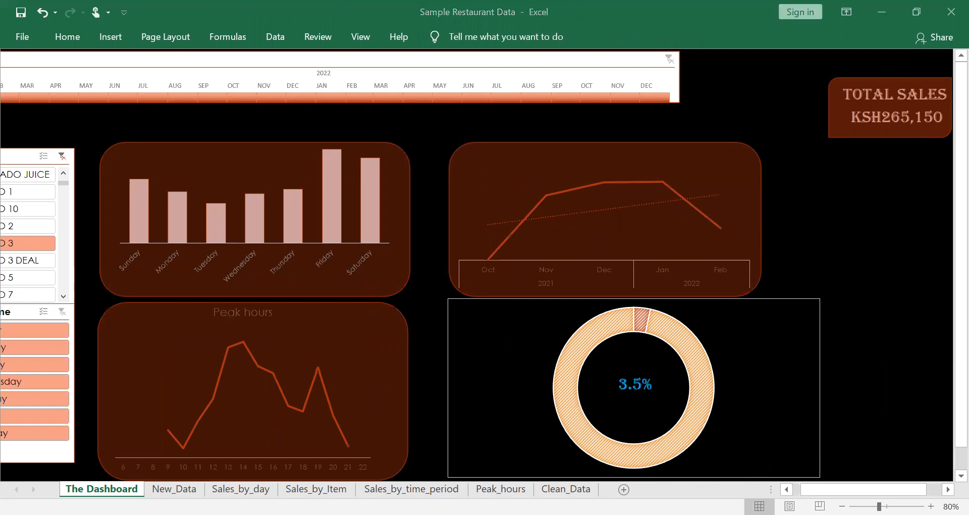
# Step: Examine the Total Sales row at the end of the New_Data table and return to the dashboard
pyautogui.click(174, 488)
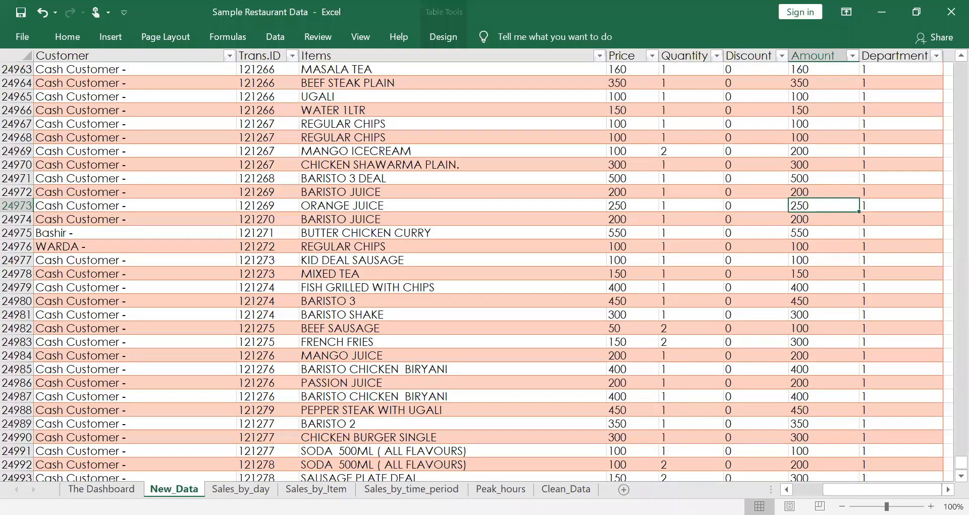
pyautogui.scroll(-6, 130, 367)
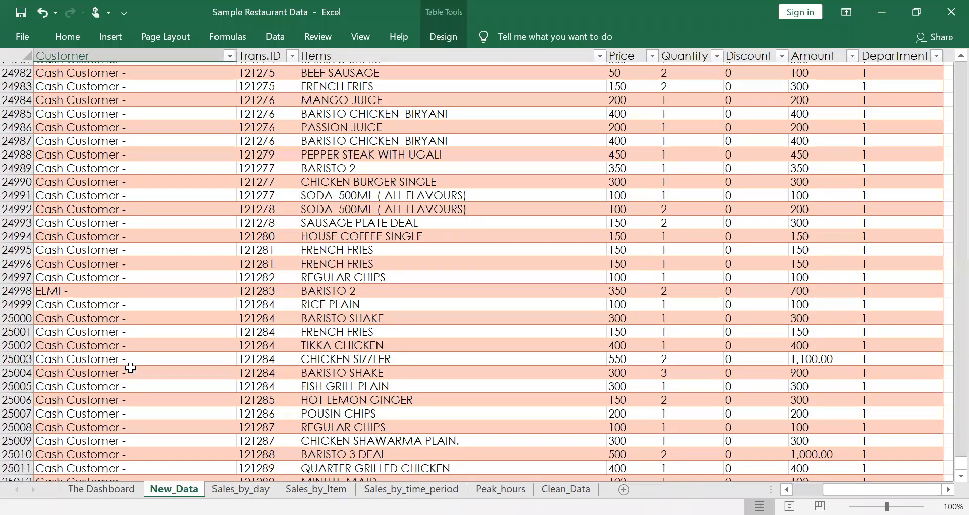
pyautogui.scroll(-12, 130, 368)
pyautogui.scroll(20, 130, 368)
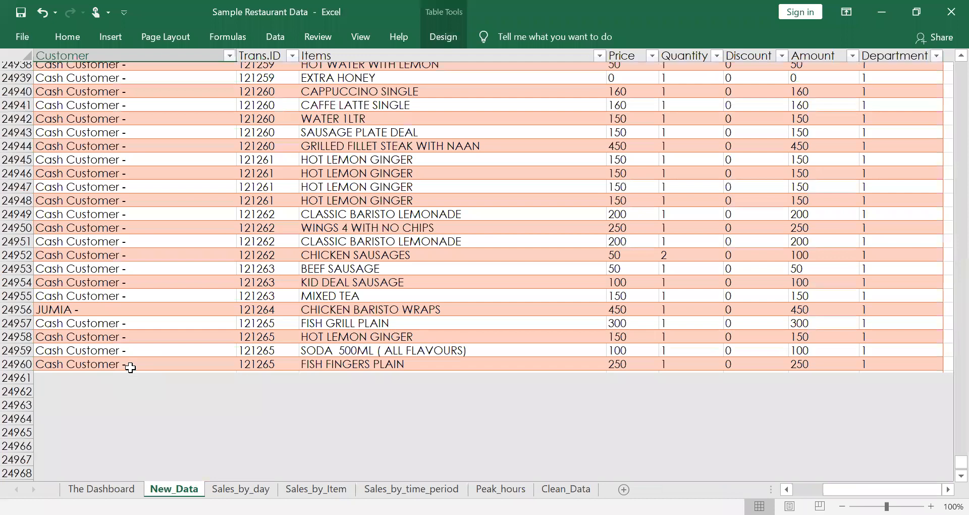
pyautogui.hotkey('ctrl', 'Down')
pyautogui.hotkey('ctrl', 'Up')
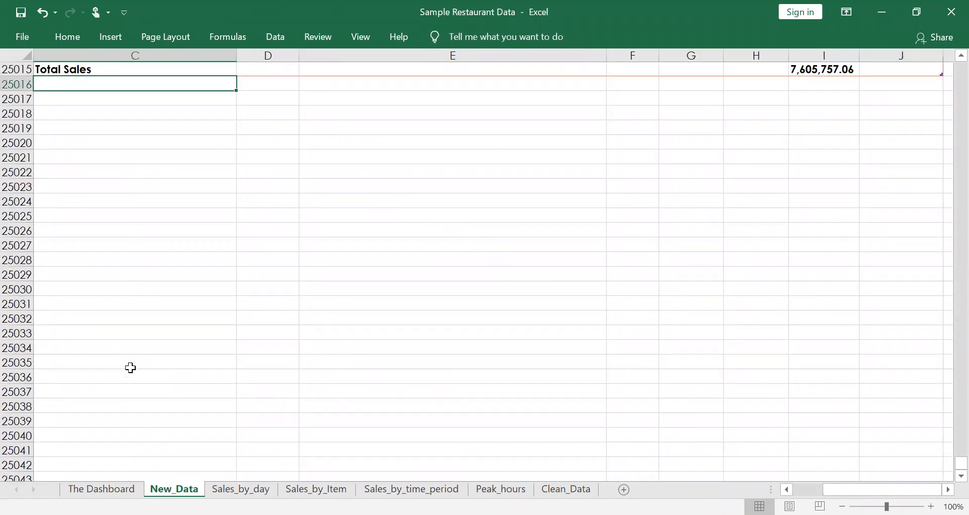
pyautogui.click(101, 489)
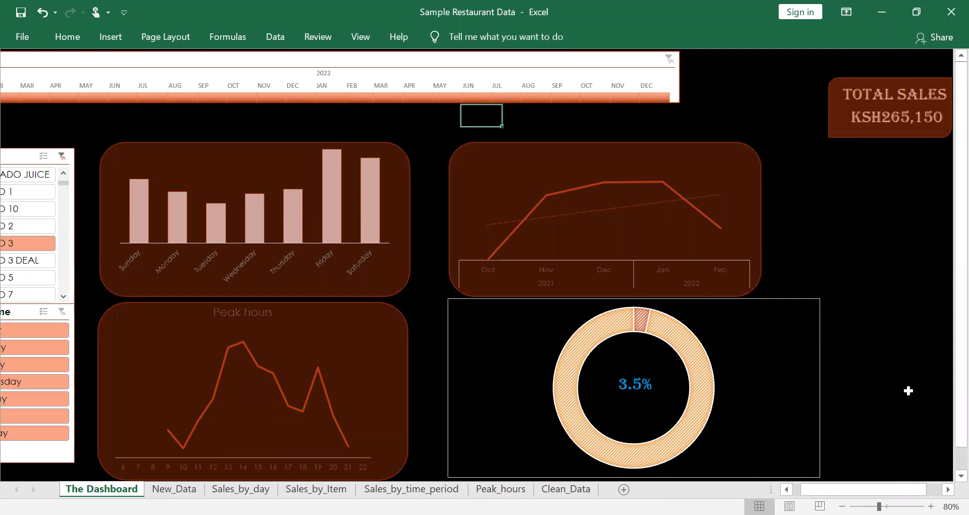
# Step: Move the total sales panel and its cells up beside the end of the timeline, aligning the panel behind the text
pyautogui.click(871, 93)
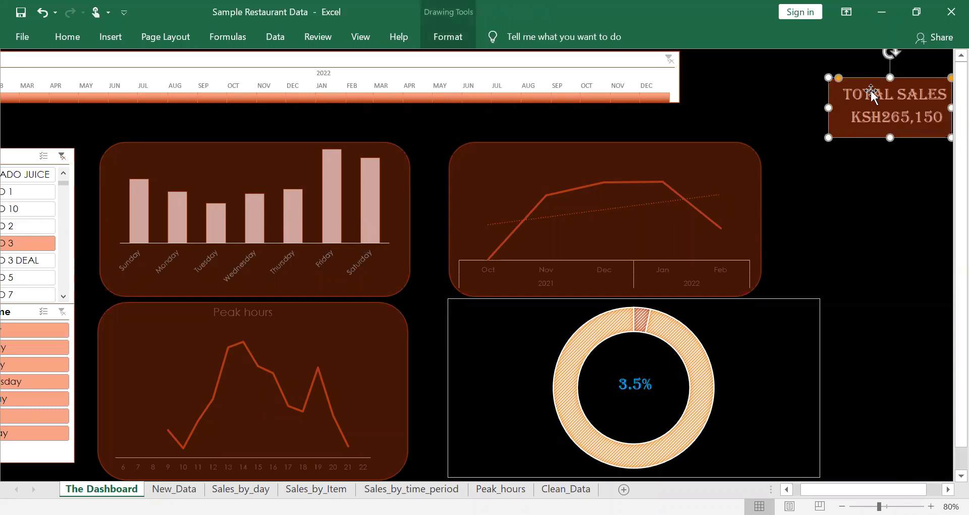
pyautogui.moveTo(871, 93); pyautogui.dragTo(777, 77)
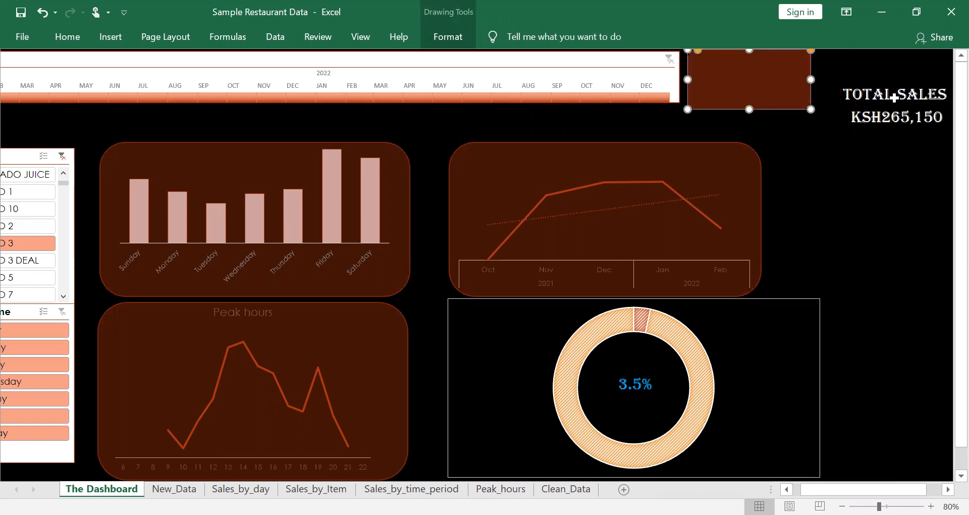
pyautogui.click(894, 96)
pyautogui.hotkey('ctrl', 'c')
pyautogui.press('Up')
pyautogui.press('Up')
pyautogui.press('Down')
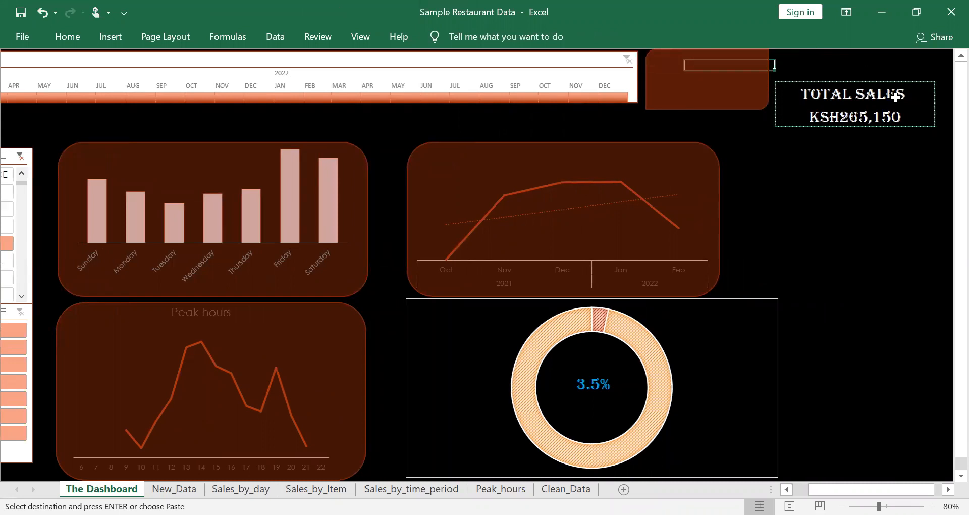
pyautogui.press('Return')
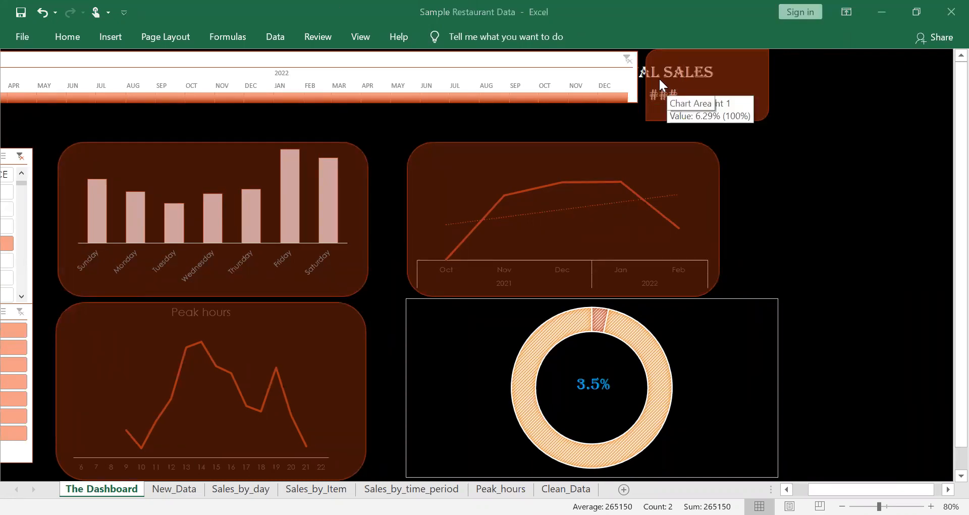
pyautogui.hotkey('ctrl', 'z')
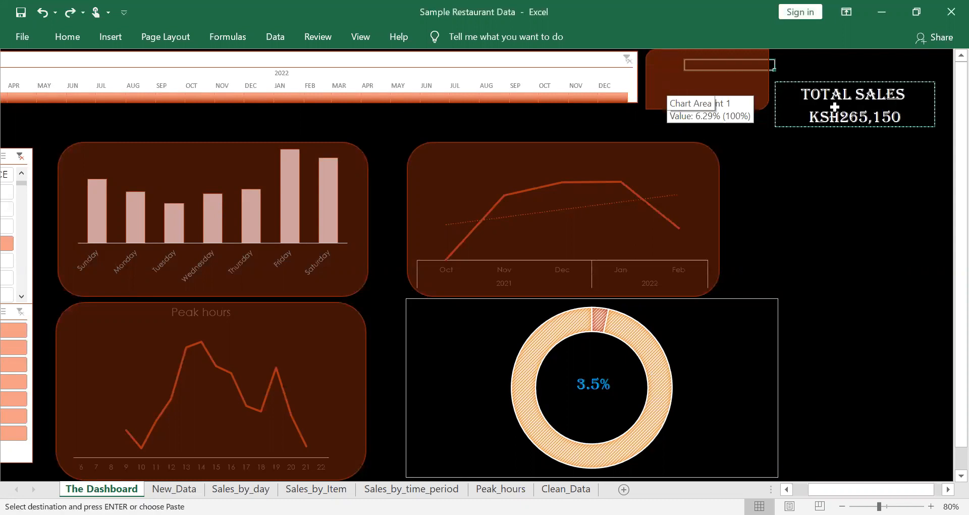
pyautogui.hotkey('ctrl', 'v')
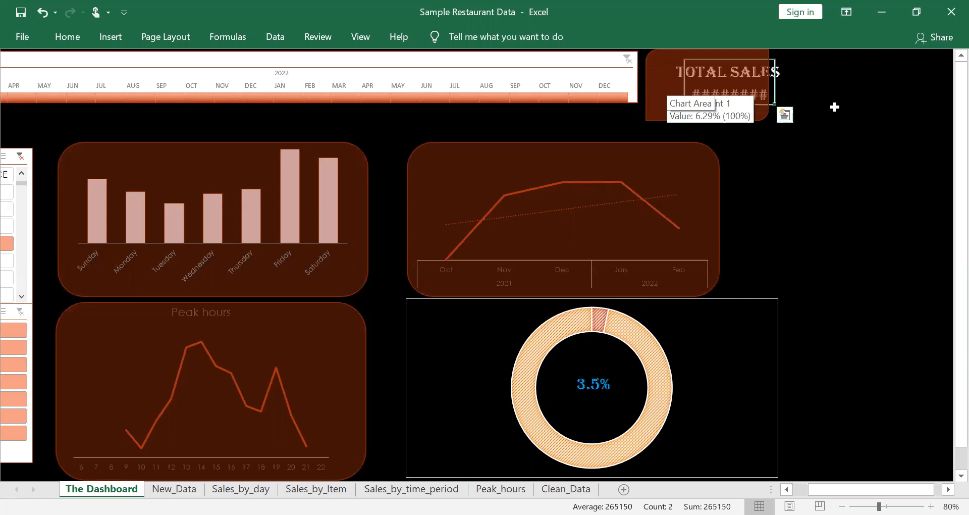
pyautogui.press('Left')
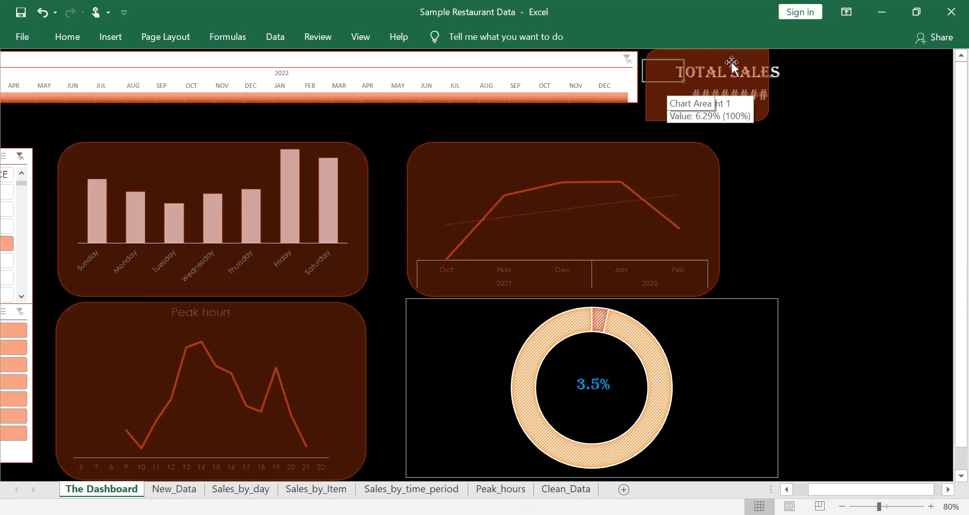
pyautogui.moveTo(717, 56); pyautogui.dragTo(736, 56)
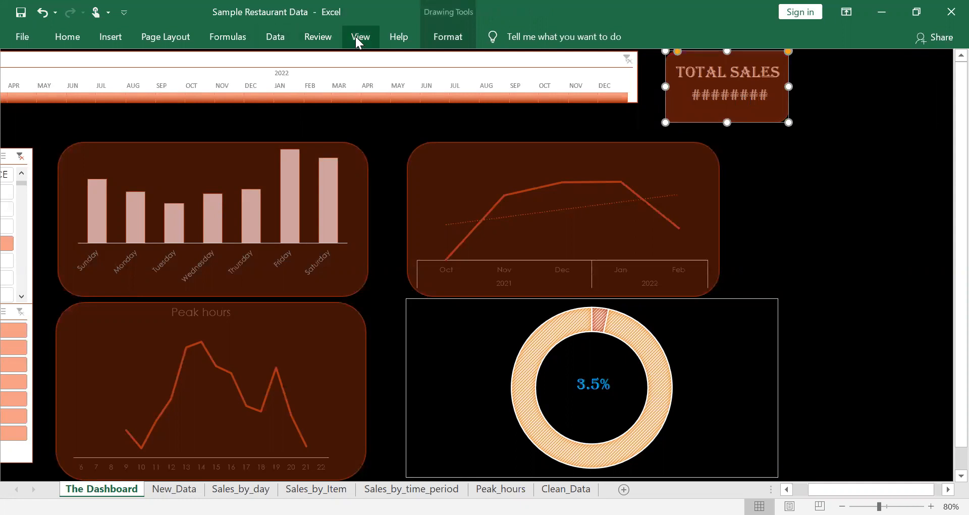
# Step: Widen column R to fit the total sales figure, showing the dashboard headings only for this adjustment
pyautogui.click(355, 37)
pyautogui.click(226, 88)
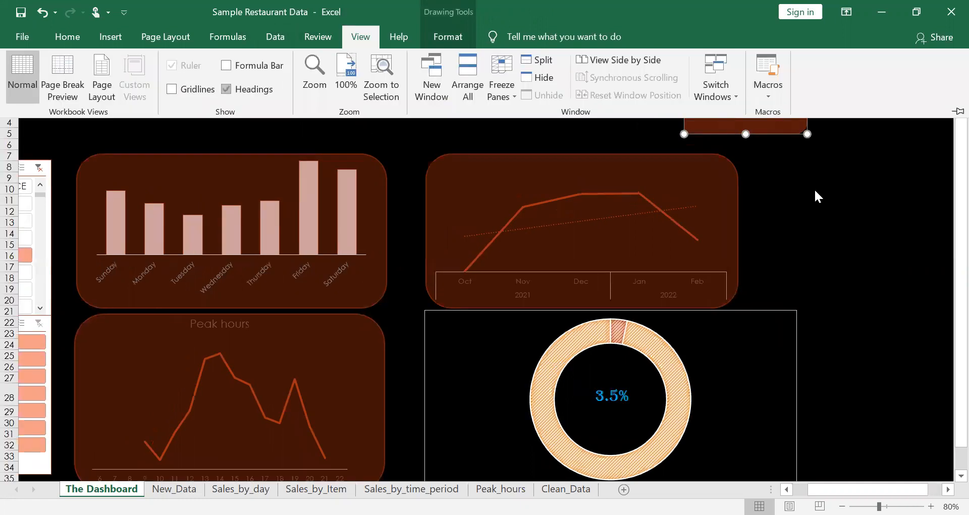
pyautogui.click(815, 191)
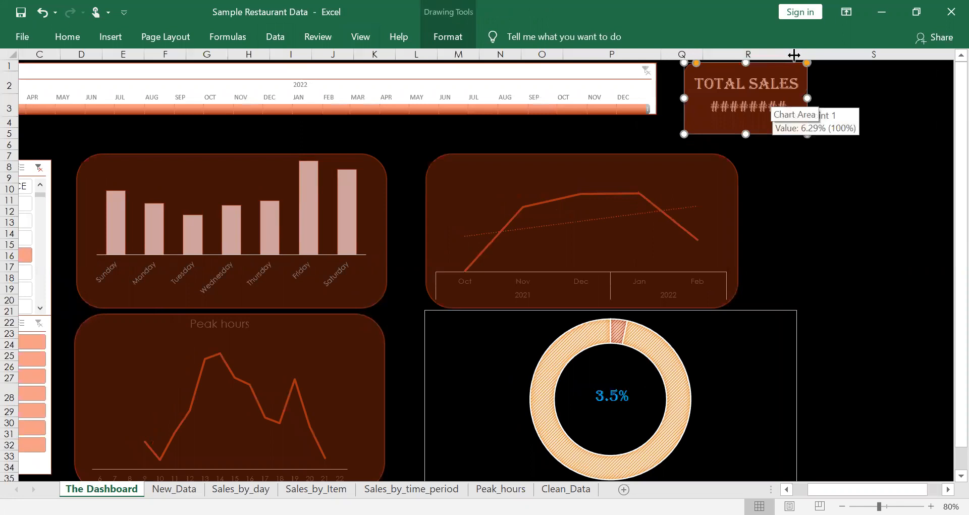
pyautogui.moveTo(854, 53); pyautogui.dragTo(855, 53)
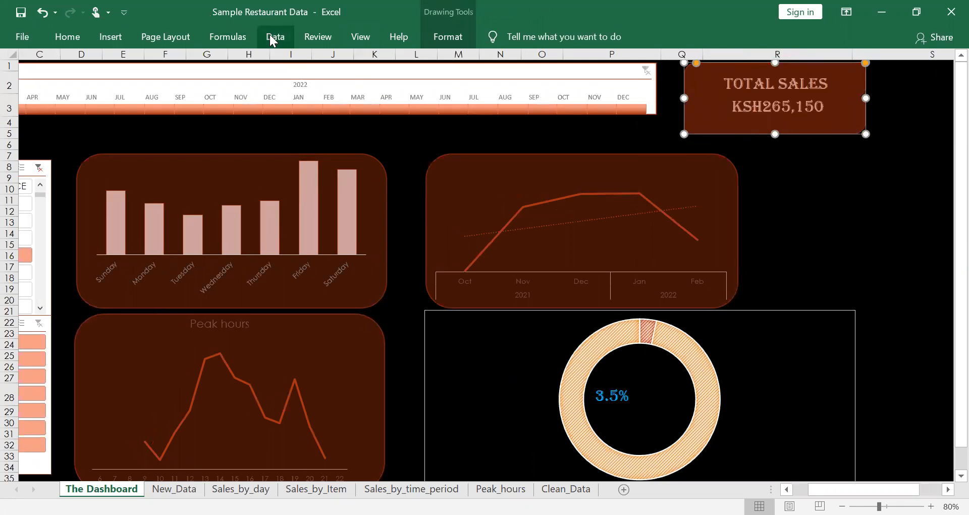
pyautogui.click(350, 41)
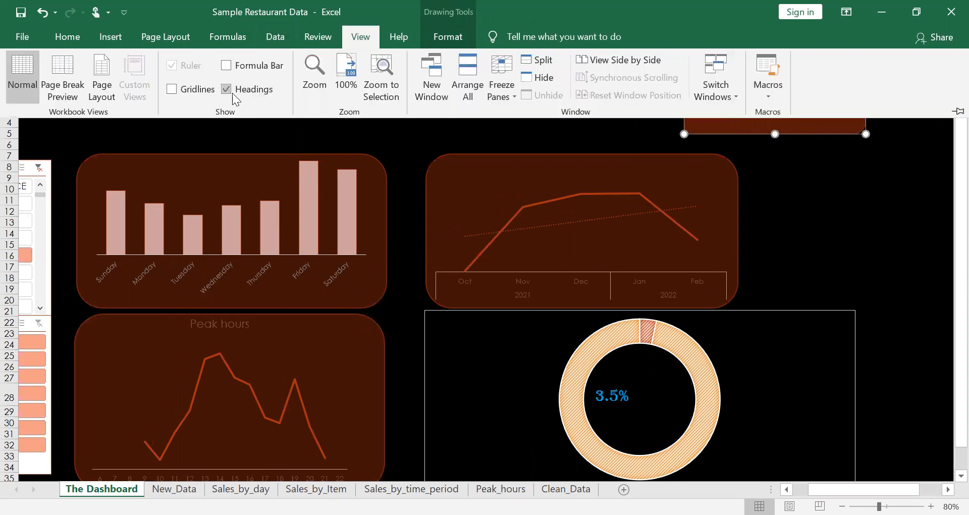
pyautogui.click(232, 93)
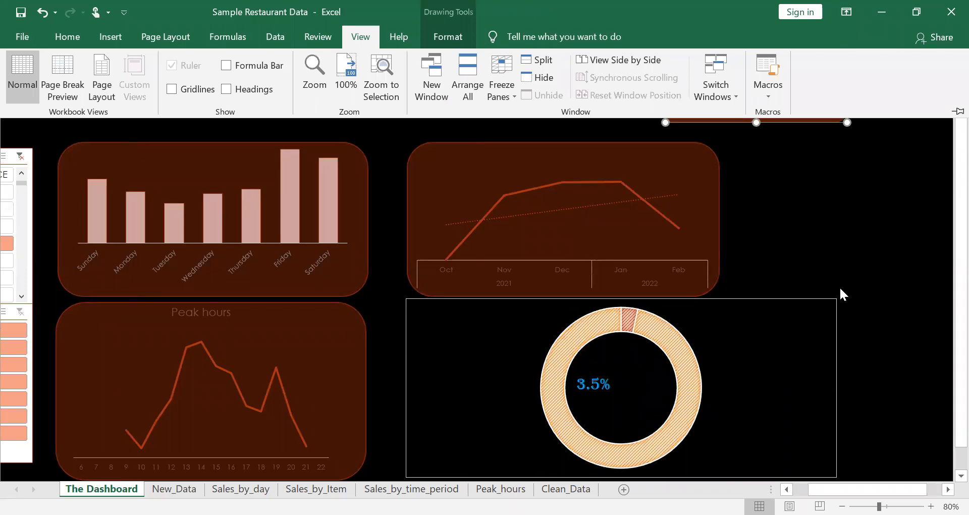
pyautogui.click(809, 19)
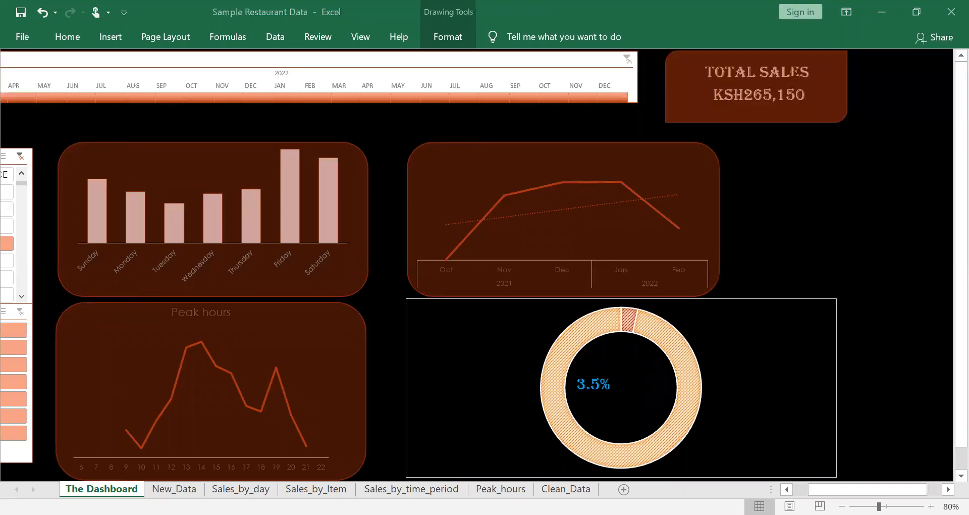
# Step: Check the dashboard layout zoomed out to 30% and return to 80% zoom
pyautogui.click(867, 489)
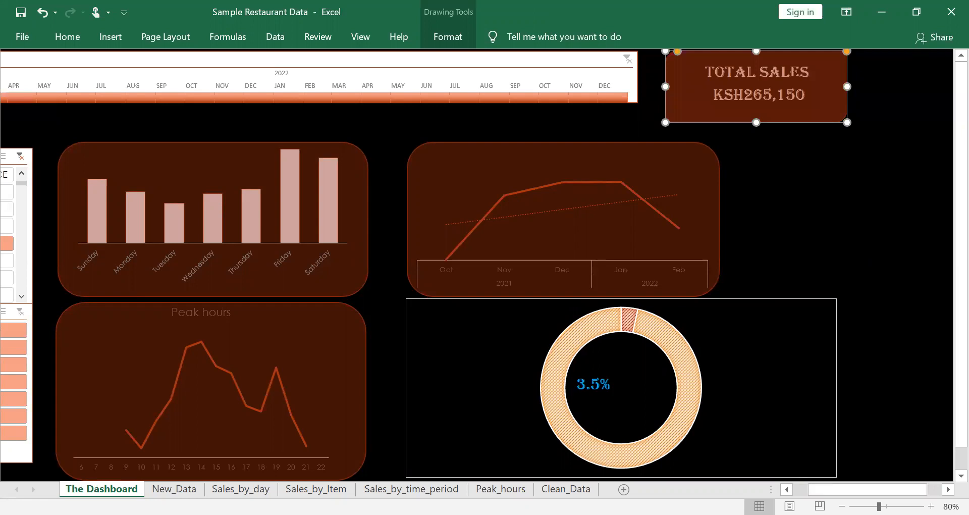
pyautogui.moveTo(867, 489); pyautogui.dragTo(852, 489)
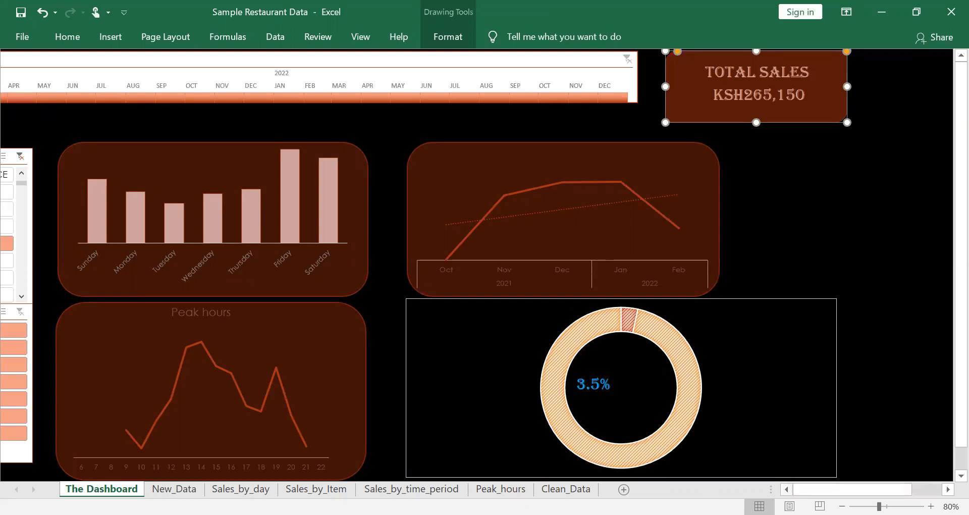
pyautogui.click(835, 389)
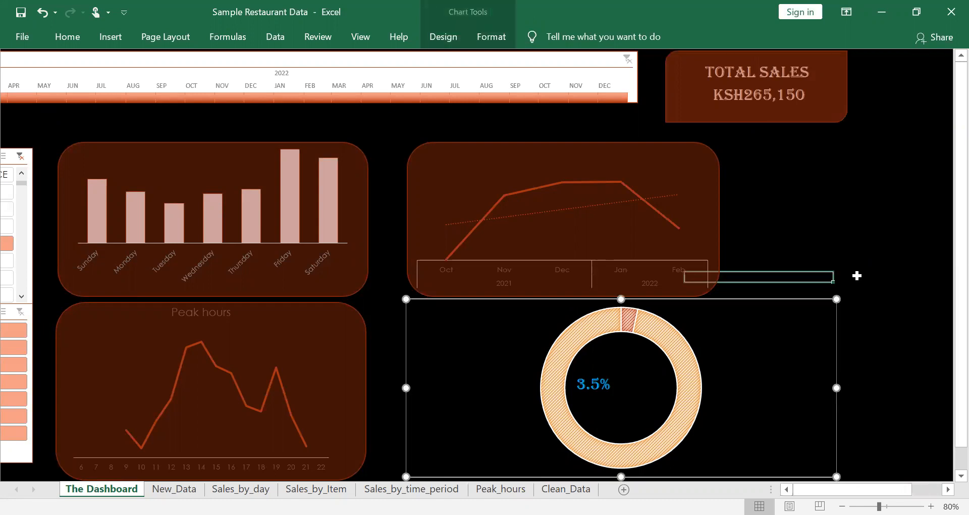
pyautogui.click(857, 275)
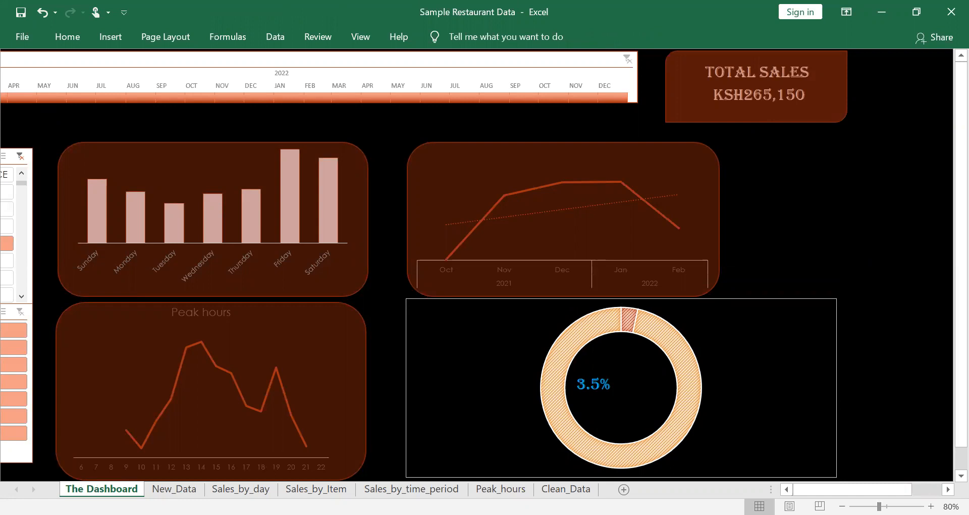
pyautogui.click(842, 506)
pyautogui.click(841, 506)
pyautogui.click(841, 506)
pyautogui.click(841, 506)
pyautogui.click(842, 506)
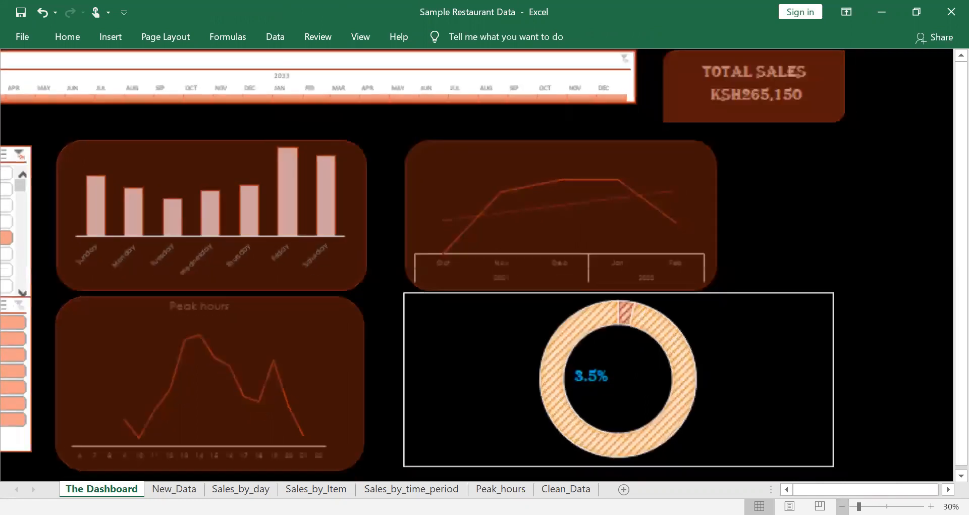
pyautogui.click(931, 506)
pyautogui.click(931, 506)
pyautogui.click(930, 506)
pyautogui.click(931, 506)
pyautogui.click(931, 506)
# Step: Undo the column widening and the relocation of the total sales panel and cells
pyautogui.click(771, 72)
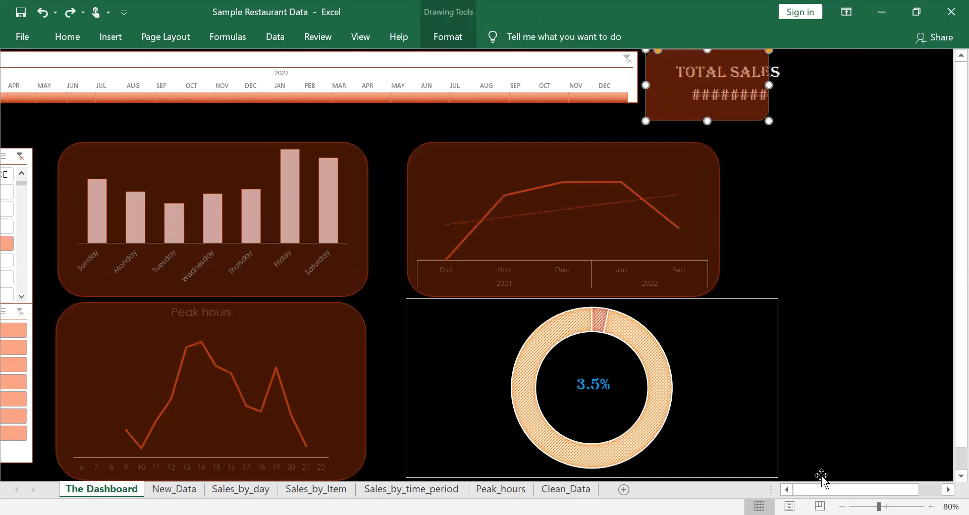
pyautogui.hotkey('ctrl', 'z')
pyautogui.hotkey('ctrl', 'z')
pyautogui.hotkey('ctrl', 'z')
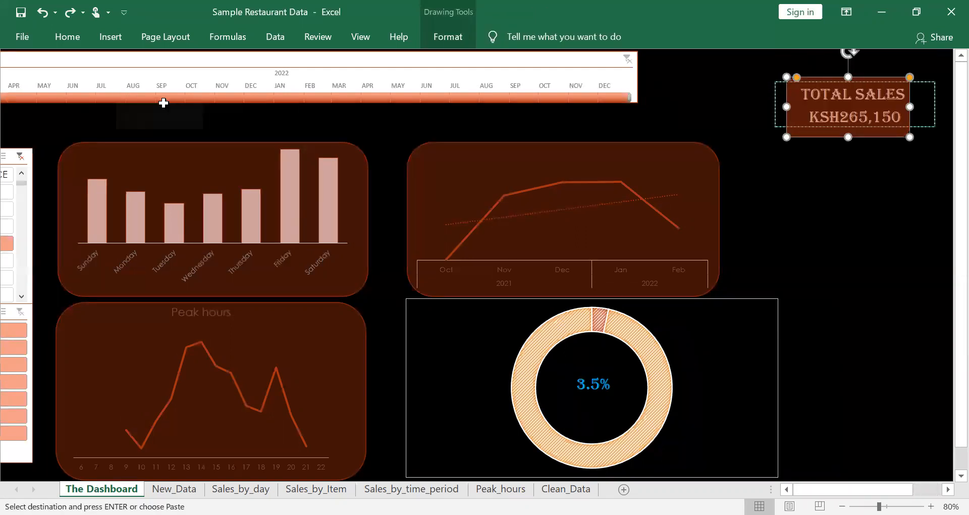
pyautogui.click(59, 40)
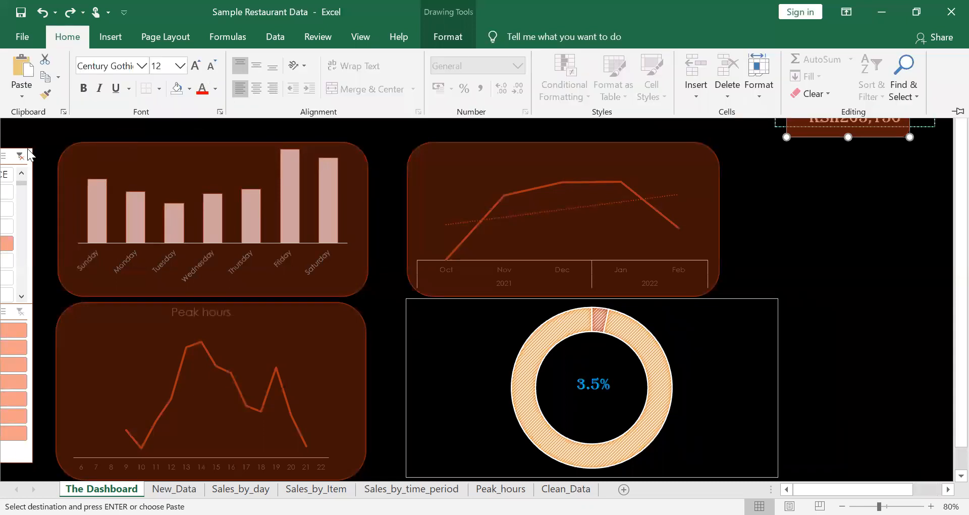
pyautogui.click(166, 489)
pyautogui.click(174, 488)
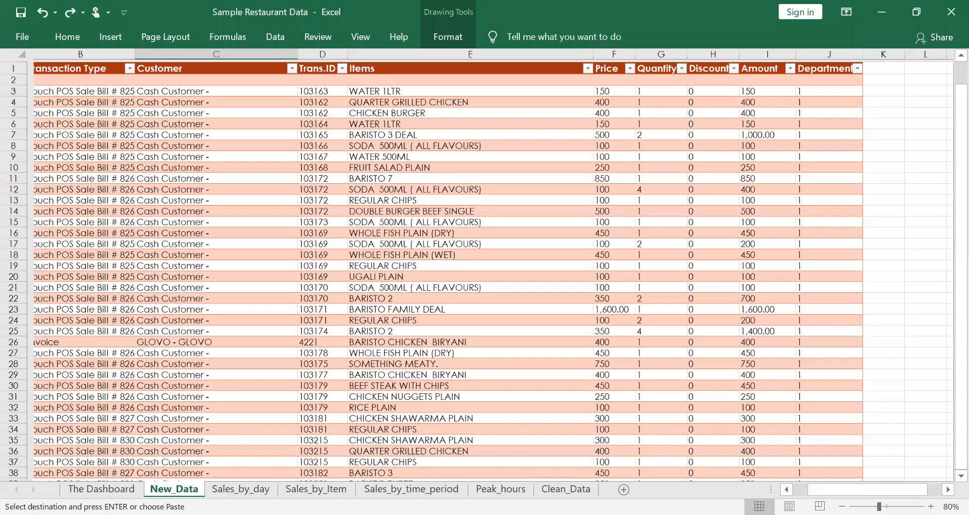
pyautogui.click(101, 489)
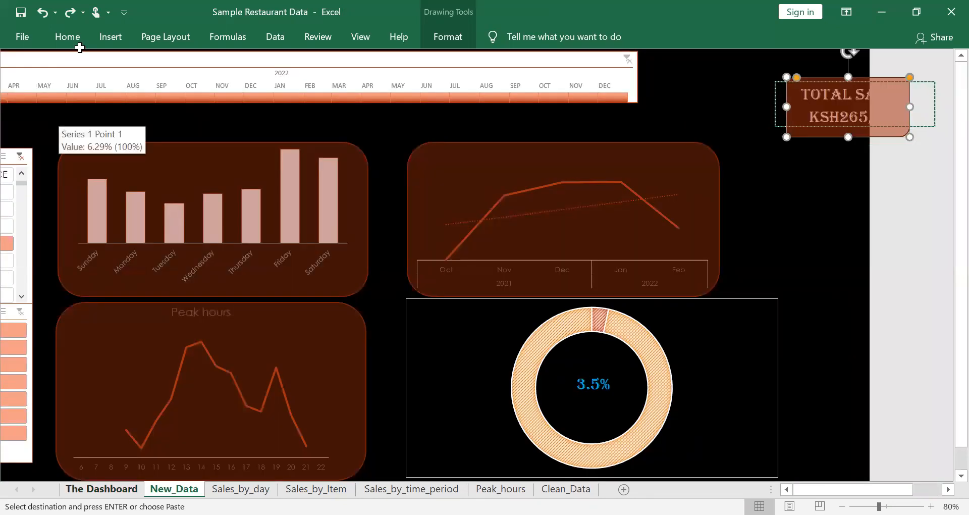
pyautogui.click(58, 38)
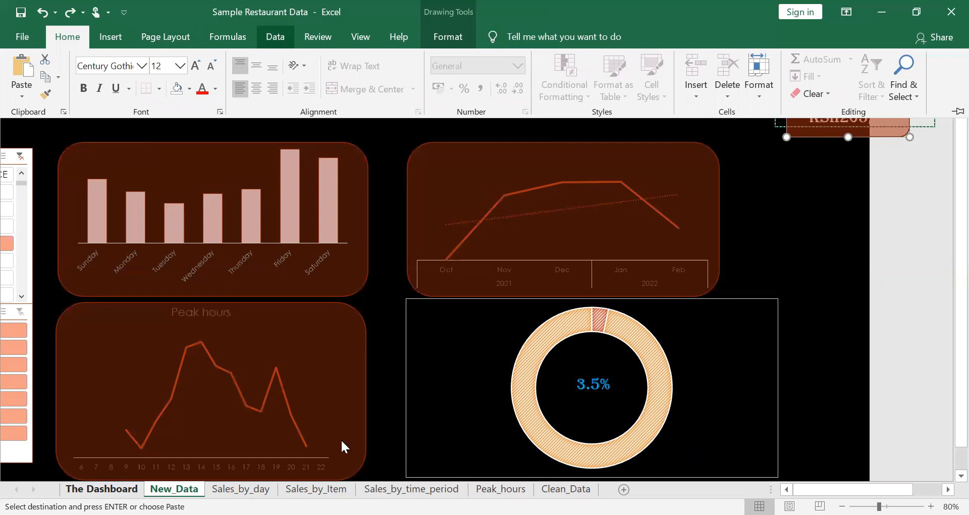
# Step: Show the row and column headings on the dashboard again
pyautogui.click(365, 41)
pyautogui.click(365, 41)
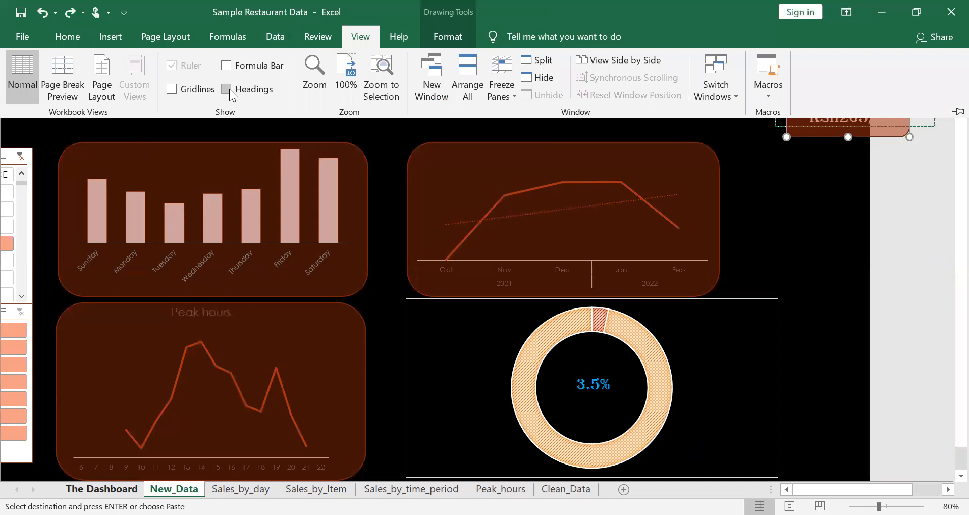
pyautogui.click(229, 89)
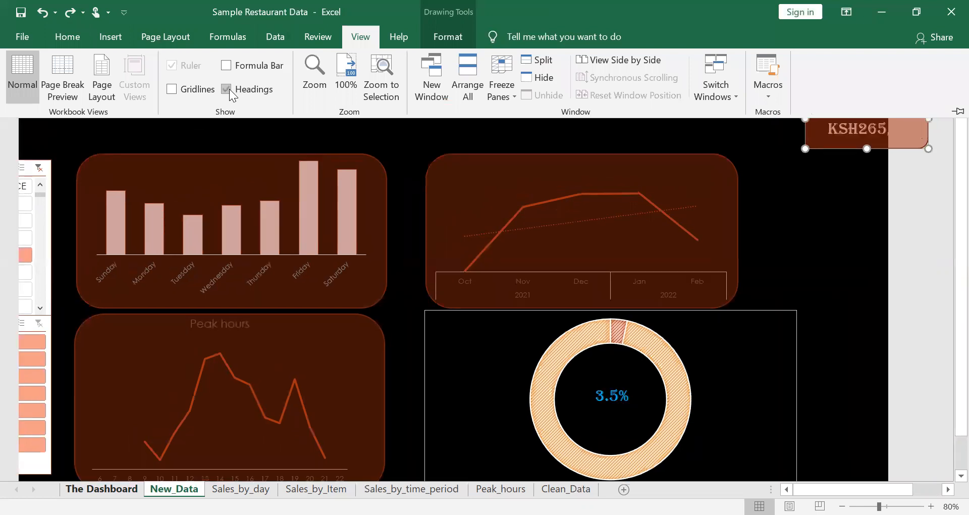
pyautogui.click(4, 162)
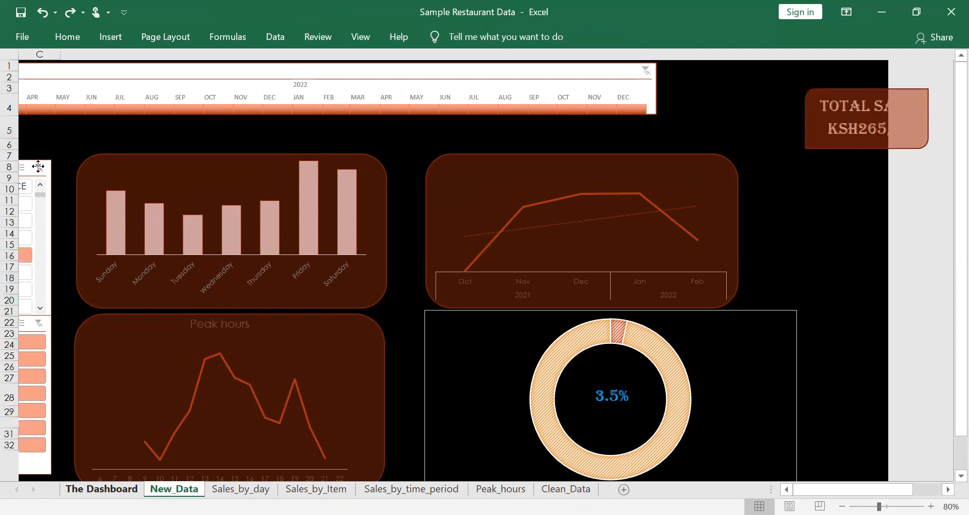
pyautogui.click(38, 166)
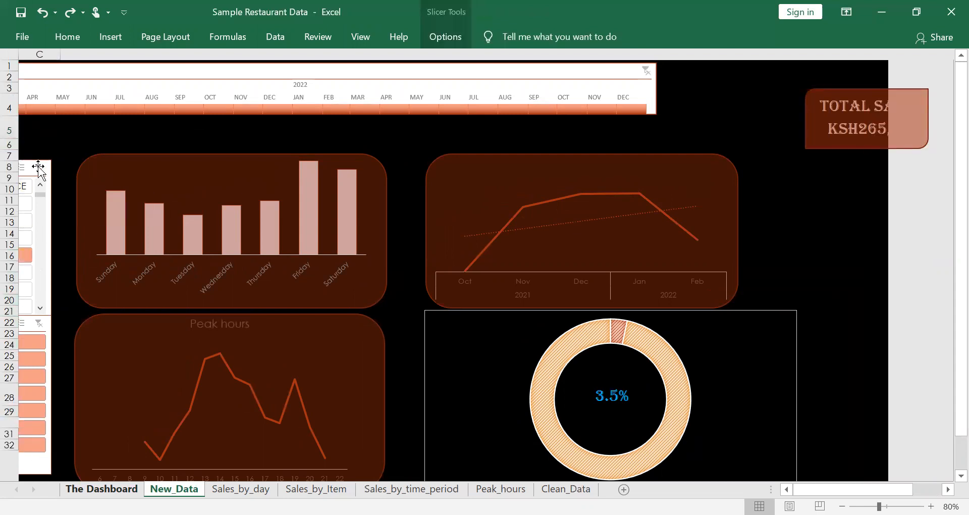
pyautogui.click(192, 130)
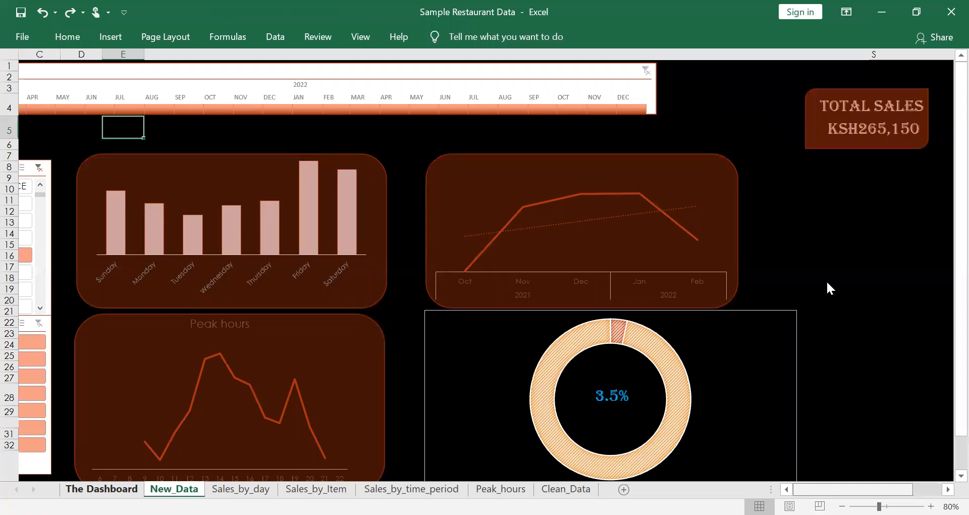
pyautogui.click(833, 264)
pyautogui.press('Left')
pyautogui.press('Left')
pyautogui.press('Left')
pyautogui.press('Left')
pyautogui.press('Left')
pyautogui.press('Left')
pyautogui.press('Left')
pyautogui.press('Left')
pyautogui.press('Left')
pyautogui.press('Left')
pyautogui.press('Left')
pyautogui.press('Left')
pyautogui.press('Left')
pyautogui.press('Left')
pyautogui.press('Left')
pyautogui.press('Left')
pyautogui.press('Left')
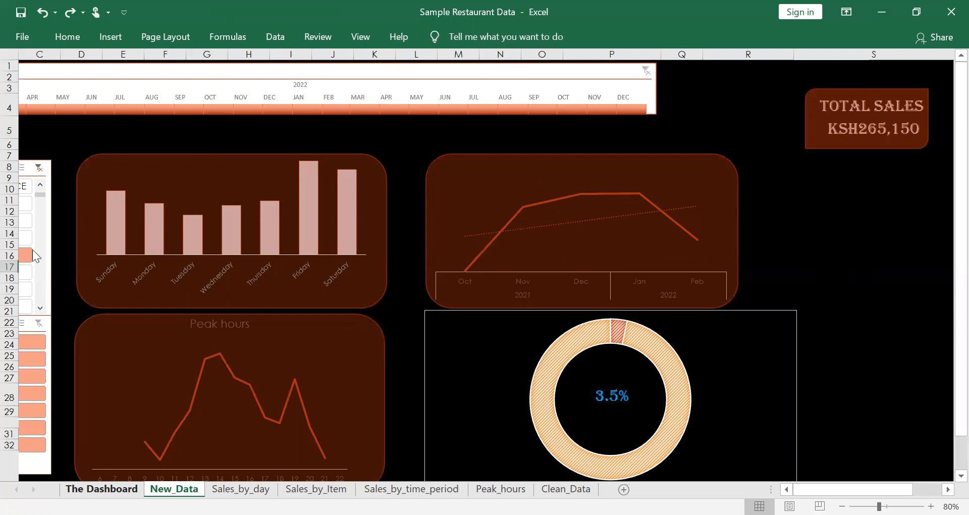
# Step: Test the item slicer by switching between BARISTO 2 and BARISTO 3, ending with the dashboard filtered to BARISTO 2
pyautogui.click(25, 236)
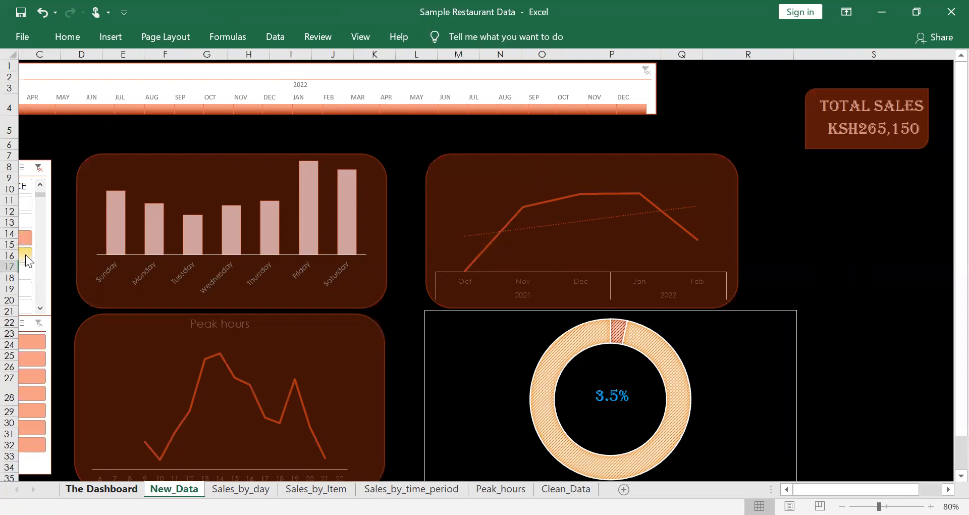
pyautogui.click(26, 255)
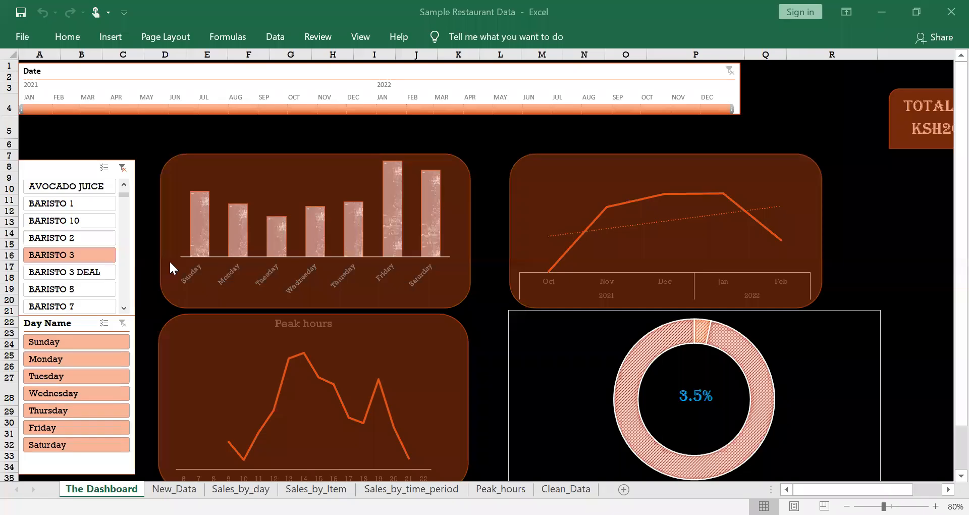
pyautogui.click(122, 167)
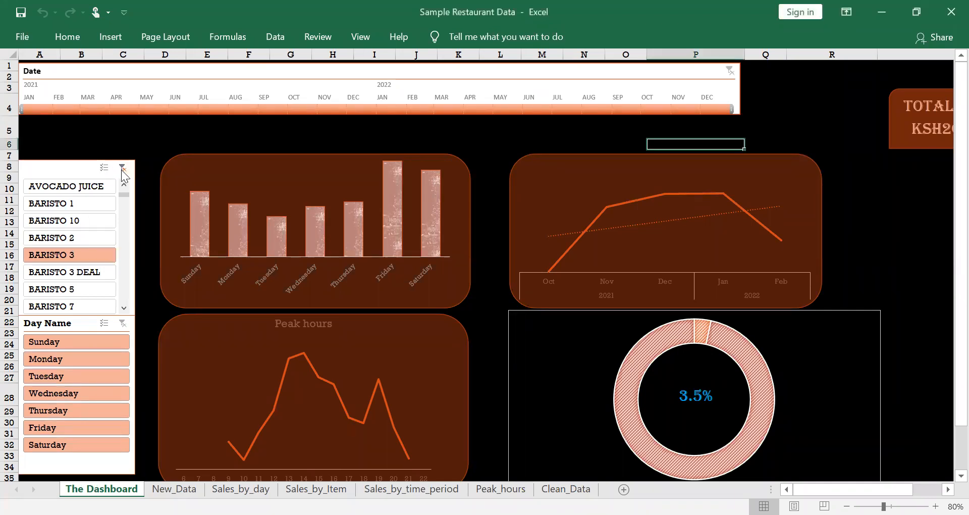
pyautogui.click(57, 239)
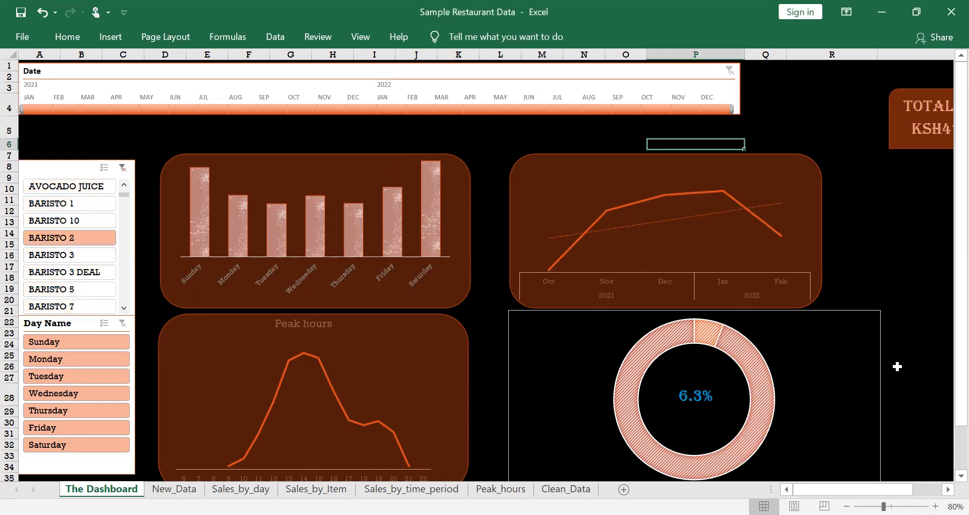
# Step: Move the total sales panel up to the top of the dashboard, beside the end of the date timeline
pyautogui.click(904, 101)
pyautogui.press('Up')
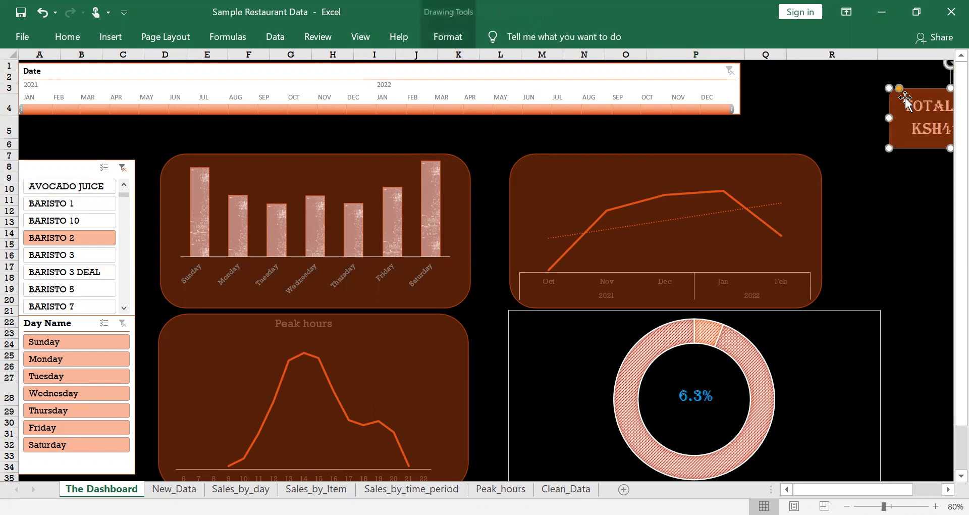
pyautogui.moveTo(904, 101); pyautogui.dragTo(792, 74)
# Step: Relocate the total sales heading and figure to R2:R3 over the moved panel, and widen column R to fit the amount
pyautogui.click(915, 106)
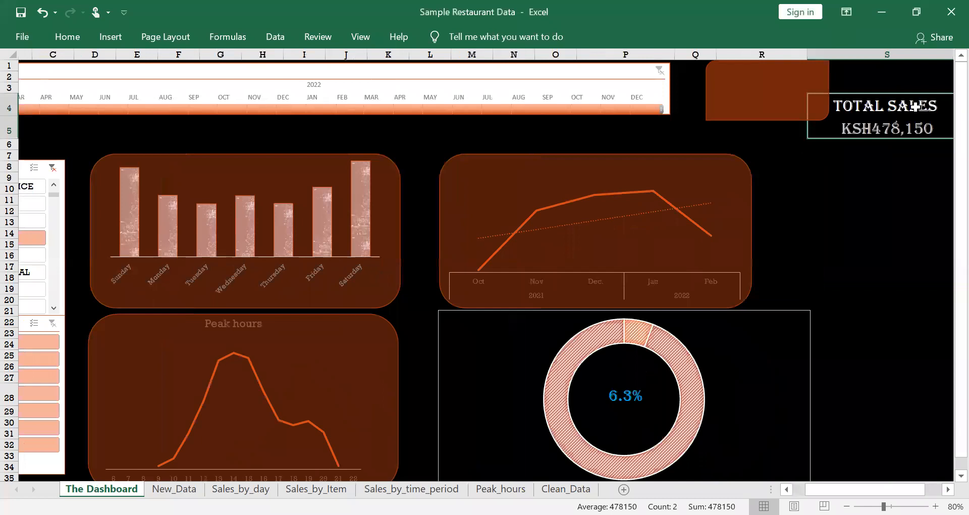
pyautogui.hotkey('ctrl', 'c')
pyautogui.press('Left')
pyautogui.press('Up')
pyautogui.press('Up')
pyautogui.press('Up')
pyautogui.press('Down')
pyautogui.press('Return')
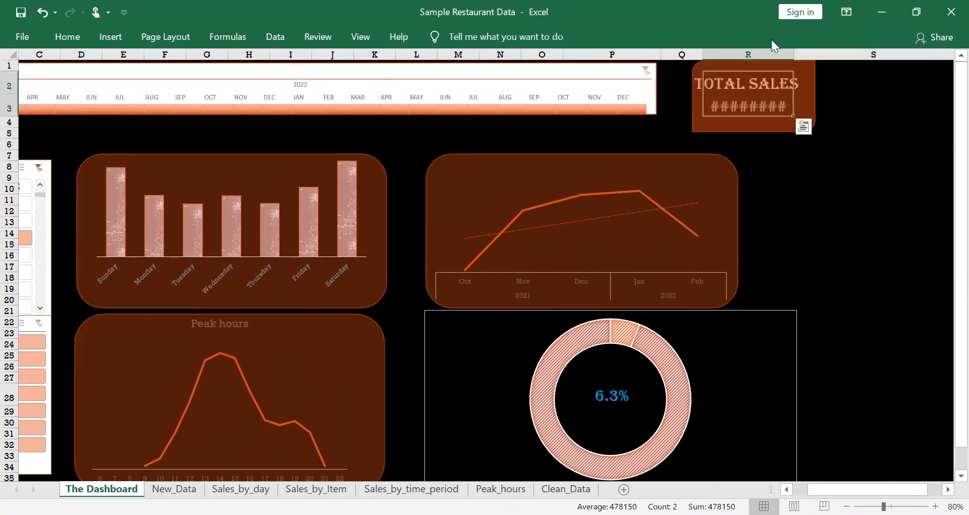
pyautogui.moveTo(791, 54); pyautogui.dragTo(813, 54)
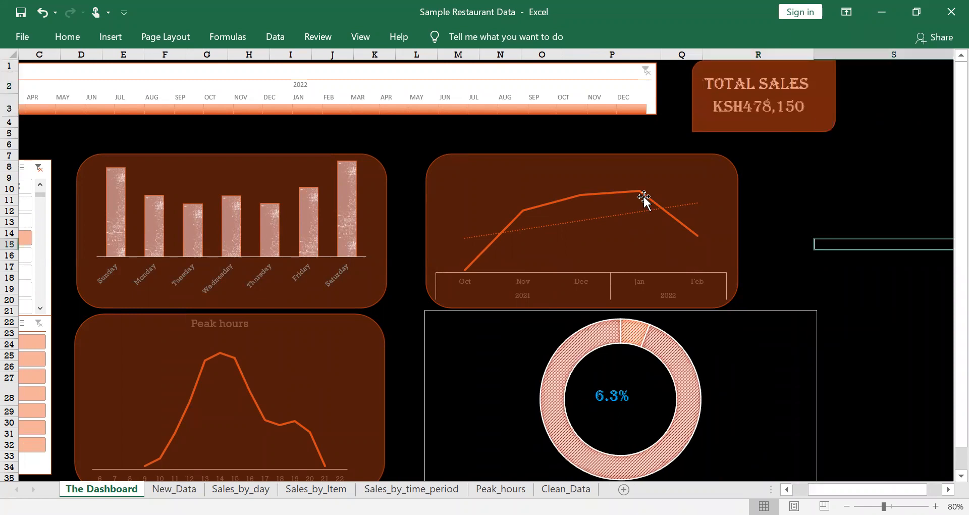
# Step: Nudge the total sales panel slightly left so it is centred behind its heading and figure
pyautogui.click(719, 121)
pyautogui.press('Left')
pyautogui.press('Left')
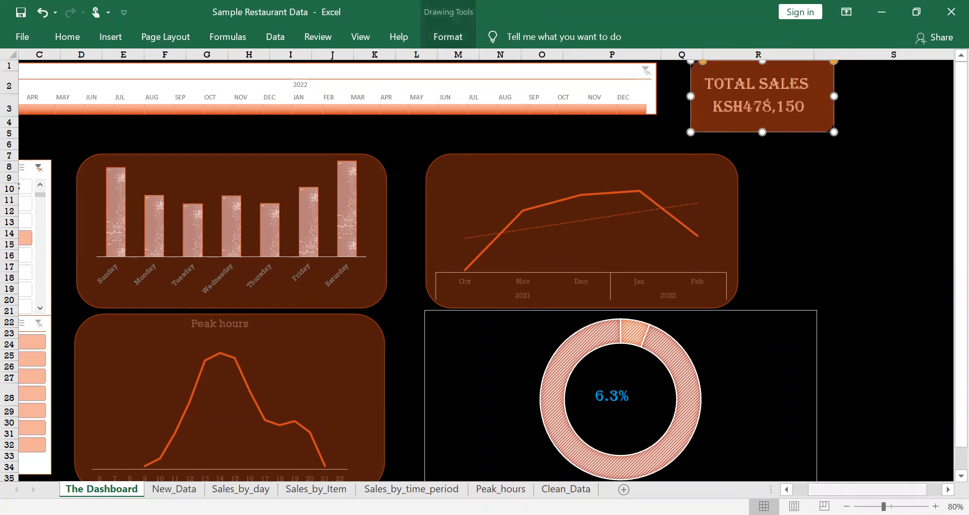
pyautogui.hscroll(-2, 86, 252)
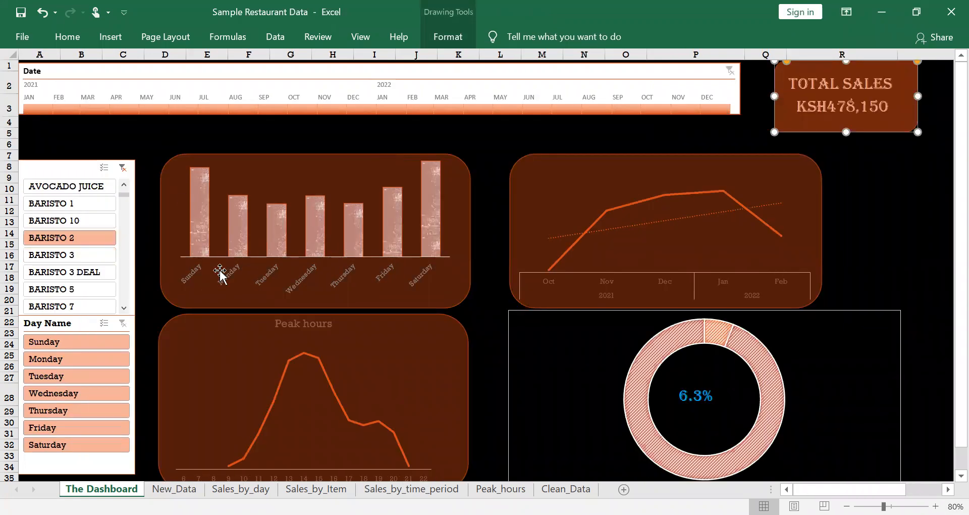
# Step: Extend the plot area of the sales-by-day column chart downward to make its columns taller within the panel
pyautogui.click(317, 150)
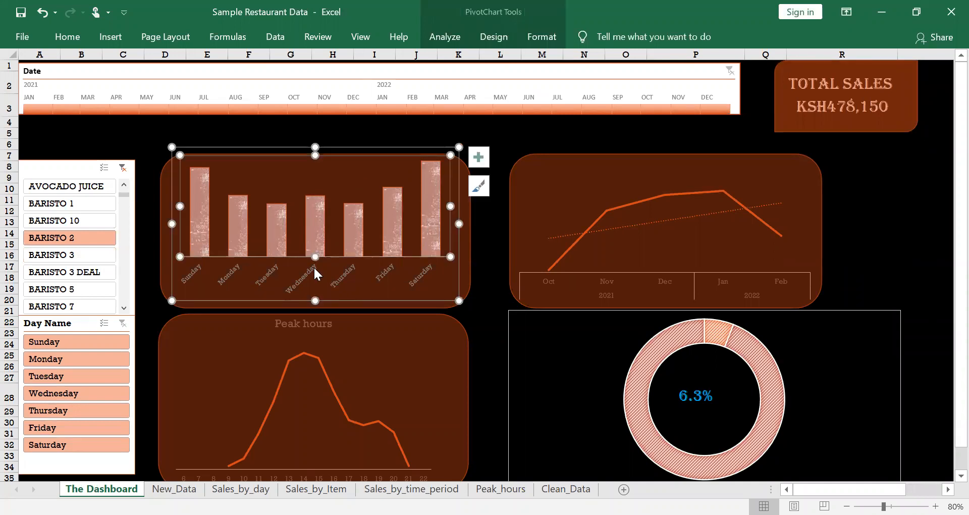
pyautogui.moveTo(316, 258); pyautogui.dragTo(313, 262)
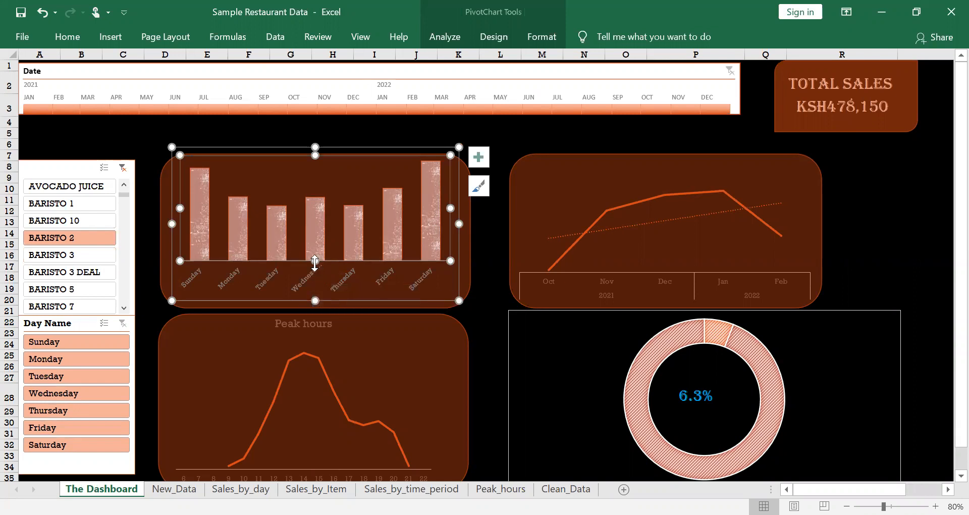
pyautogui.moveTo(314, 273); pyautogui.dragTo(325, 276)
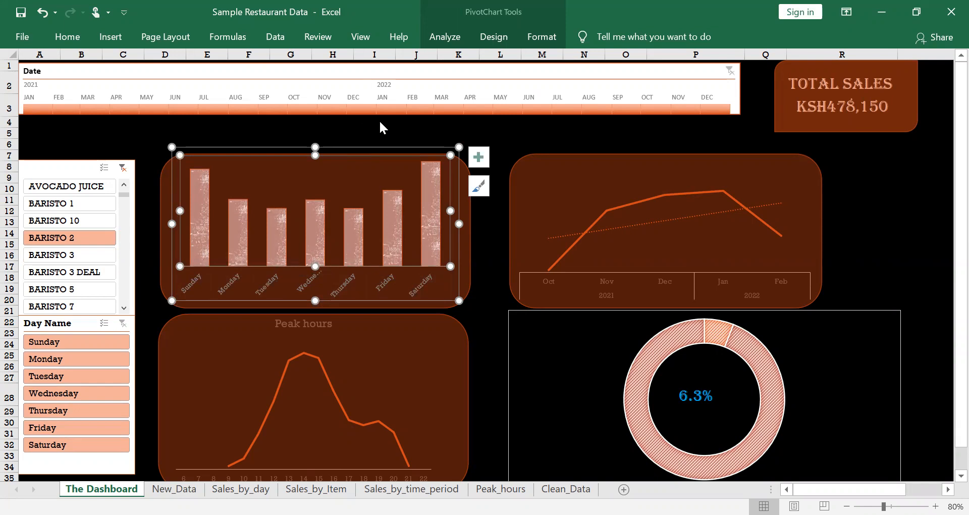
# Step: Shift the doughnut chart slightly left so its ring is centred around the percentage label
pyautogui.click(548, 192)
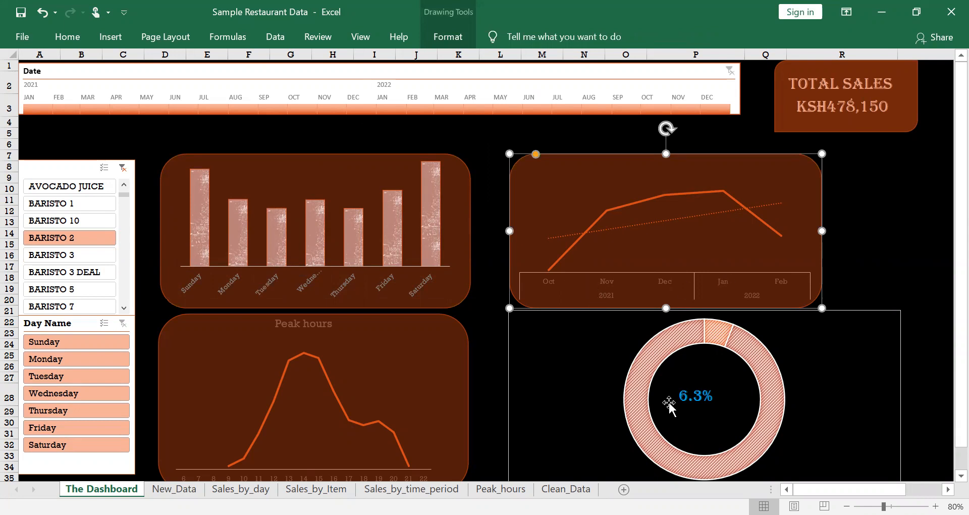
pyautogui.click(687, 402)
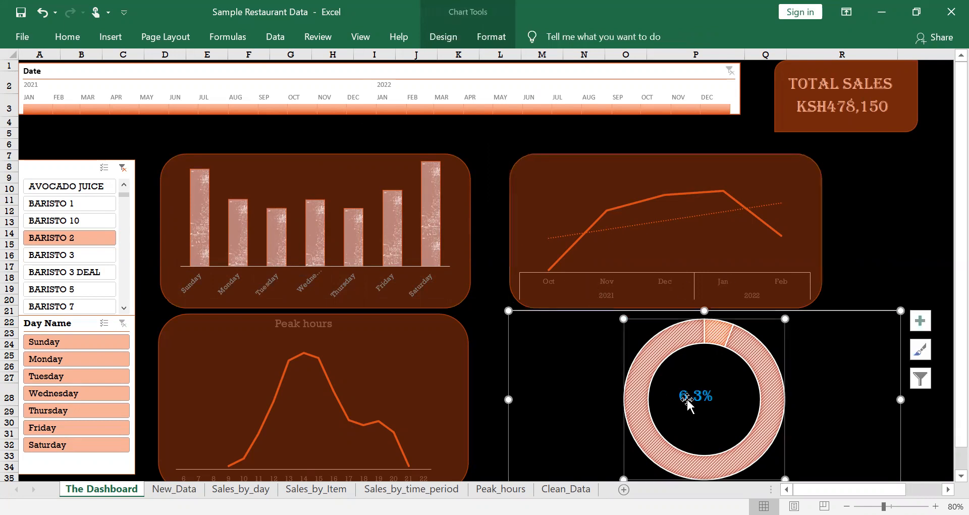
pyautogui.click(566, 360)
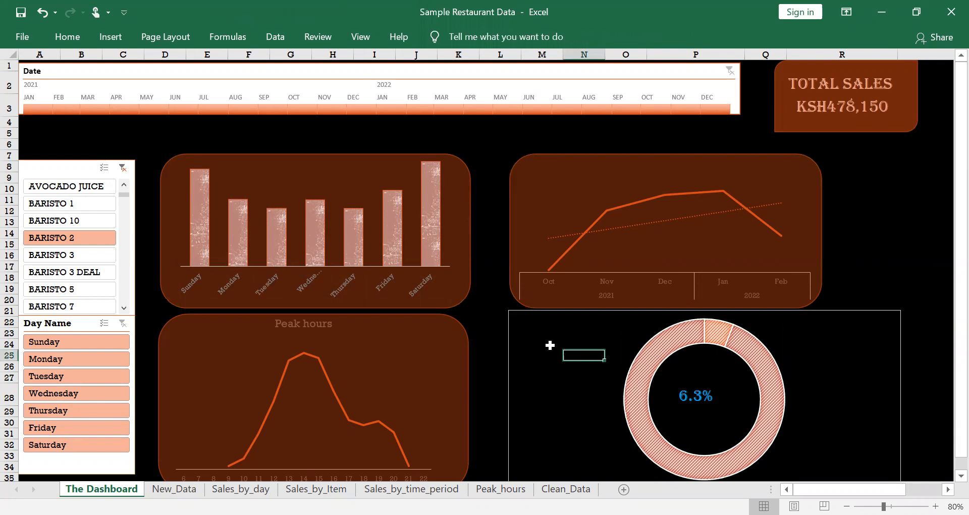
pyautogui.click(662, 321)
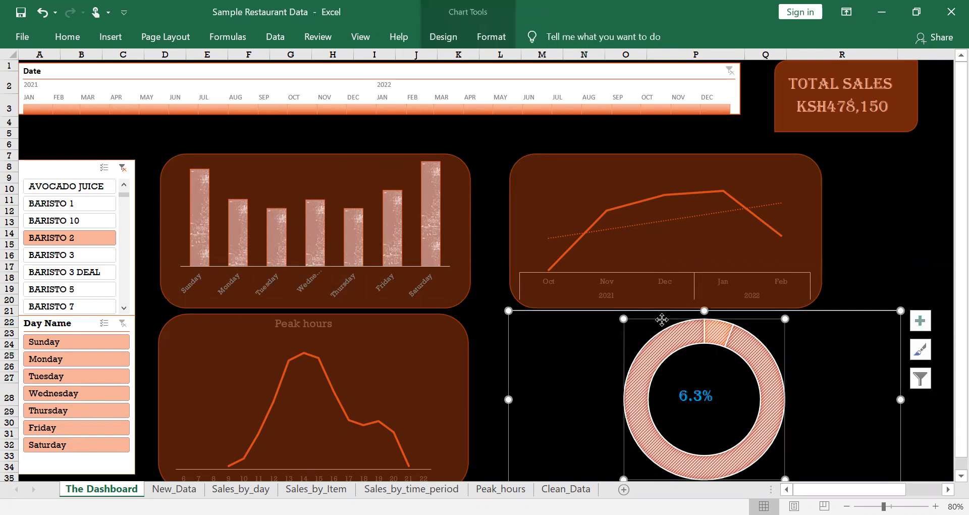
pyautogui.moveTo(659, 310); pyautogui.dragTo(650, 310)
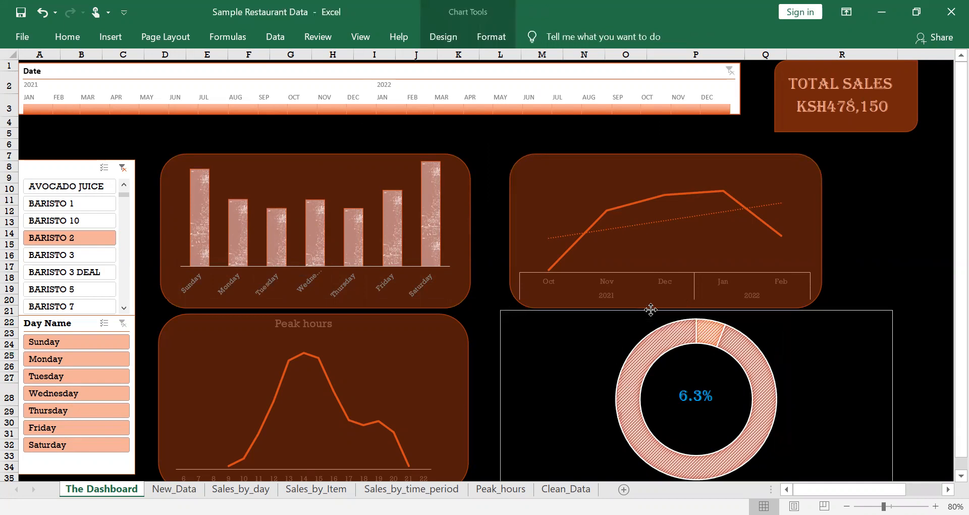
# Step: Clear the item slicer's filter, filter the dashboard to BARISTO 5, and examine the charts and total sales
pyautogui.click(406, 360)
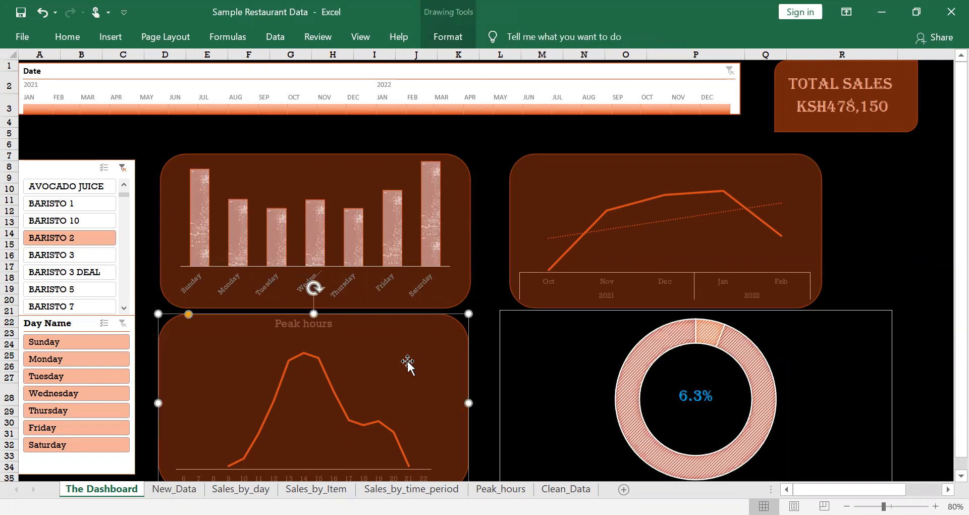
pyautogui.scroll(-1, 407, 363)
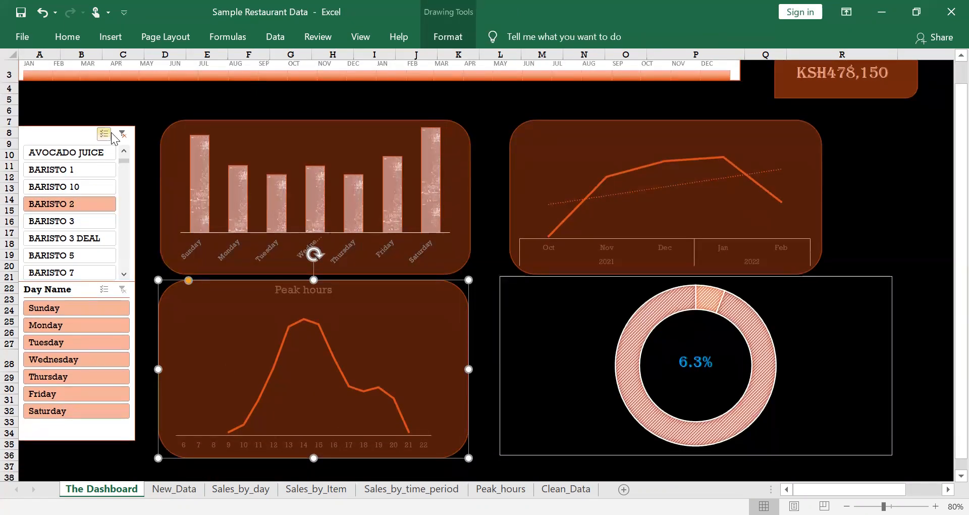
pyautogui.click(122, 134)
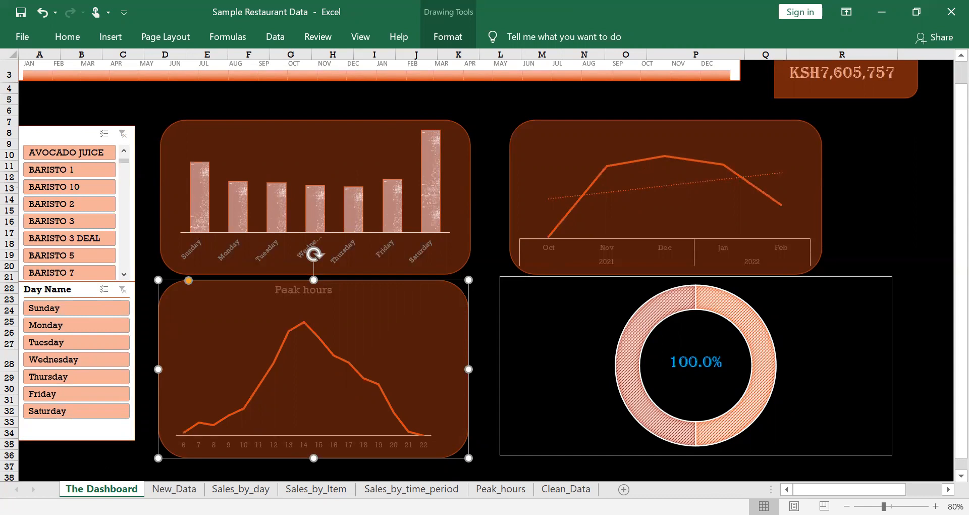
pyautogui.click(68, 260)
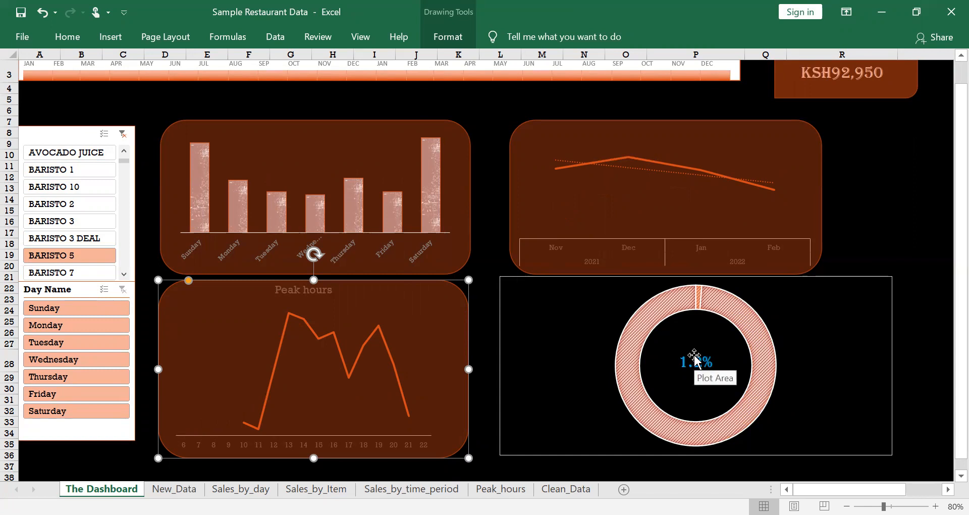
pyautogui.click(695, 398)
pyautogui.click(643, 151)
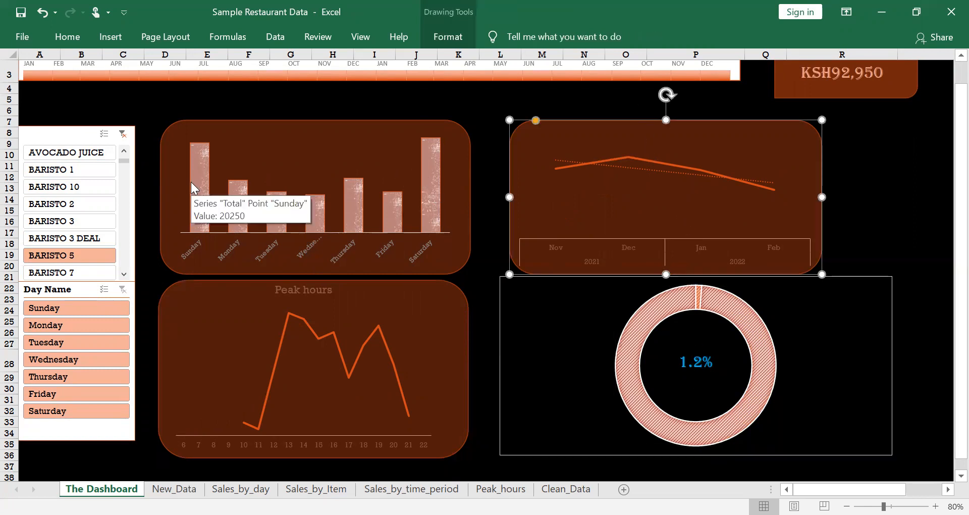
pyautogui.click(849, 83)
# Step: Test the date timeline by filtering the dashboard to January 2022, and clear the date filter again
pyautogui.click(389, 73)
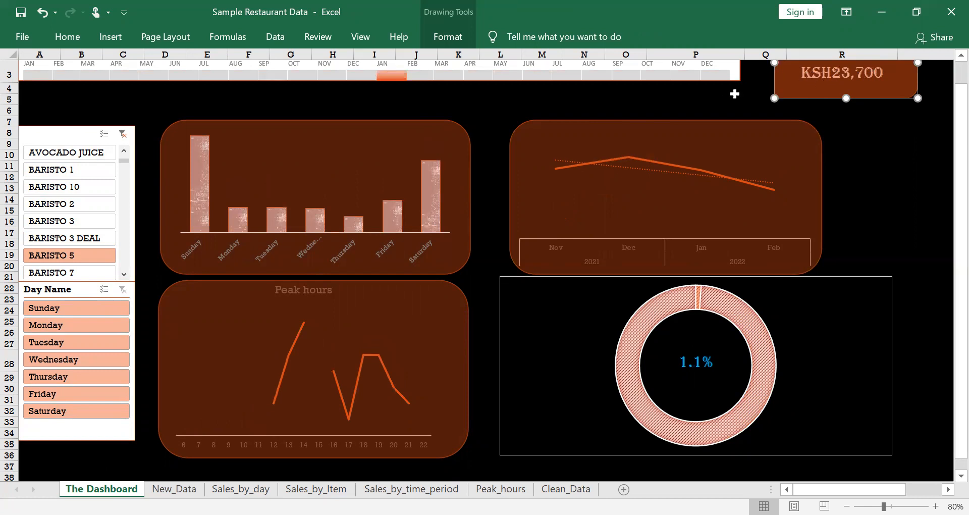
pyautogui.moveTo(630, 376)
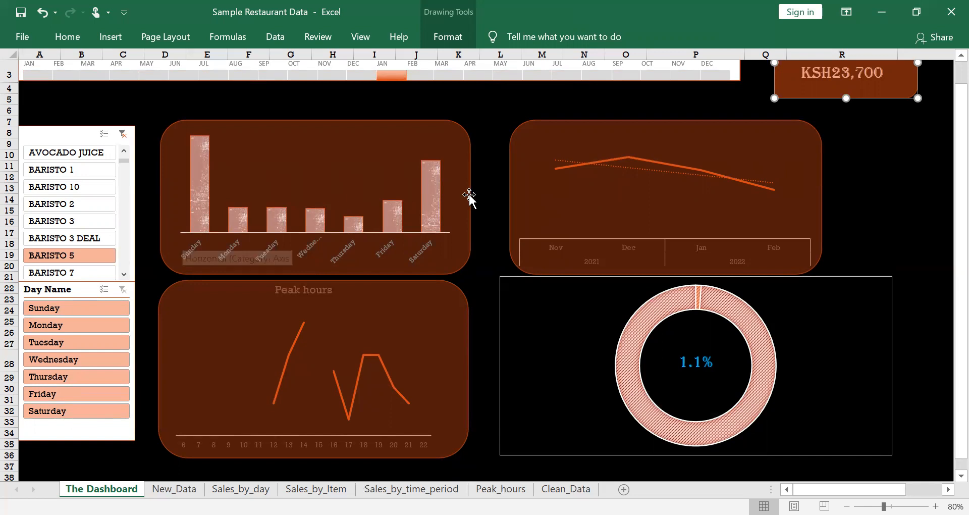
pyautogui.scroll(1, 722, 81)
pyautogui.click(728, 72)
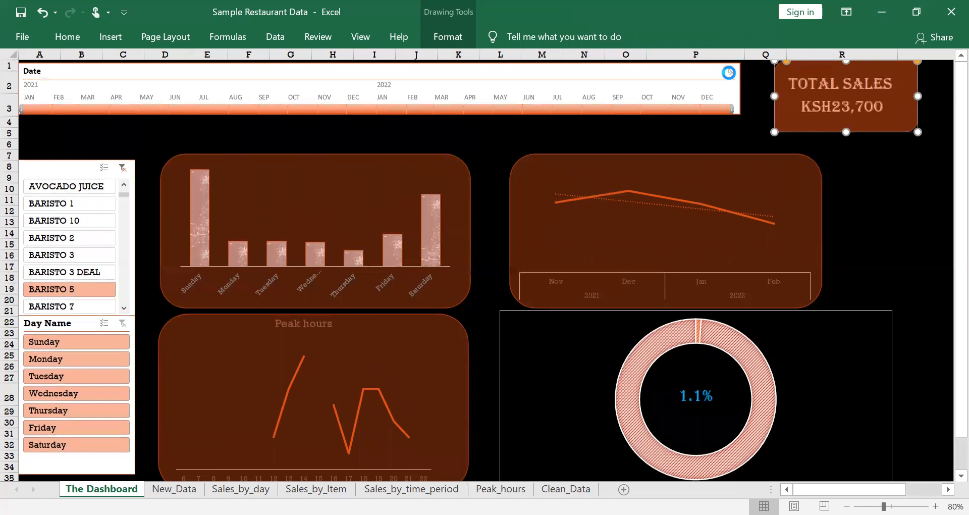